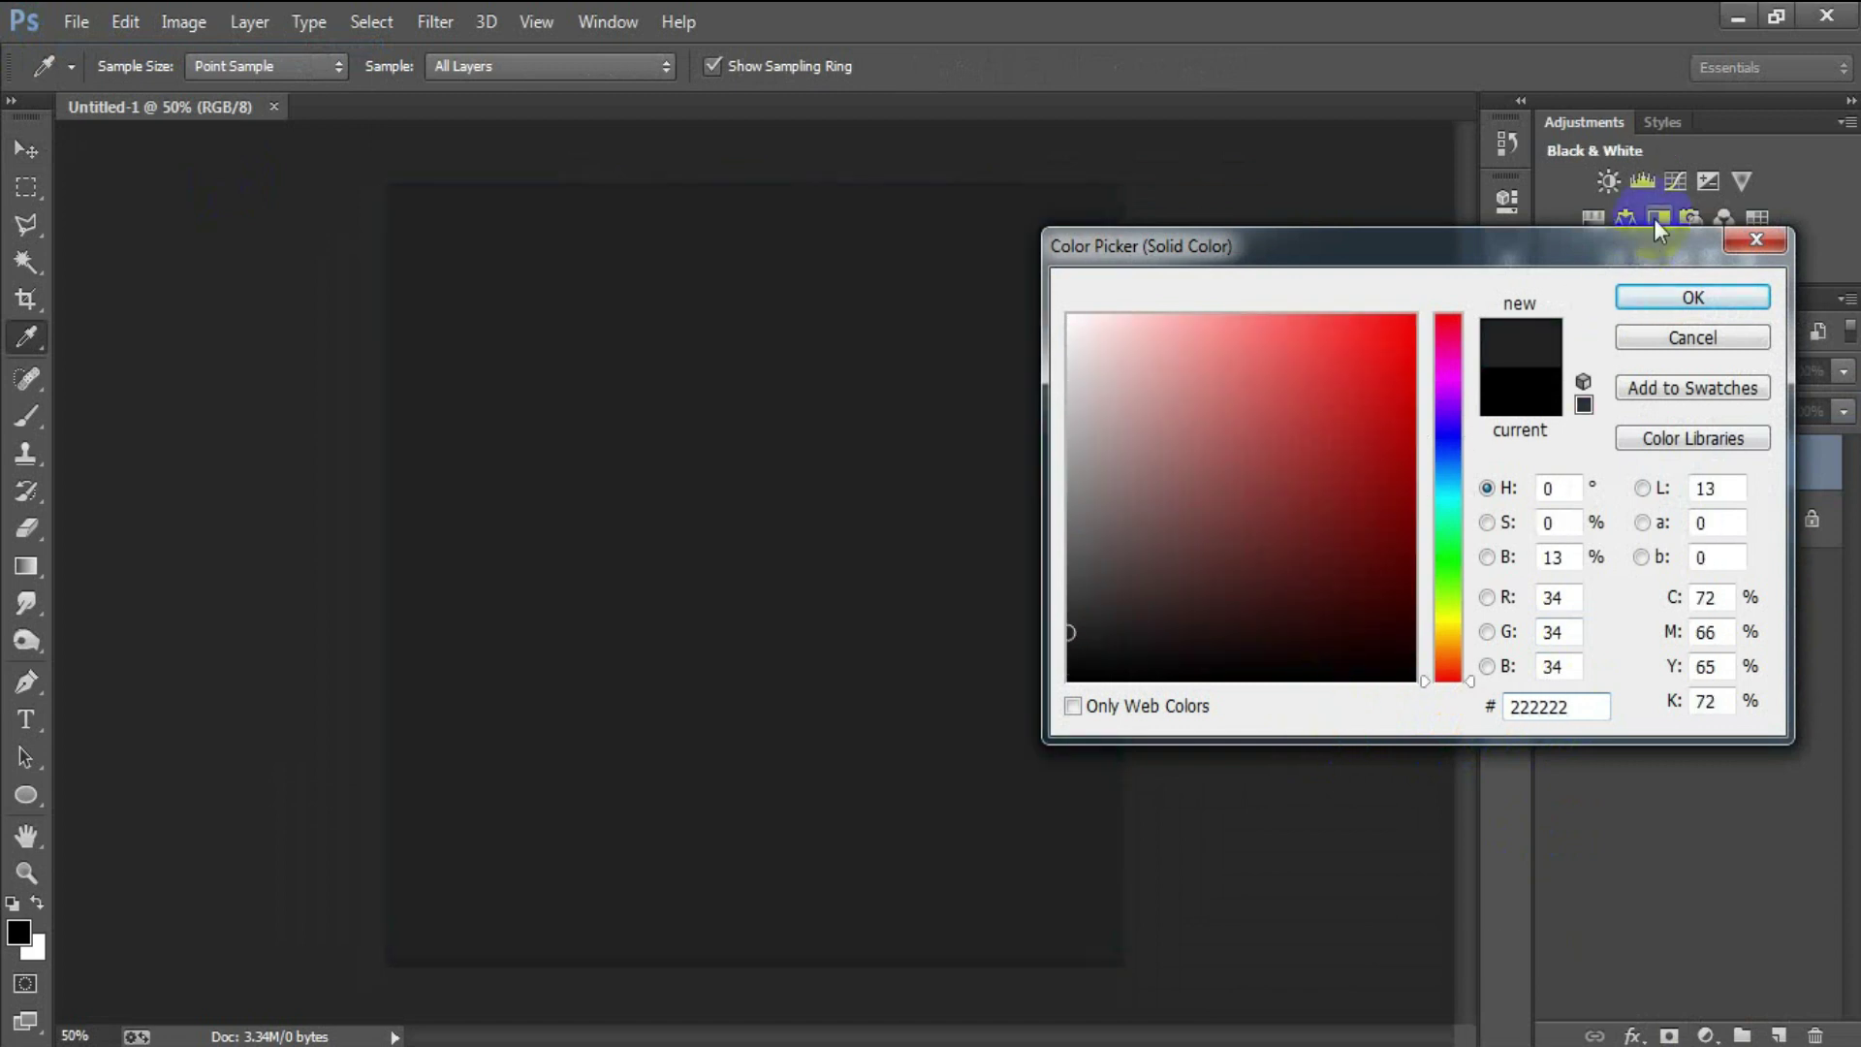
Apply #222222 as the solid colour fill layer's colour, then group that layer and collapse the group
{"action": "left_click", "coordinate": [1693, 297]}
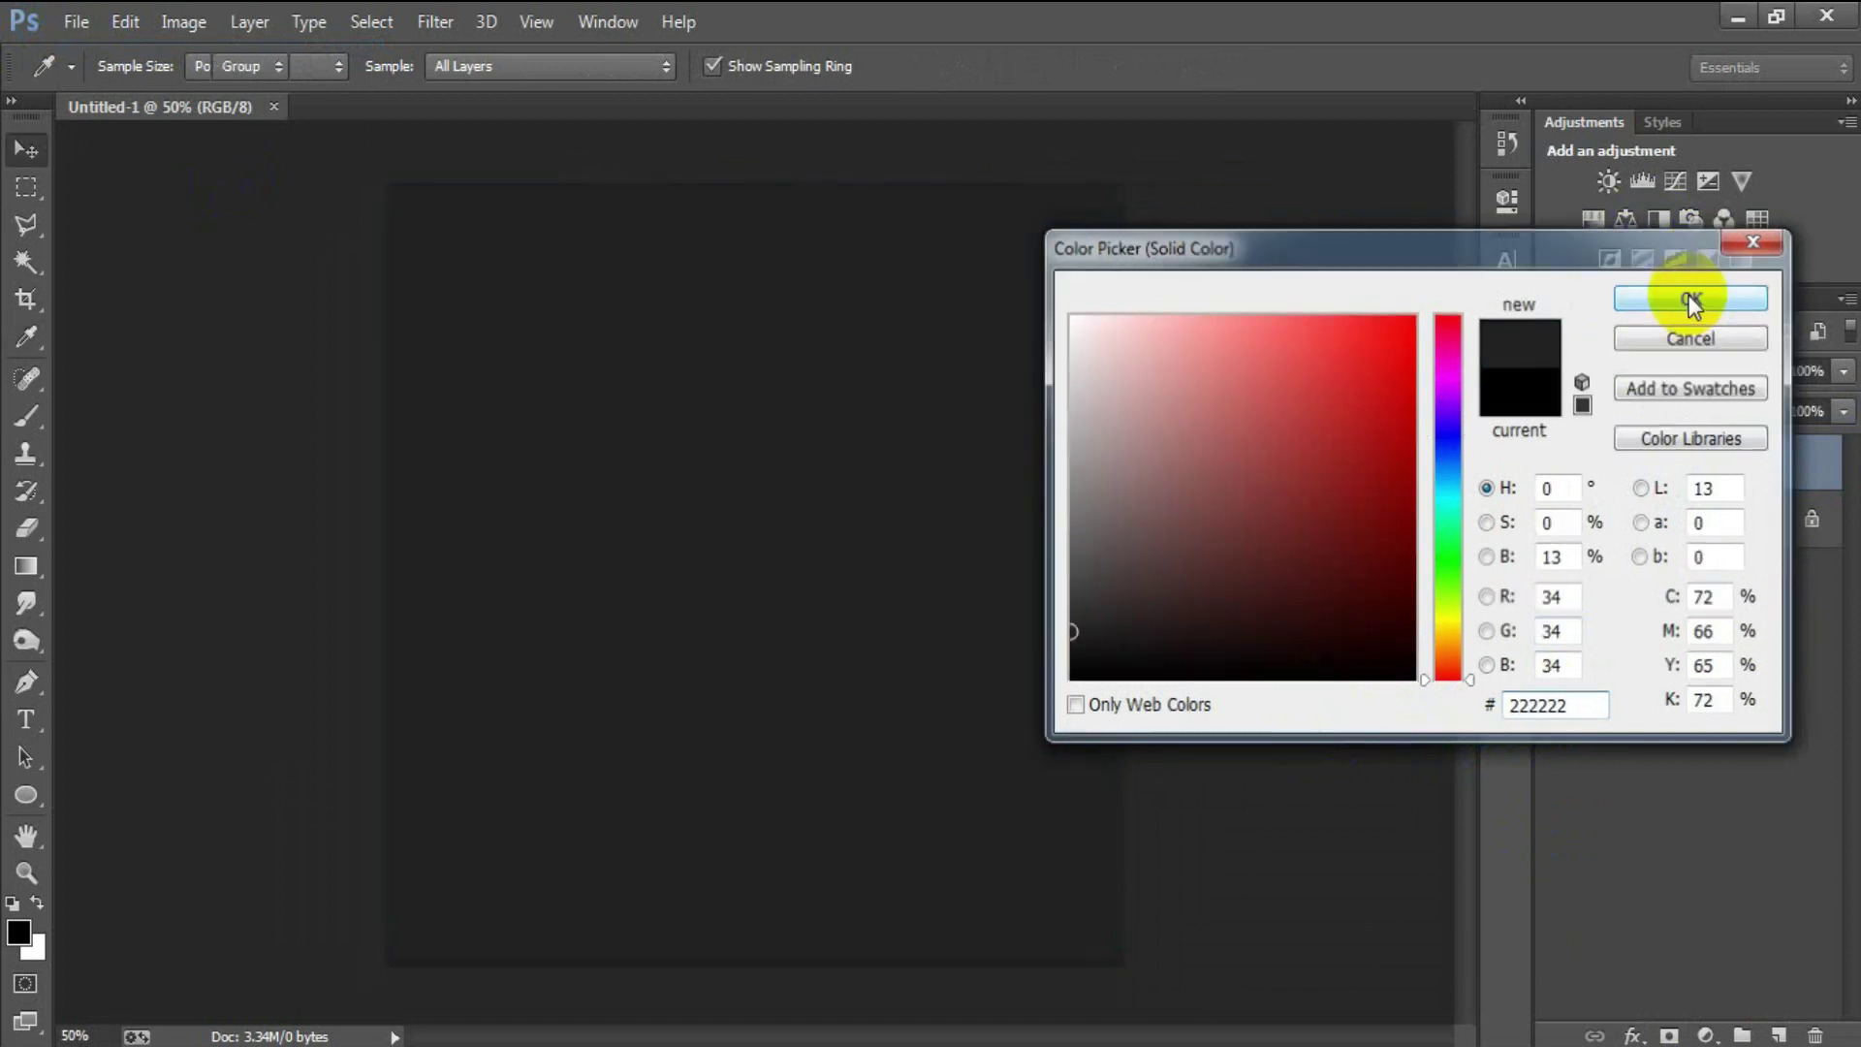
{"action": "key", "text": "ctrl+g"}
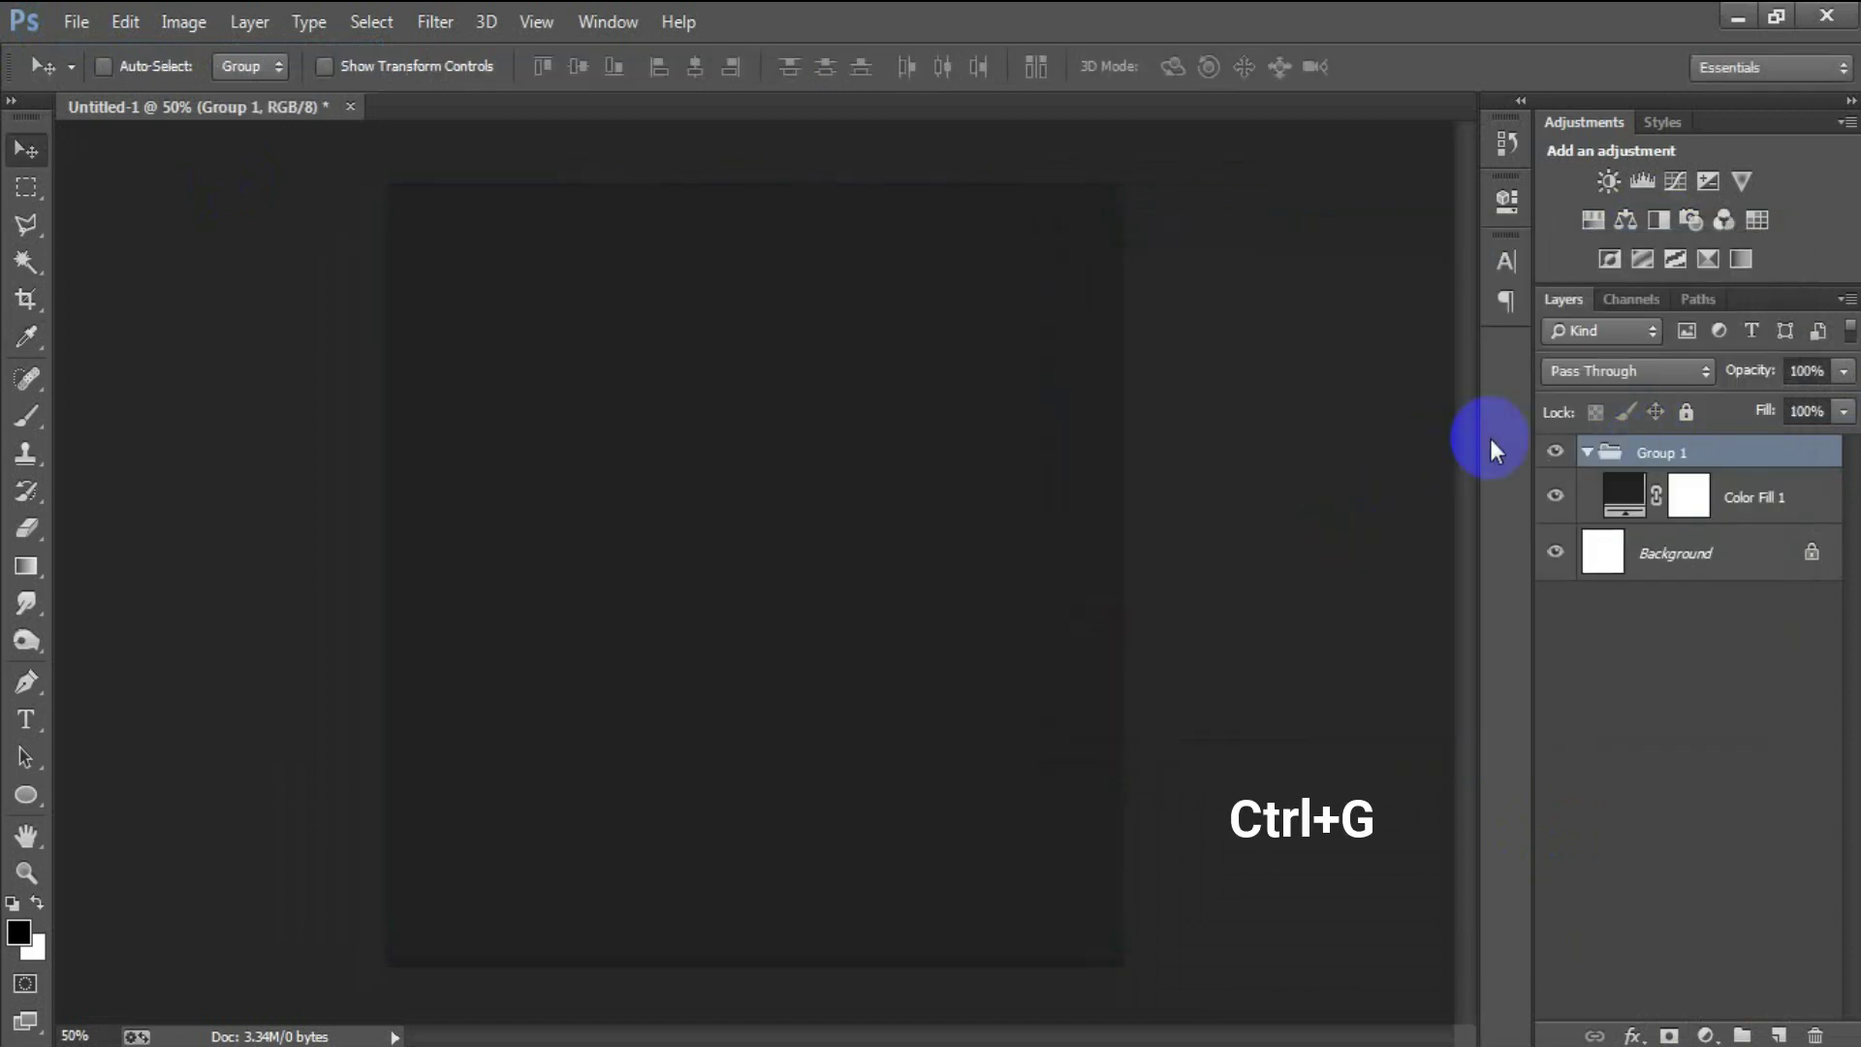
{"action": "left_click", "coordinate": [1587, 453]}
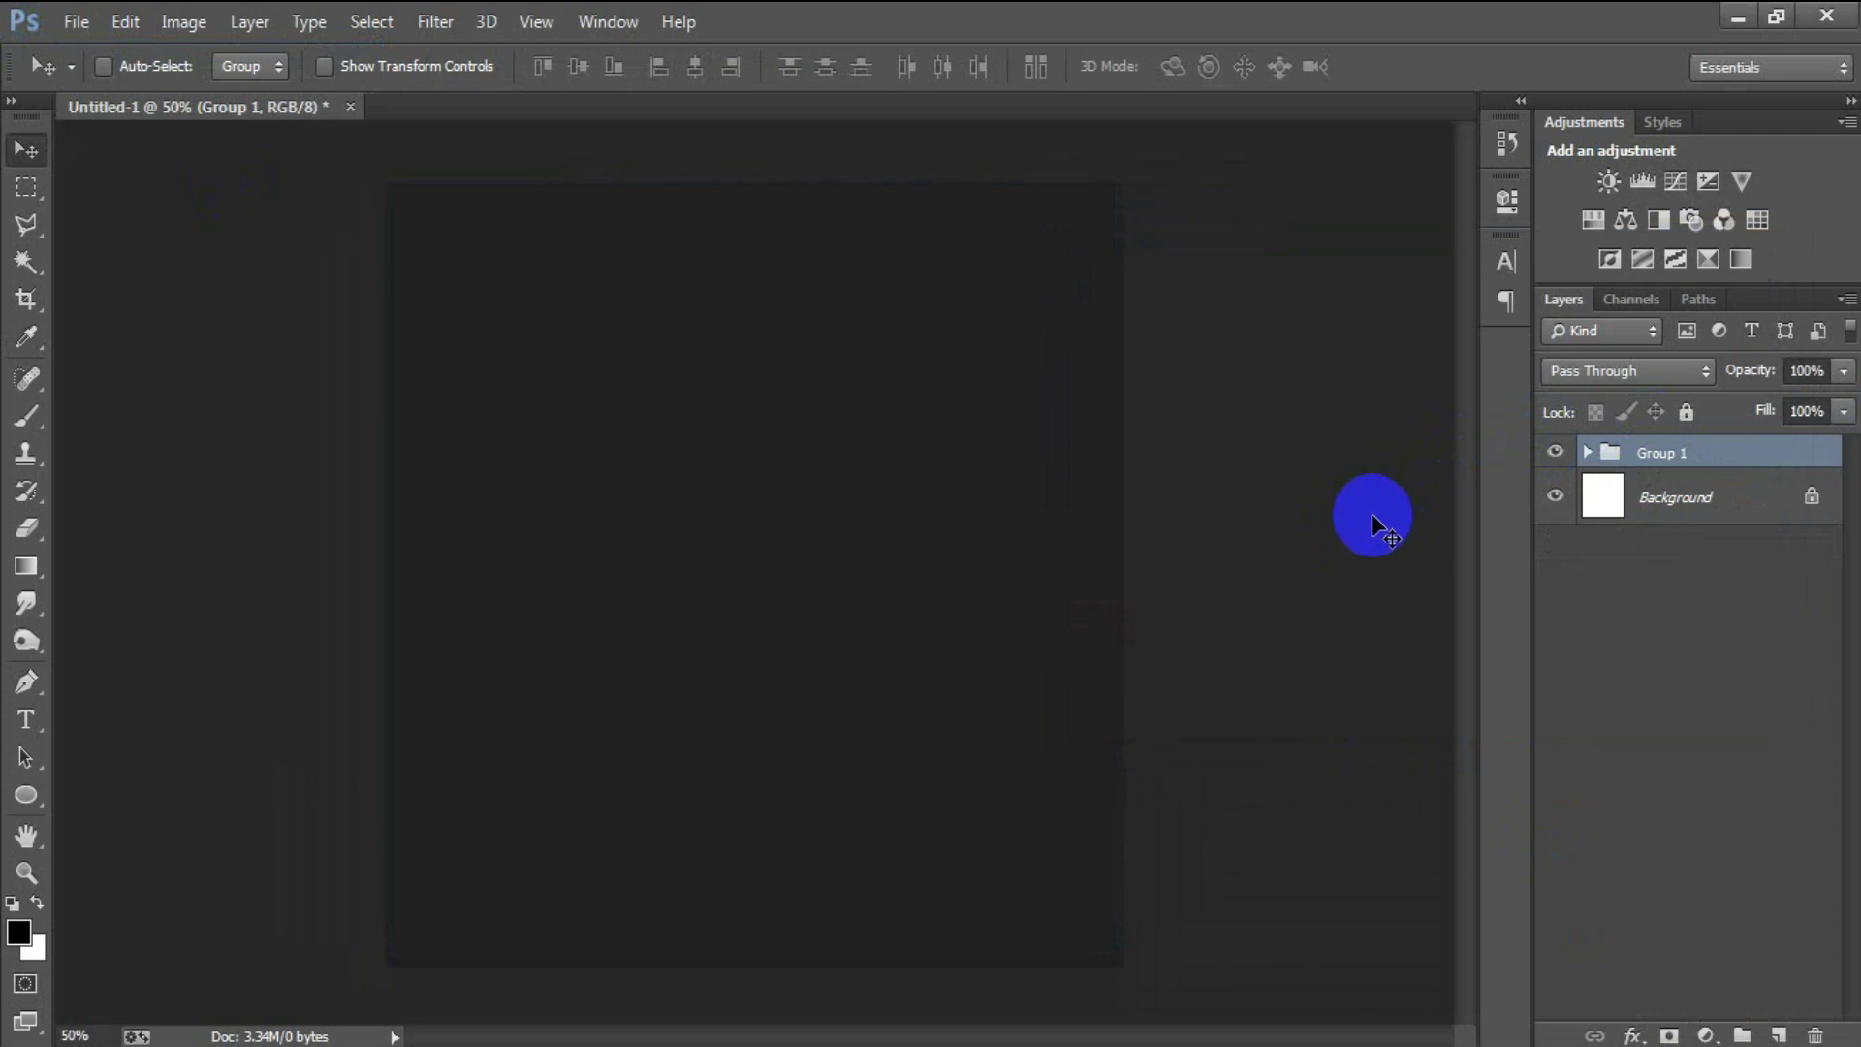
Place the modern building photo, scale it to about 13% so it covers the canvas, and shift it slightly left
{"action": "left_click", "coordinate": [77, 22]}
{"action": "left_click", "coordinate": [132, 465]}
{"action": "double_click", "coordinate": [1504, 296]}
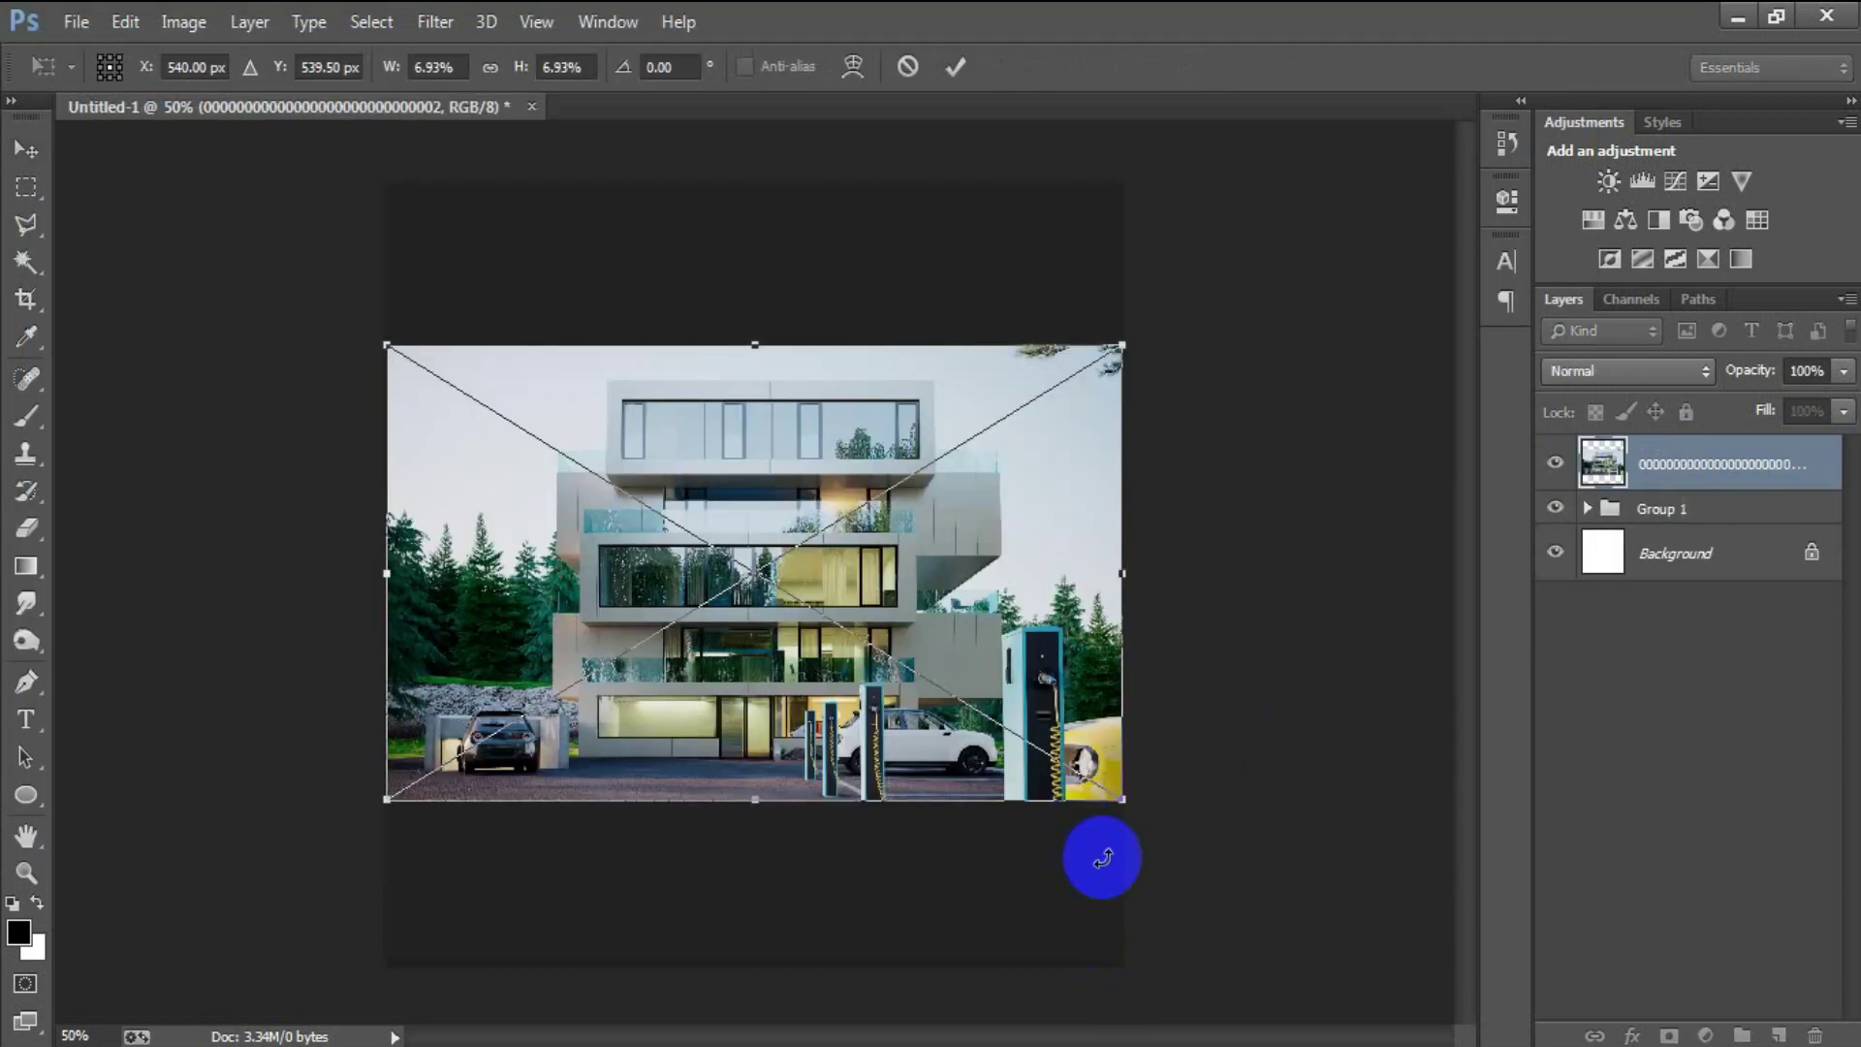
{"action": "left_click_drag", "start_coordinate": [1124, 793], "coordinate": [1444, 998]}
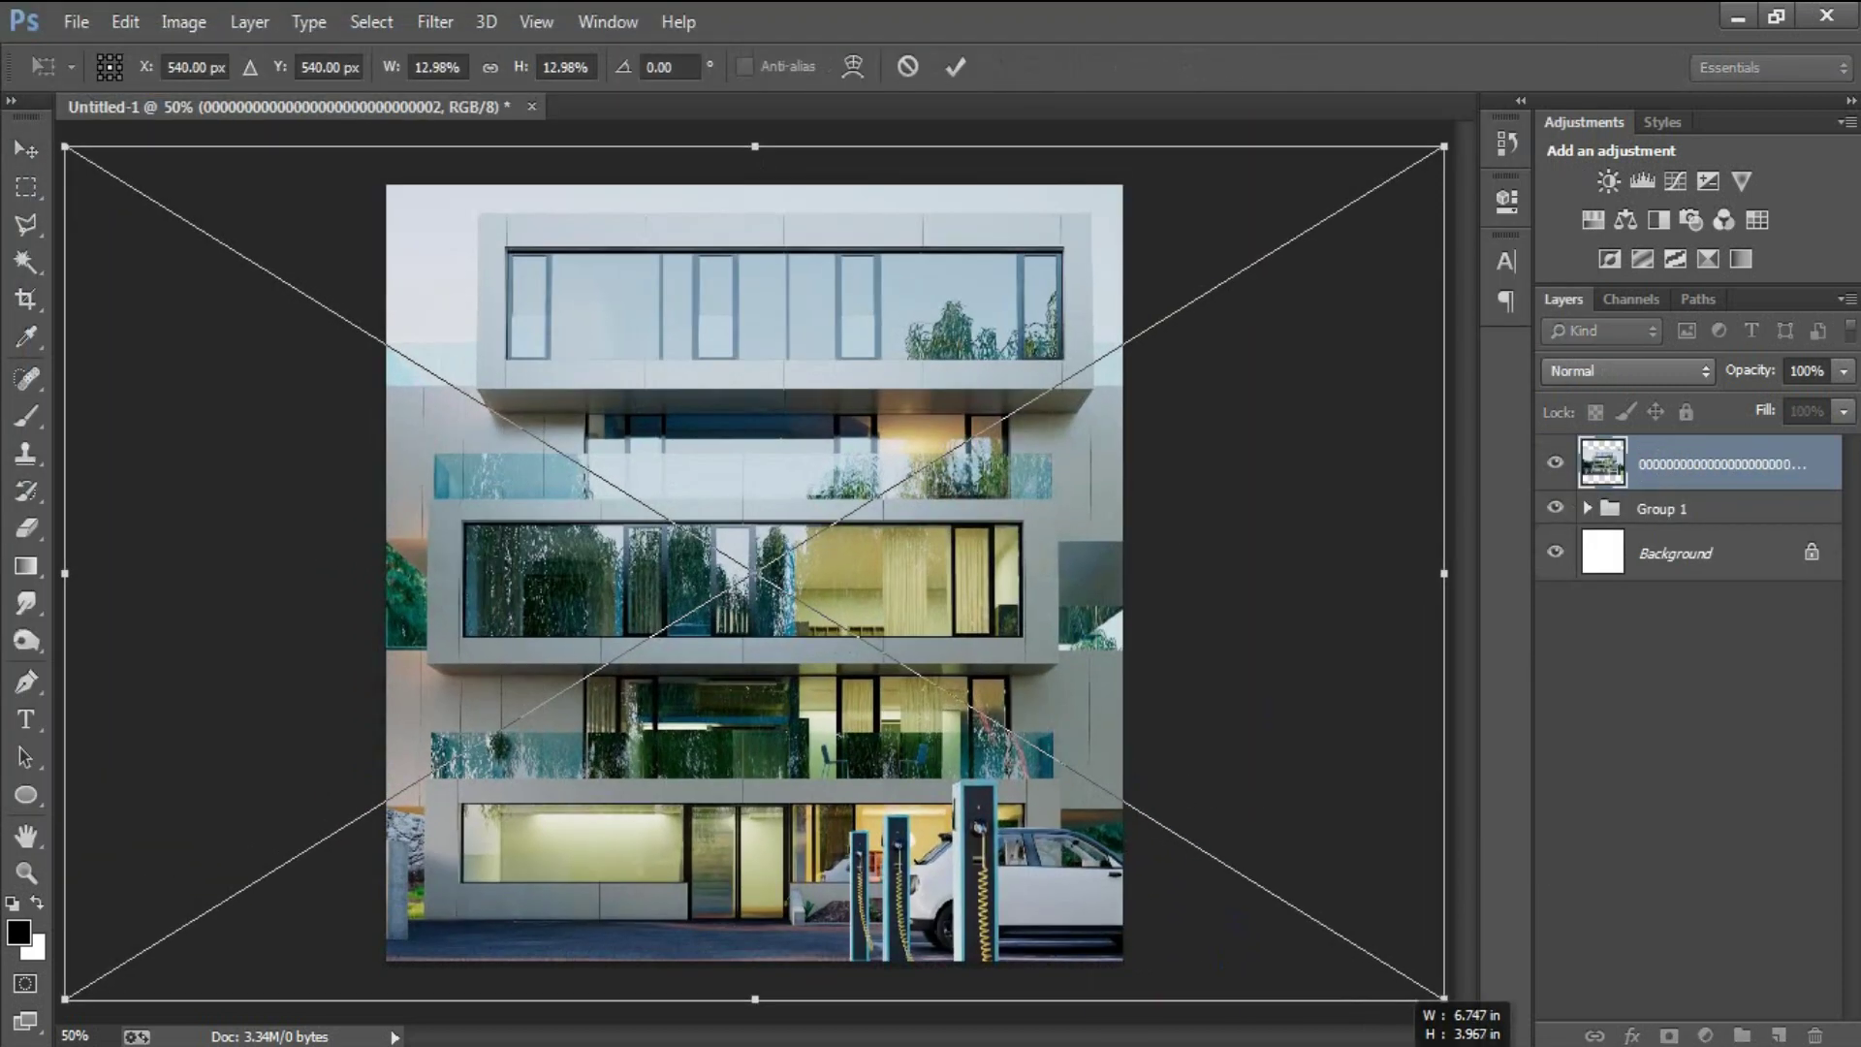
{"action": "left_click_drag", "start_coordinate": [719, 826], "coordinate": [653, 815]}
{"action": "left_click", "coordinate": [950, 70]}
Rasterize the building photo layer and set its blend mode to Soft Light
{"action": "right_click", "coordinate": [1625, 467]}
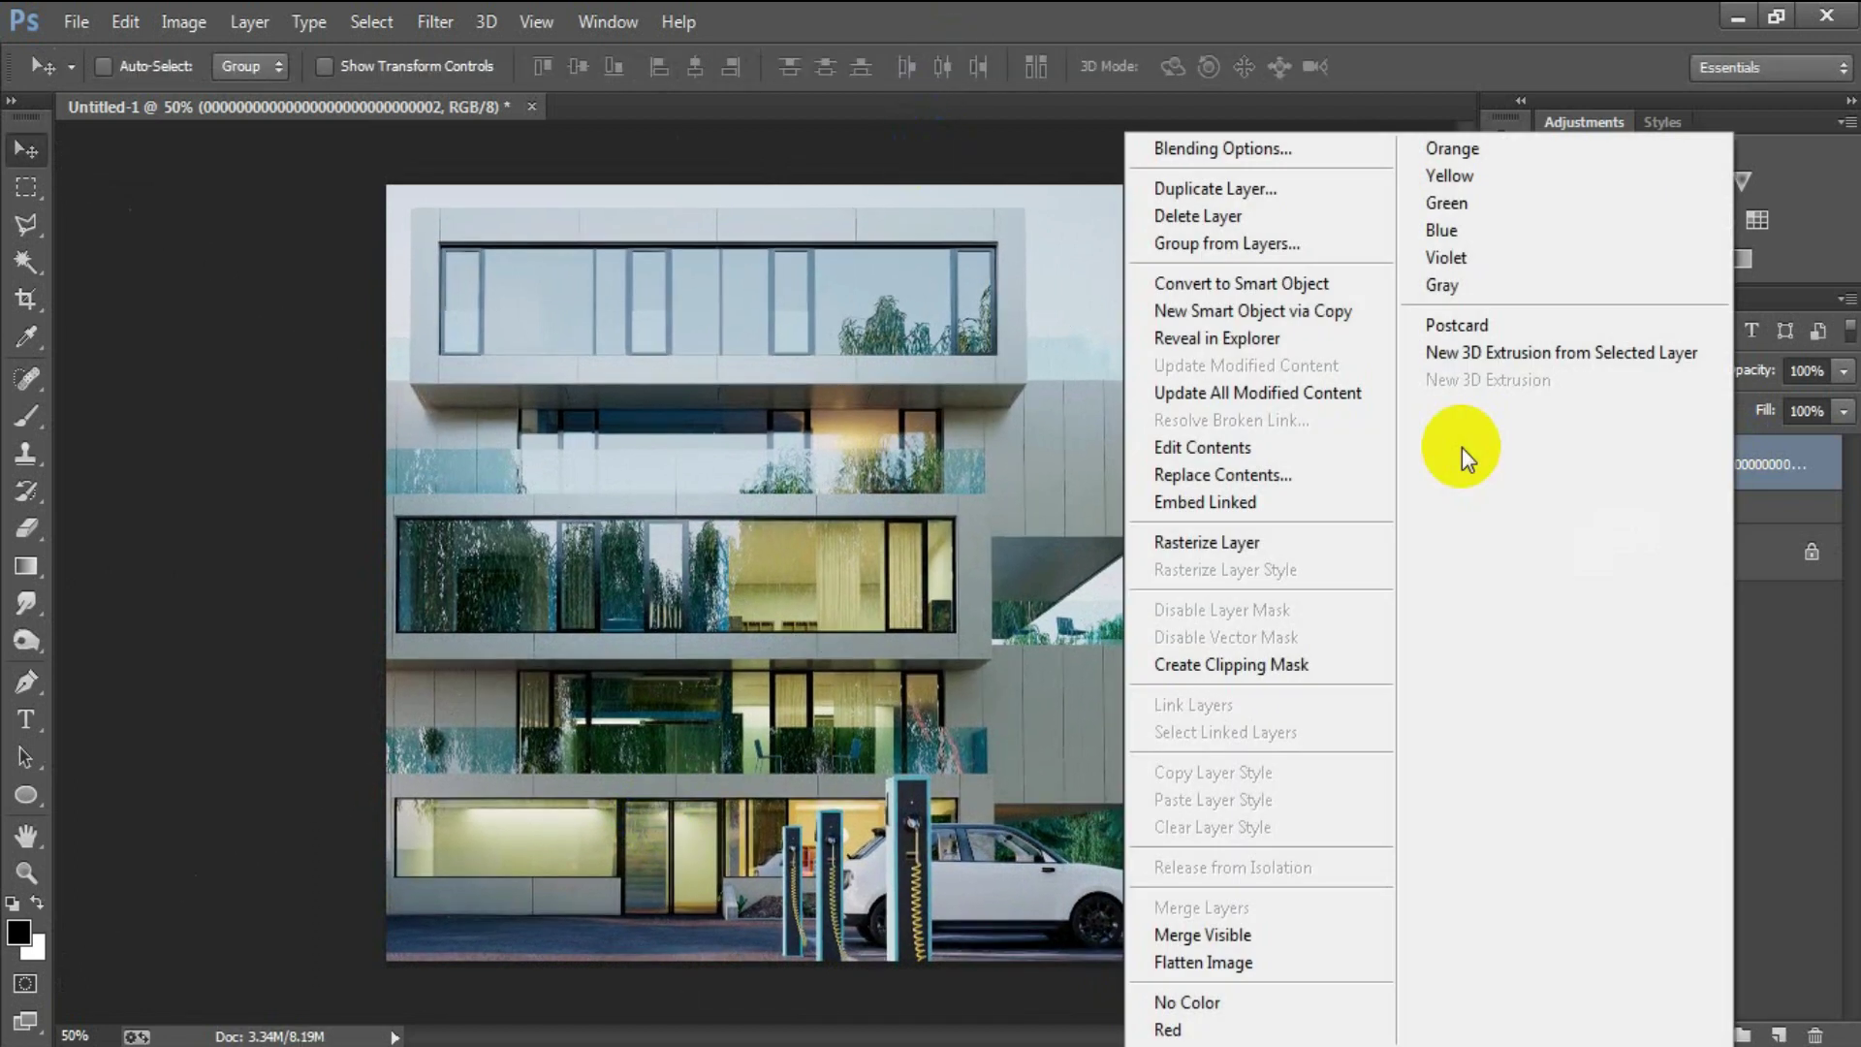
{"action": "left_click", "coordinate": [1171, 542]}
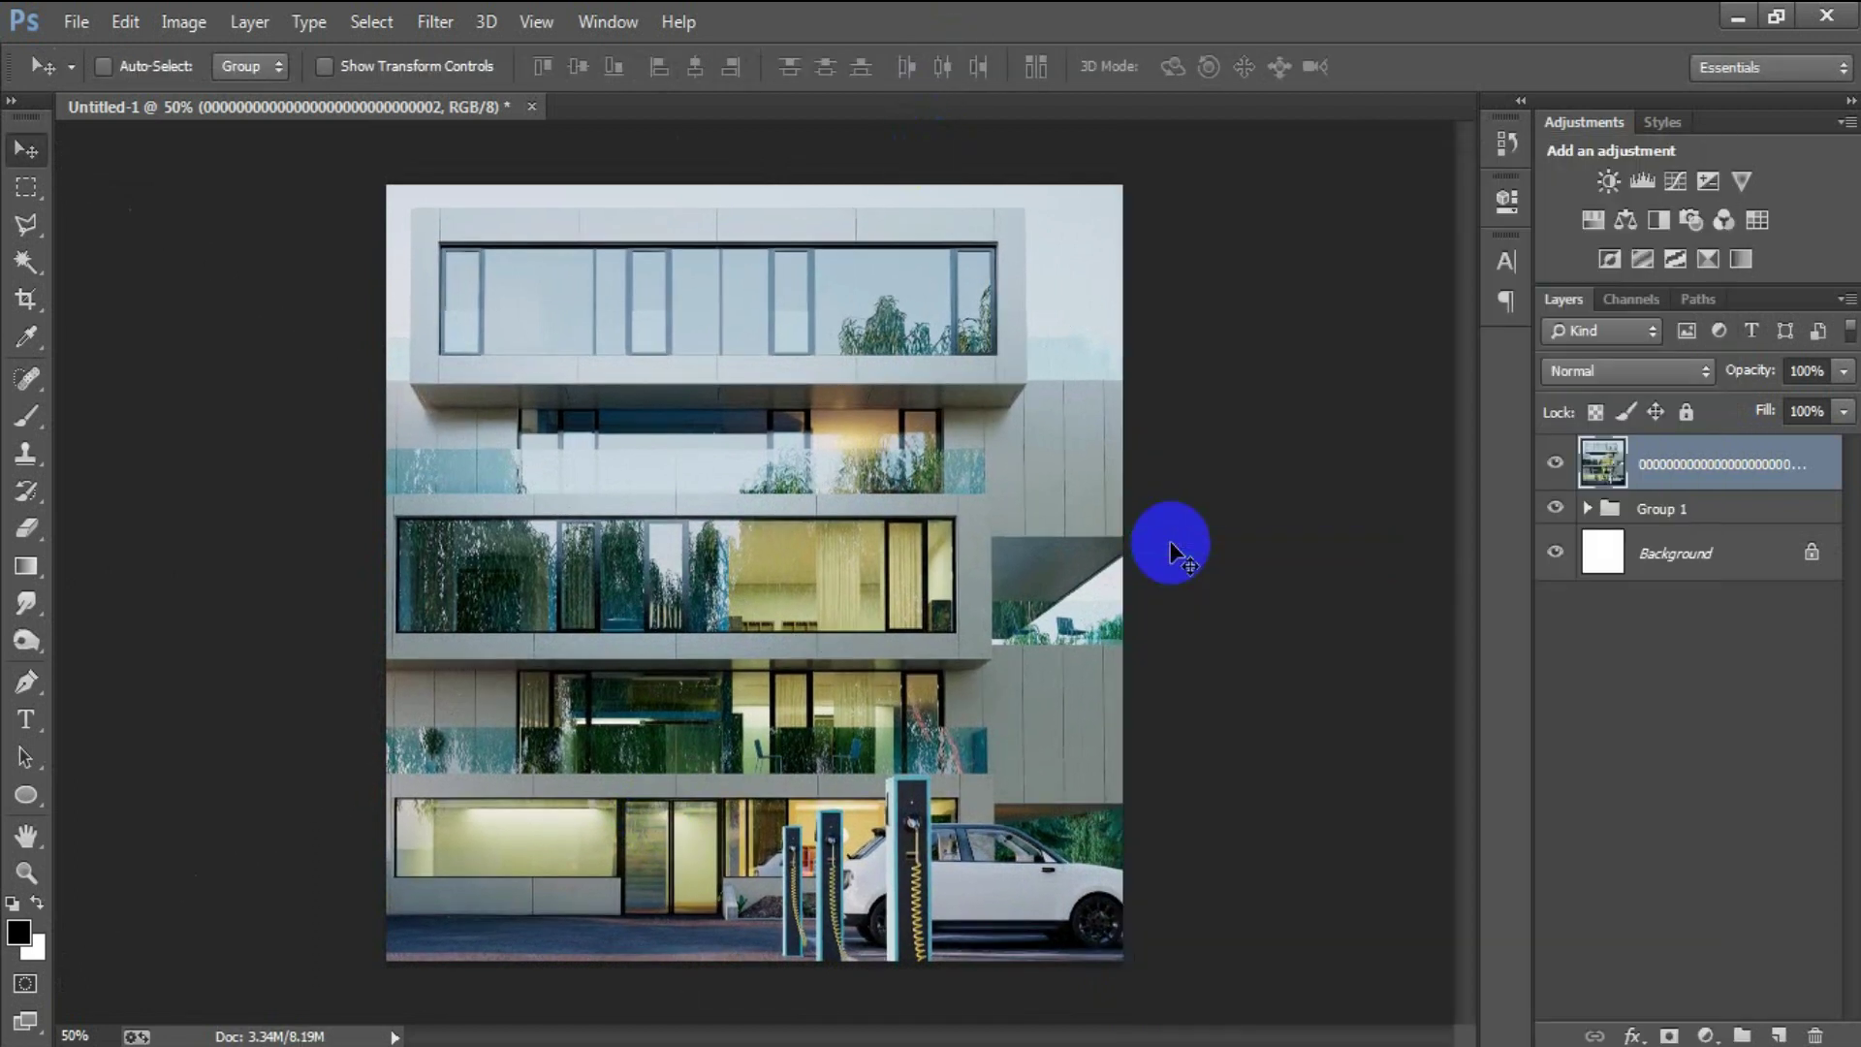
{"action": "left_click", "coordinate": [1574, 366]}
{"action": "left_click", "coordinate": [1611, 384]}
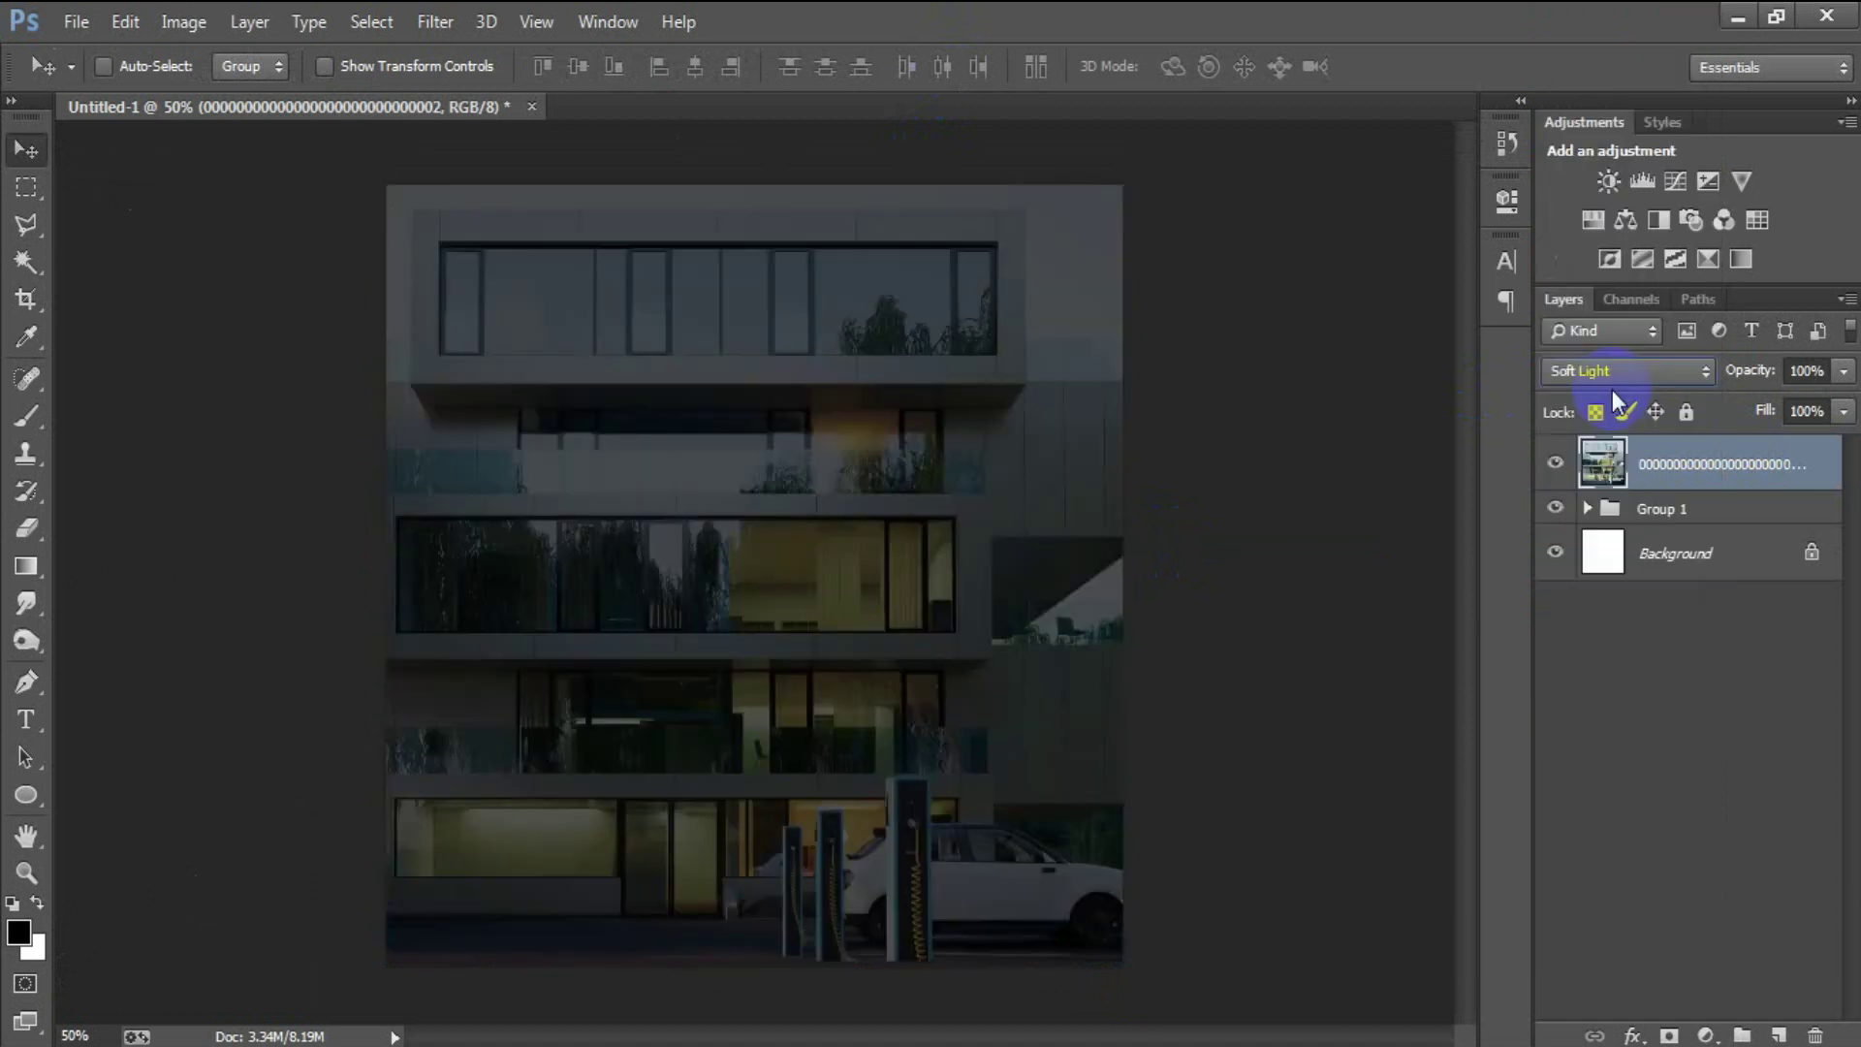
Try a lower fill on the building photo layer, then return its fill and opacity to 100%
{"action": "left_click", "coordinate": [1846, 412]}
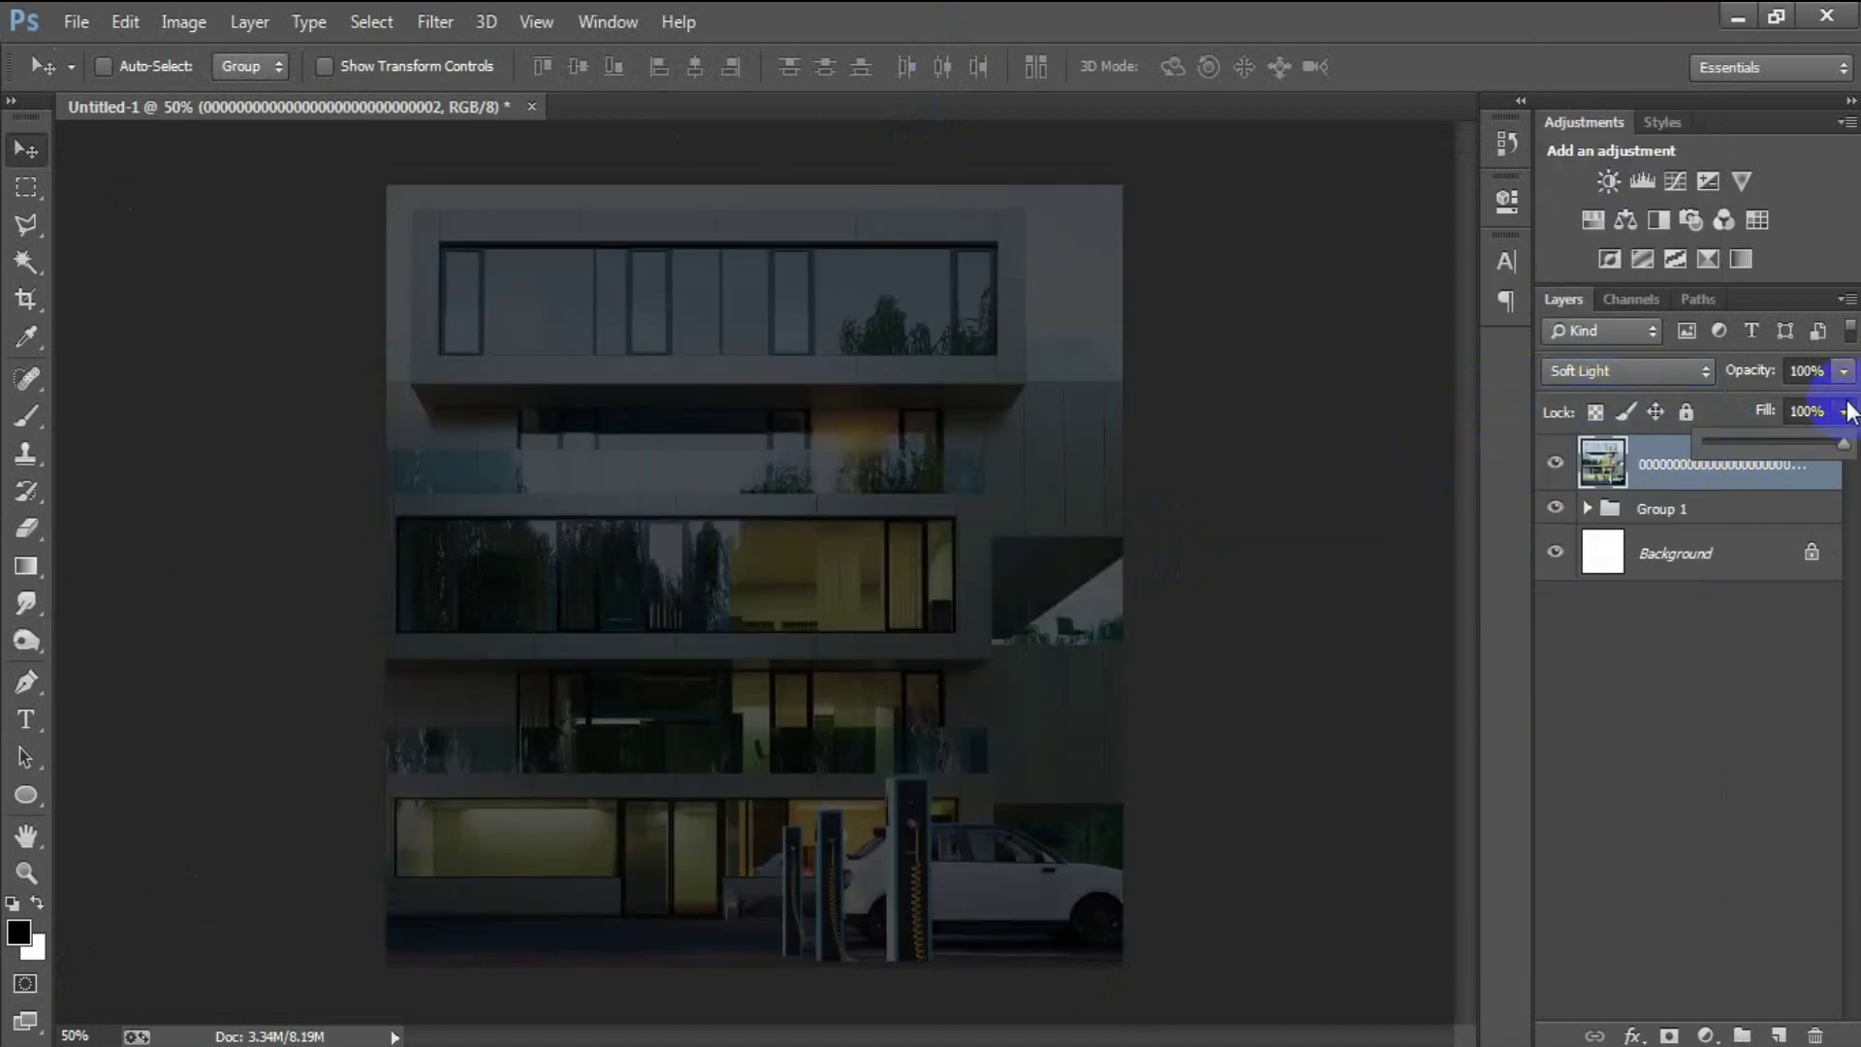
{"action": "left_click_drag", "start_coordinate": [1849, 448], "coordinate": [1804, 451]}
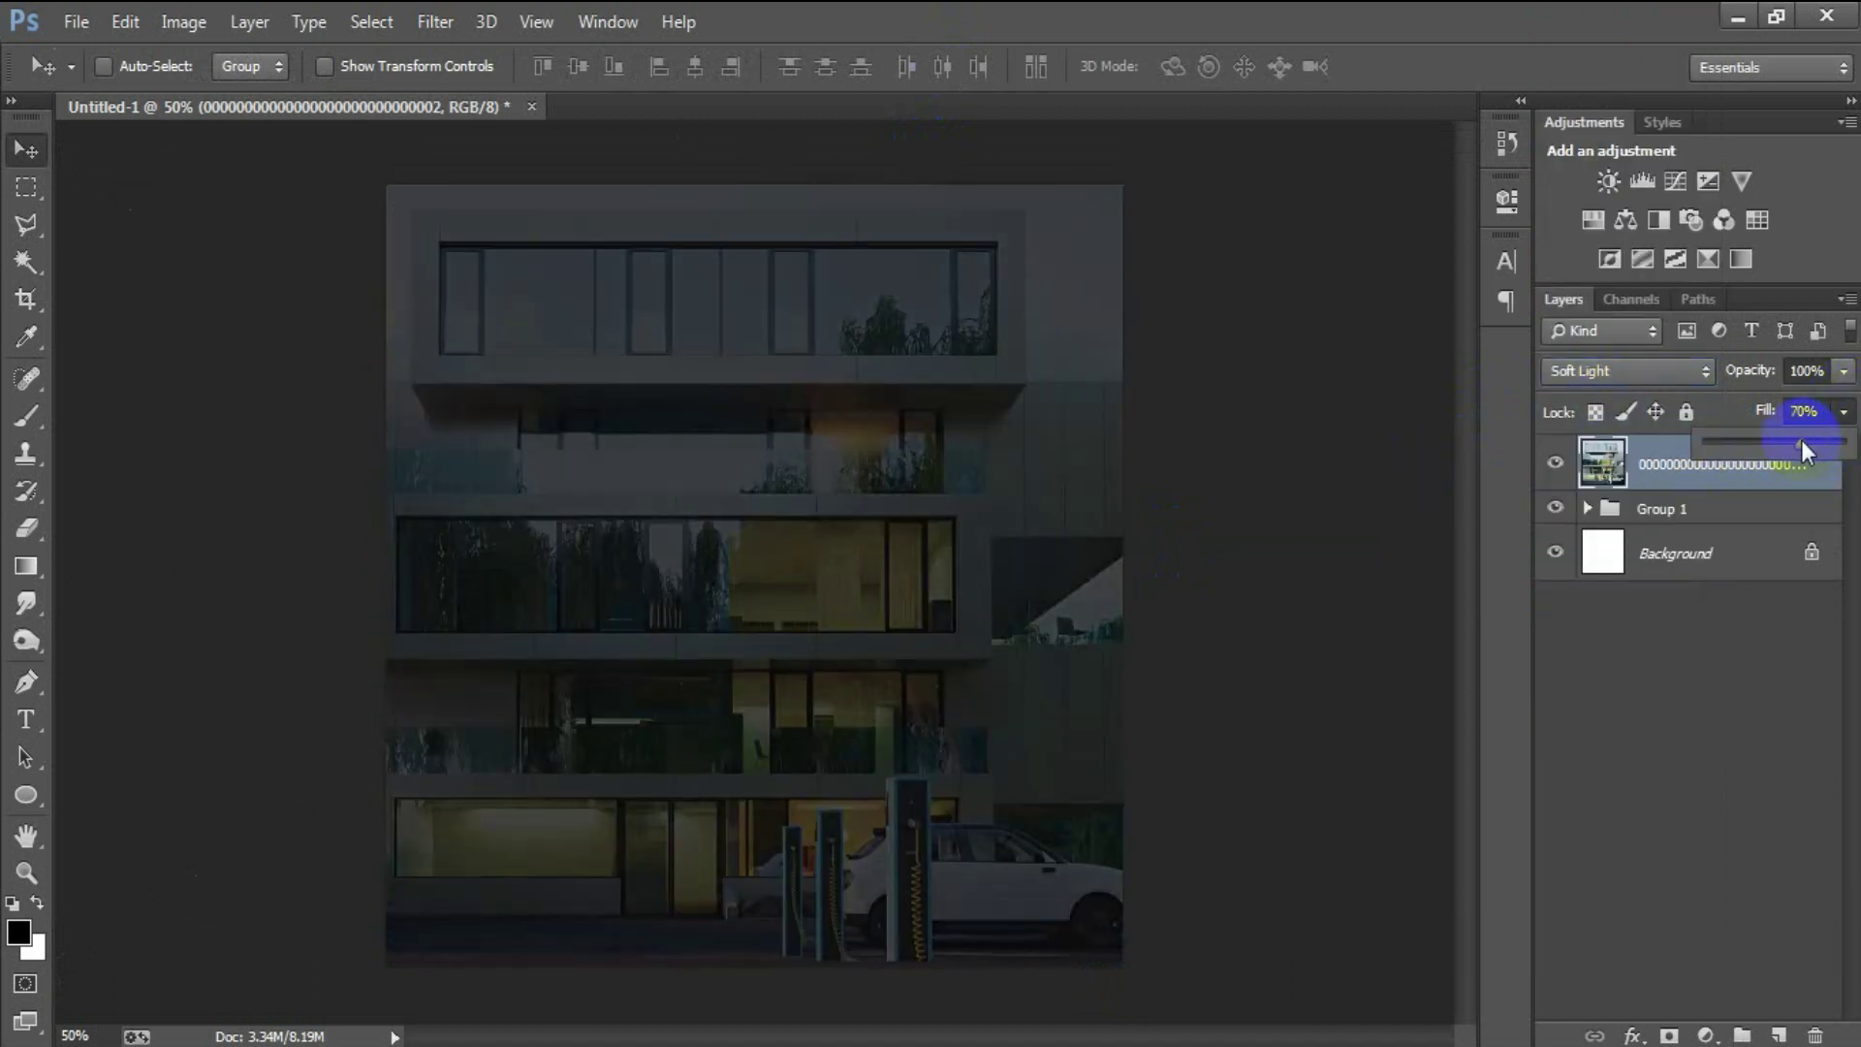
{"action": "left_click_drag", "start_coordinate": [1844, 453], "coordinate": [1846, 454]}
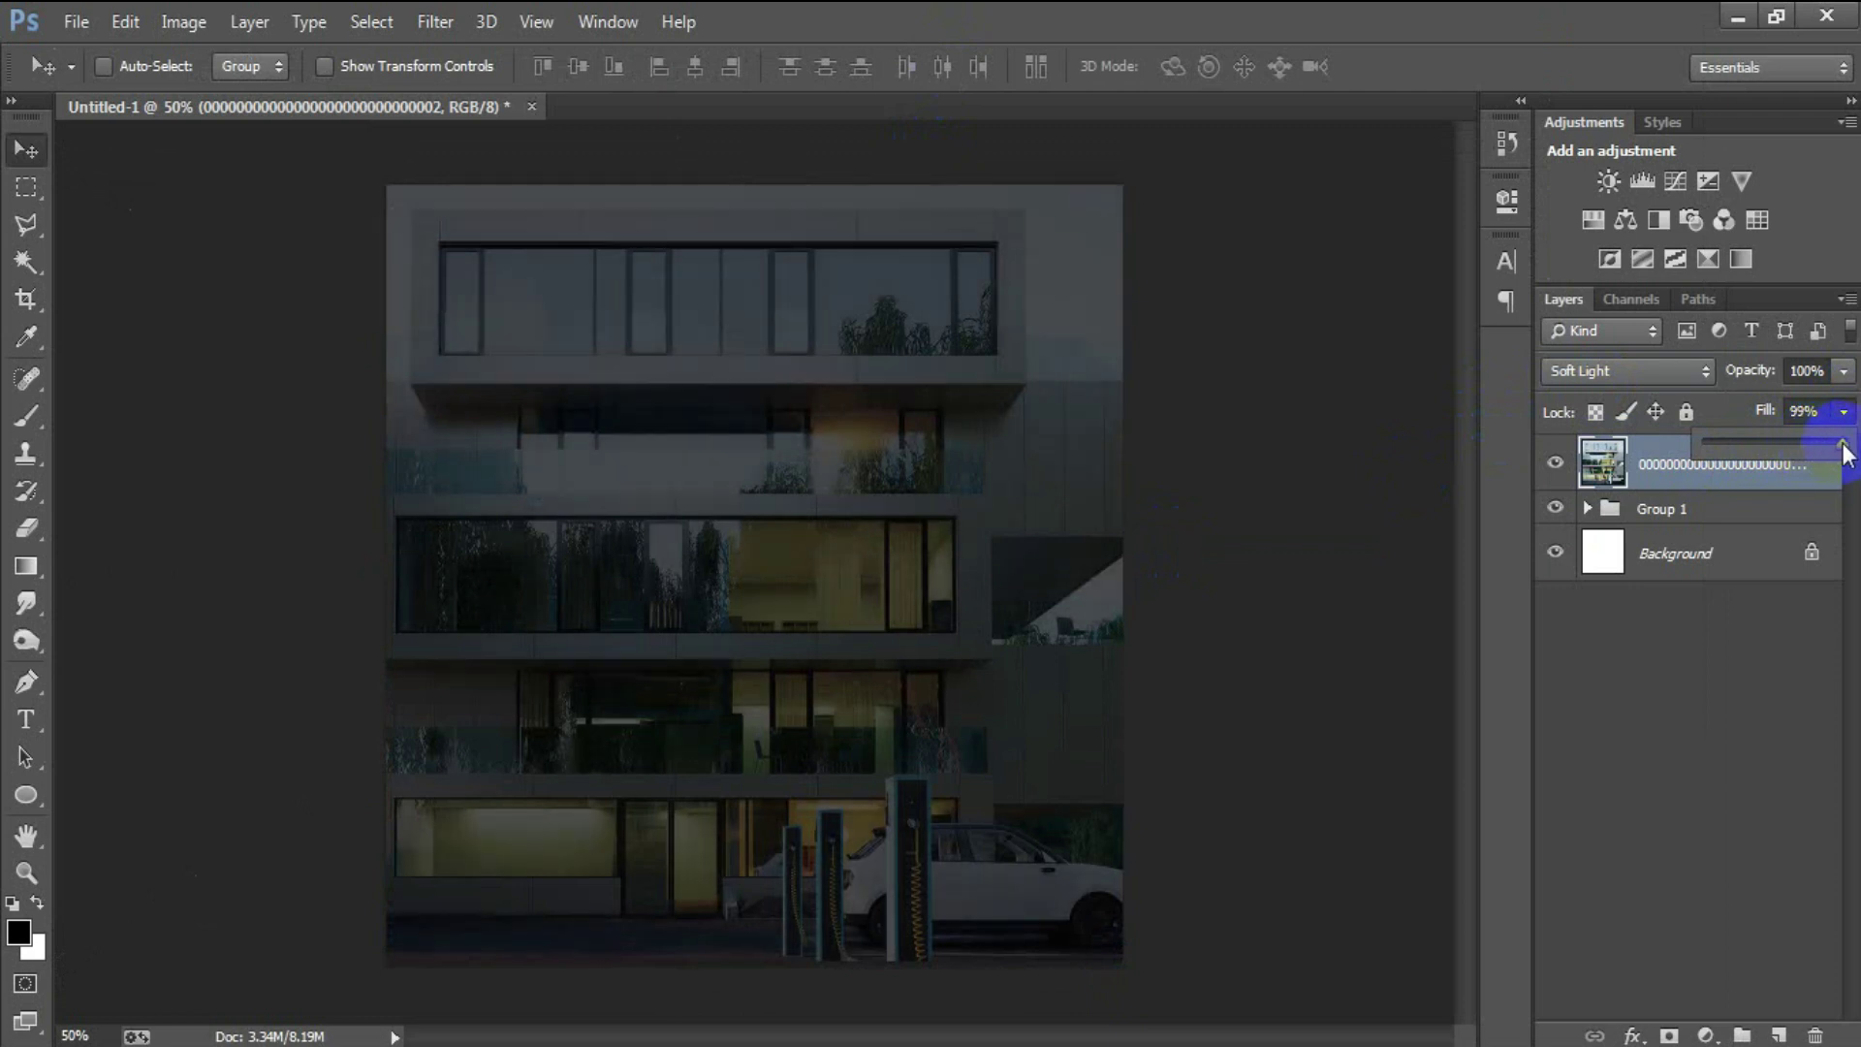
{"action": "left_click", "coordinate": [1236, 566]}
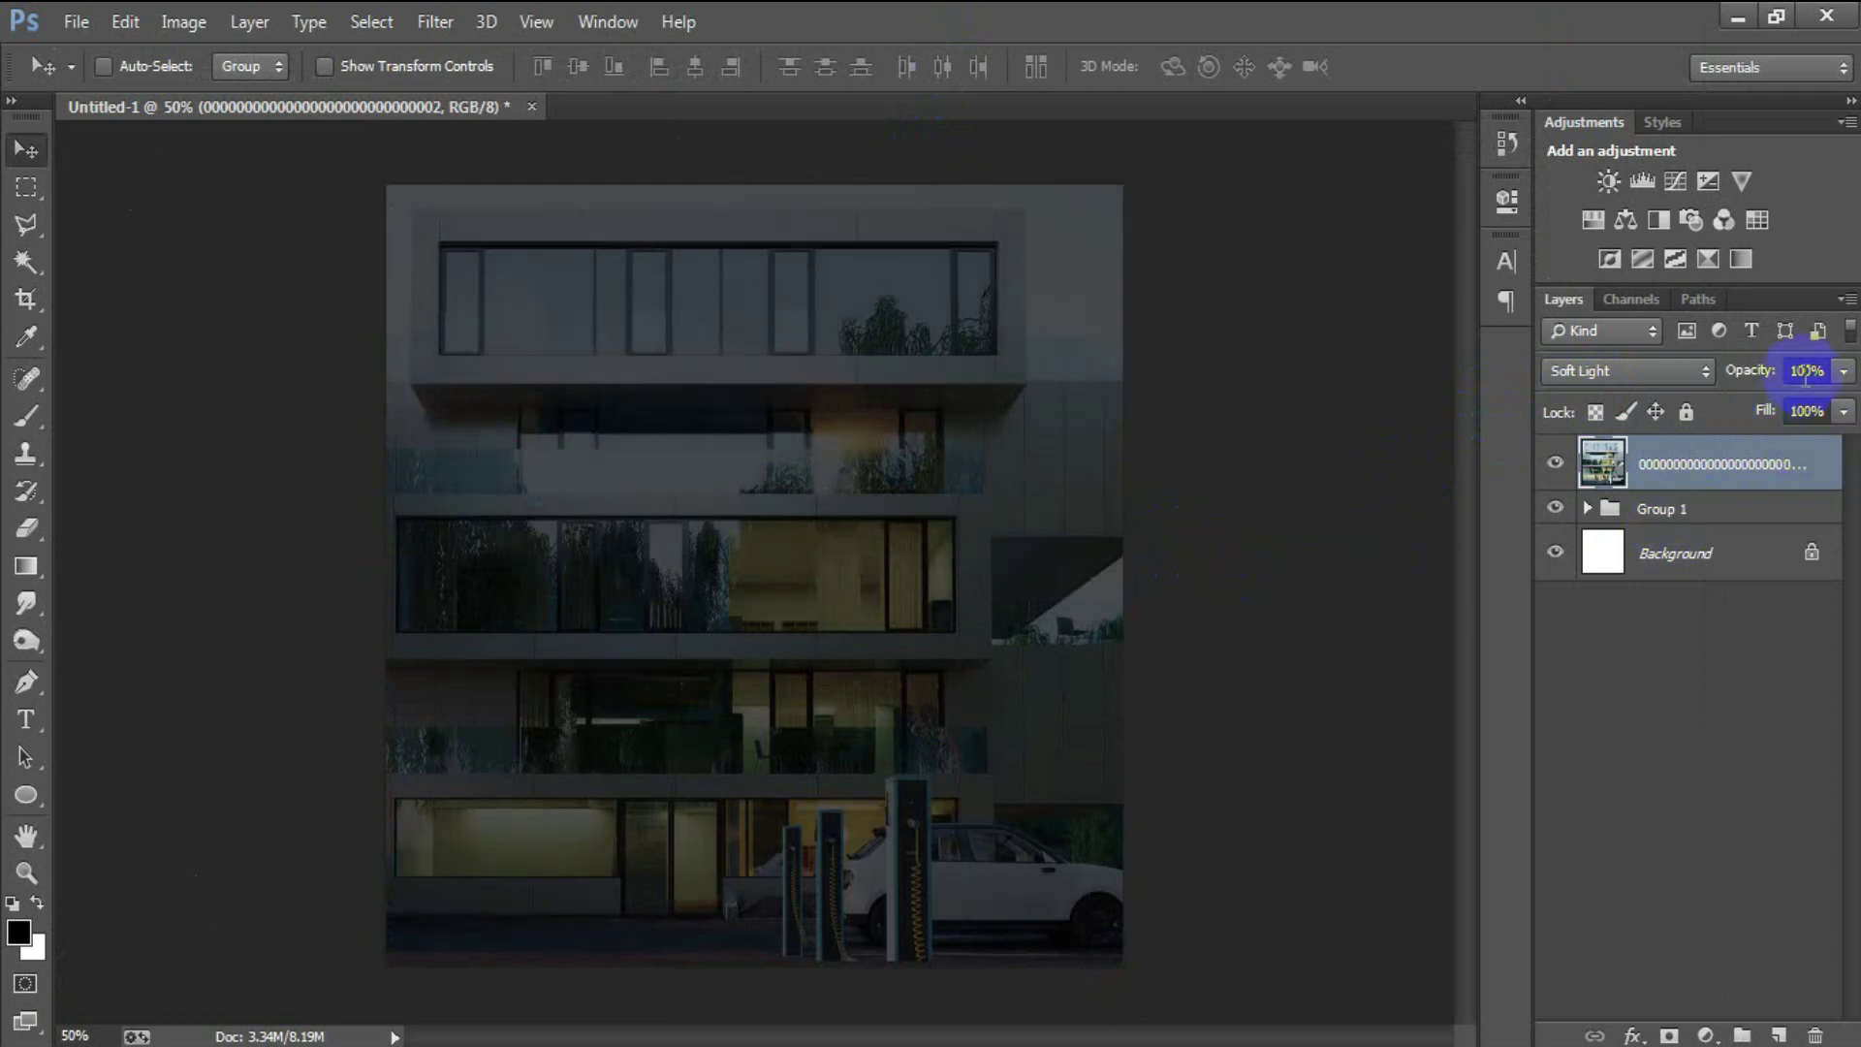
{"action": "left_click", "coordinate": [1843, 376]}
{"action": "mouse_move", "coordinate": [1845, 405]}
{"action": "left_mouse_down"}
{"action": "mouse_move", "coordinate": [1777, 415]}
{"action": "mouse_move", "coordinate": [1850, 415]}
{"action": "left_mouse_up"}
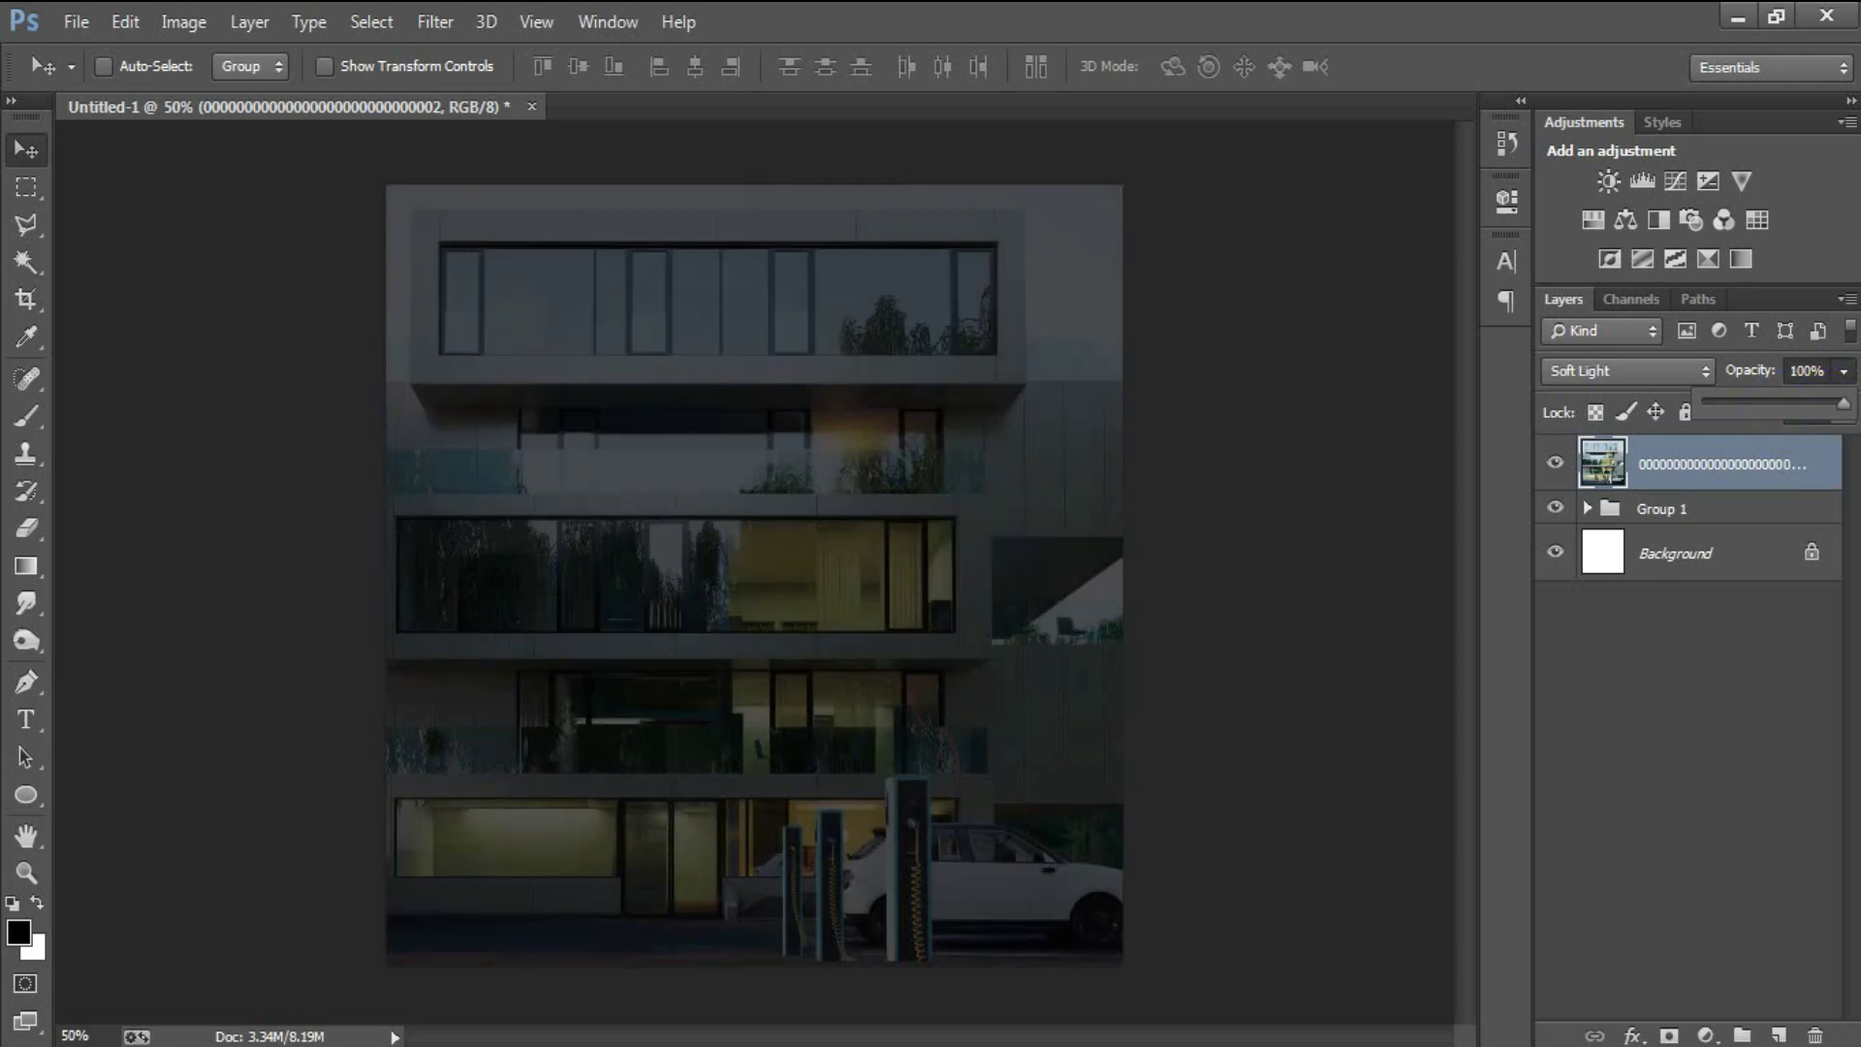
{"action": "left_click", "coordinate": [1182, 592]}
Toggle the building photo's visibility to compare, then put the layer in its own collapsed group
{"action": "left_click", "coordinate": [1548, 468]}
{"action": "left_click", "coordinate": [1548, 468]}
{"action": "key", "text": "ctrl+g"}
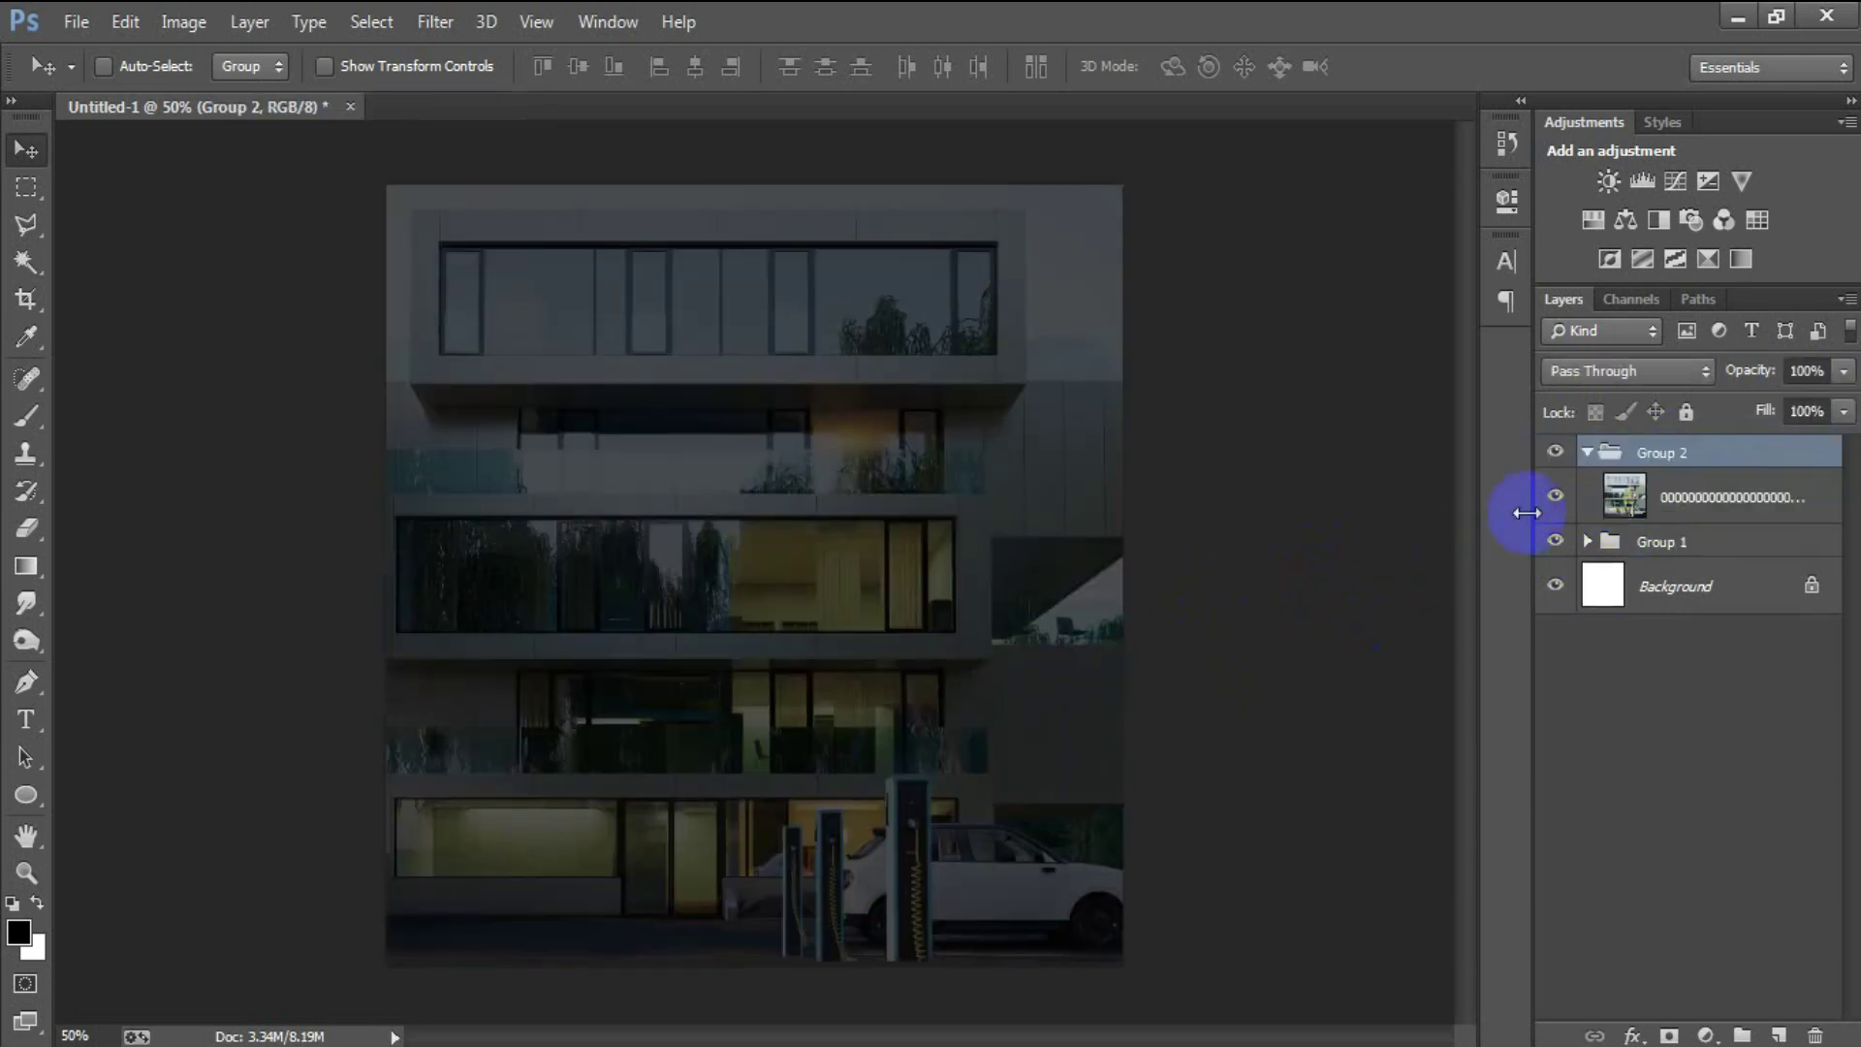
{"action": "left_click", "coordinate": [1584, 454]}
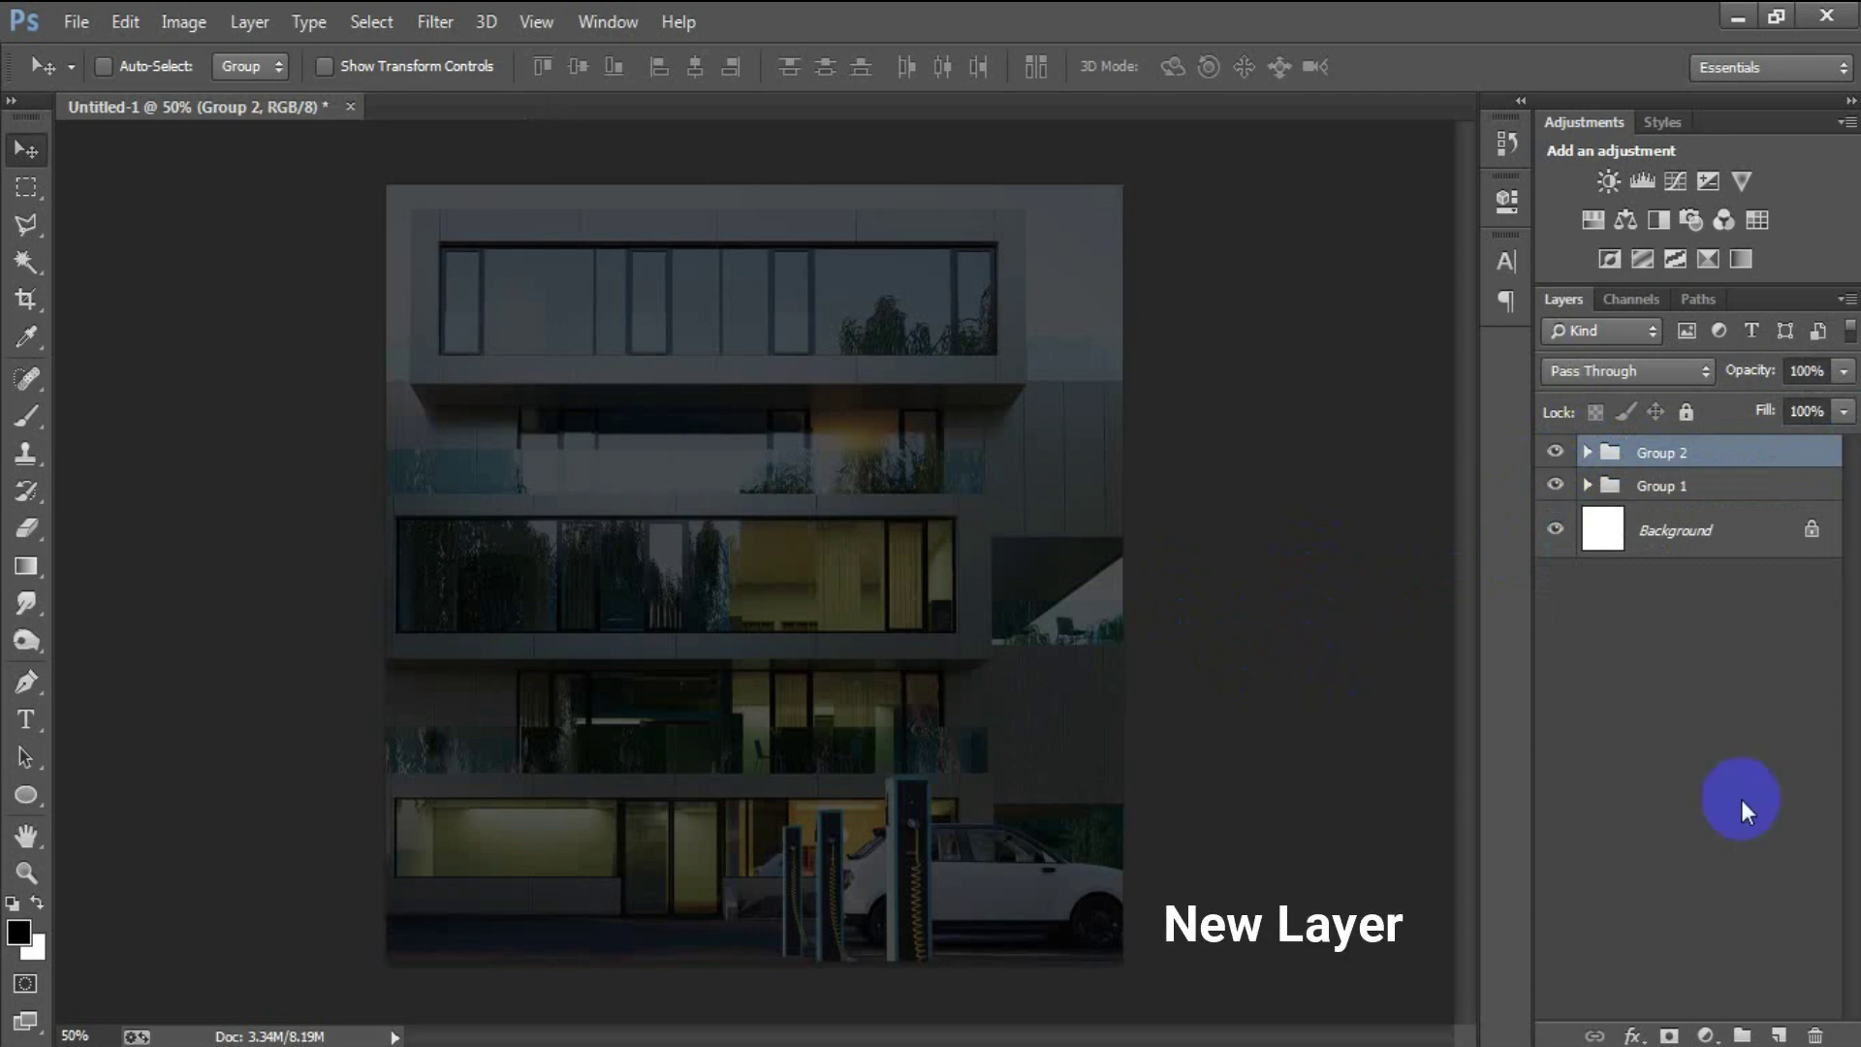
On a new layer, draw a tall rectangle about 558 × 794 px over the left half of the canvas
{"action": "left_click", "coordinate": [1780, 1035]}
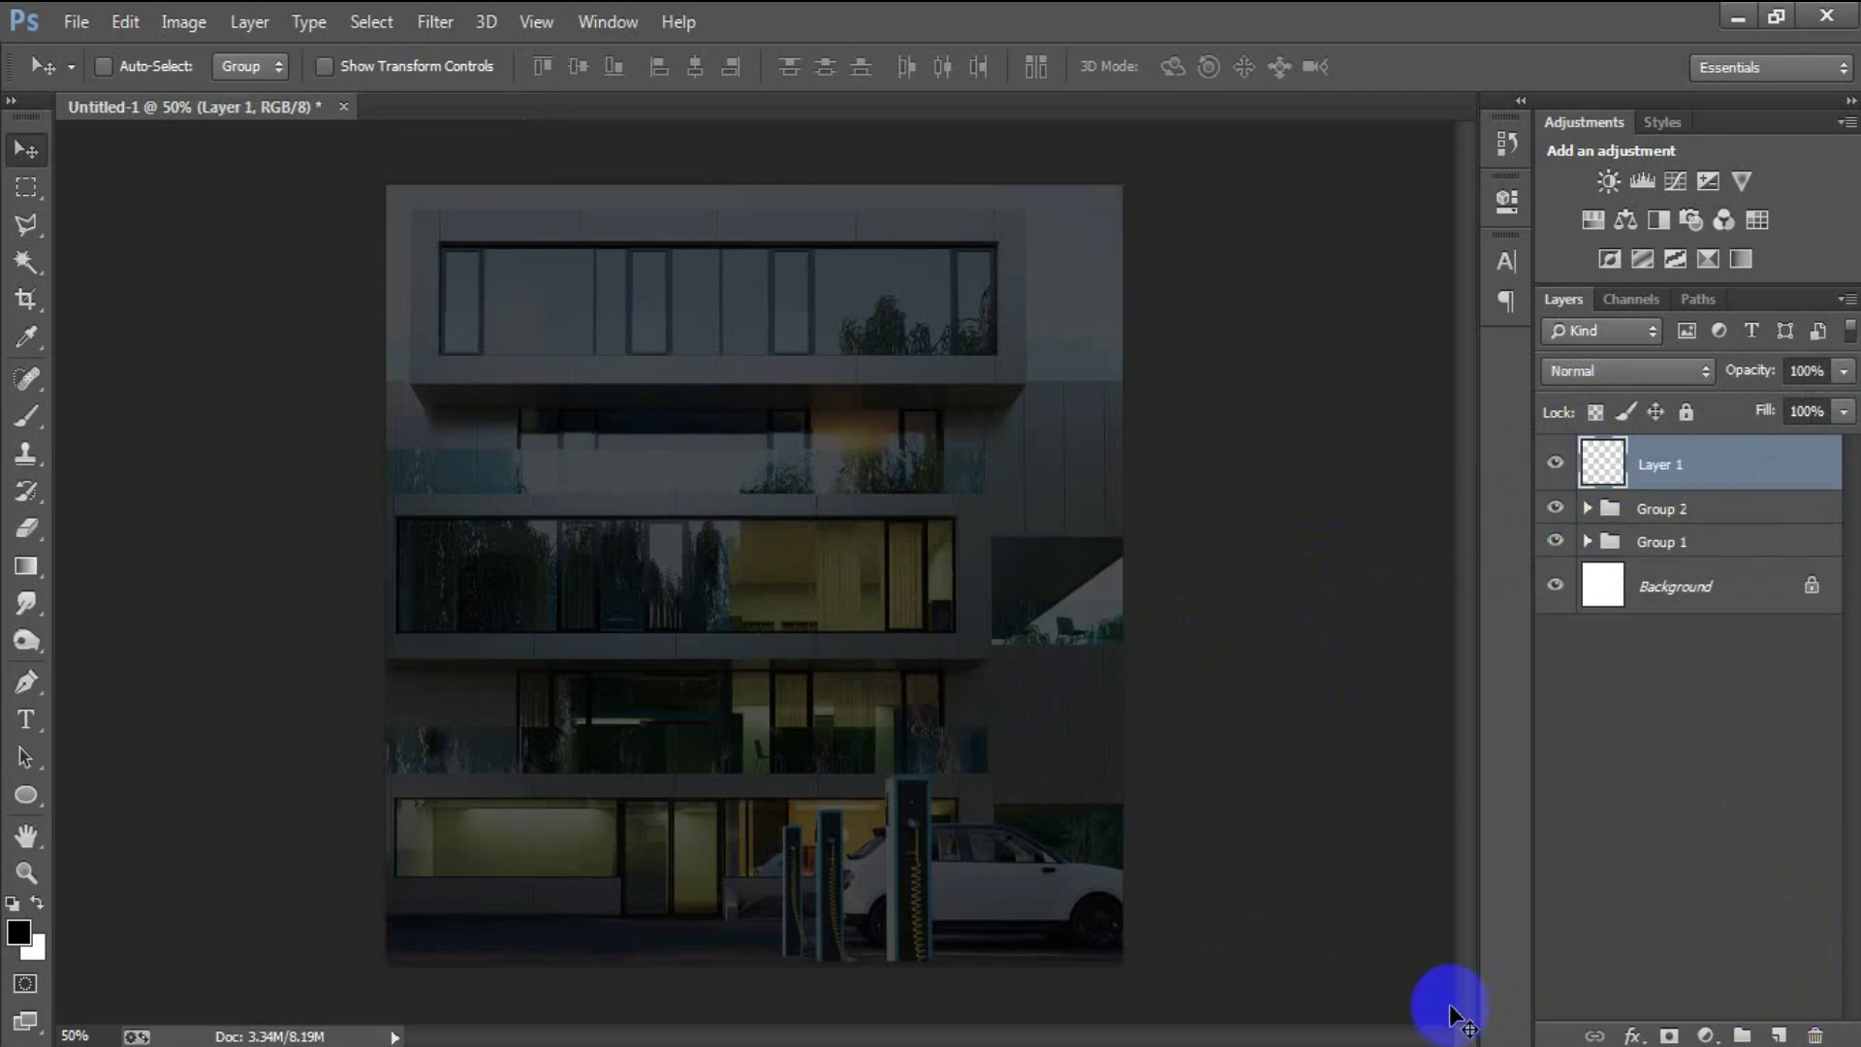
{"action": "left_click", "coordinate": [27, 796]}
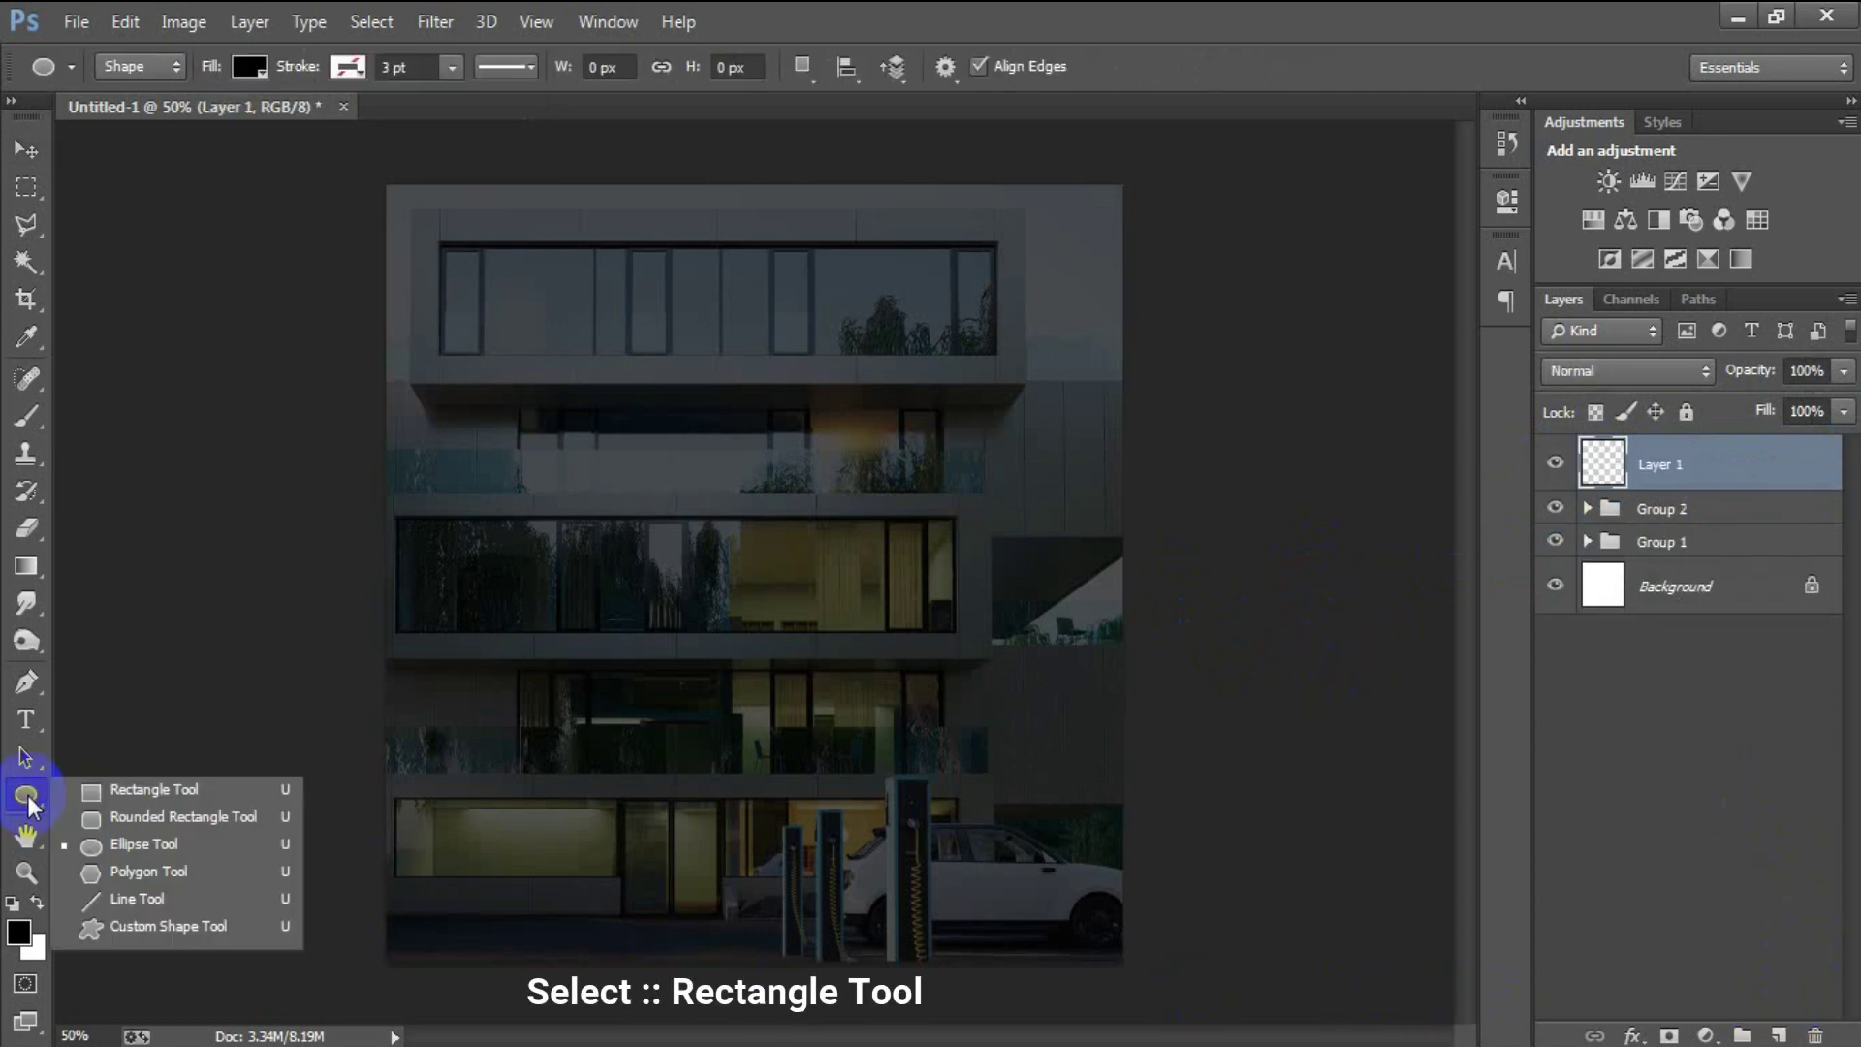
{"action": "left_click", "coordinate": [97, 793]}
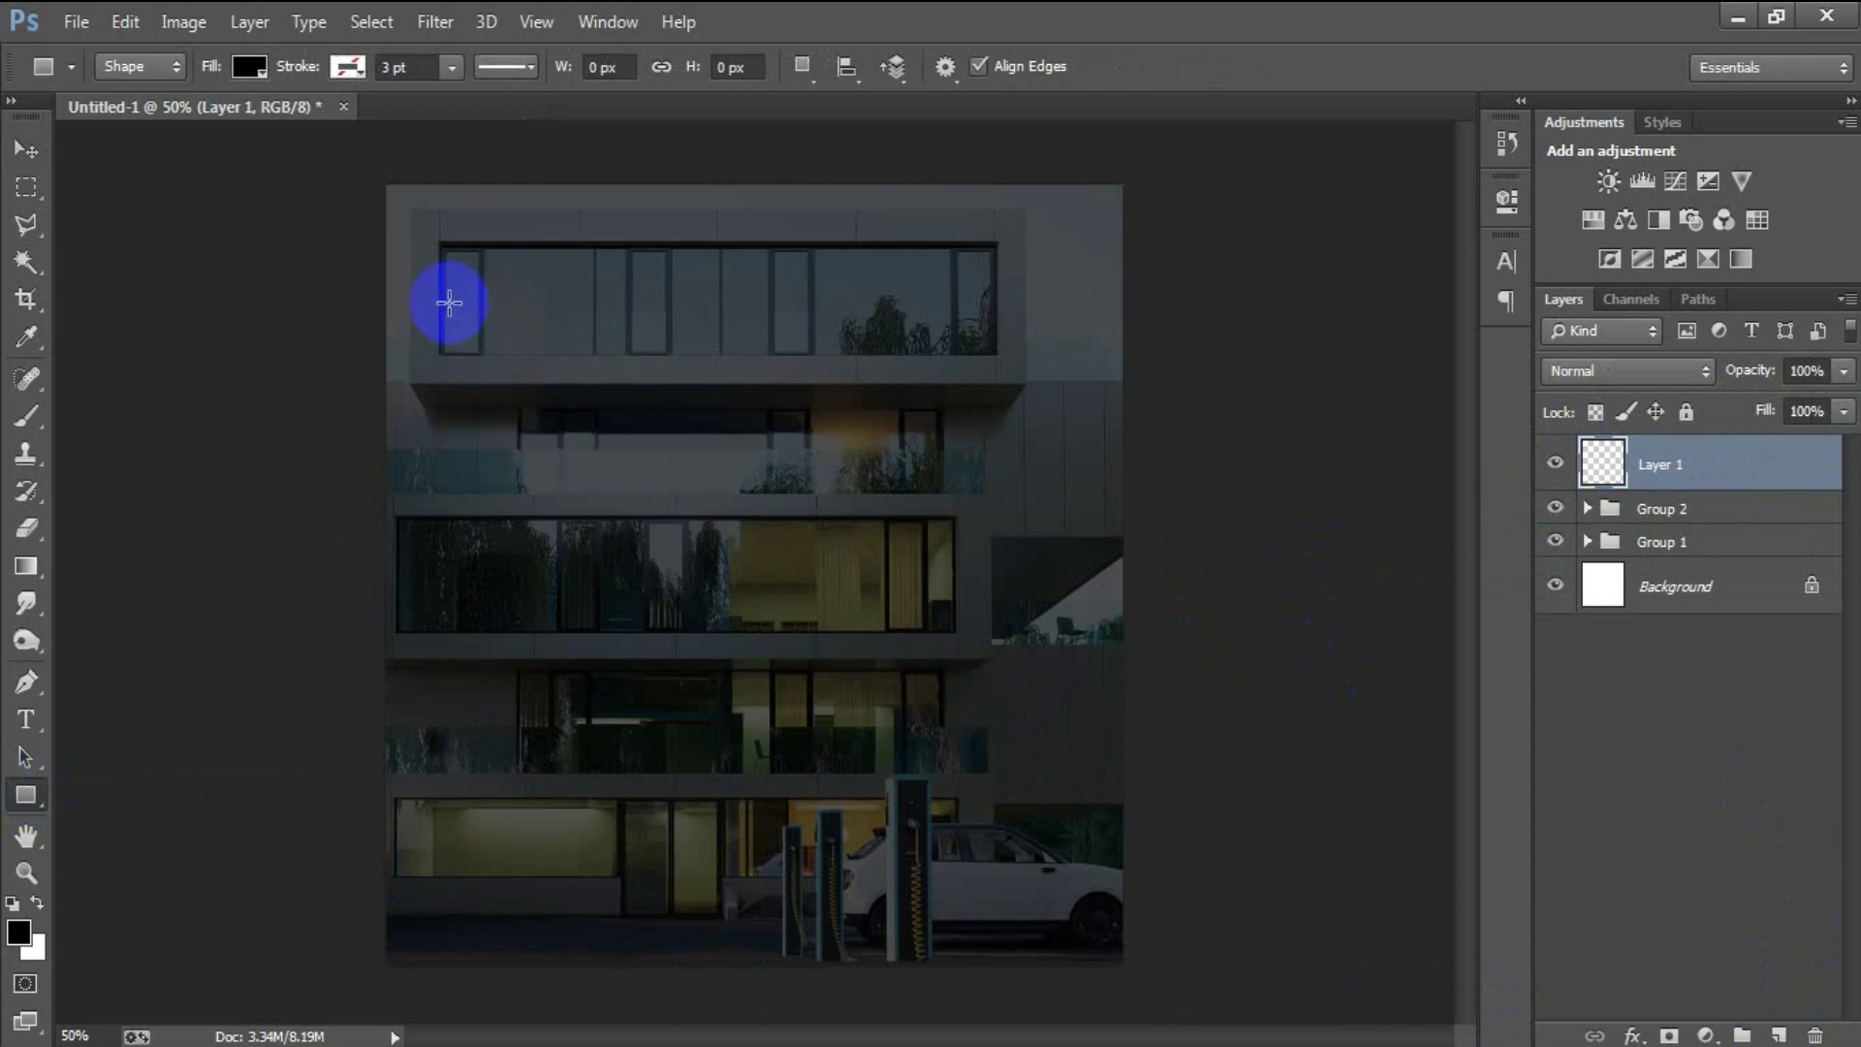
{"action": "left_click_drag", "start_coordinate": [418, 287], "coordinate": [796, 857]}
{"action": "left_click", "coordinate": [26, 148]}
Set the rectangle's fill colour to #222222 and collapse its shape properties
{"action": "double_click", "coordinate": [1598, 464]}
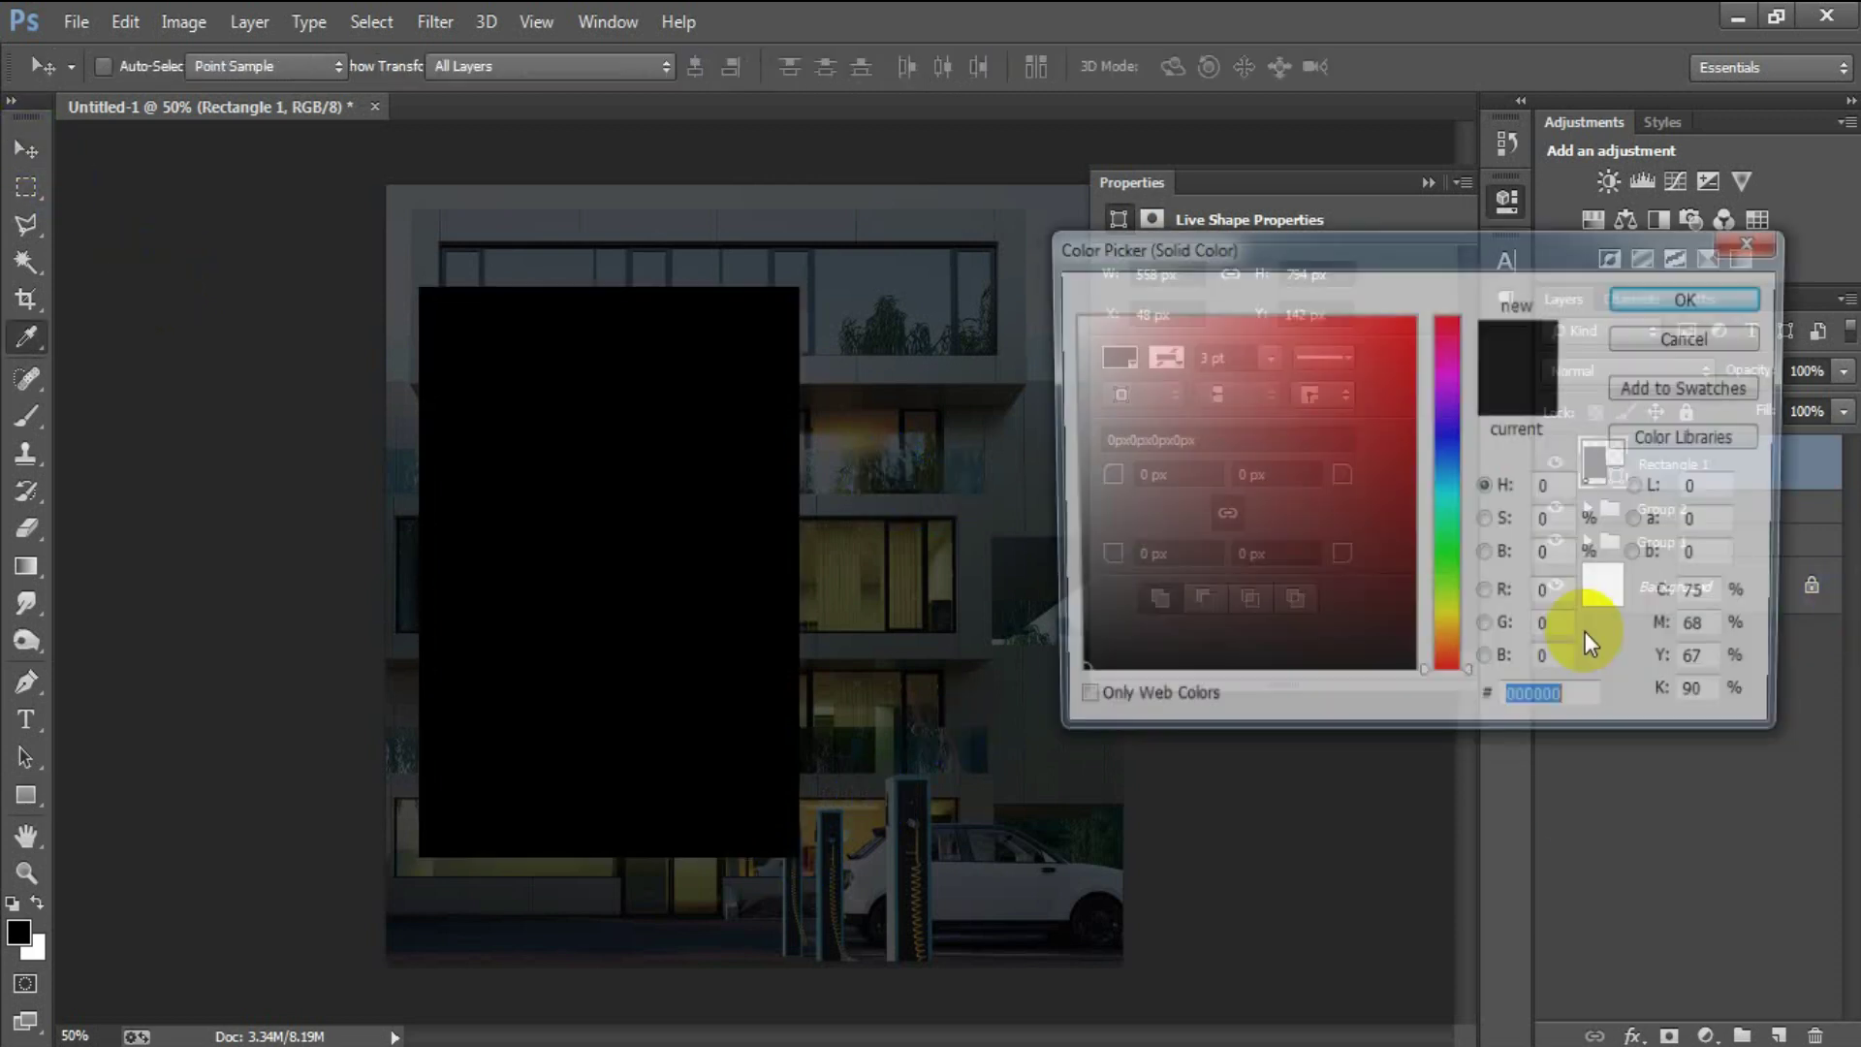
{"action": "type", "text": "222222"}
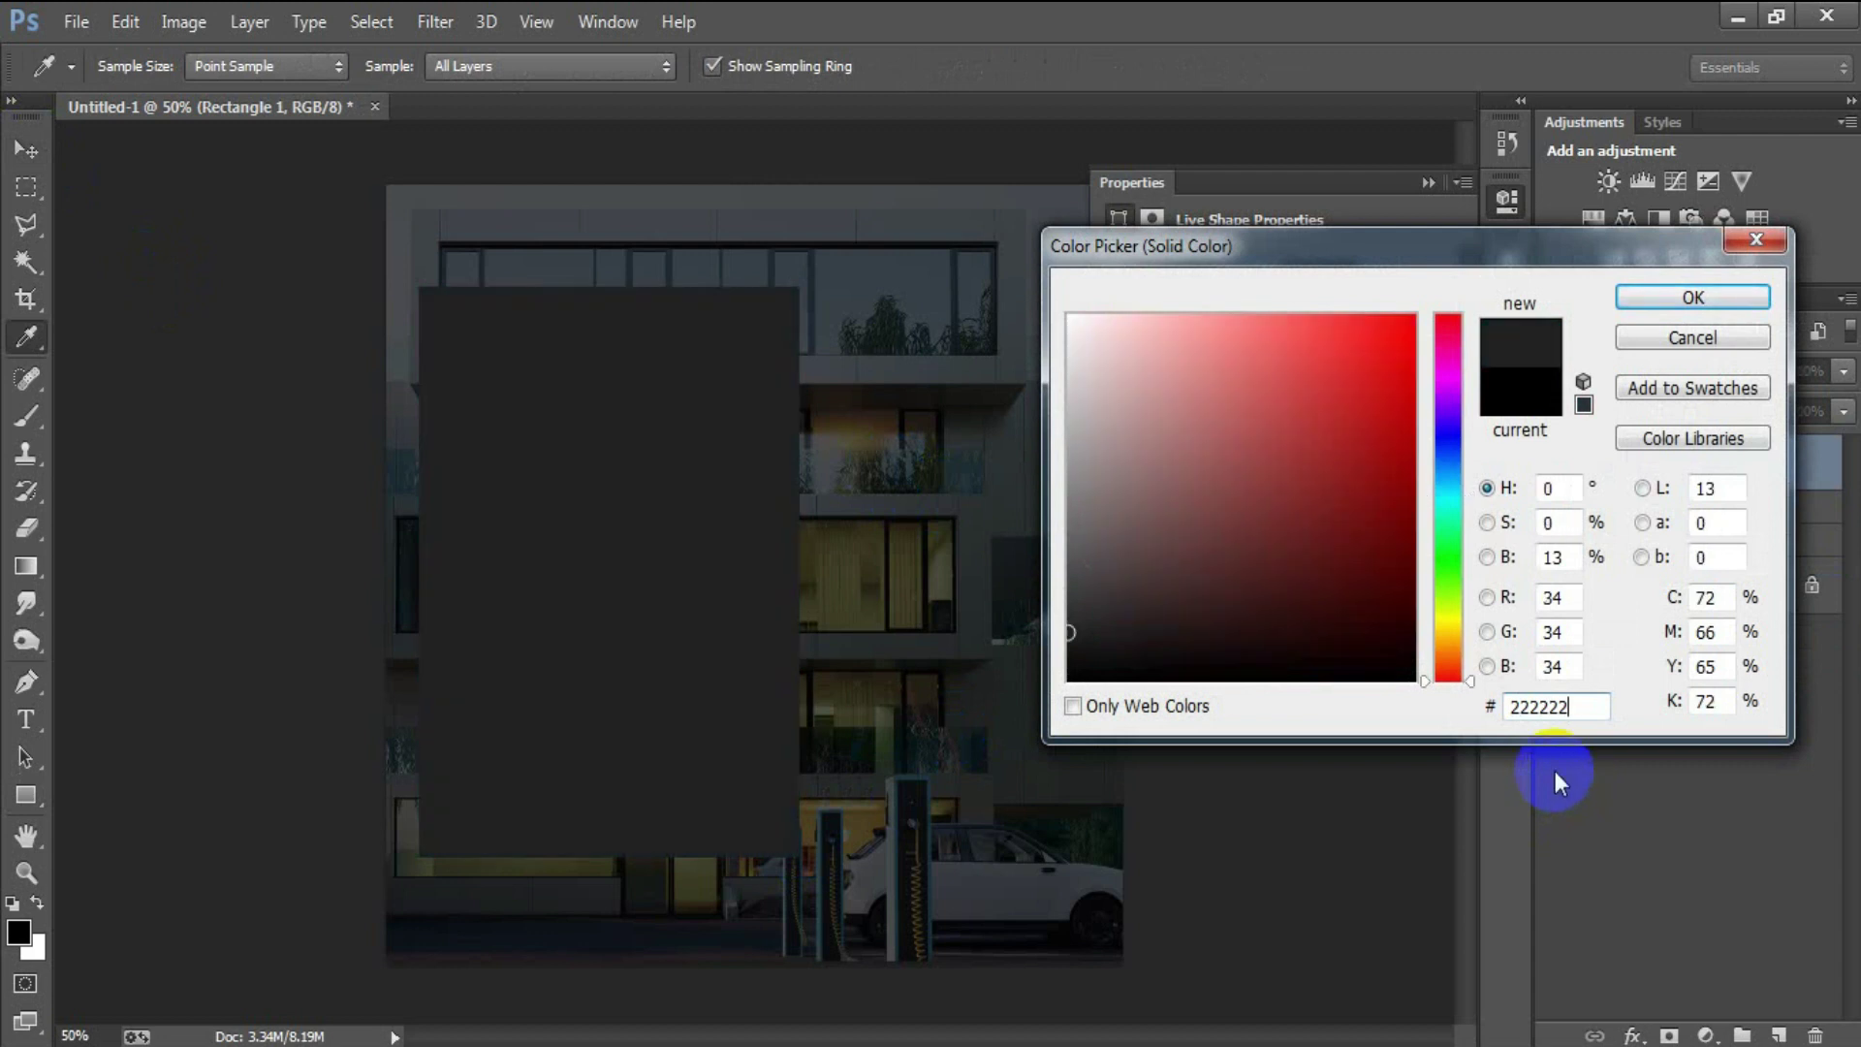
{"action": "left_click", "coordinate": [1692, 301]}
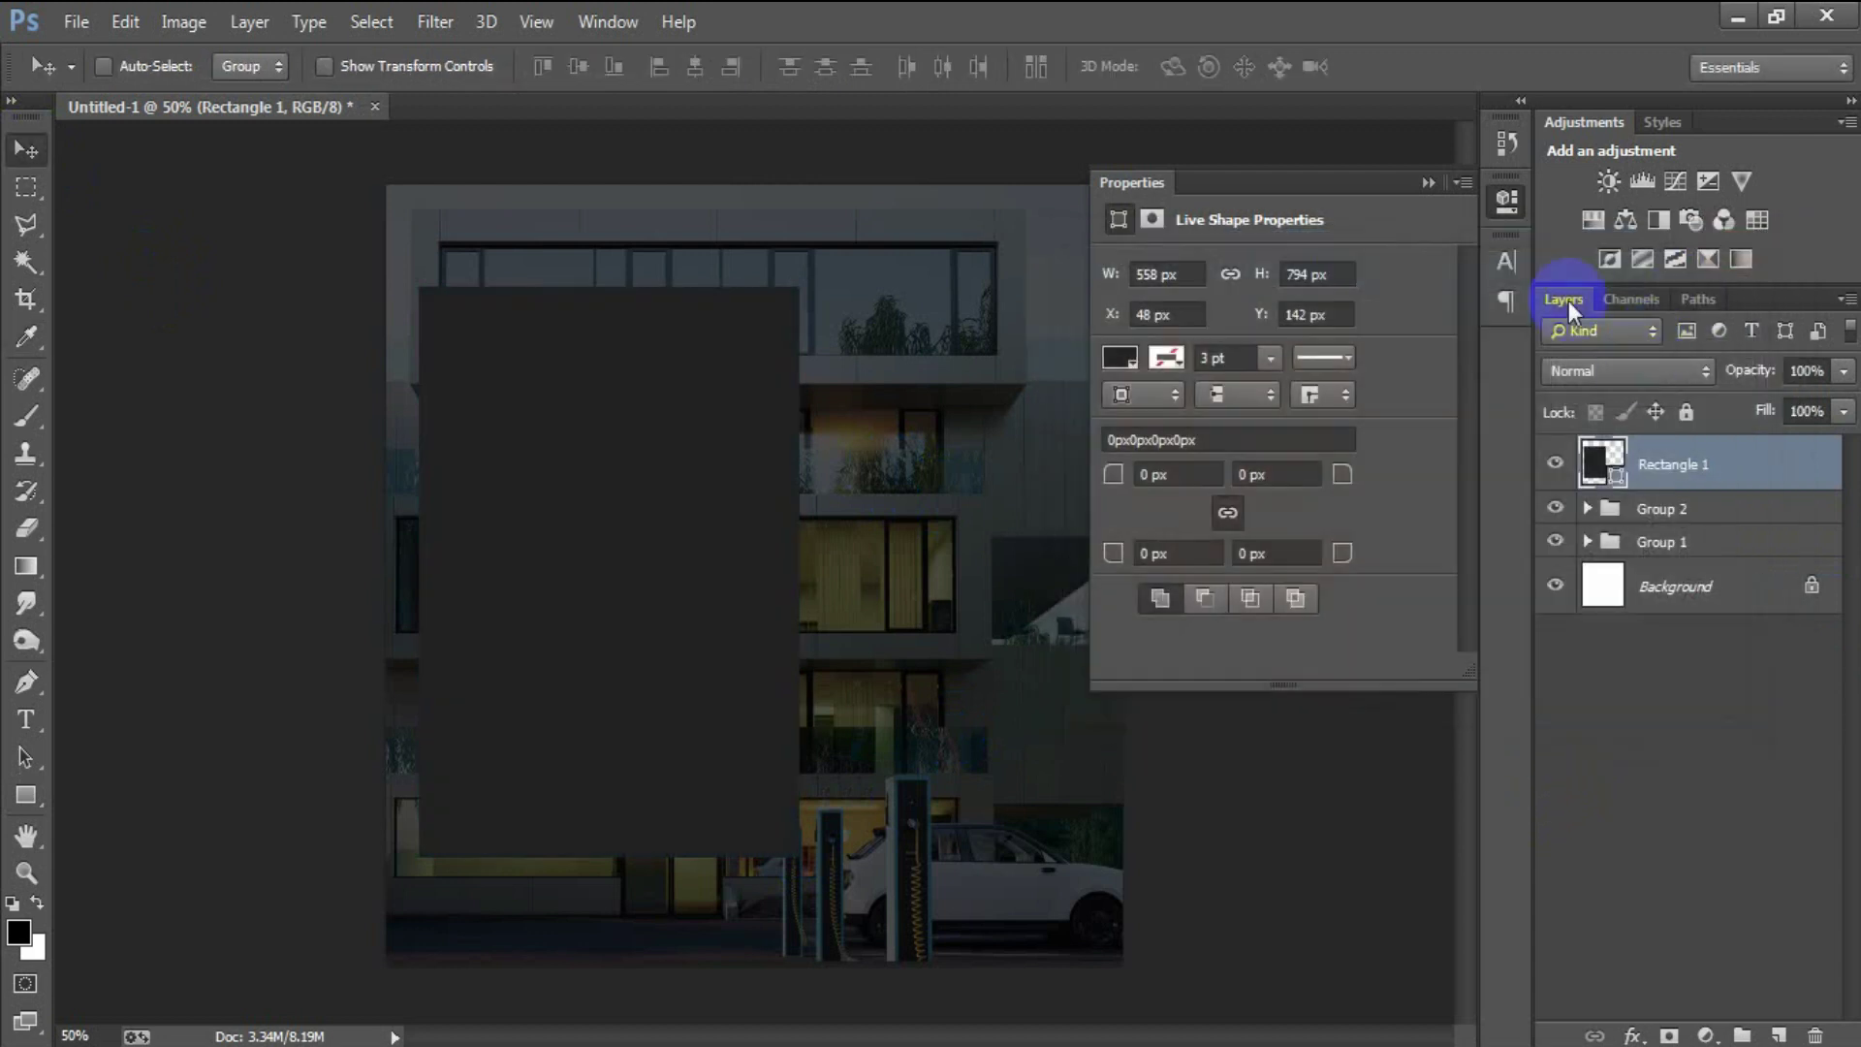
{"action": "left_click", "coordinate": [1428, 183]}
Lower the rectangle layer's opacity to 74%
{"action": "left_click", "coordinate": [1843, 370]}
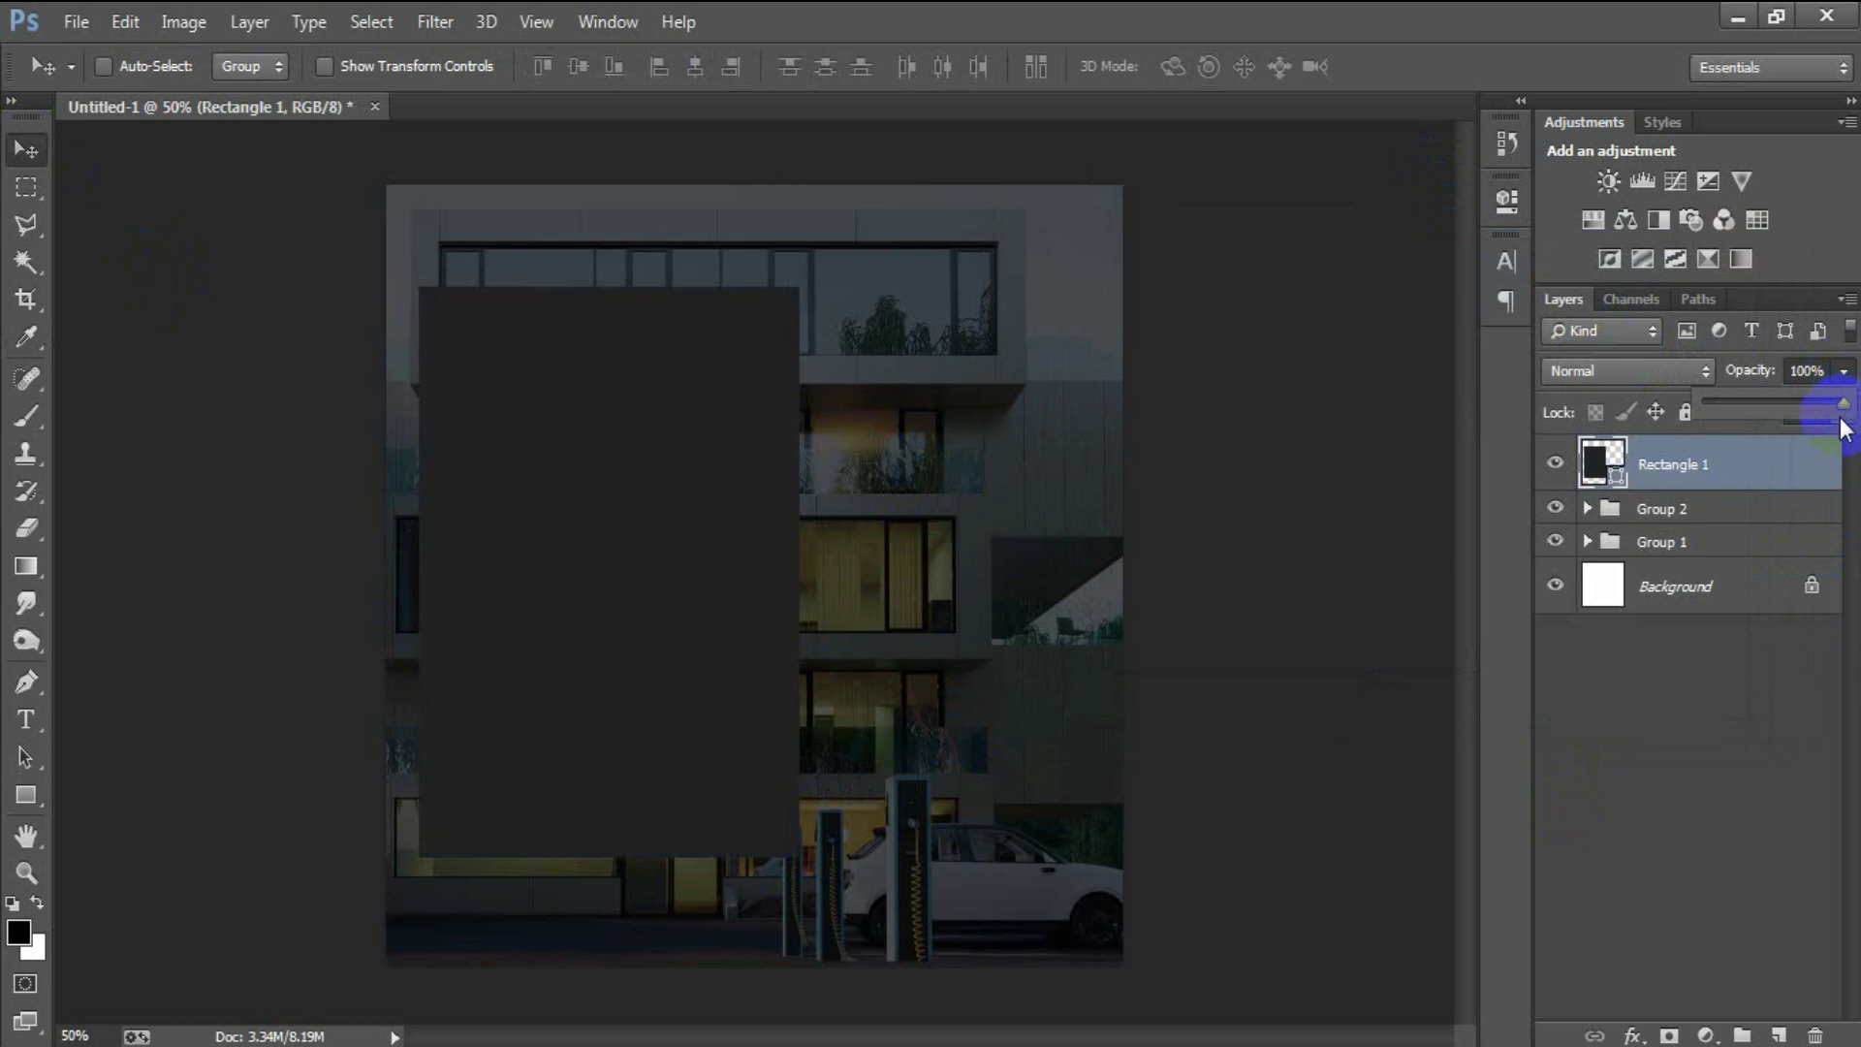
{"action": "left_click_drag", "start_coordinate": [1819, 411], "coordinate": [1811, 415]}
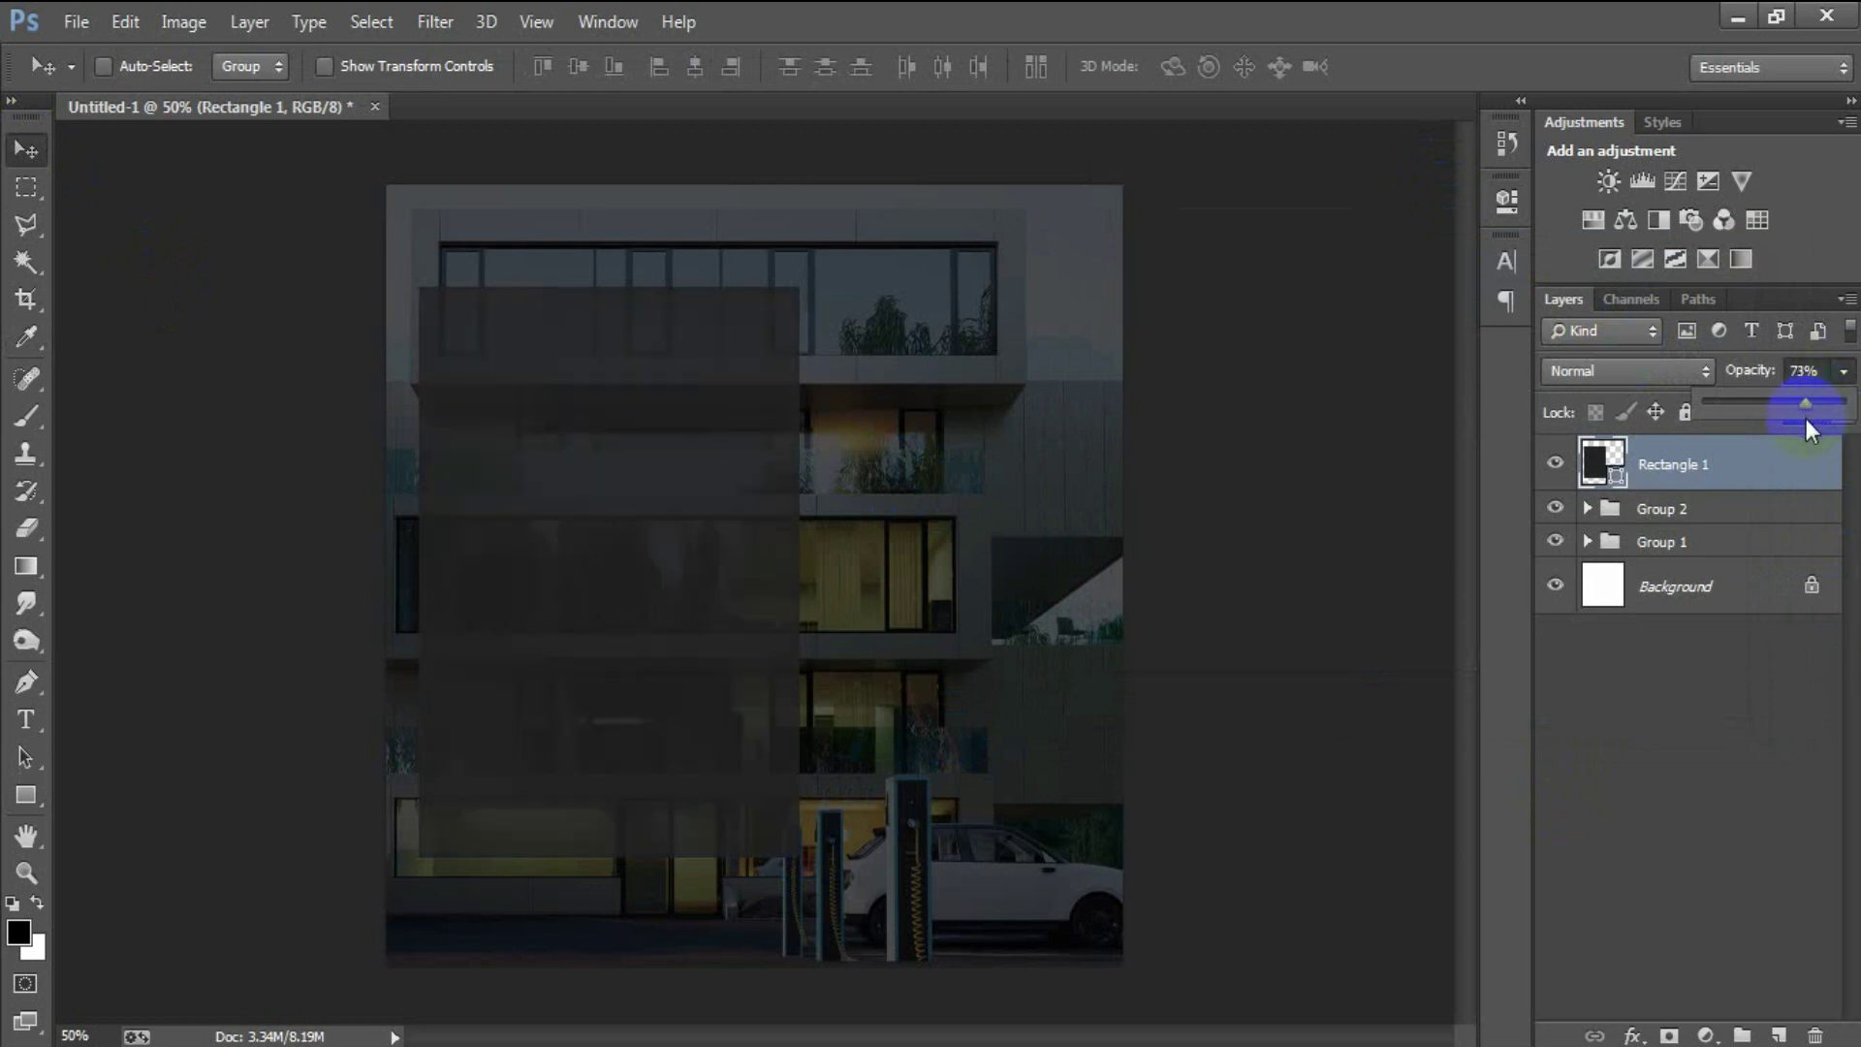
{"action": "left_click_drag", "start_coordinate": [1802, 419], "coordinate": [1806, 420]}
{"action": "left_click", "coordinate": [1400, 559]}
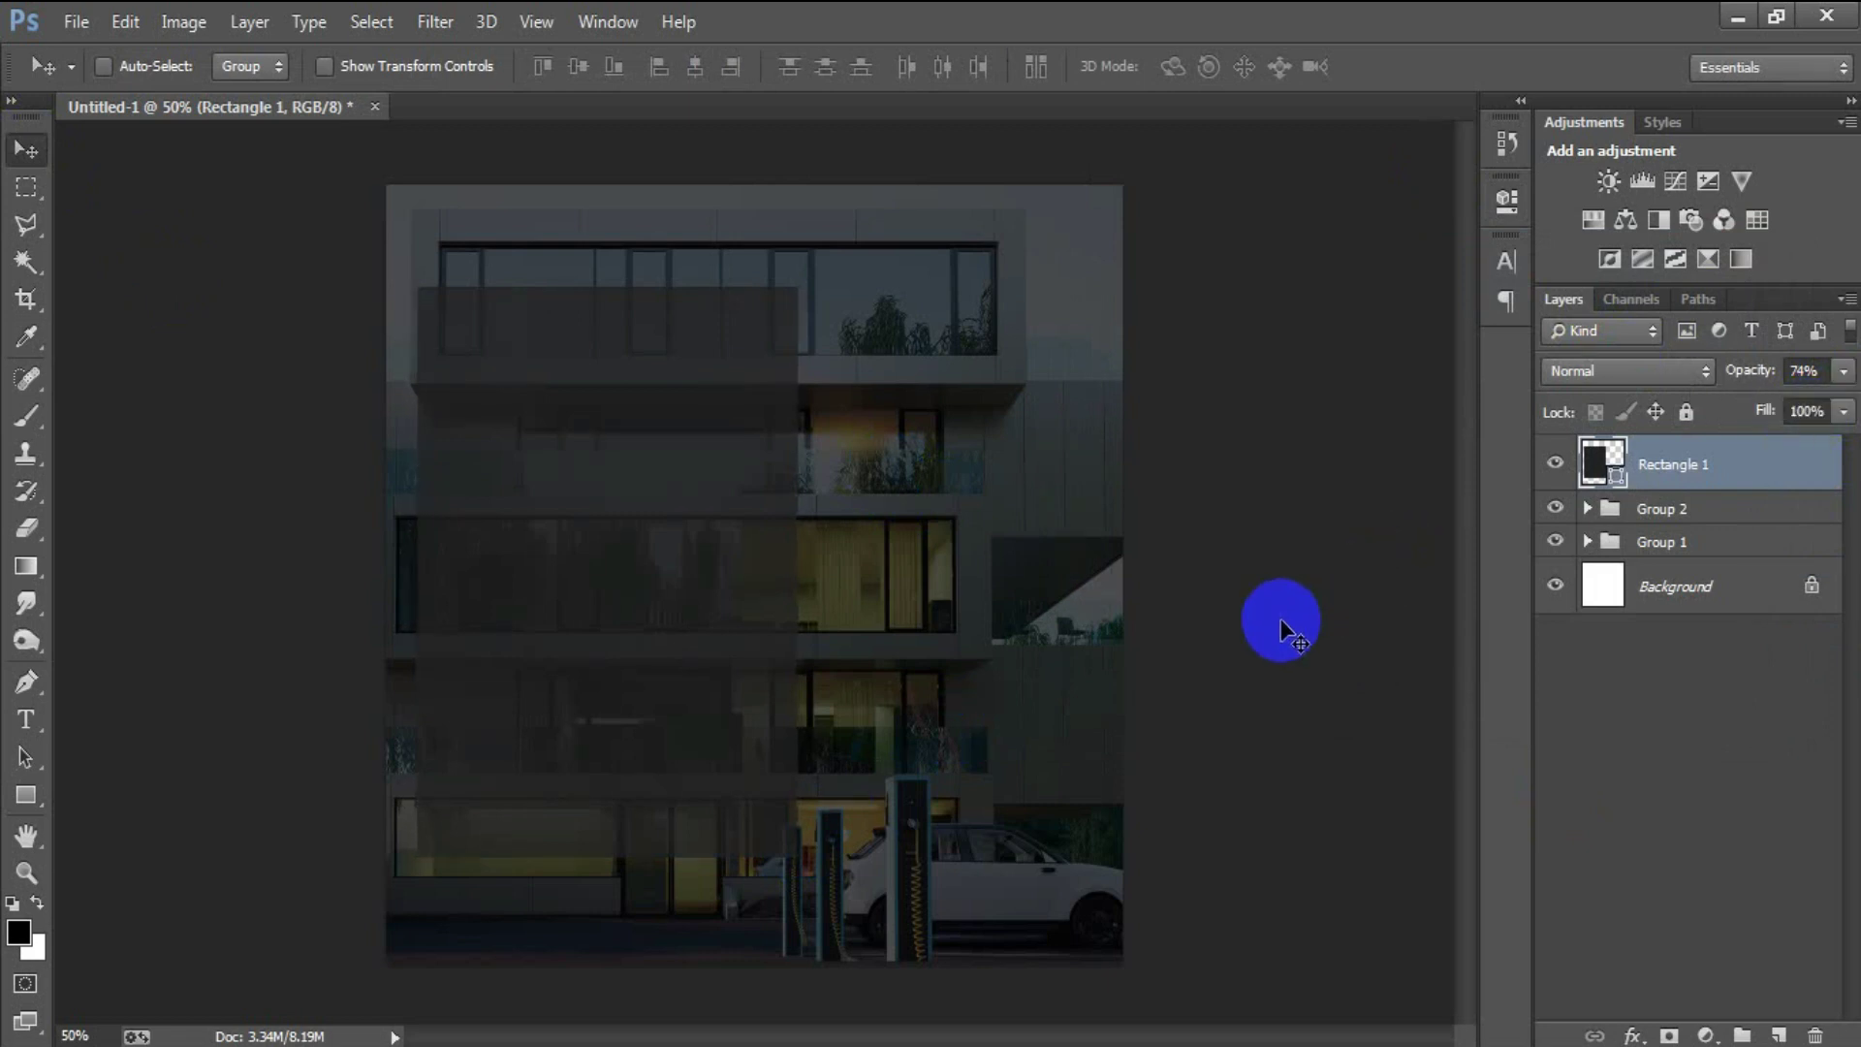
Add a new layer with the text "MODERN" and move the text down and left across the canvas
{"action": "left_click", "coordinate": [1778, 1035]}
{"action": "left_click", "coordinate": [1083, 905]}
{"action": "left_click", "coordinate": [515, 841]}
{"action": "left_click", "coordinate": [26, 718]}
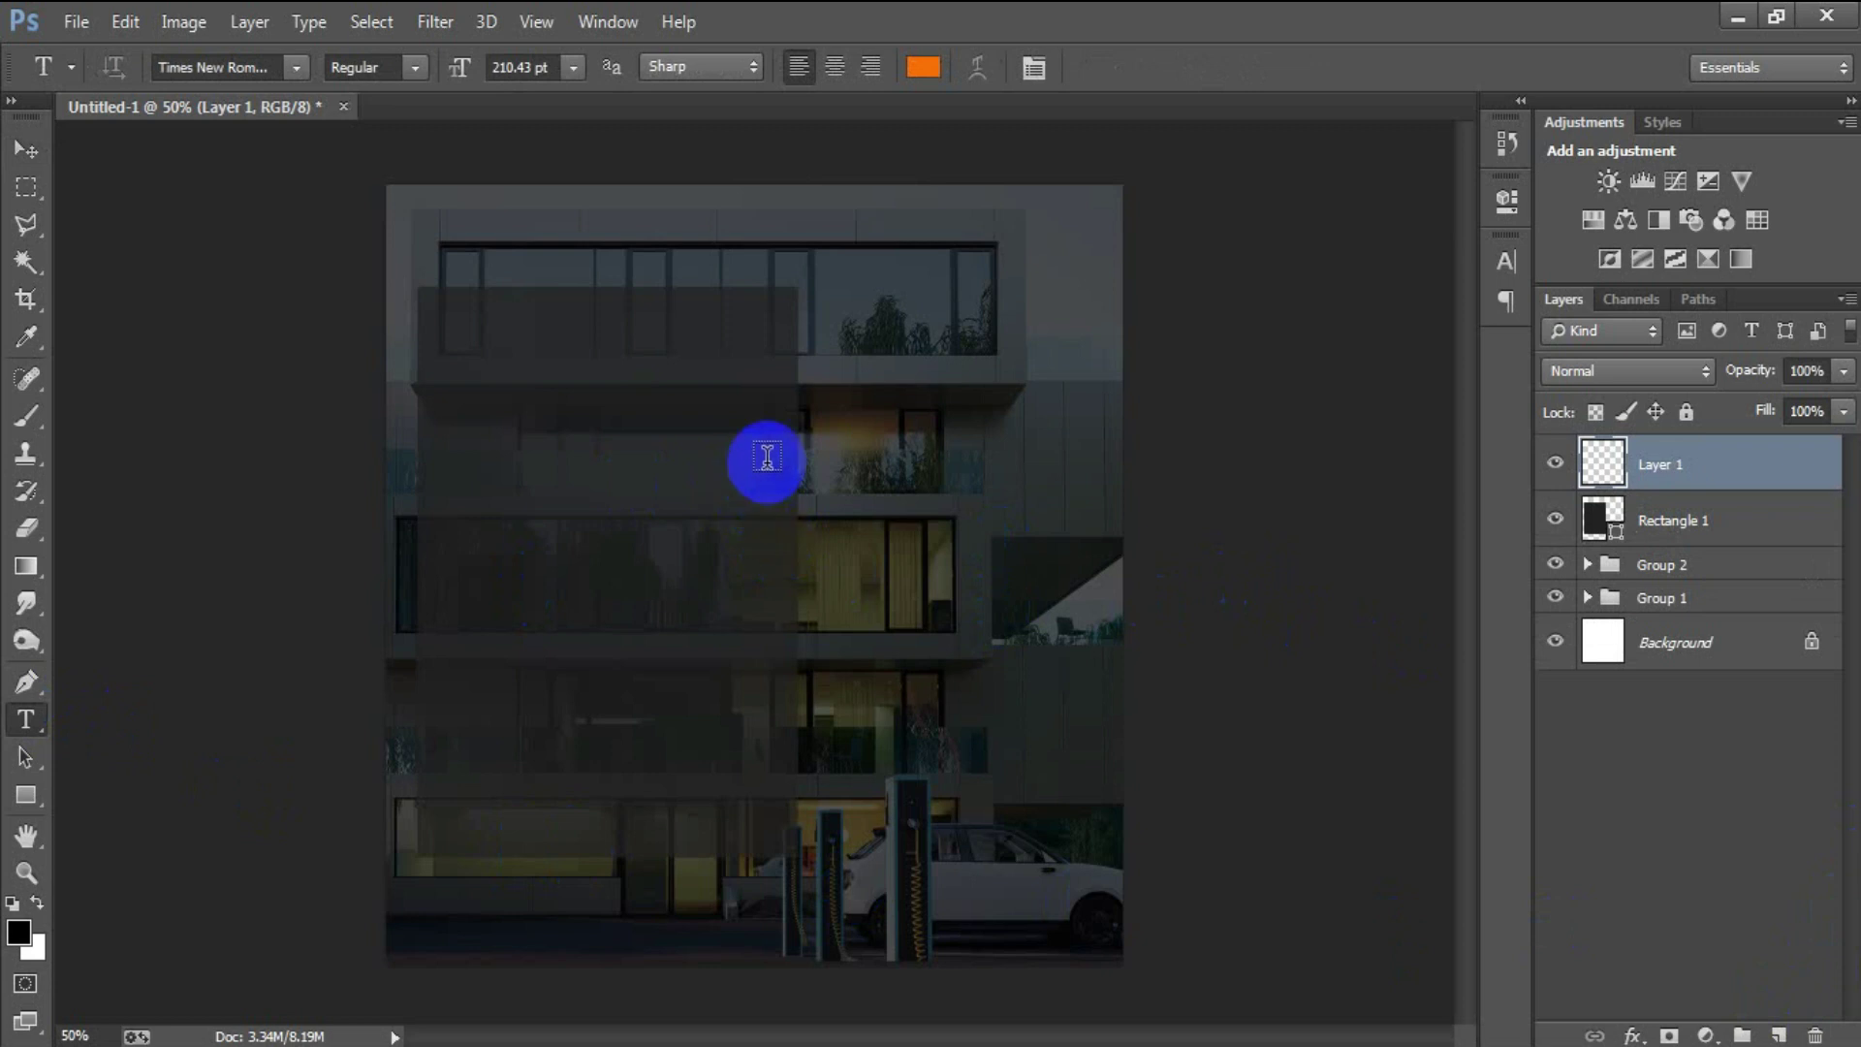
{"action": "left_click", "coordinate": [813, 459]}
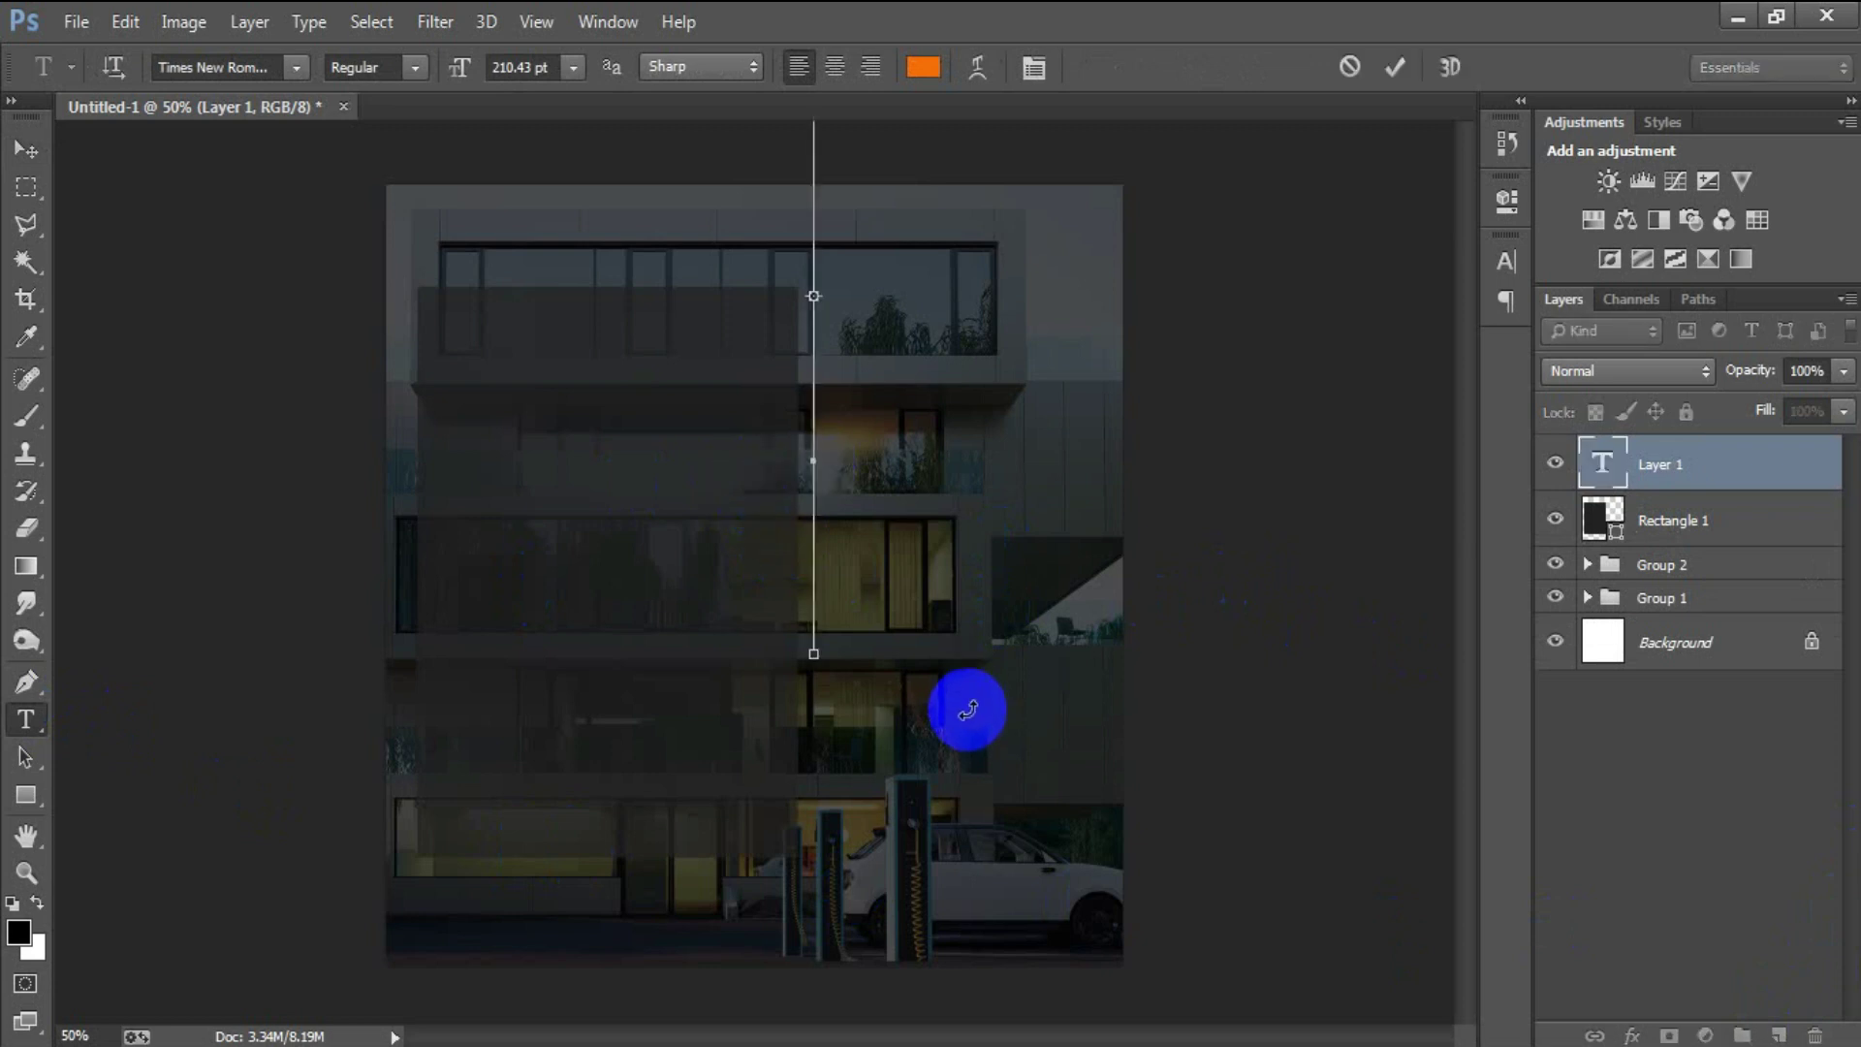
{"action": "type", "text": "MODERN"}
{"action": "left_click", "coordinate": [26, 149]}
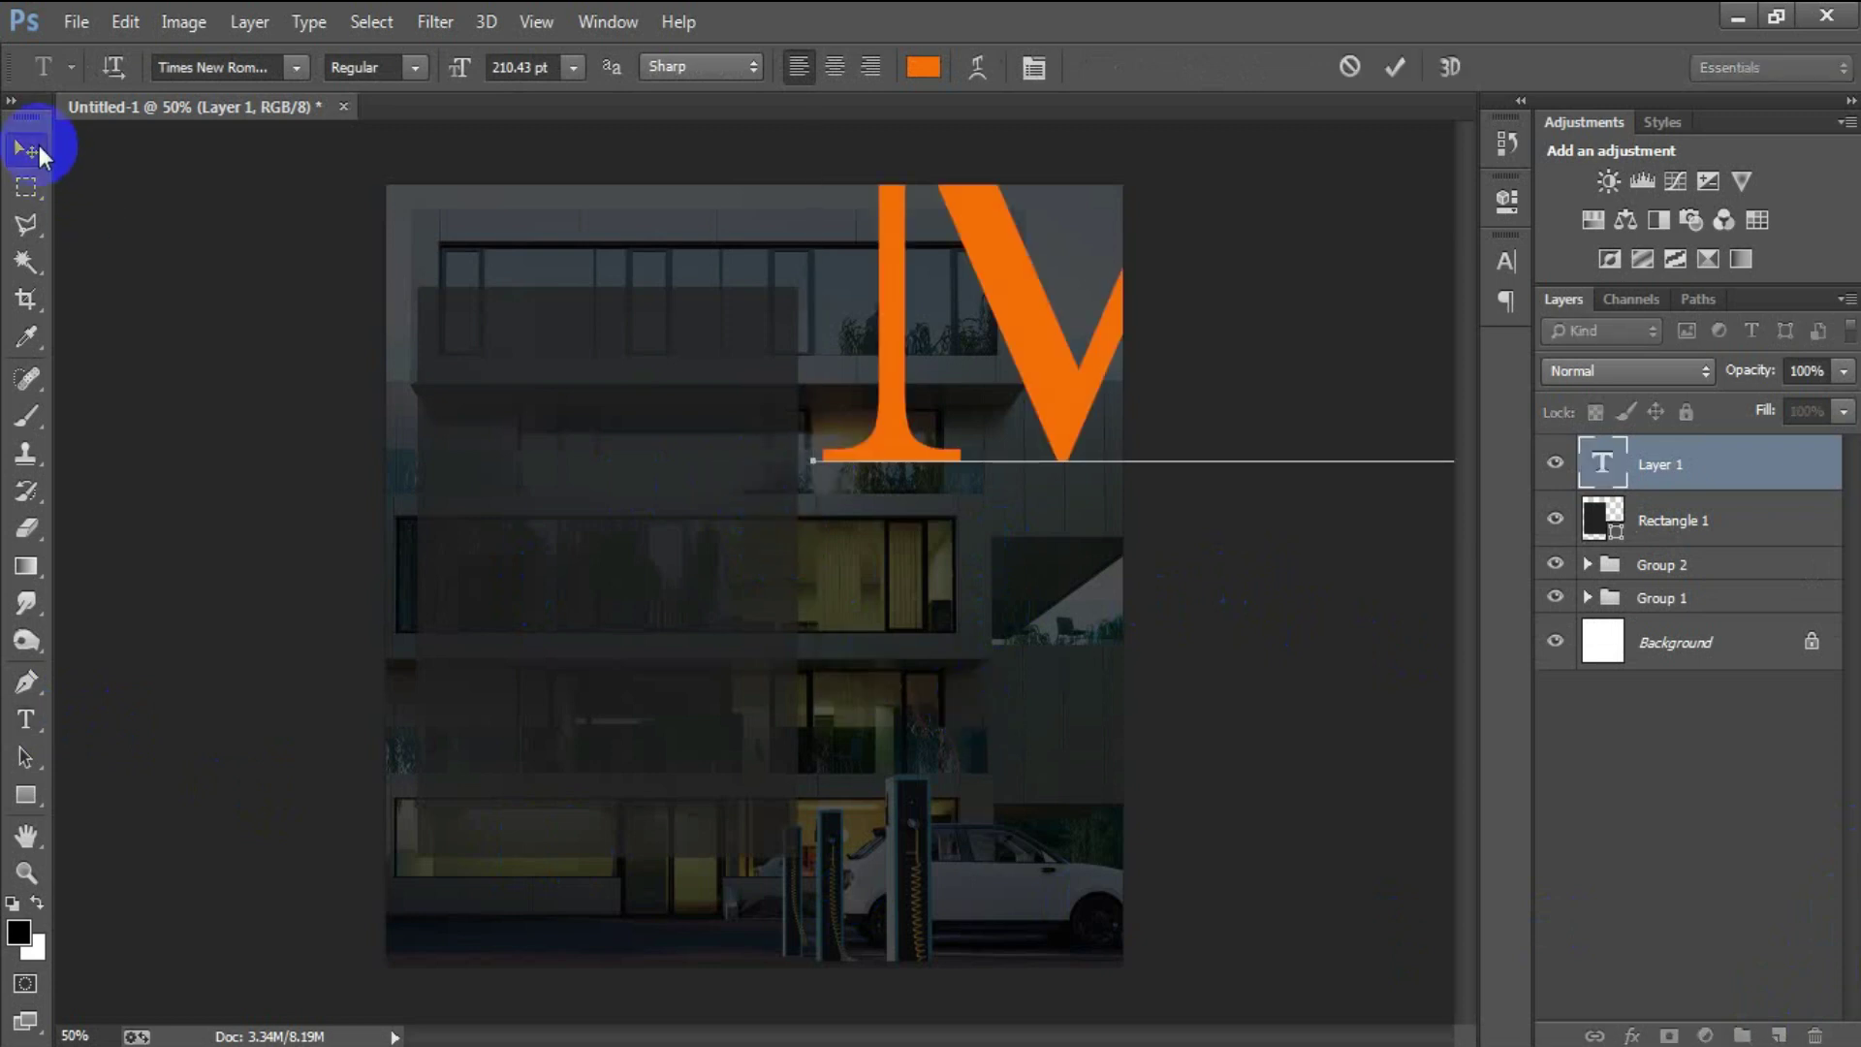
{"action": "left_click_drag", "start_coordinate": [1042, 320], "coordinate": [417, 529]}
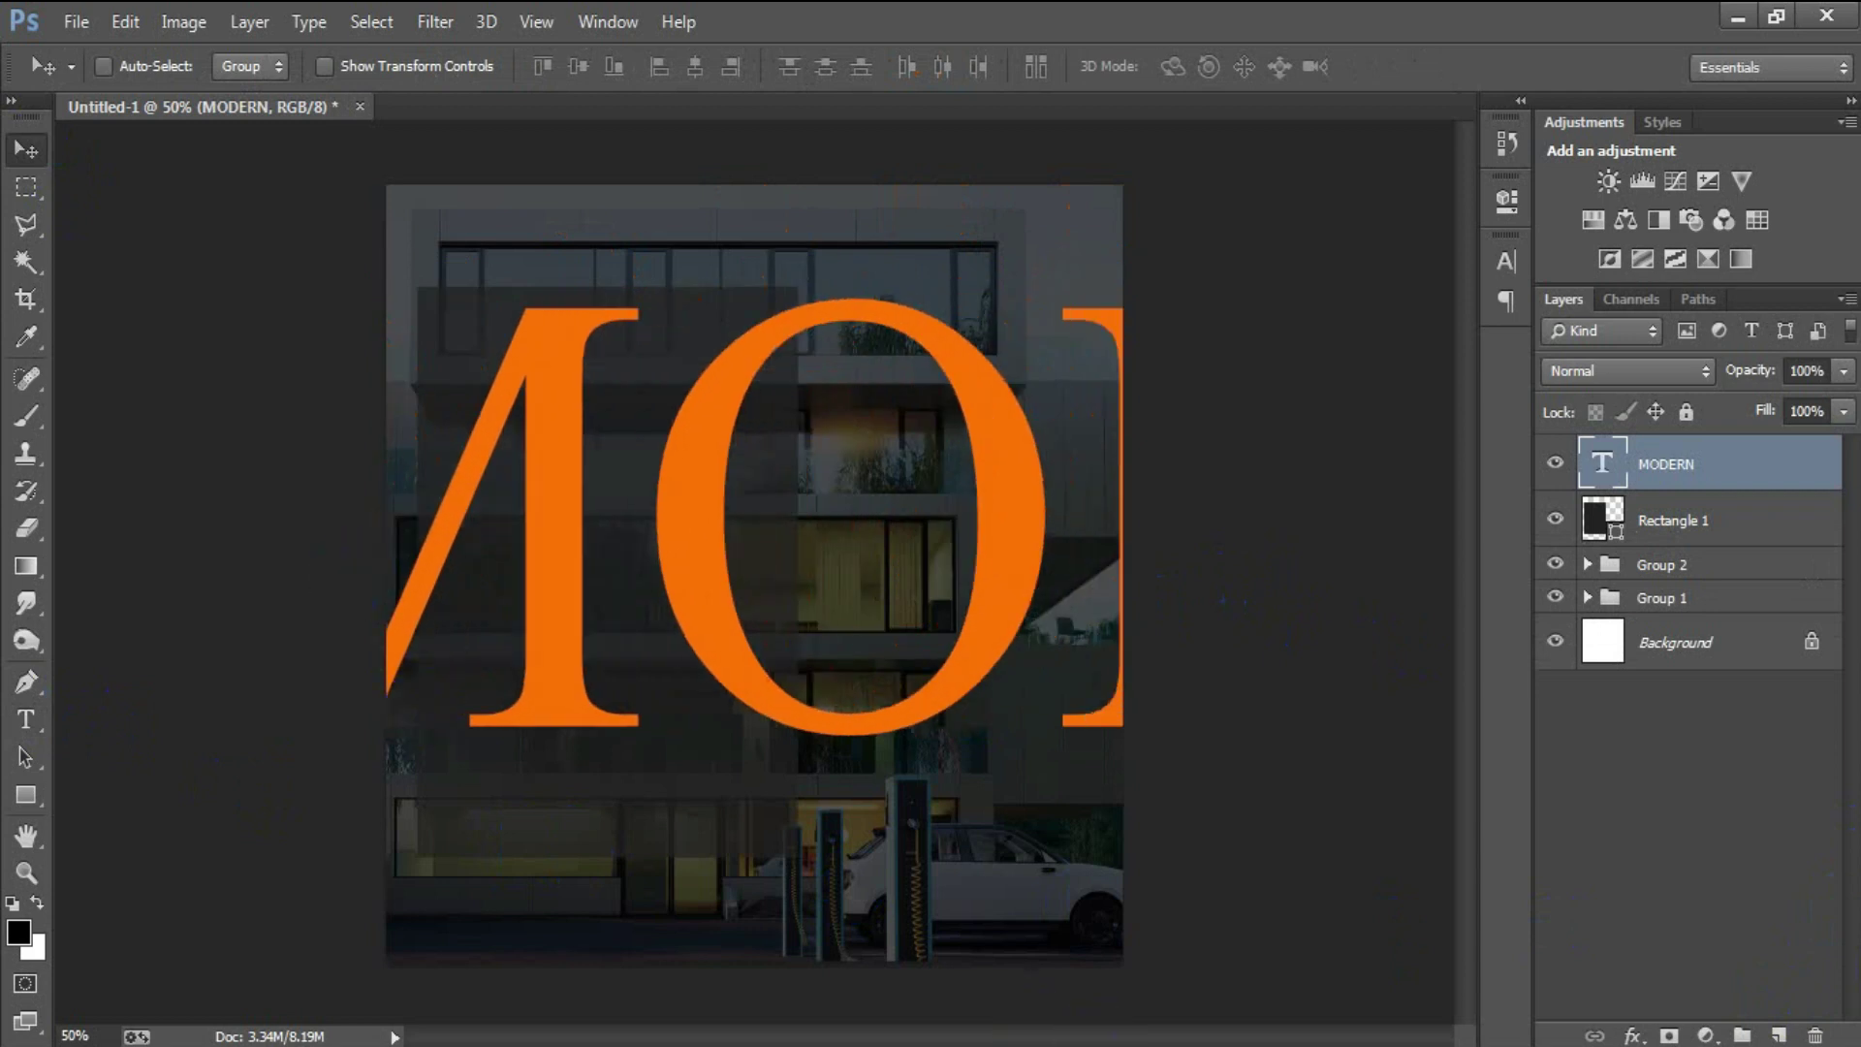
Set the MODERN text's font to Lato in the Light style
{"action": "left_click", "coordinate": [1505, 260]}
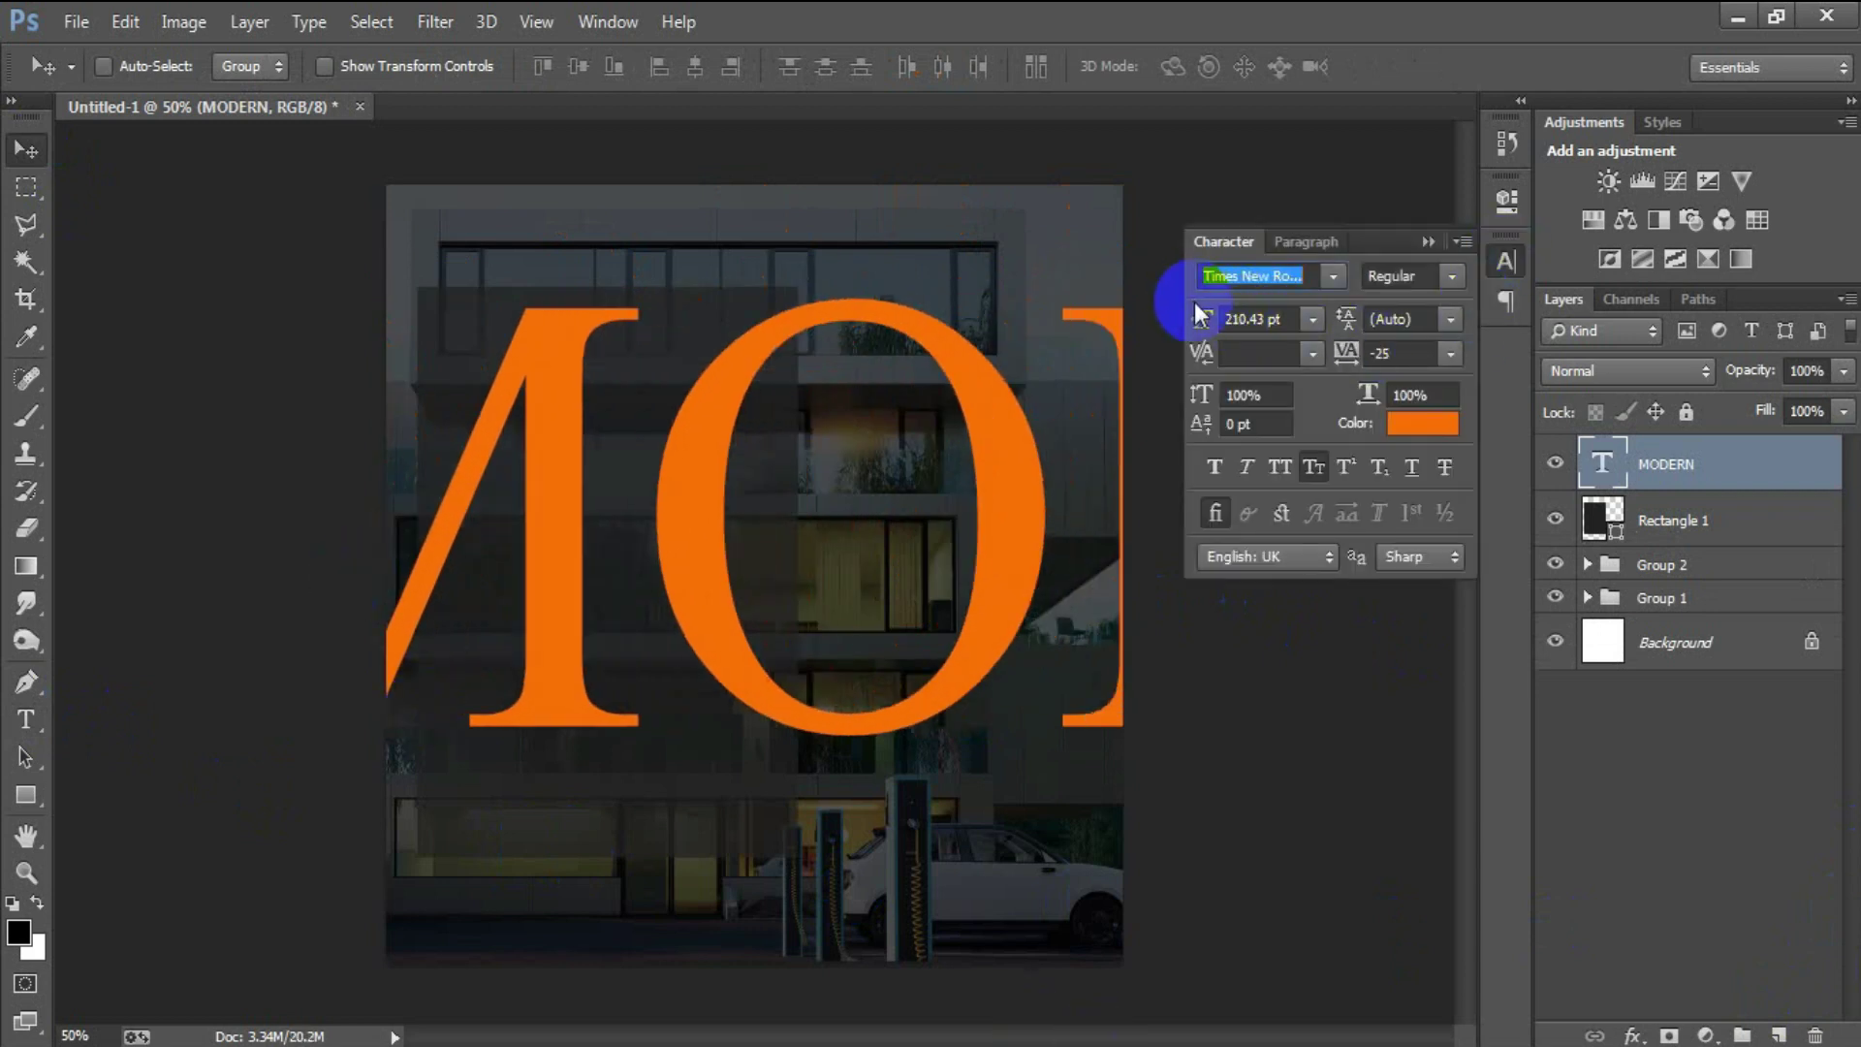
{"action": "type", "text": "Lato"}
{"action": "key", "text": "Return"}
{"action": "left_click", "coordinate": [1451, 277]}
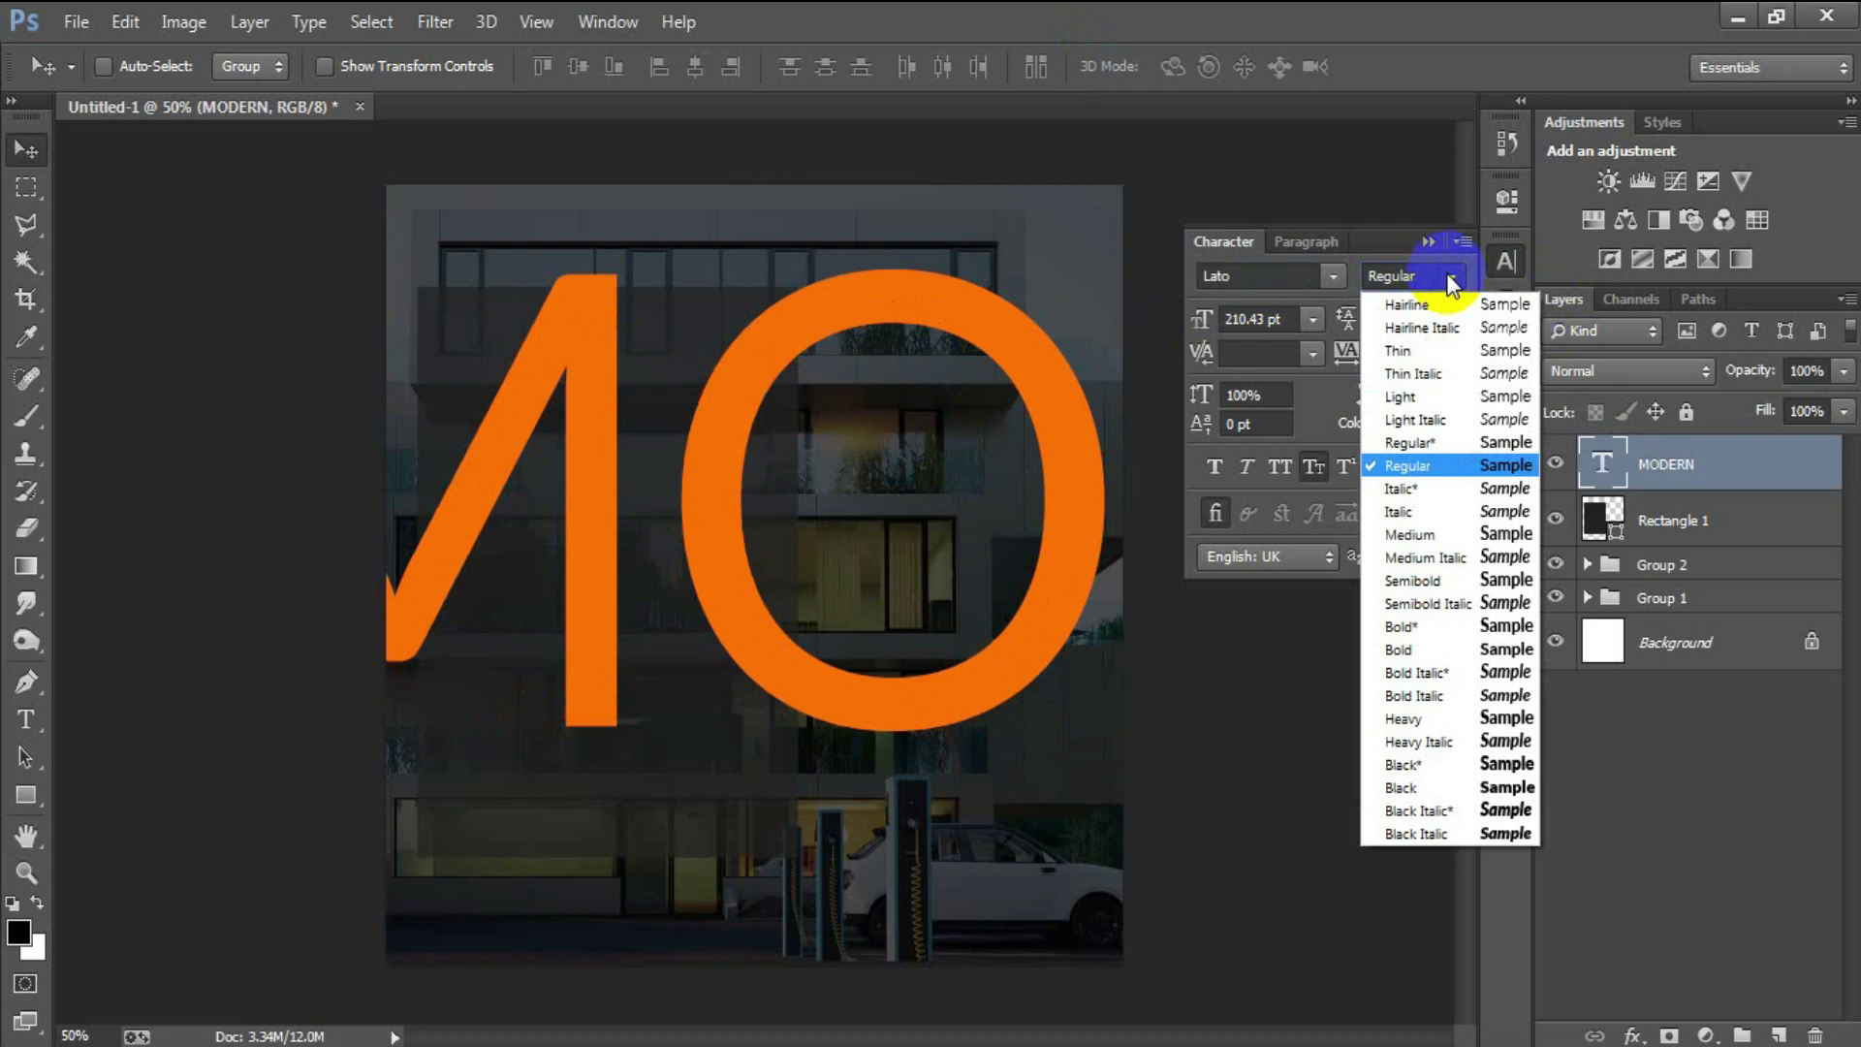
{"action": "left_click", "coordinate": [1454, 396]}
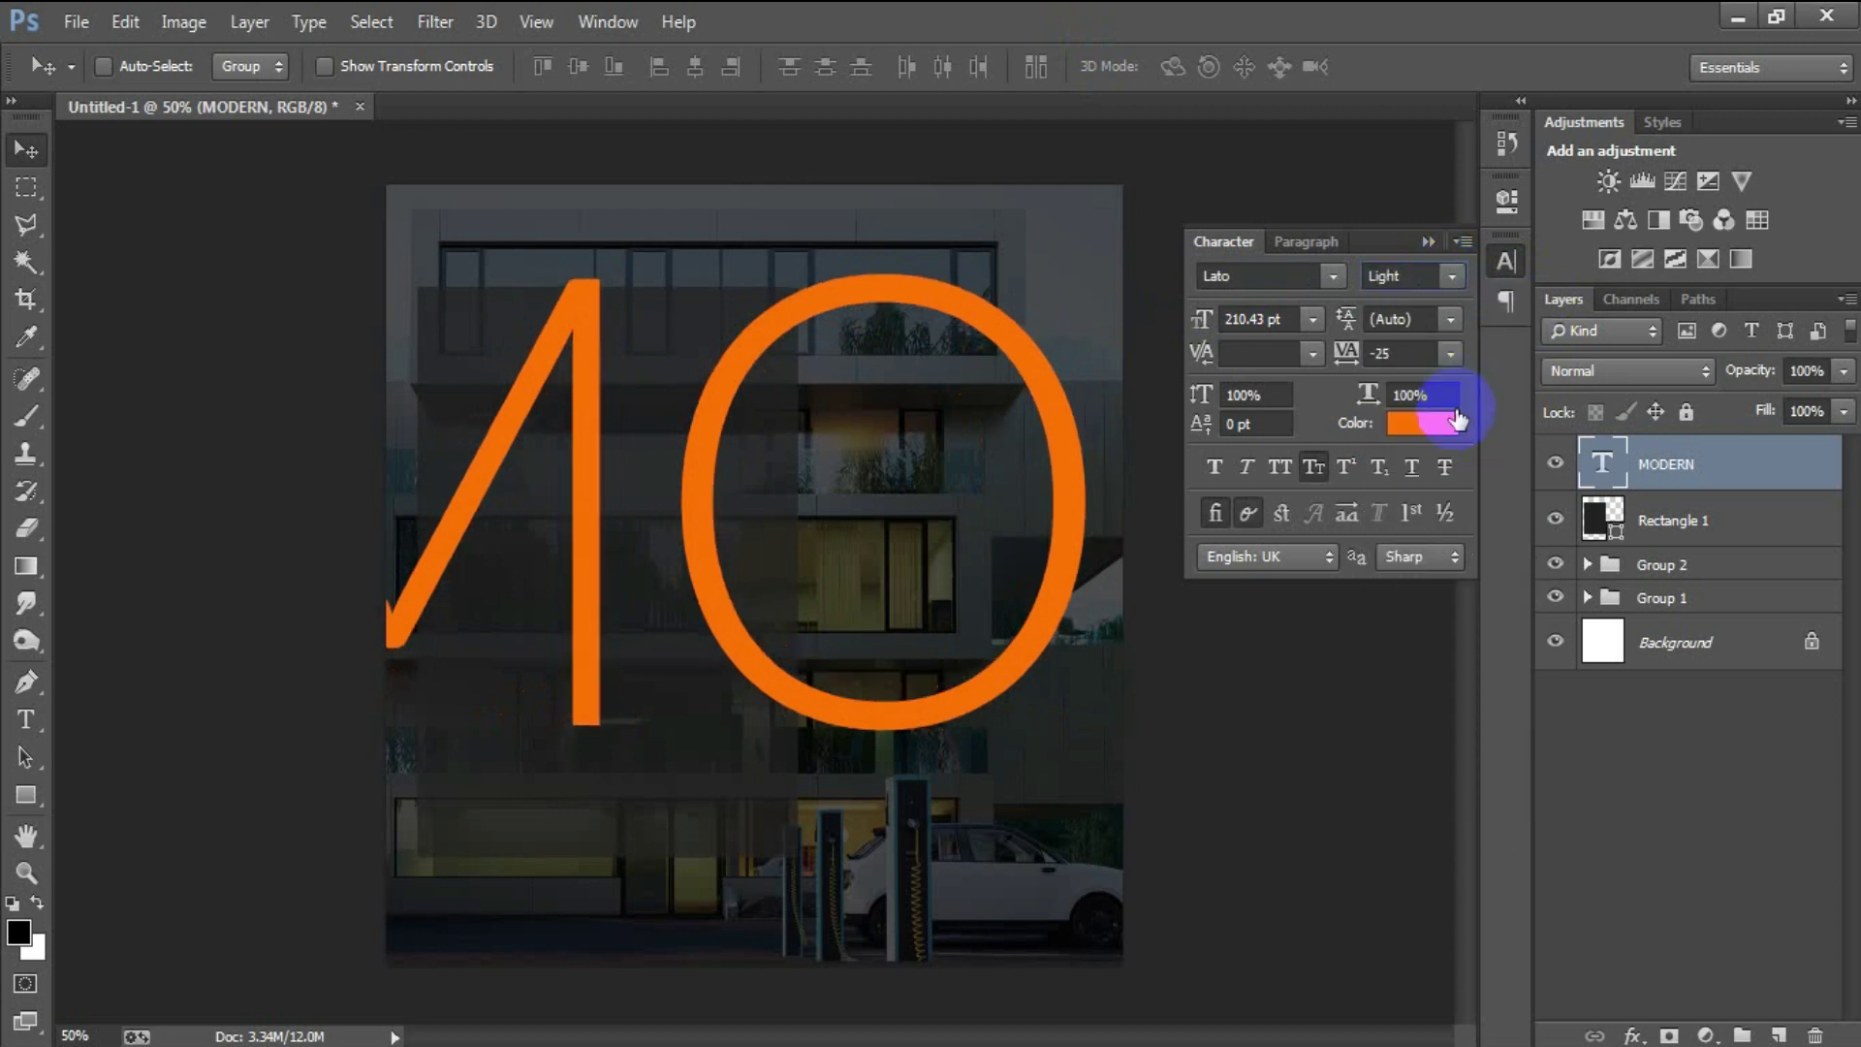
Change the MODERN text's colour to white
{"action": "left_click", "coordinate": [1449, 426]}
{"action": "left_click_drag", "start_coordinate": [1134, 340], "coordinate": [1161, 404]}
{"action": "left_click", "coordinate": [1674, 300]}
Shrink the MODERN text to about 16.87 pt and position it at the dark rectangle's upper-right corner
{"action": "left_click_drag", "start_coordinate": [1202, 329], "coordinate": [1230, 365]}
{"action": "left_click_drag", "start_coordinate": [611, 659], "coordinate": [806, 360]}
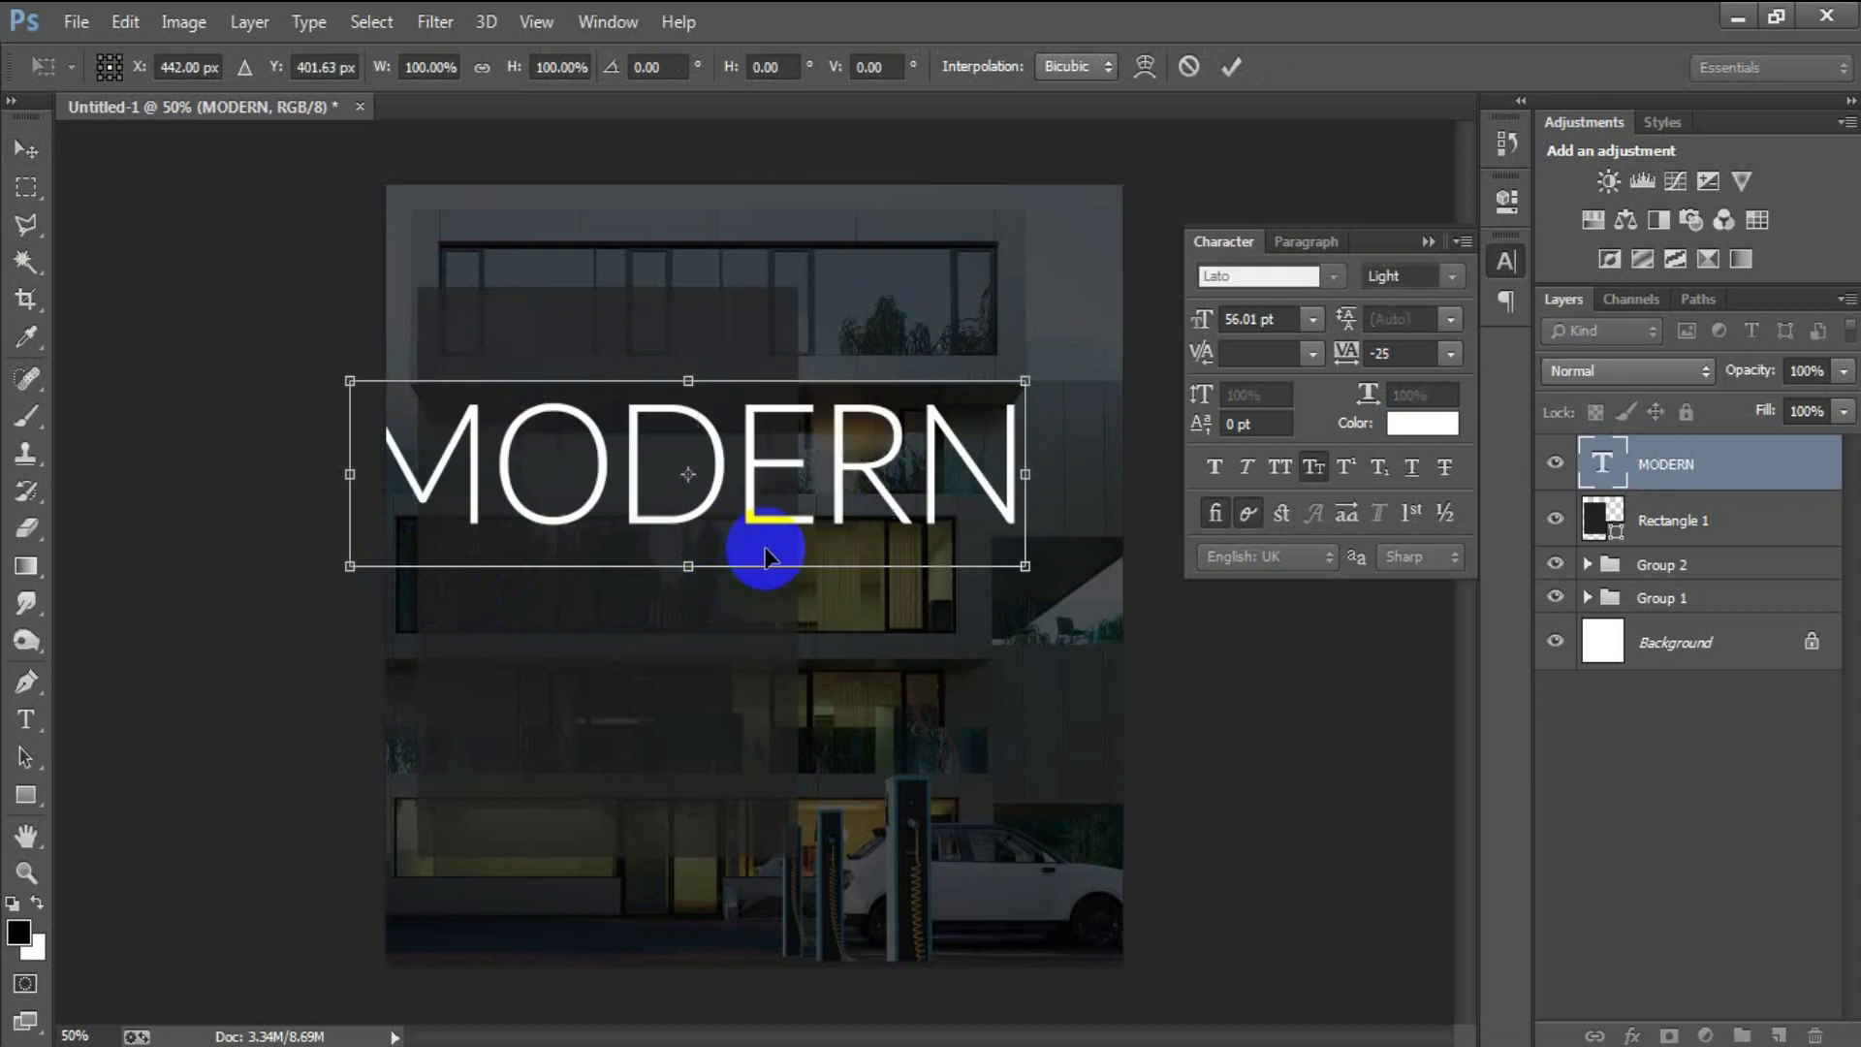
{"action": "left_click_drag", "start_coordinate": [1026, 573], "coordinate": [790, 511]}
{"action": "left_click_drag", "start_coordinate": [698, 467], "coordinate": [711, 364]}
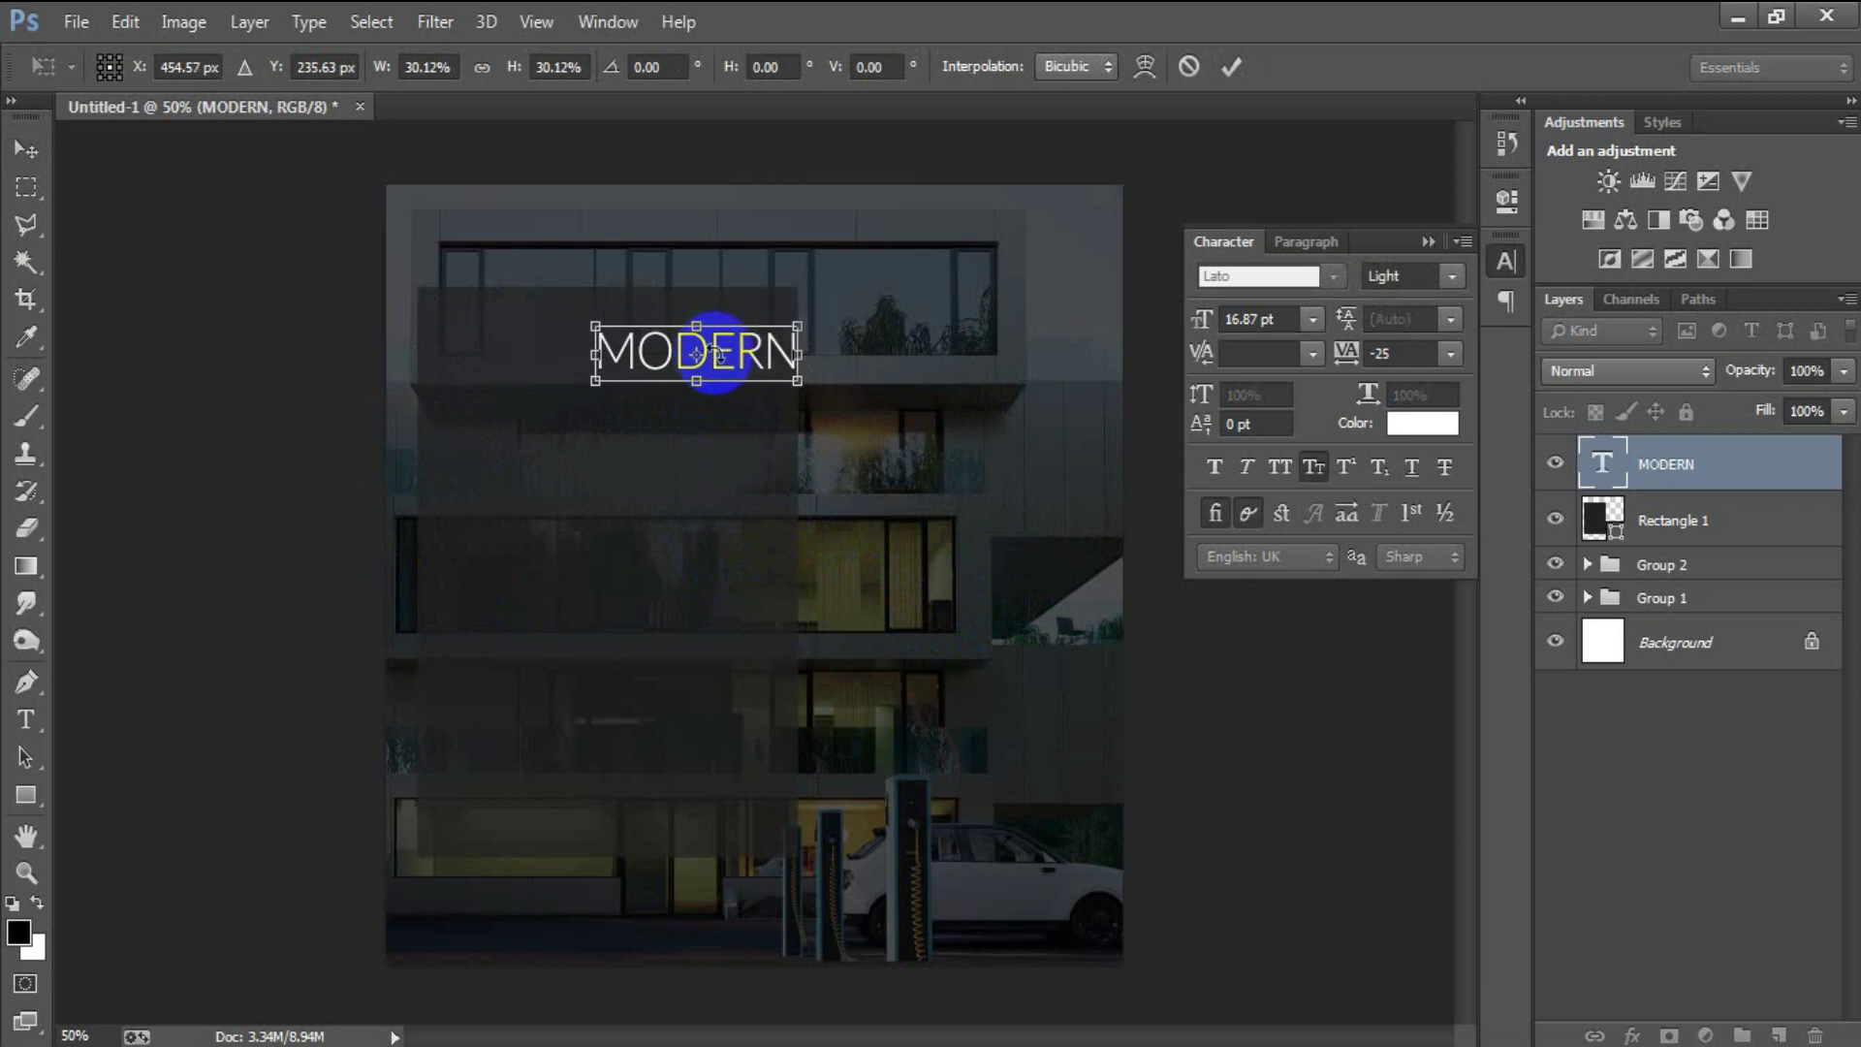
{"action": "left_click", "coordinate": [1231, 66]}
{"action": "key", "text": "Down"}
{"action": "key", "text": "Right"}
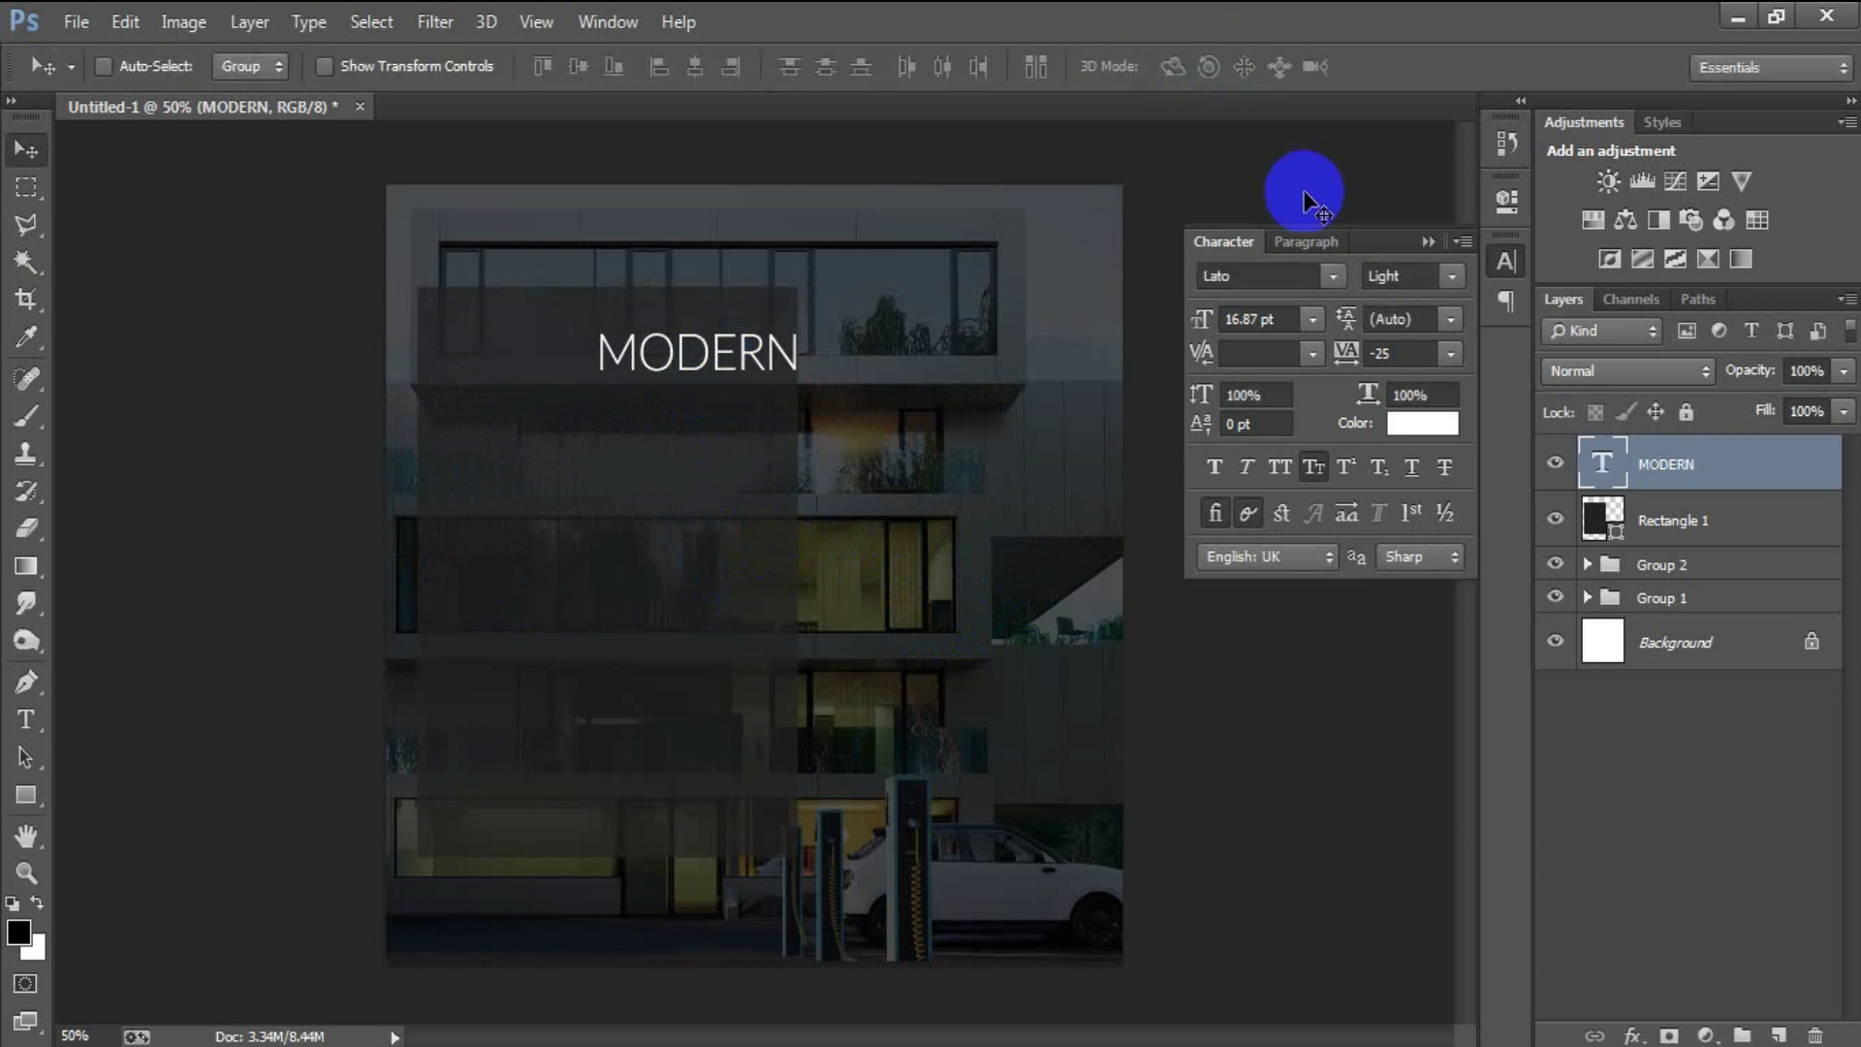
Enlarge the MODERN text to 22.17 pt and nudge it so its right end meets the dark rectangle's right edge
{"action": "key", "text": "ctrl+t"}
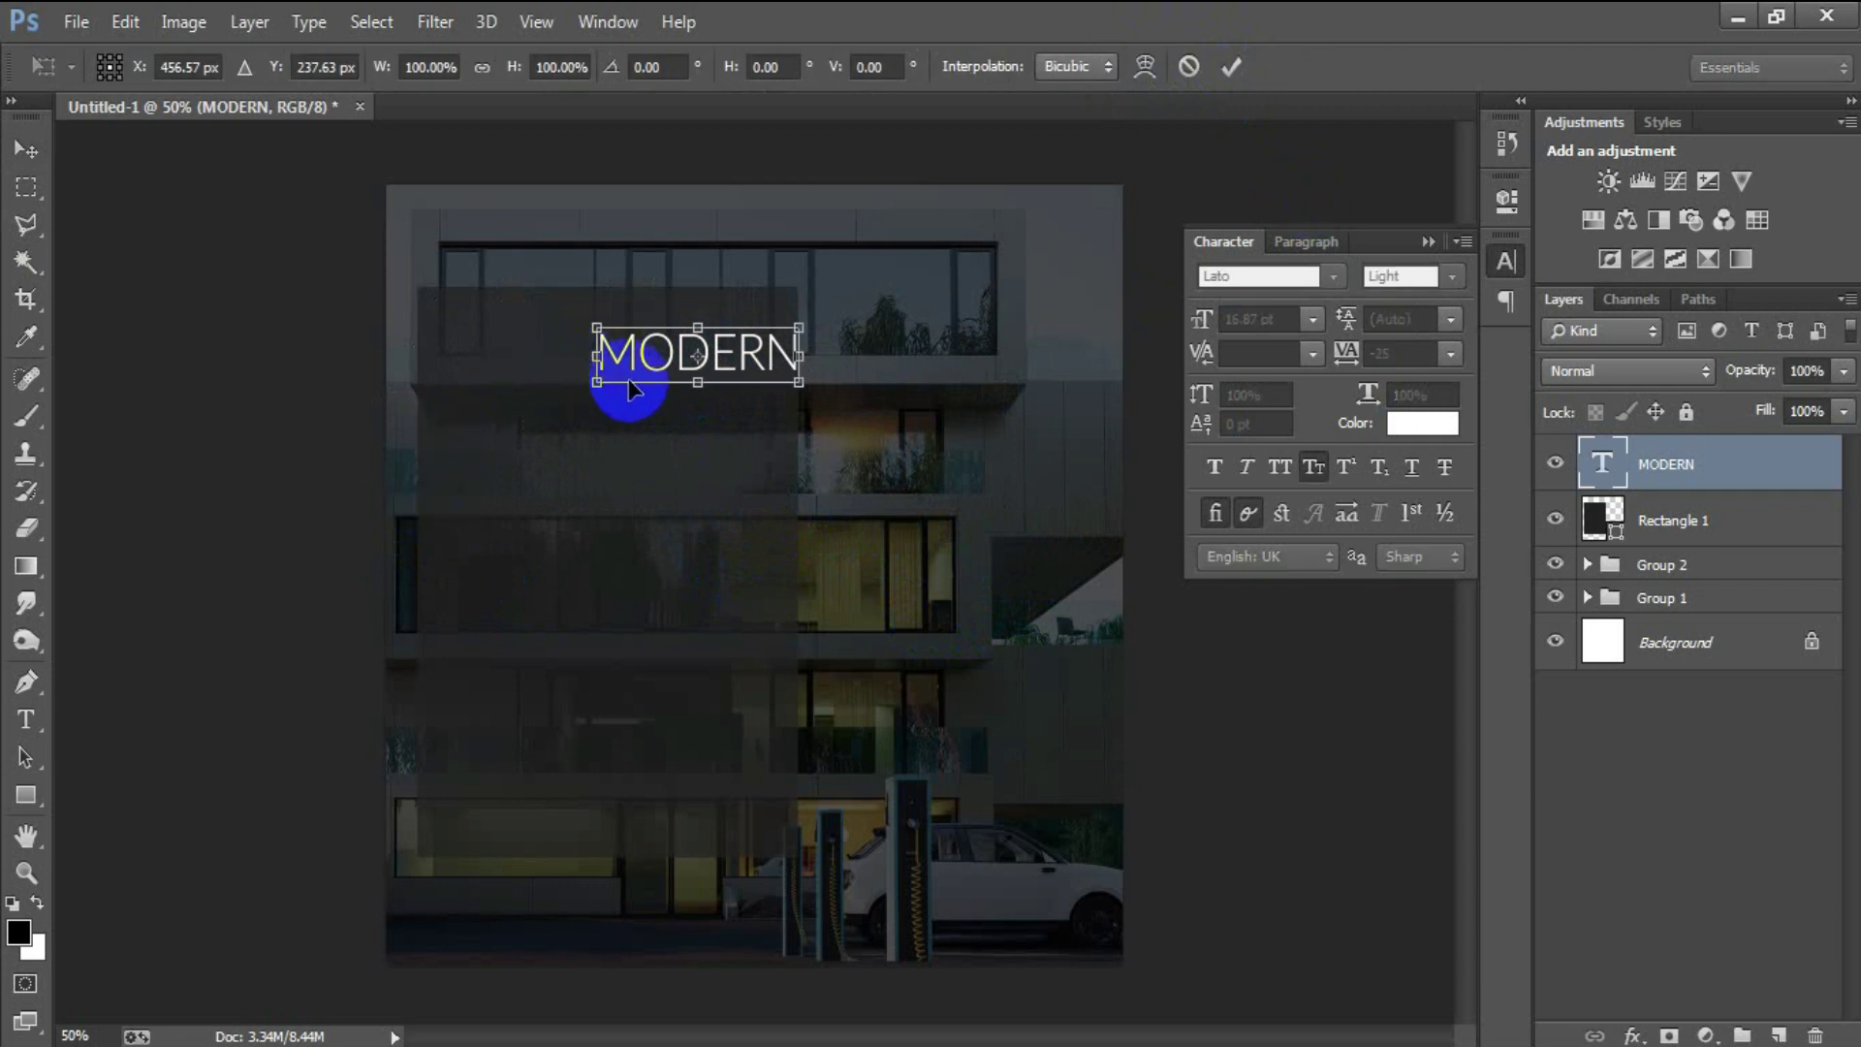
{"action": "left_click_drag", "start_coordinate": [596, 382], "coordinate": [554, 393]}
{"action": "left_click_drag", "start_coordinate": [769, 345], "coordinate": [745, 367]}
{"action": "left_click", "coordinate": [1231, 66]}
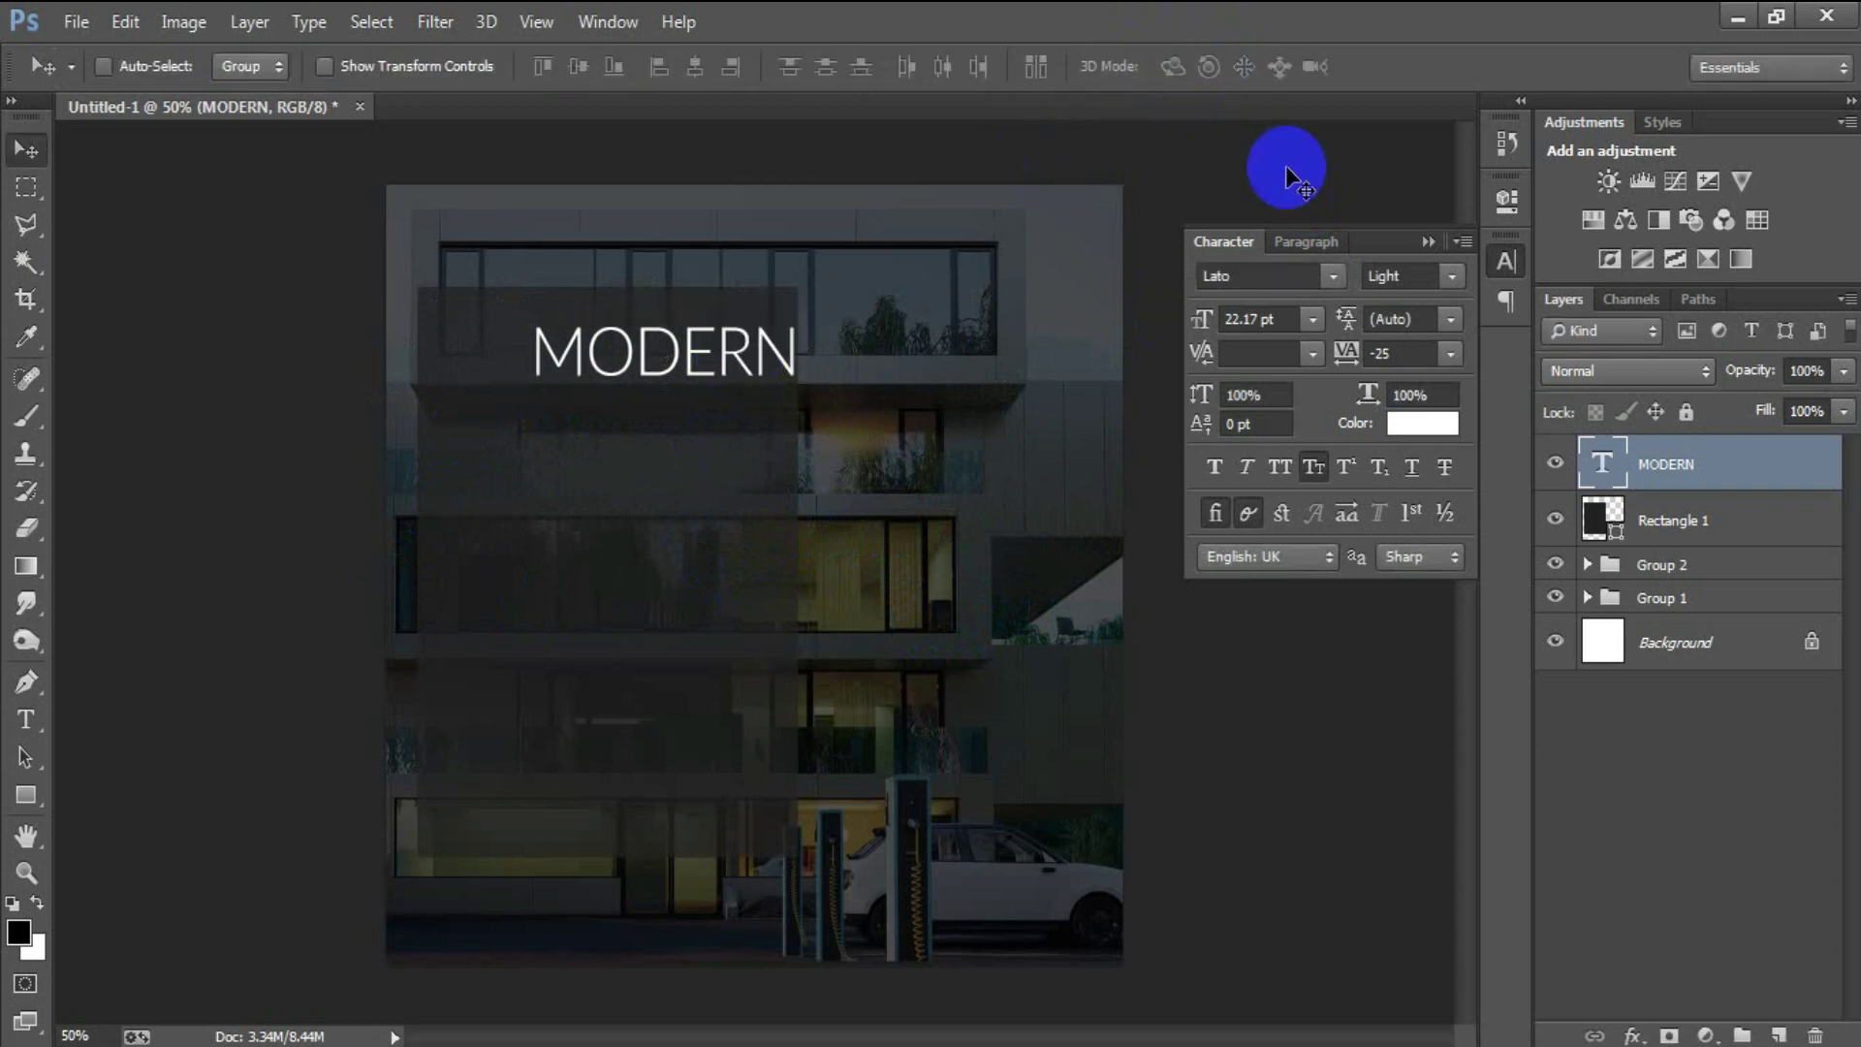
{"action": "key", "text": "Right"}
{"action": "key", "text": "Right"}
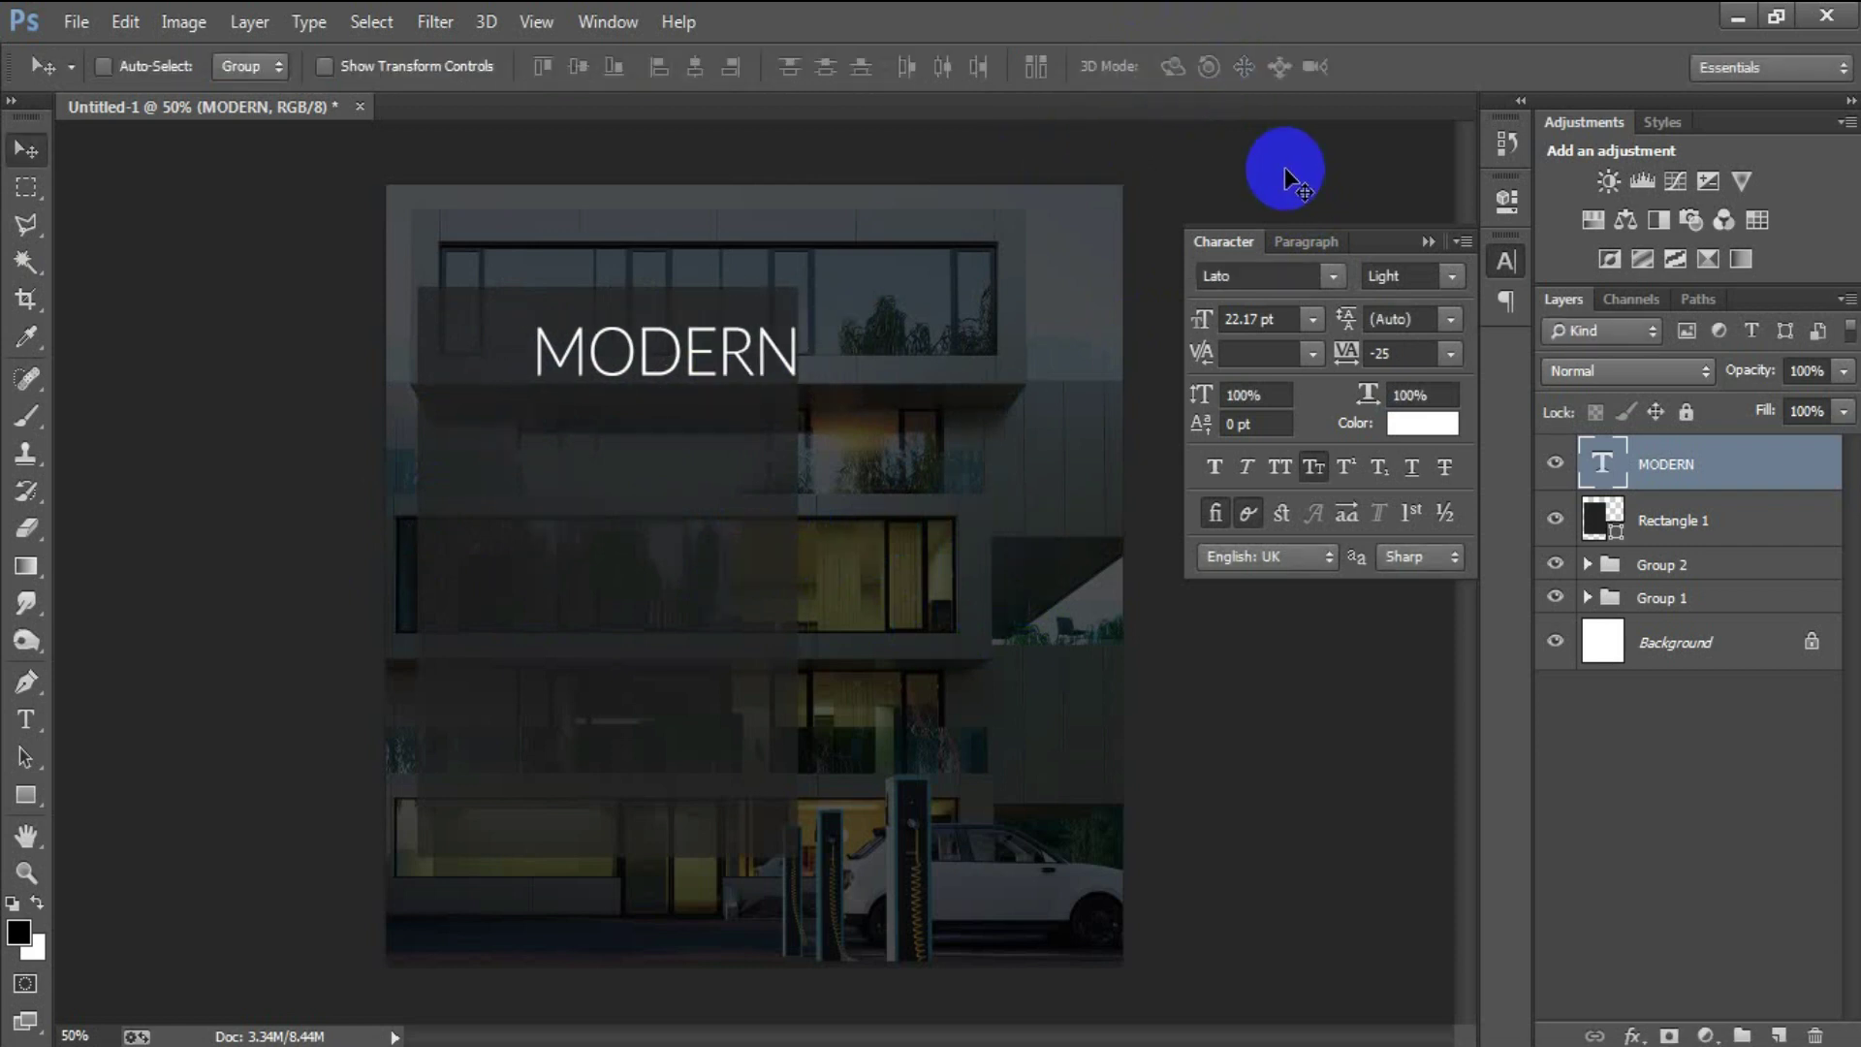
{"action": "key", "text": "Right"}
{"action": "key", "text": "shift+Up"}
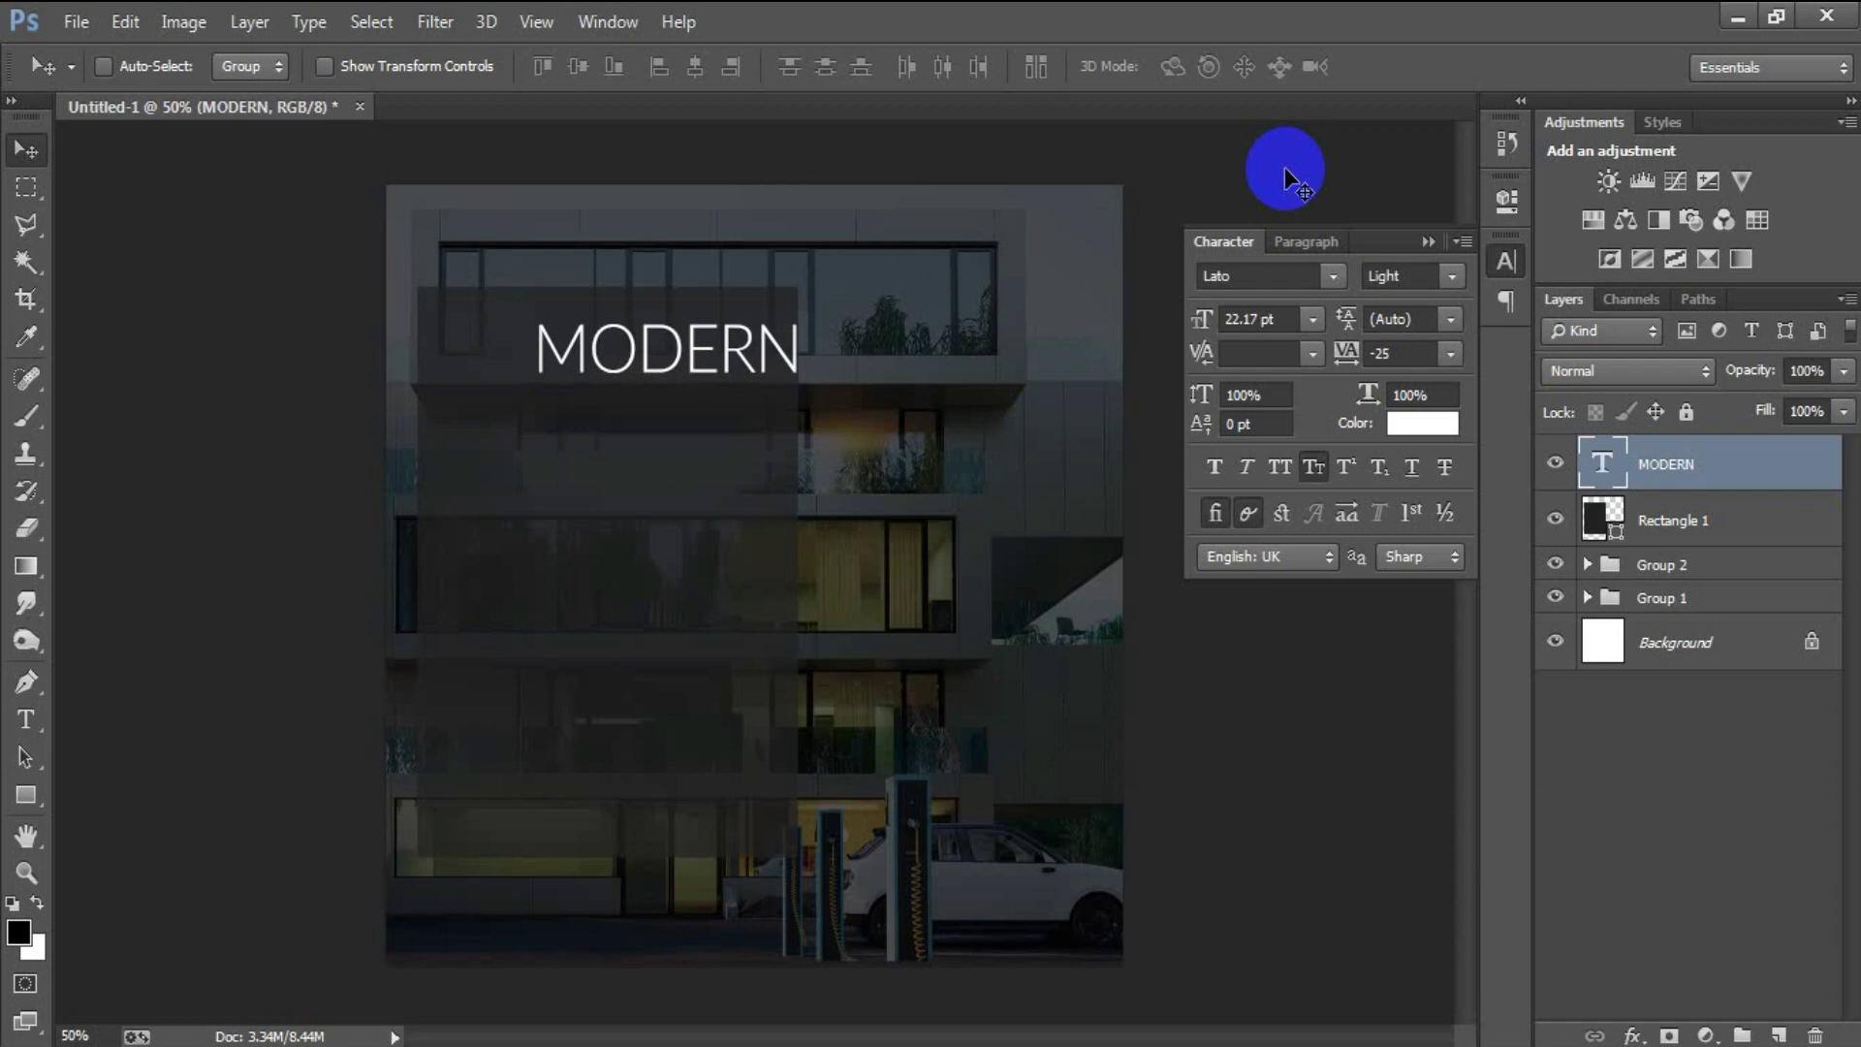
Add a new layer with the text "Home" and move it below MODERN, over the dark rectangle
{"action": "left_click", "coordinate": [1779, 1035]}
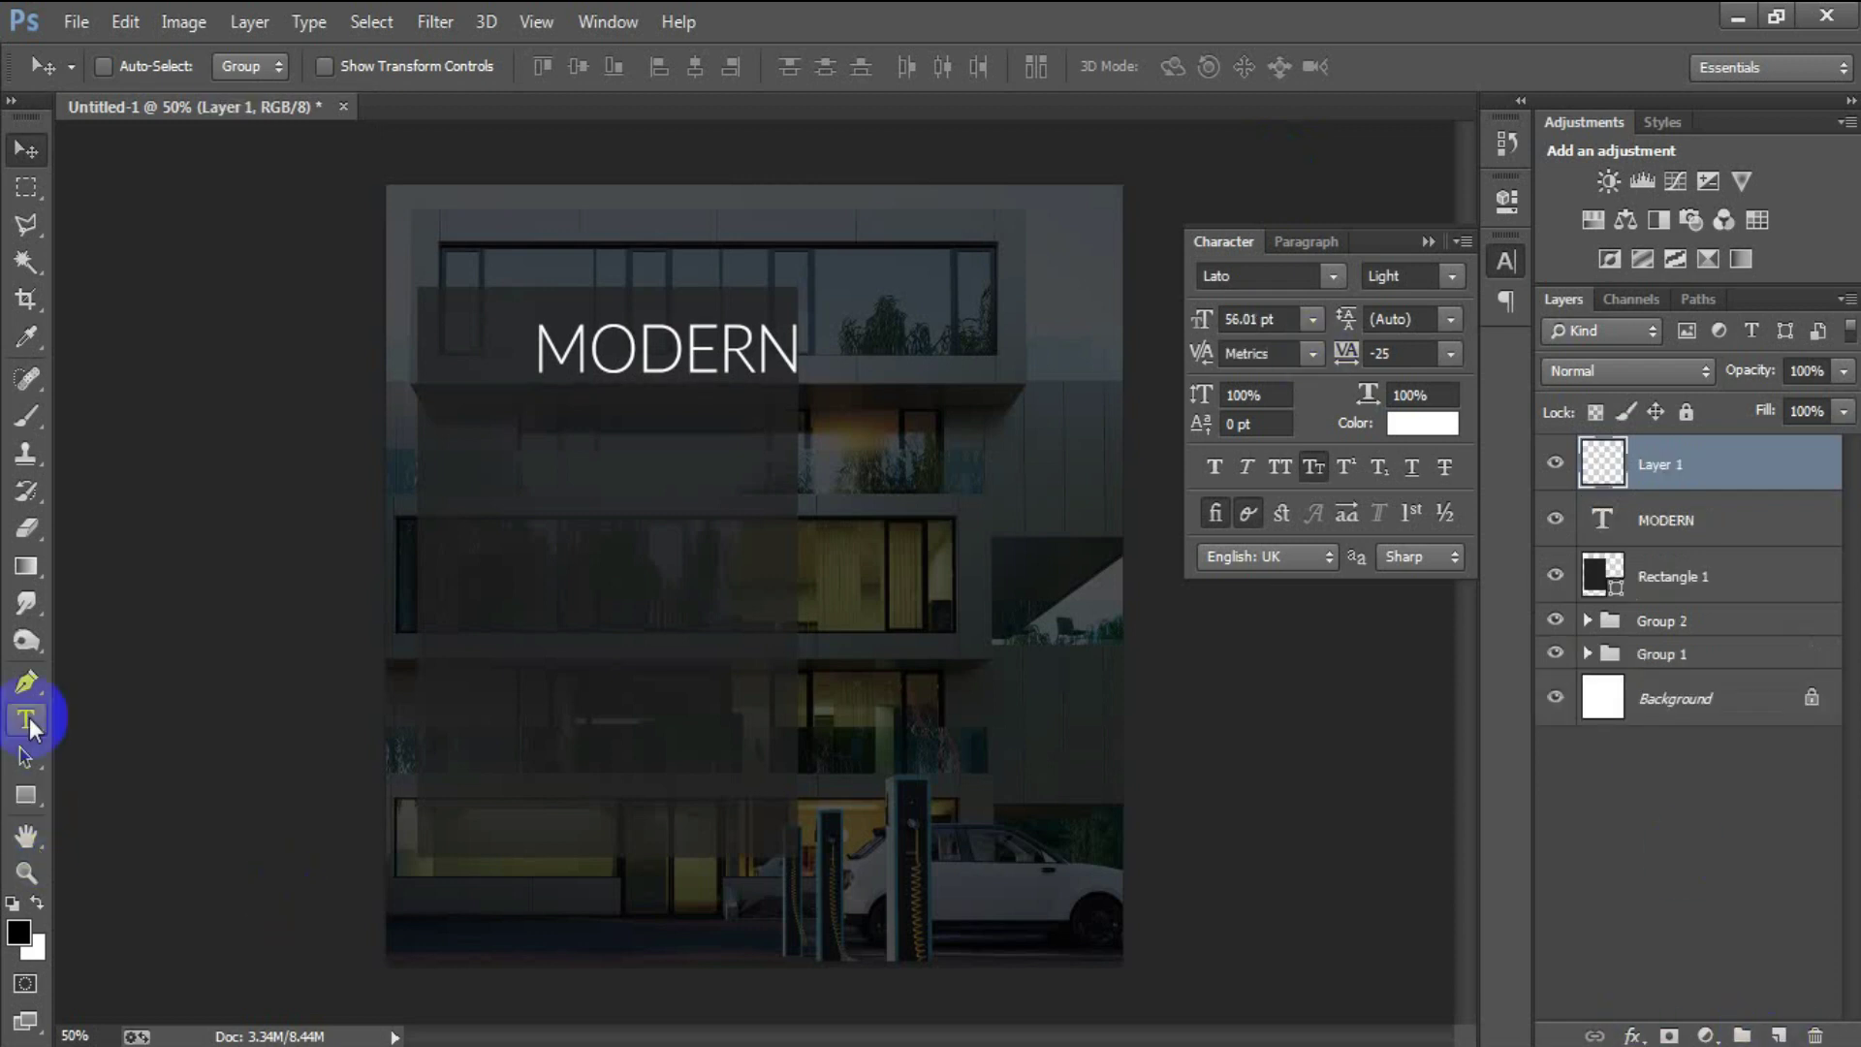
{"action": "left_click", "coordinate": [26, 719]}
{"action": "left_click", "coordinate": [566, 594]}
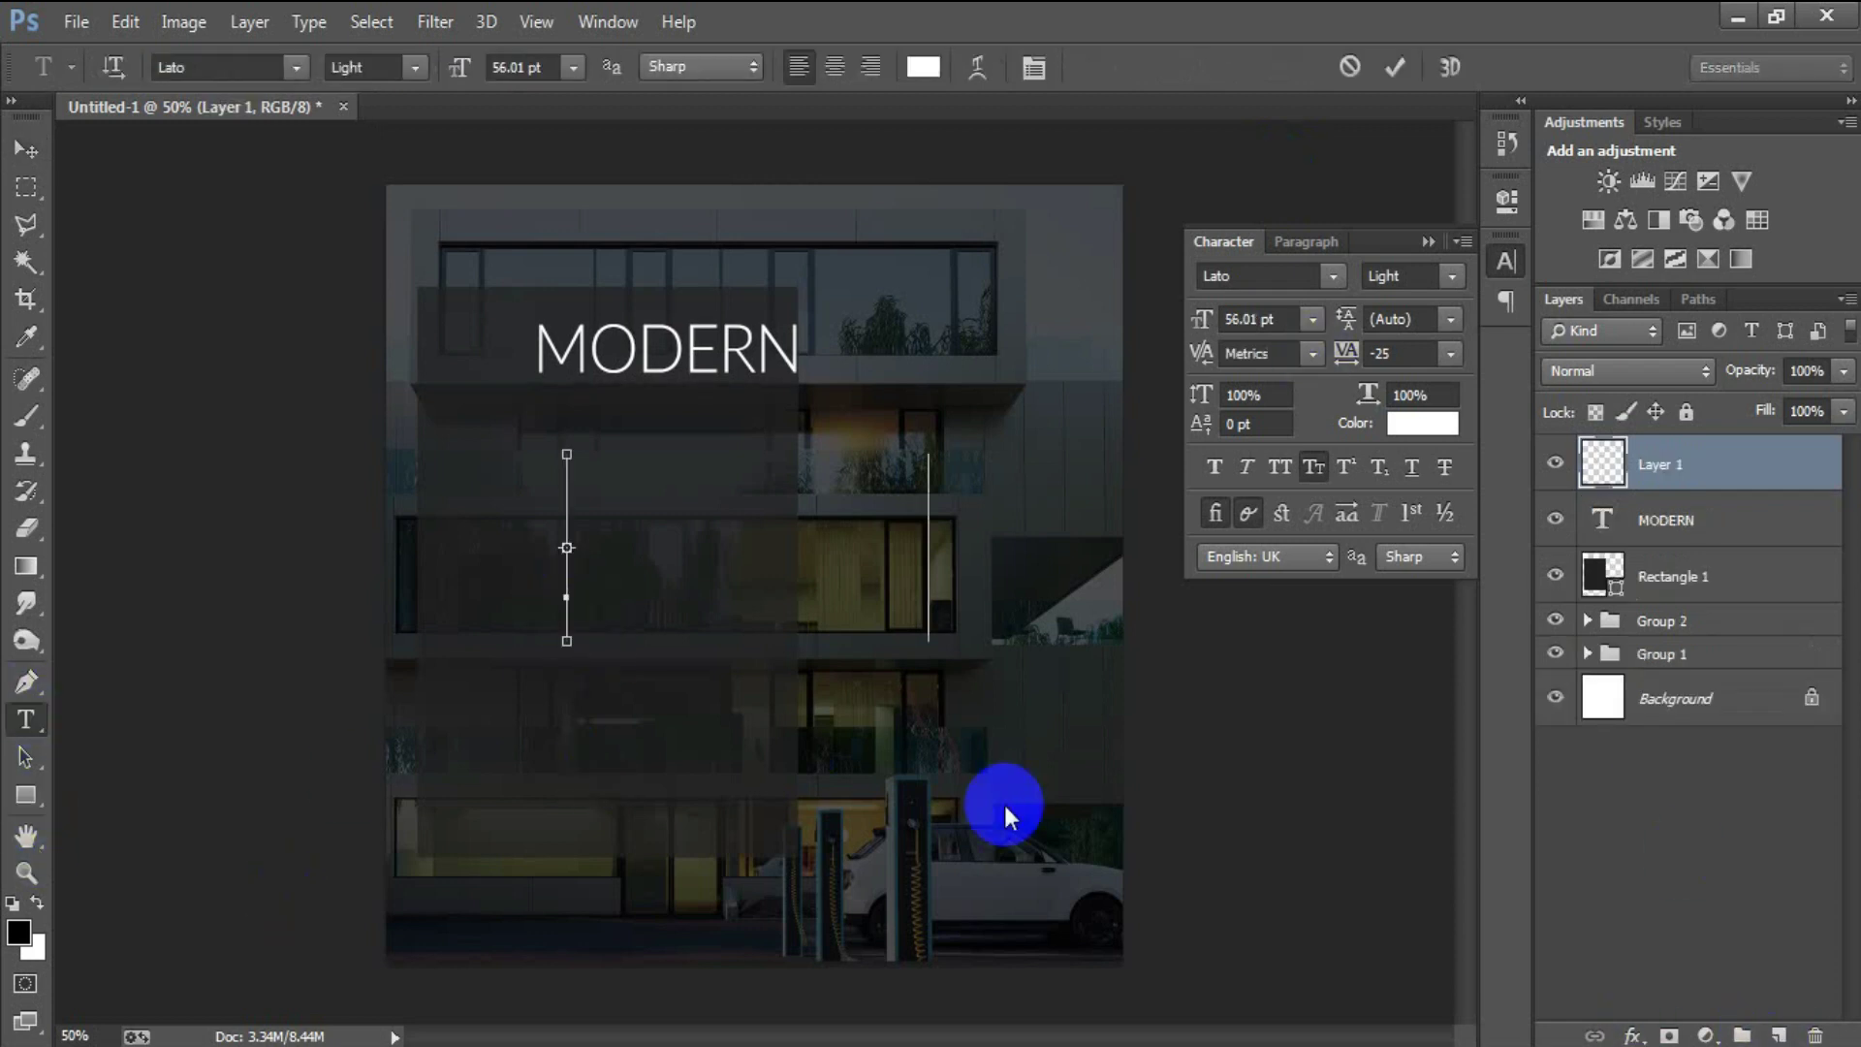
{"action": "type", "text": "Home"}
{"action": "left_click", "coordinate": [26, 148]}
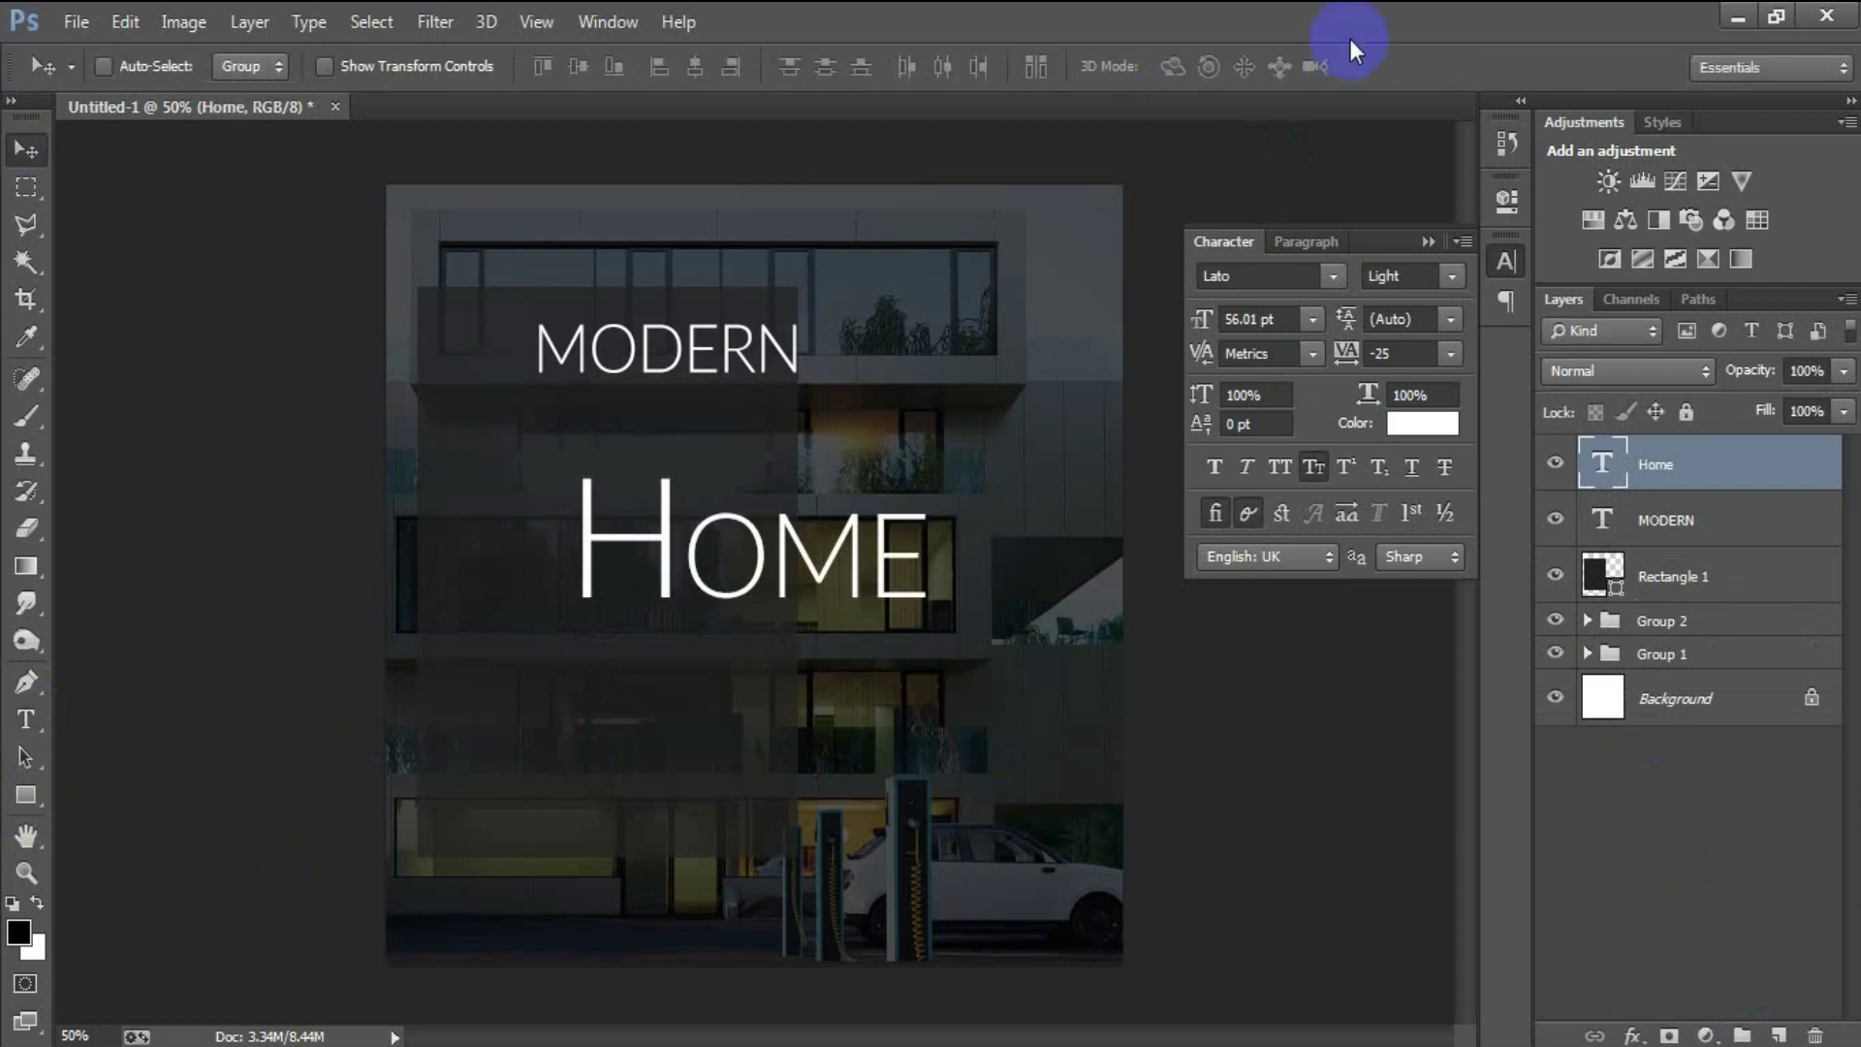
{"action": "left_click_drag", "start_coordinate": [735, 533], "coordinate": [594, 490]}
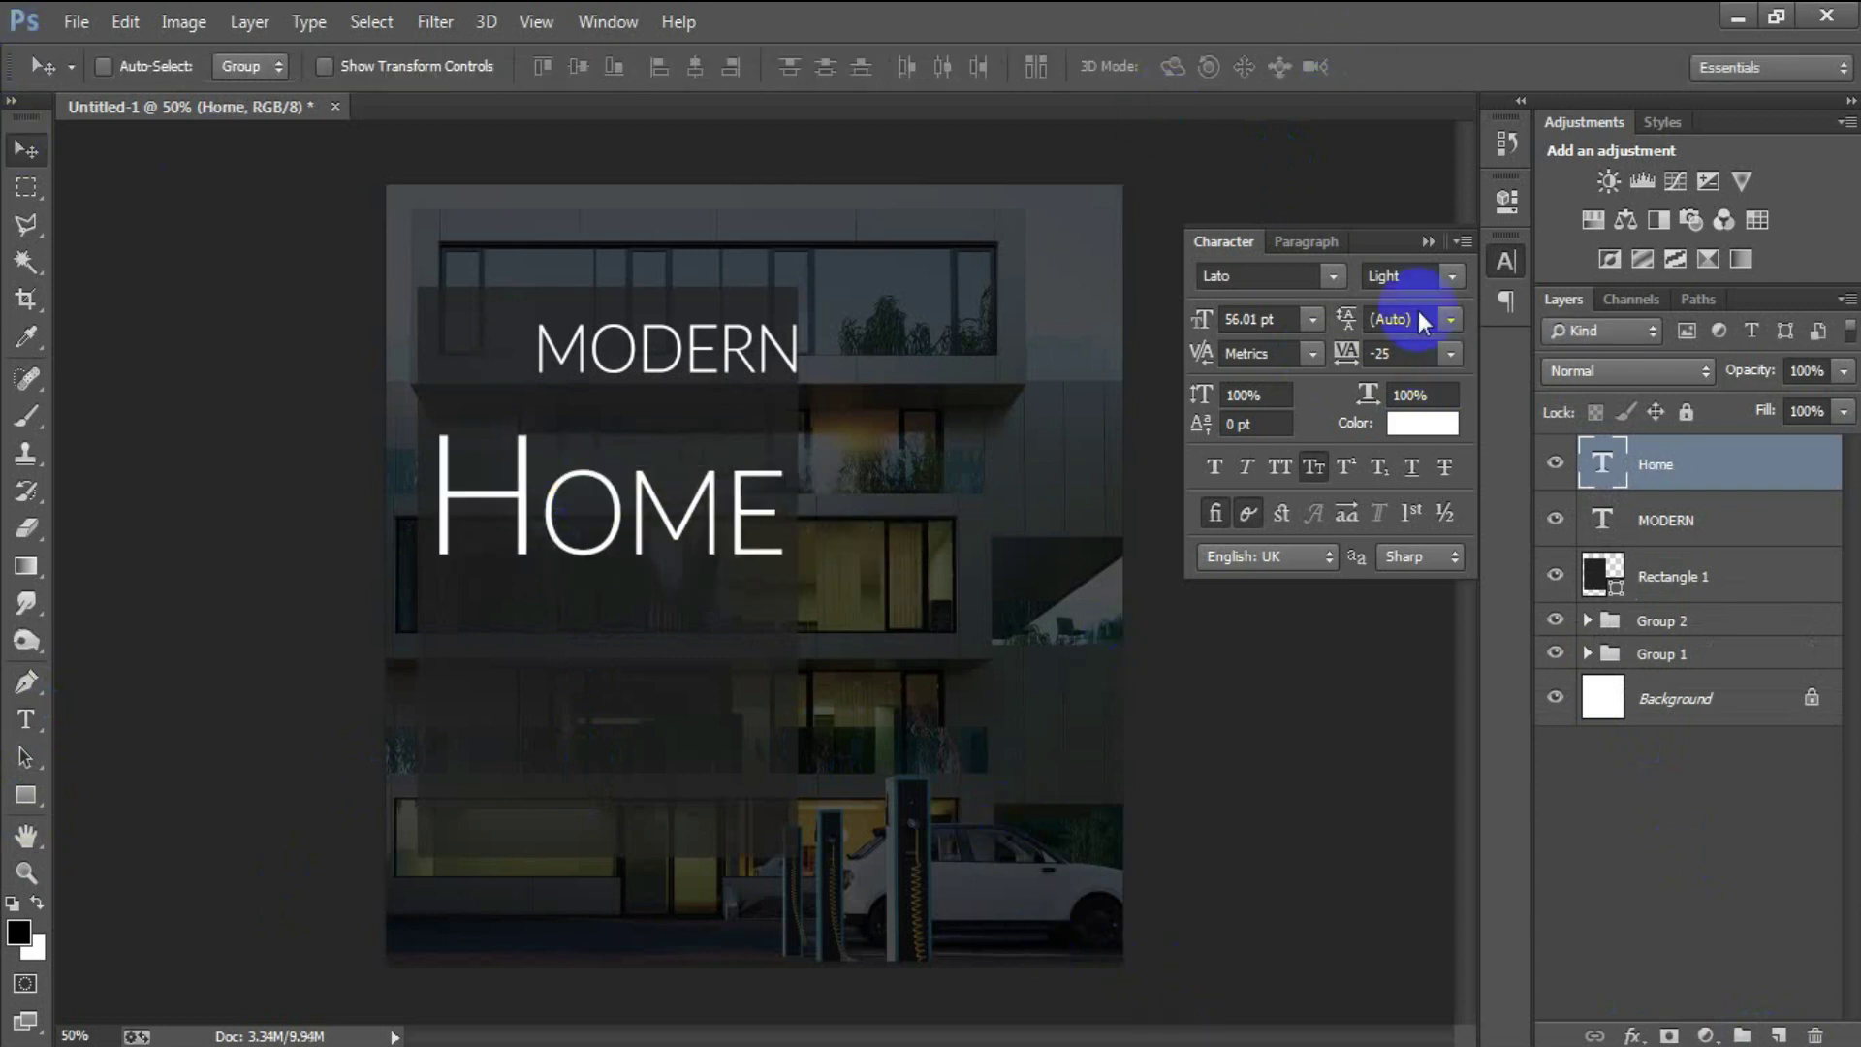
Set the Home text's font style to Bold
{"action": "left_click", "coordinate": [1421, 279]}
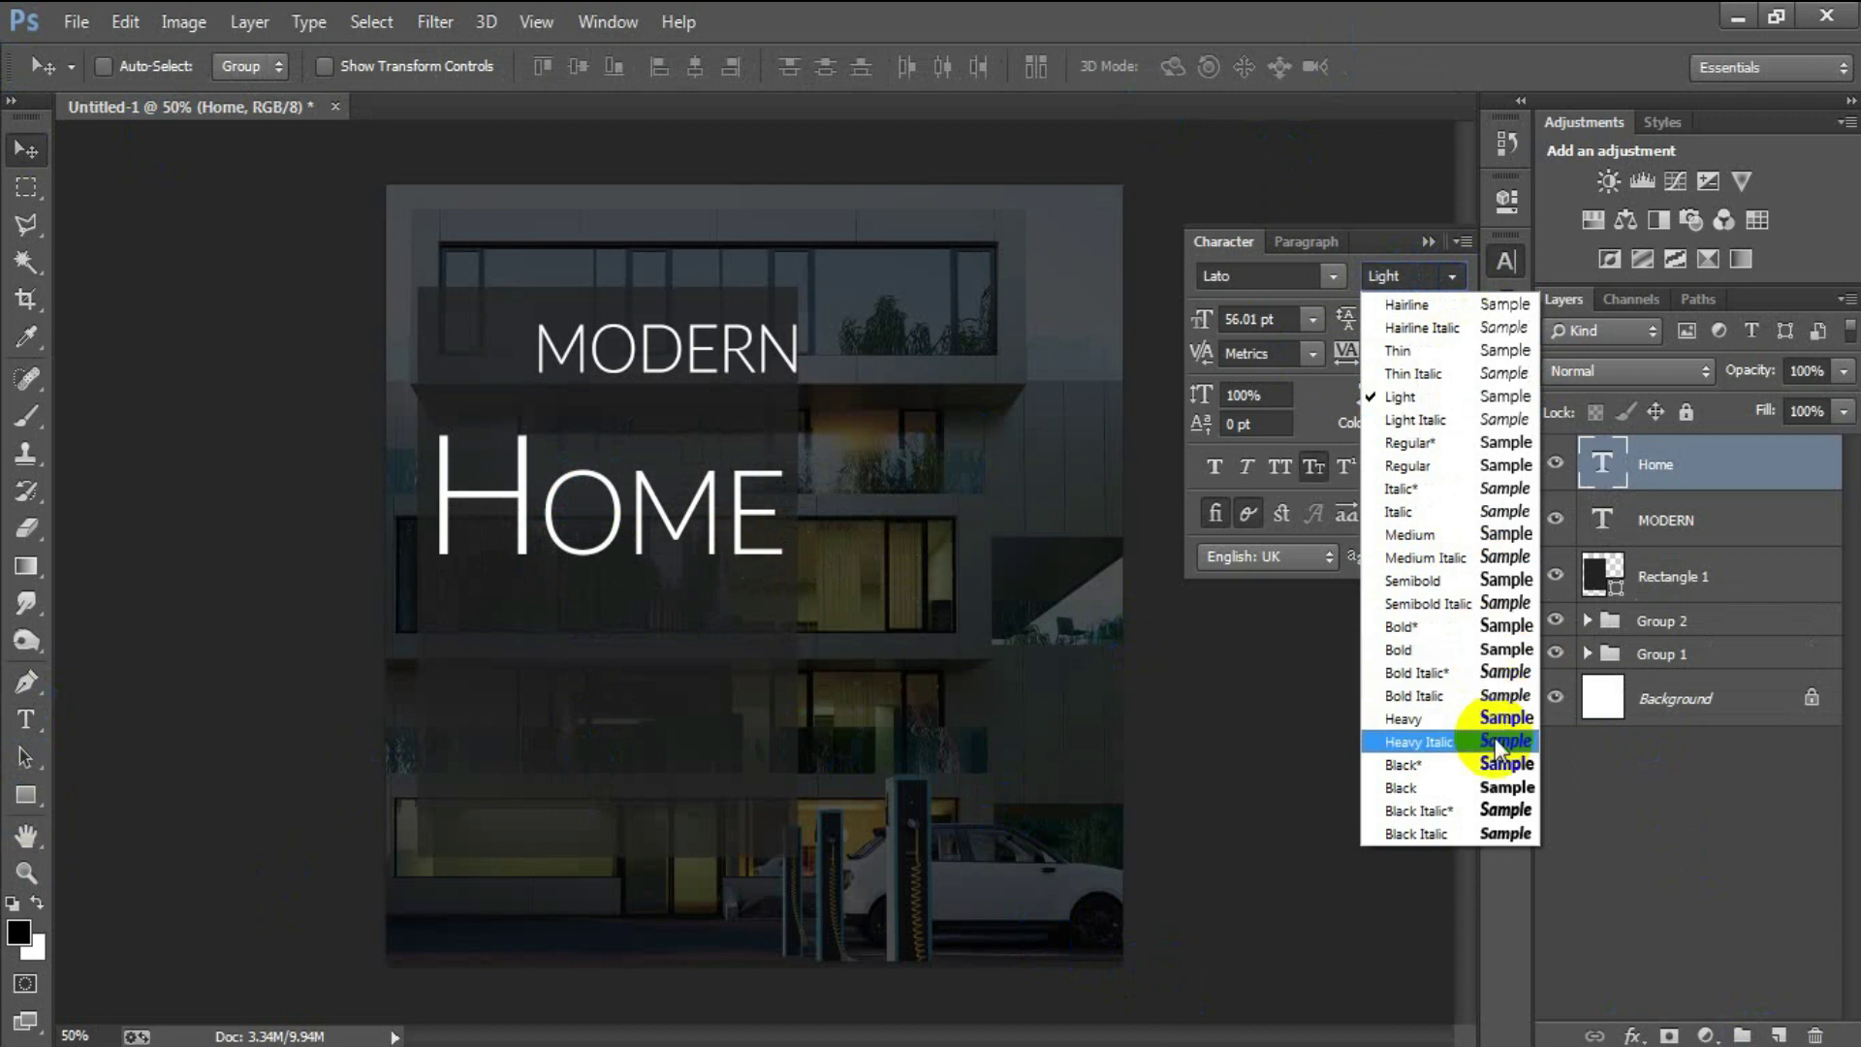
{"action": "left_click", "coordinate": [1497, 650]}
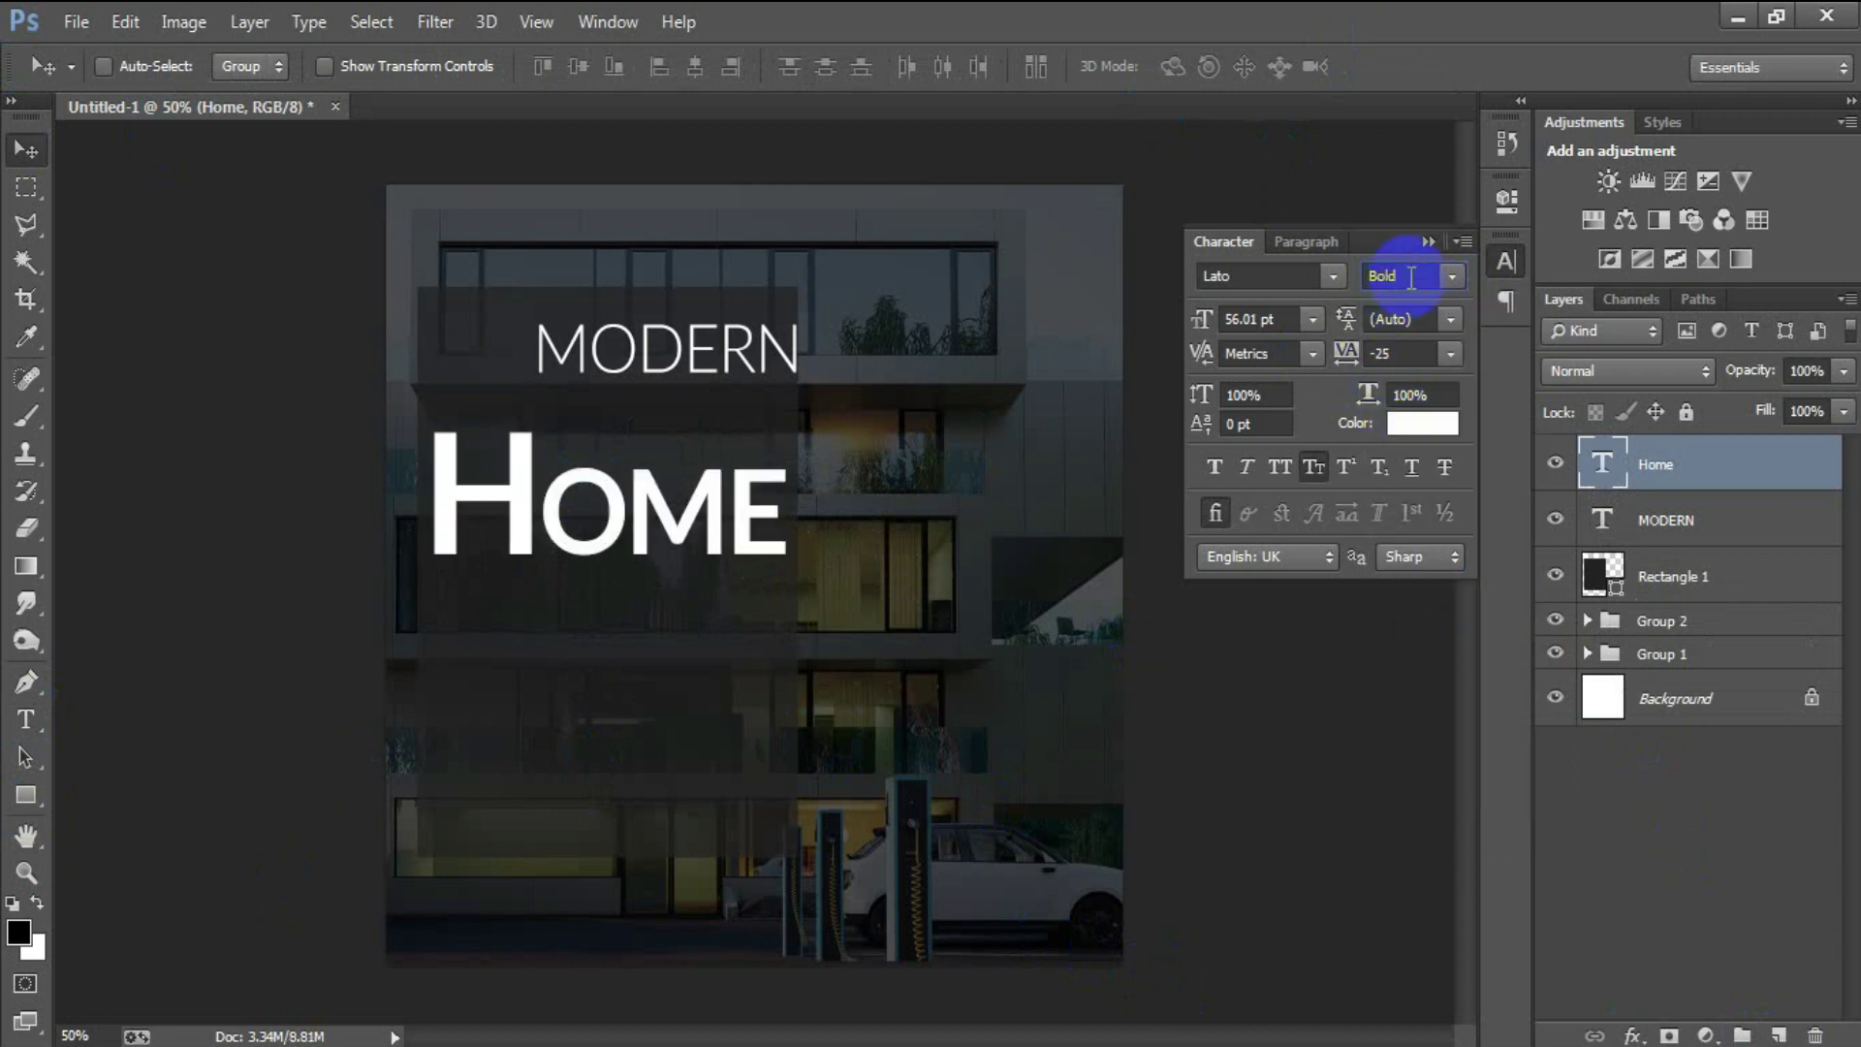
{"action": "left_click", "coordinate": [1451, 275]}
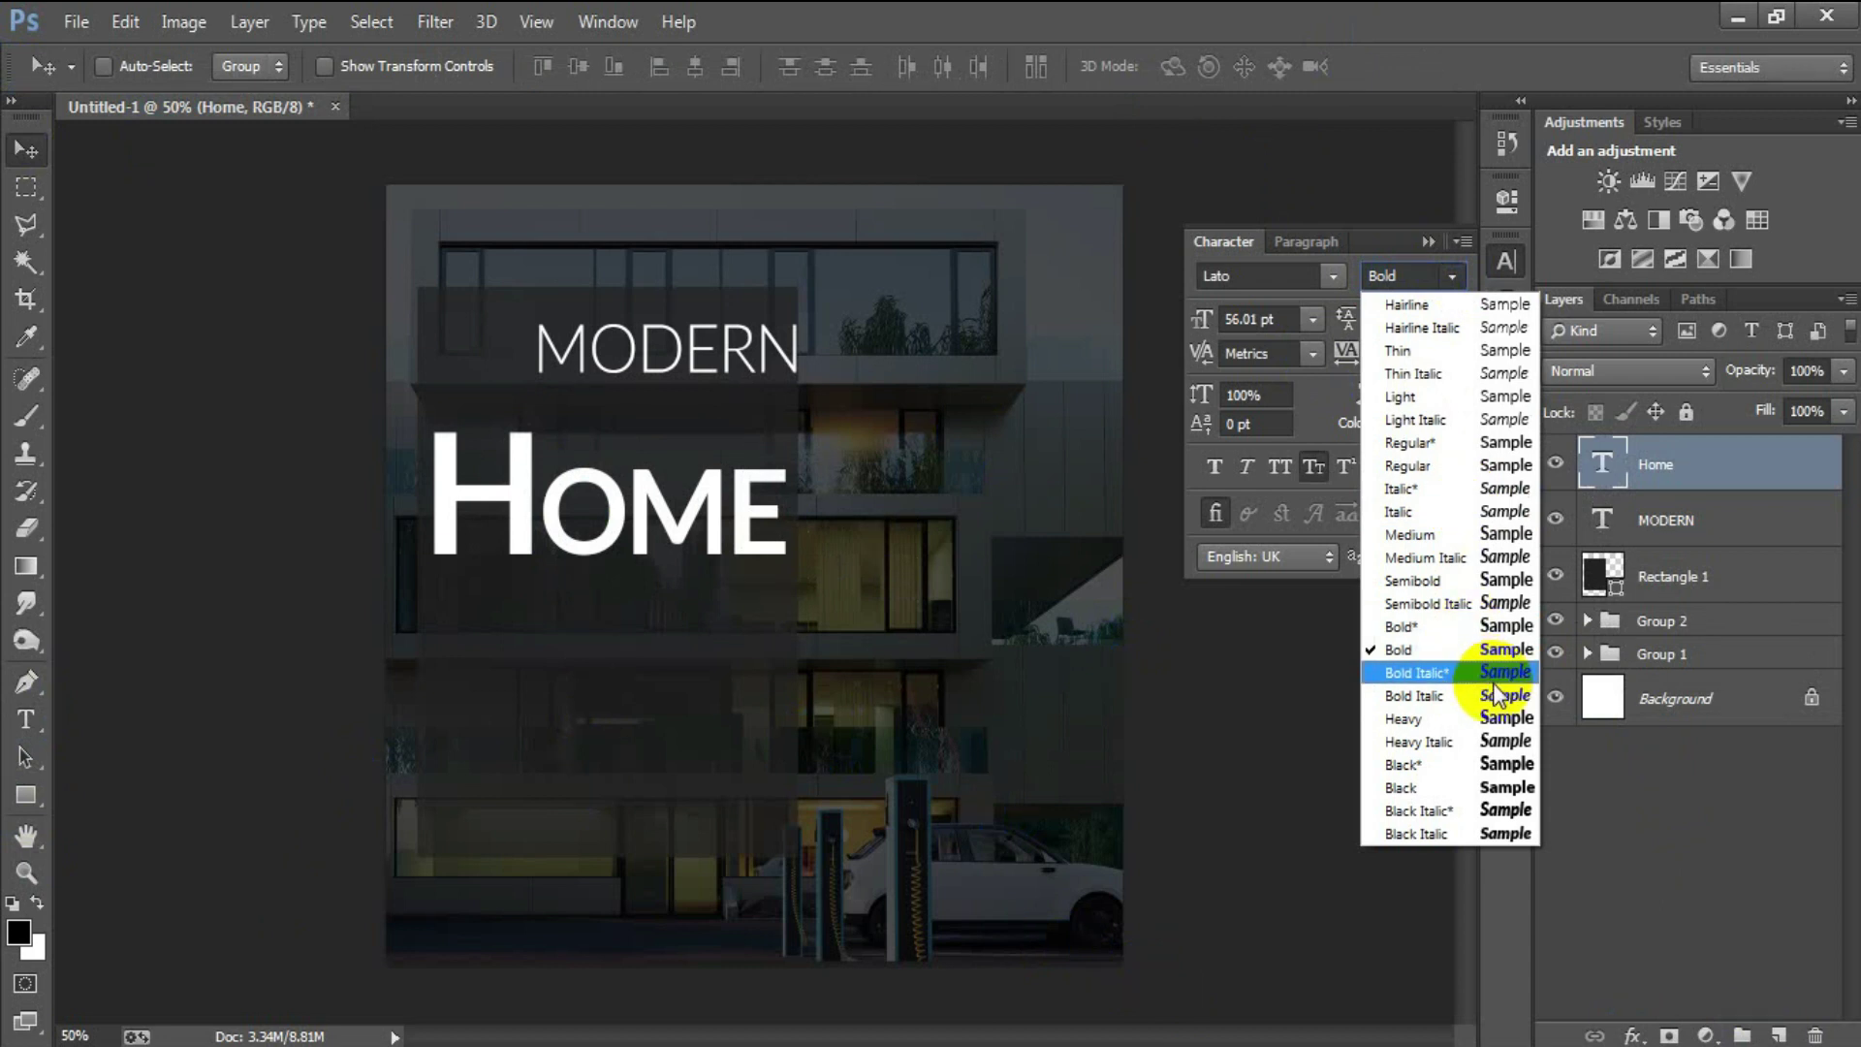
{"action": "left_click", "coordinate": [1489, 634]}
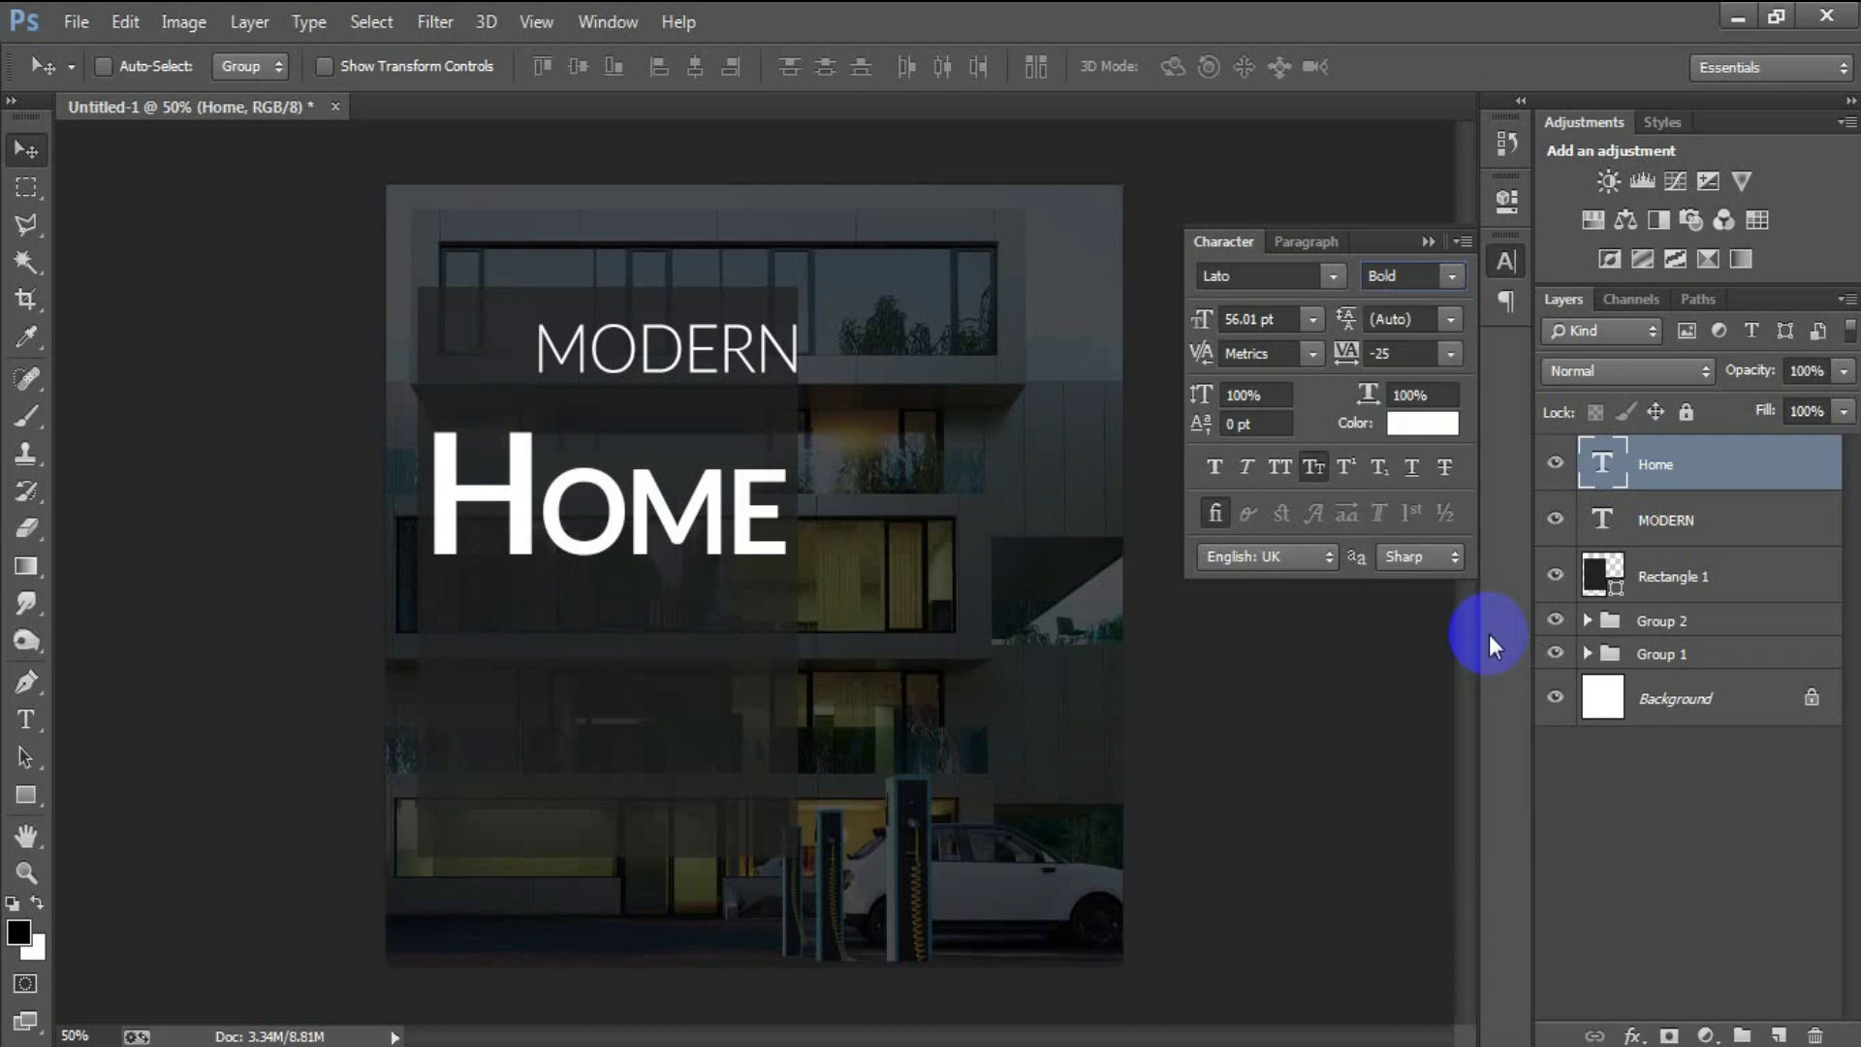
Change the Home text's colour to orange FF6C00
{"action": "left_click", "coordinate": [1421, 422]}
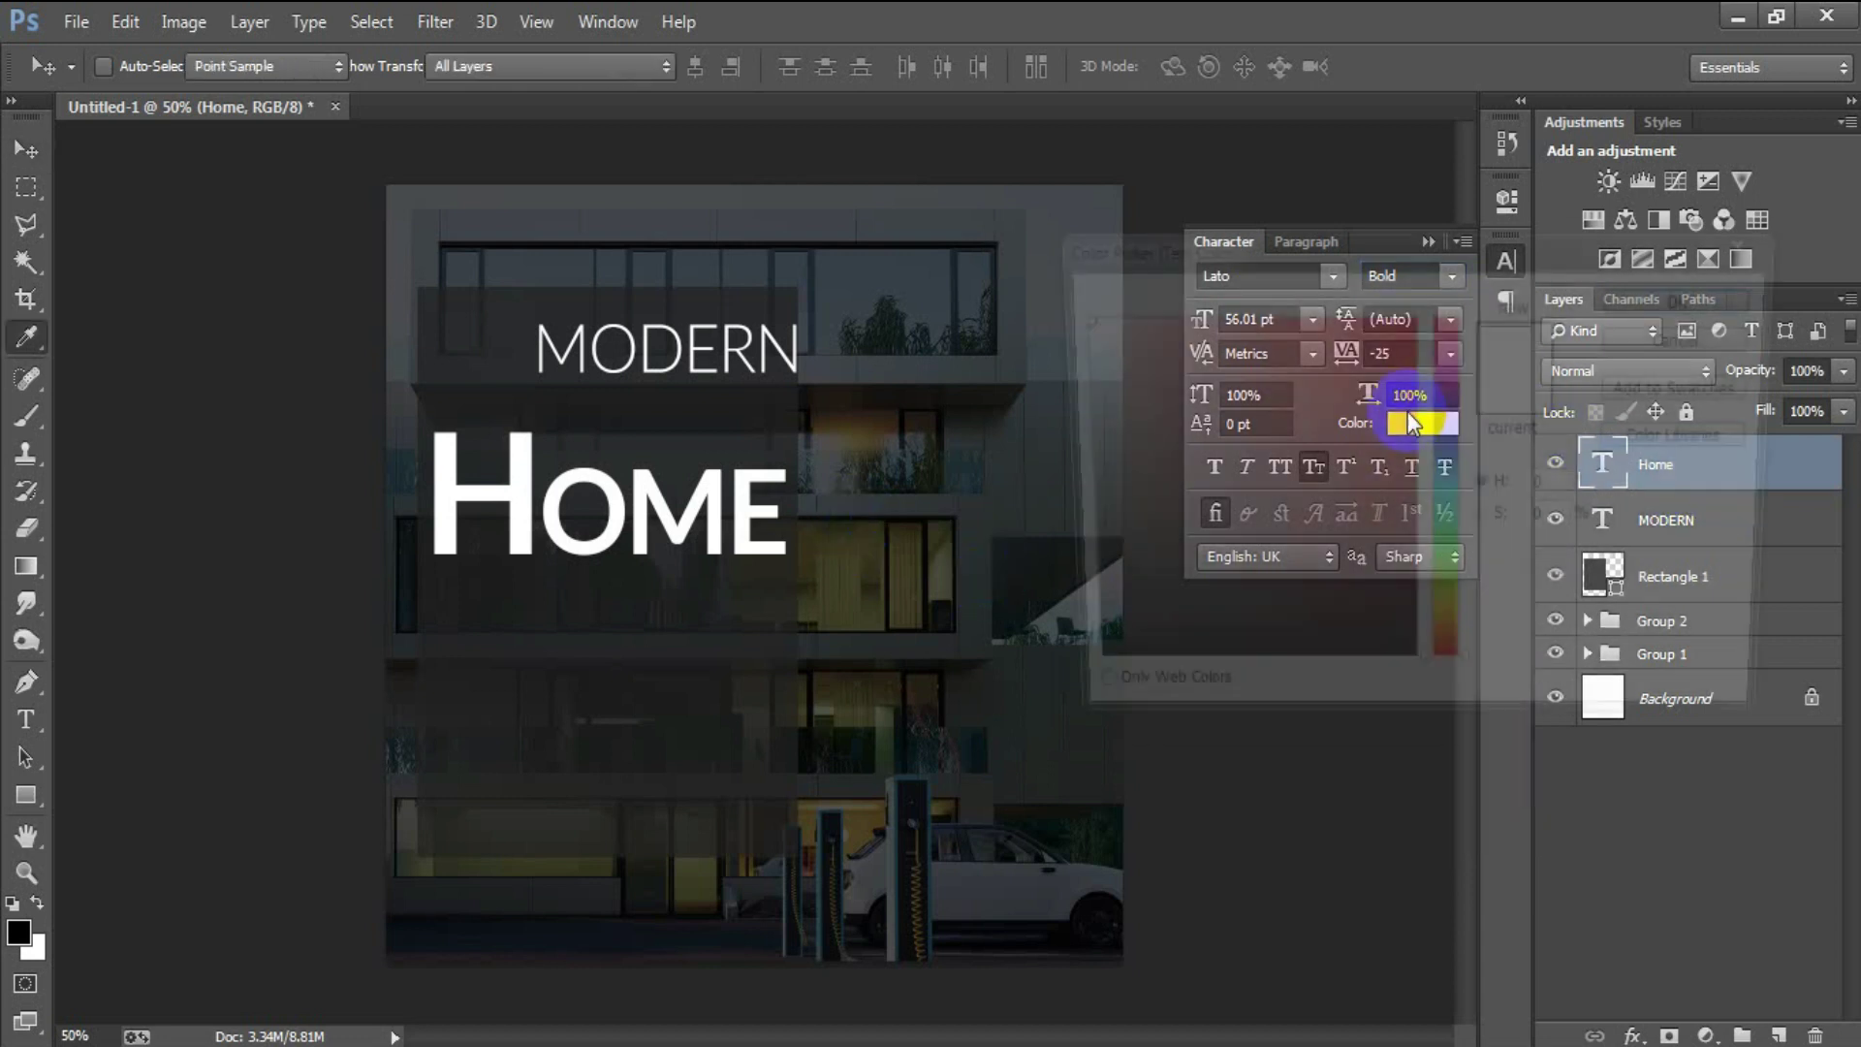
{"action": "left_click", "coordinate": [1562, 716]}
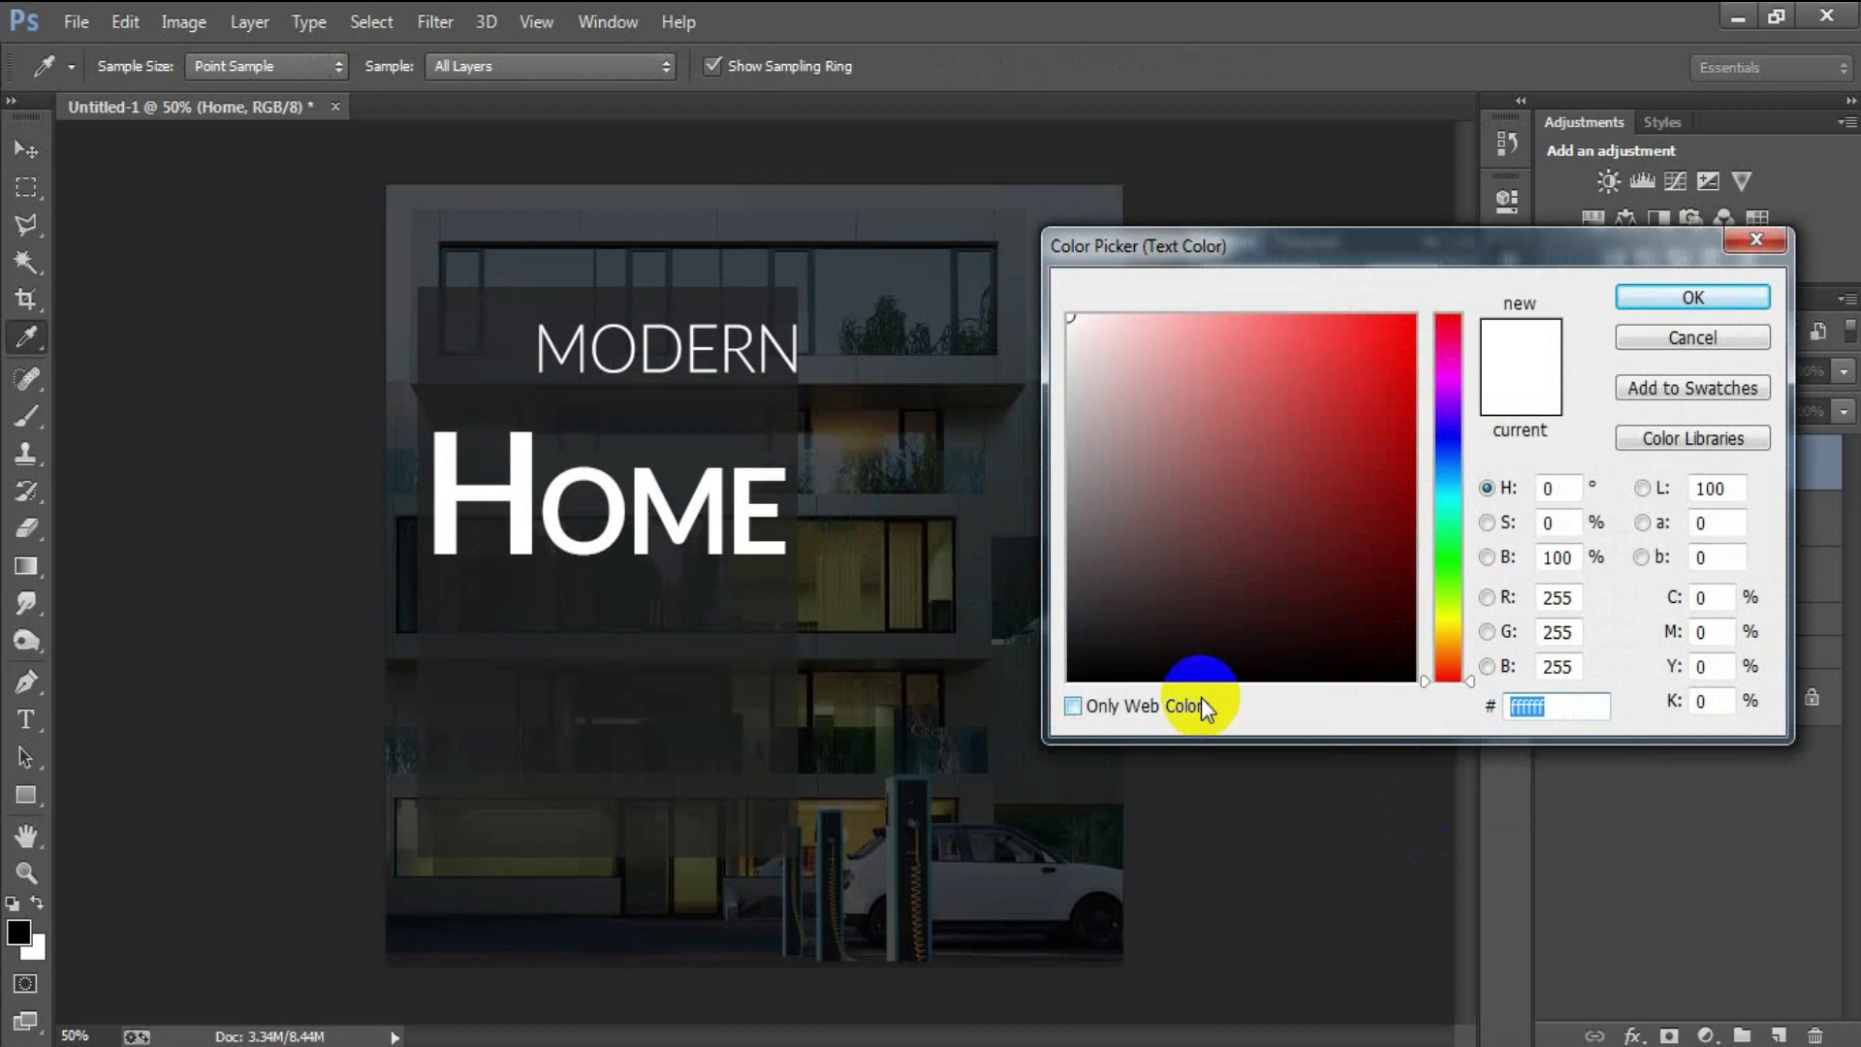
{"action": "type", "text": "FF"}
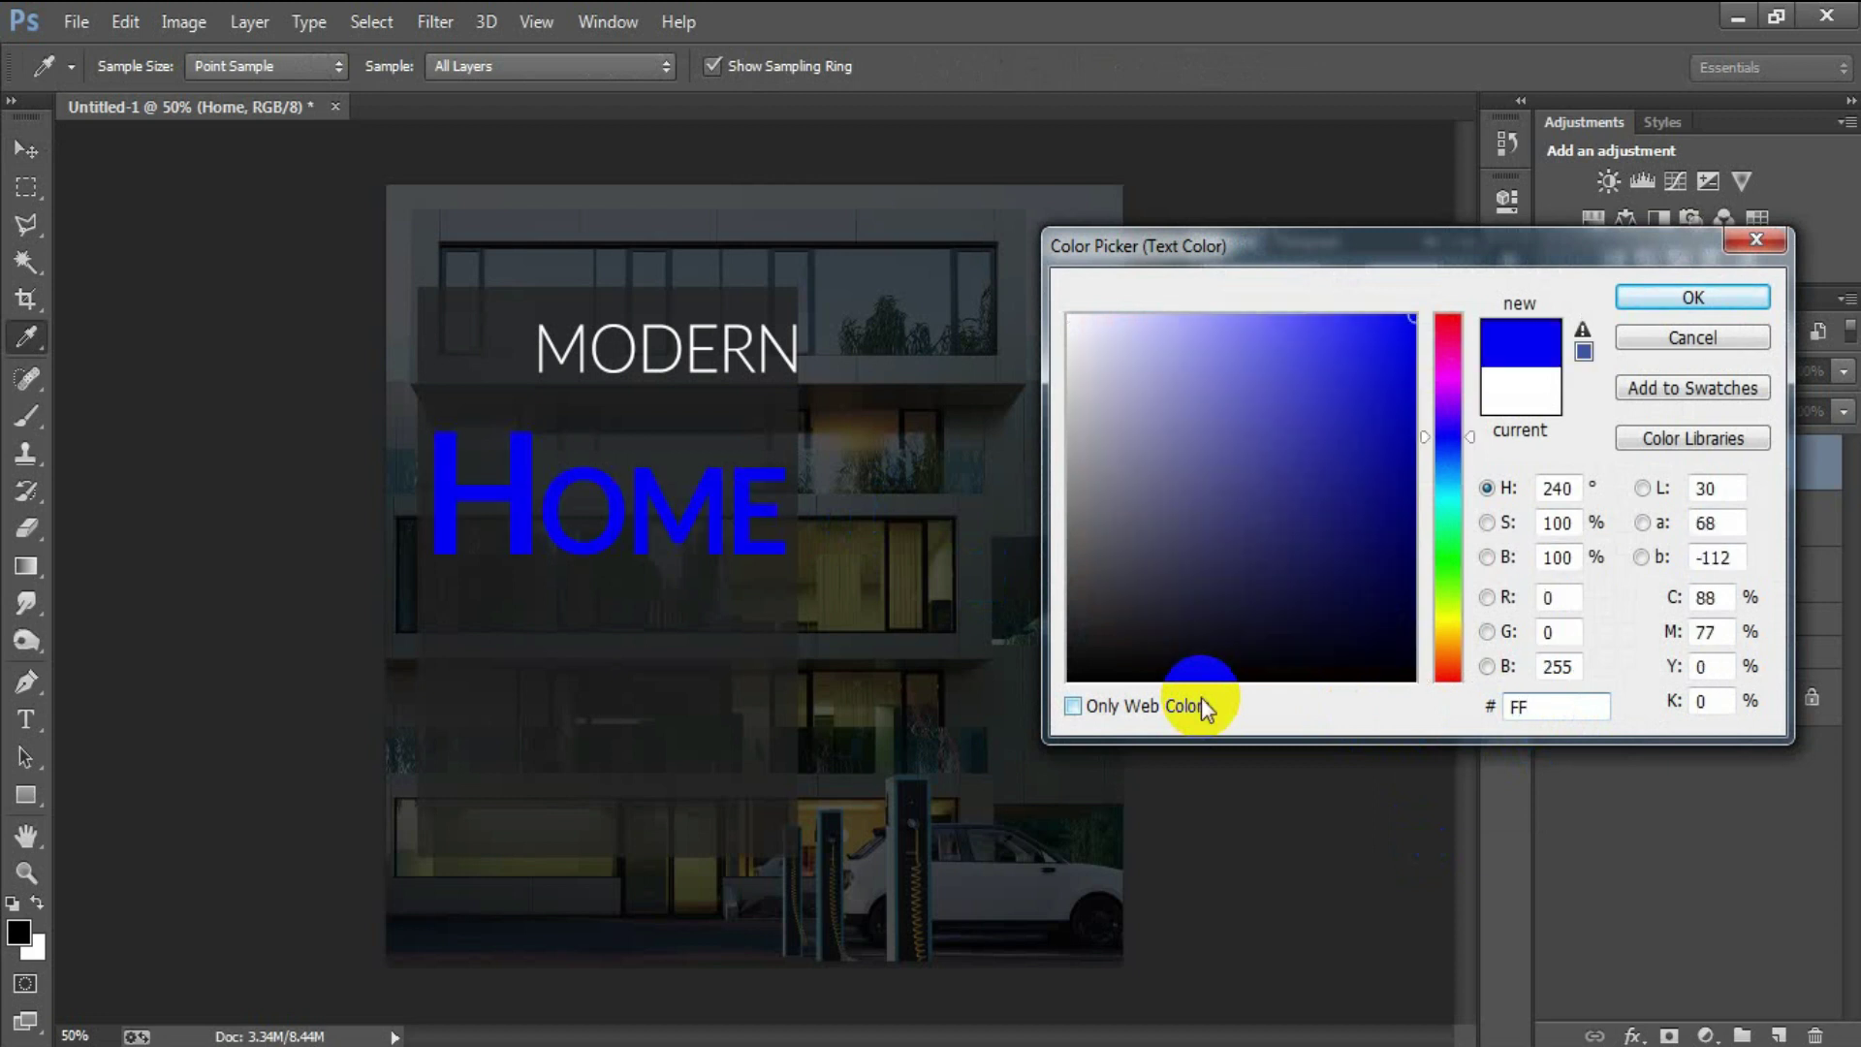
{"action": "type", "text": "6C00"}
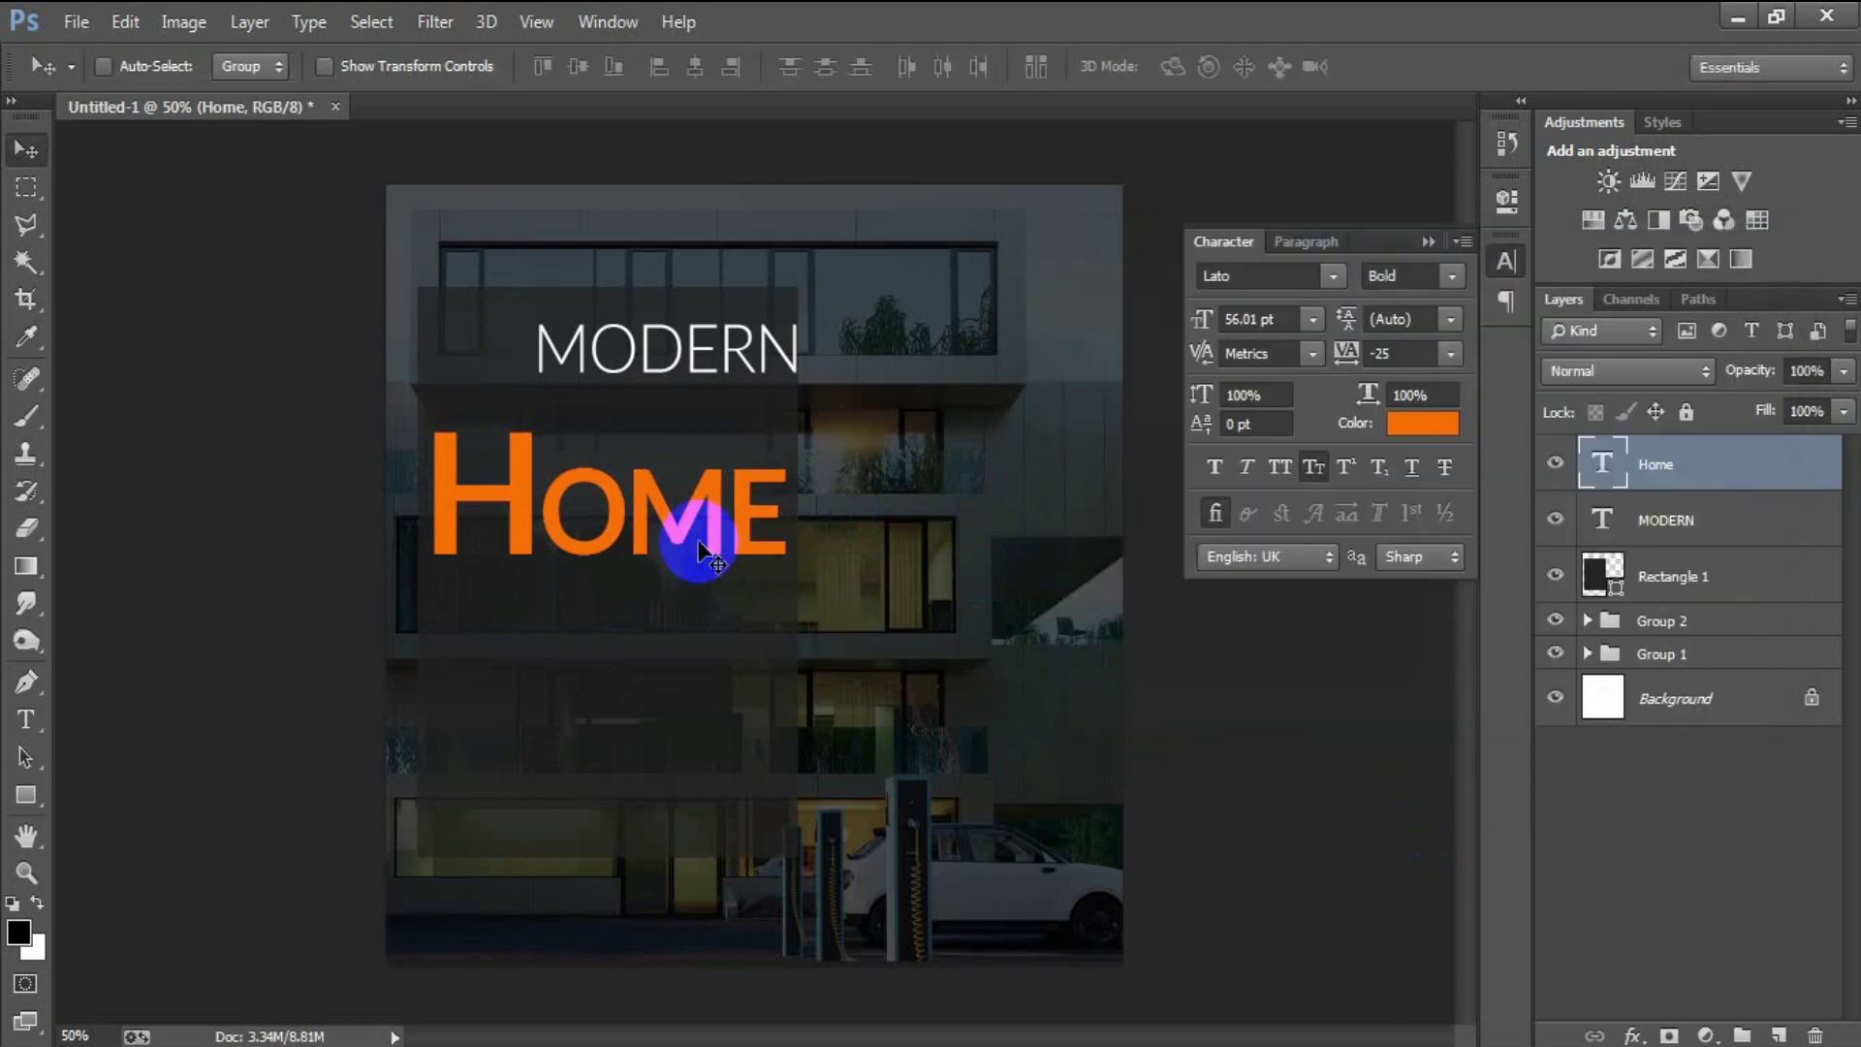
Move the Home text up against MODERN and scale it to 107.10% so it spans the dark rectangle's width
{"action": "left_click_drag", "start_coordinate": [685, 519], "coordinate": [701, 463]}
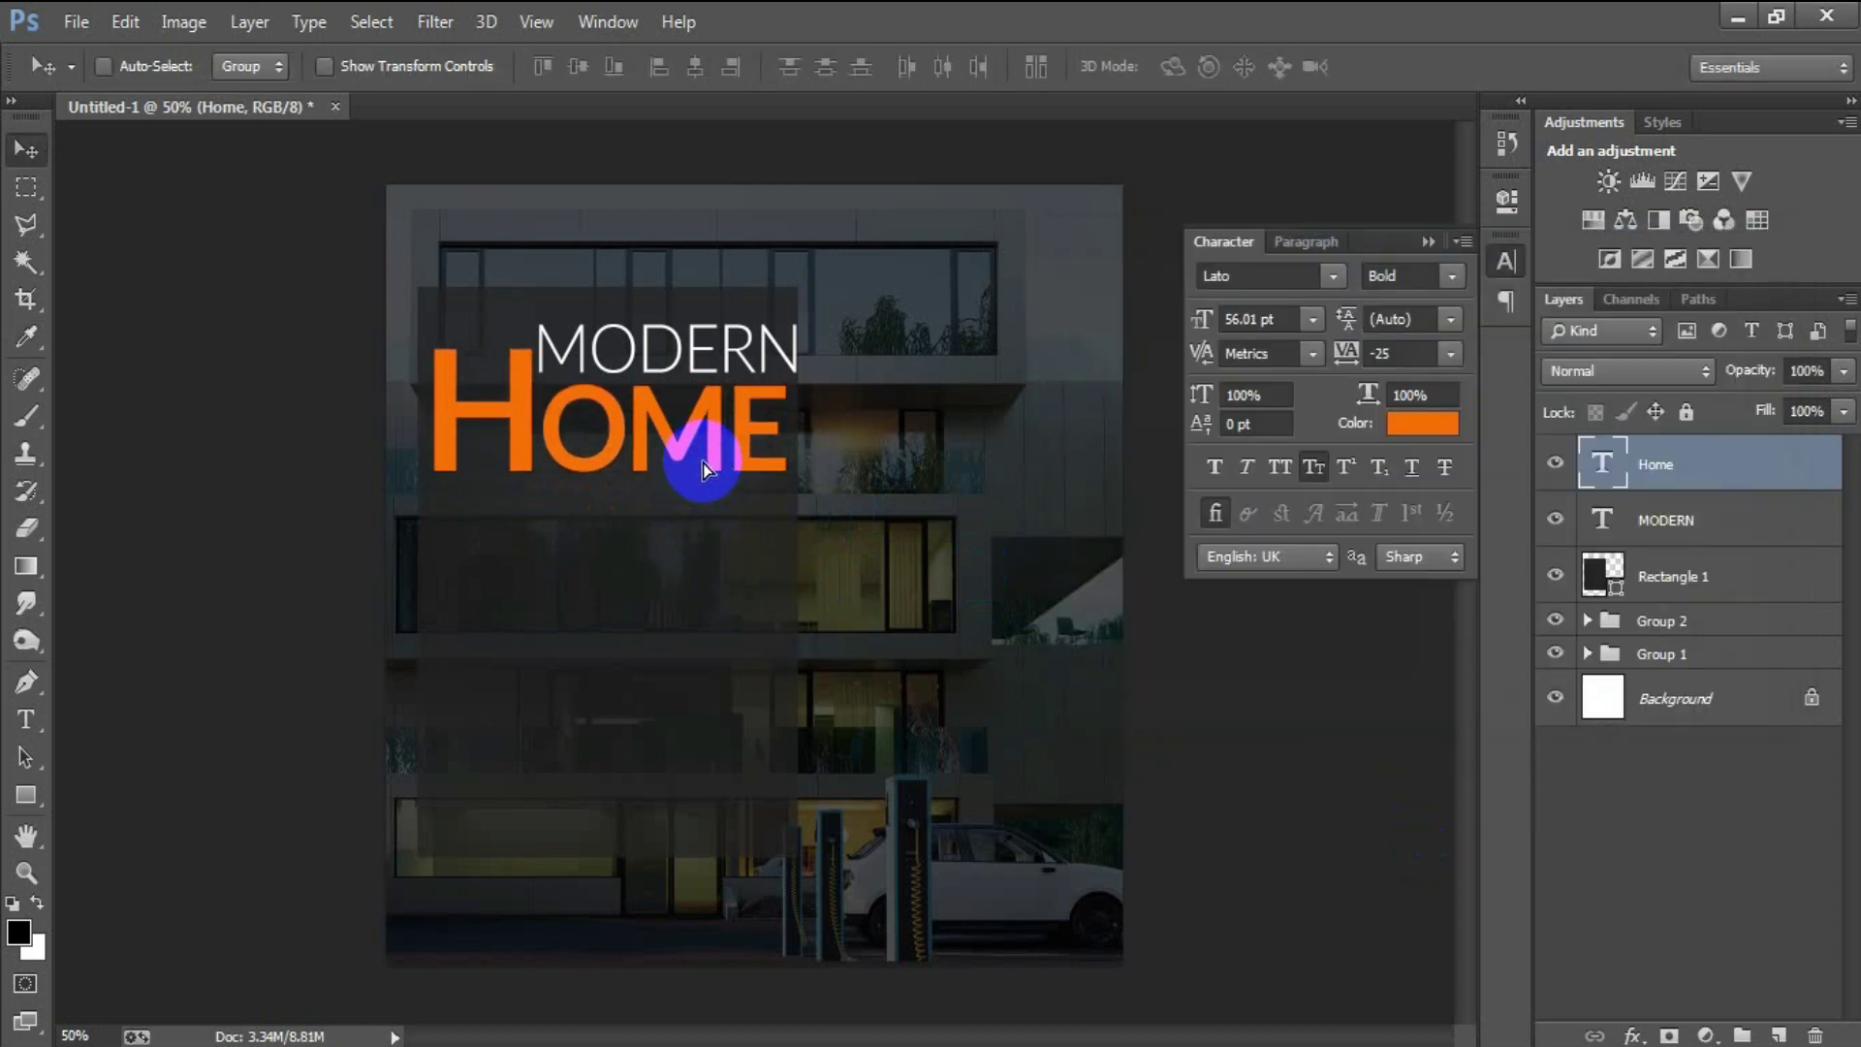
{"action": "key", "text": "ctrl+t"}
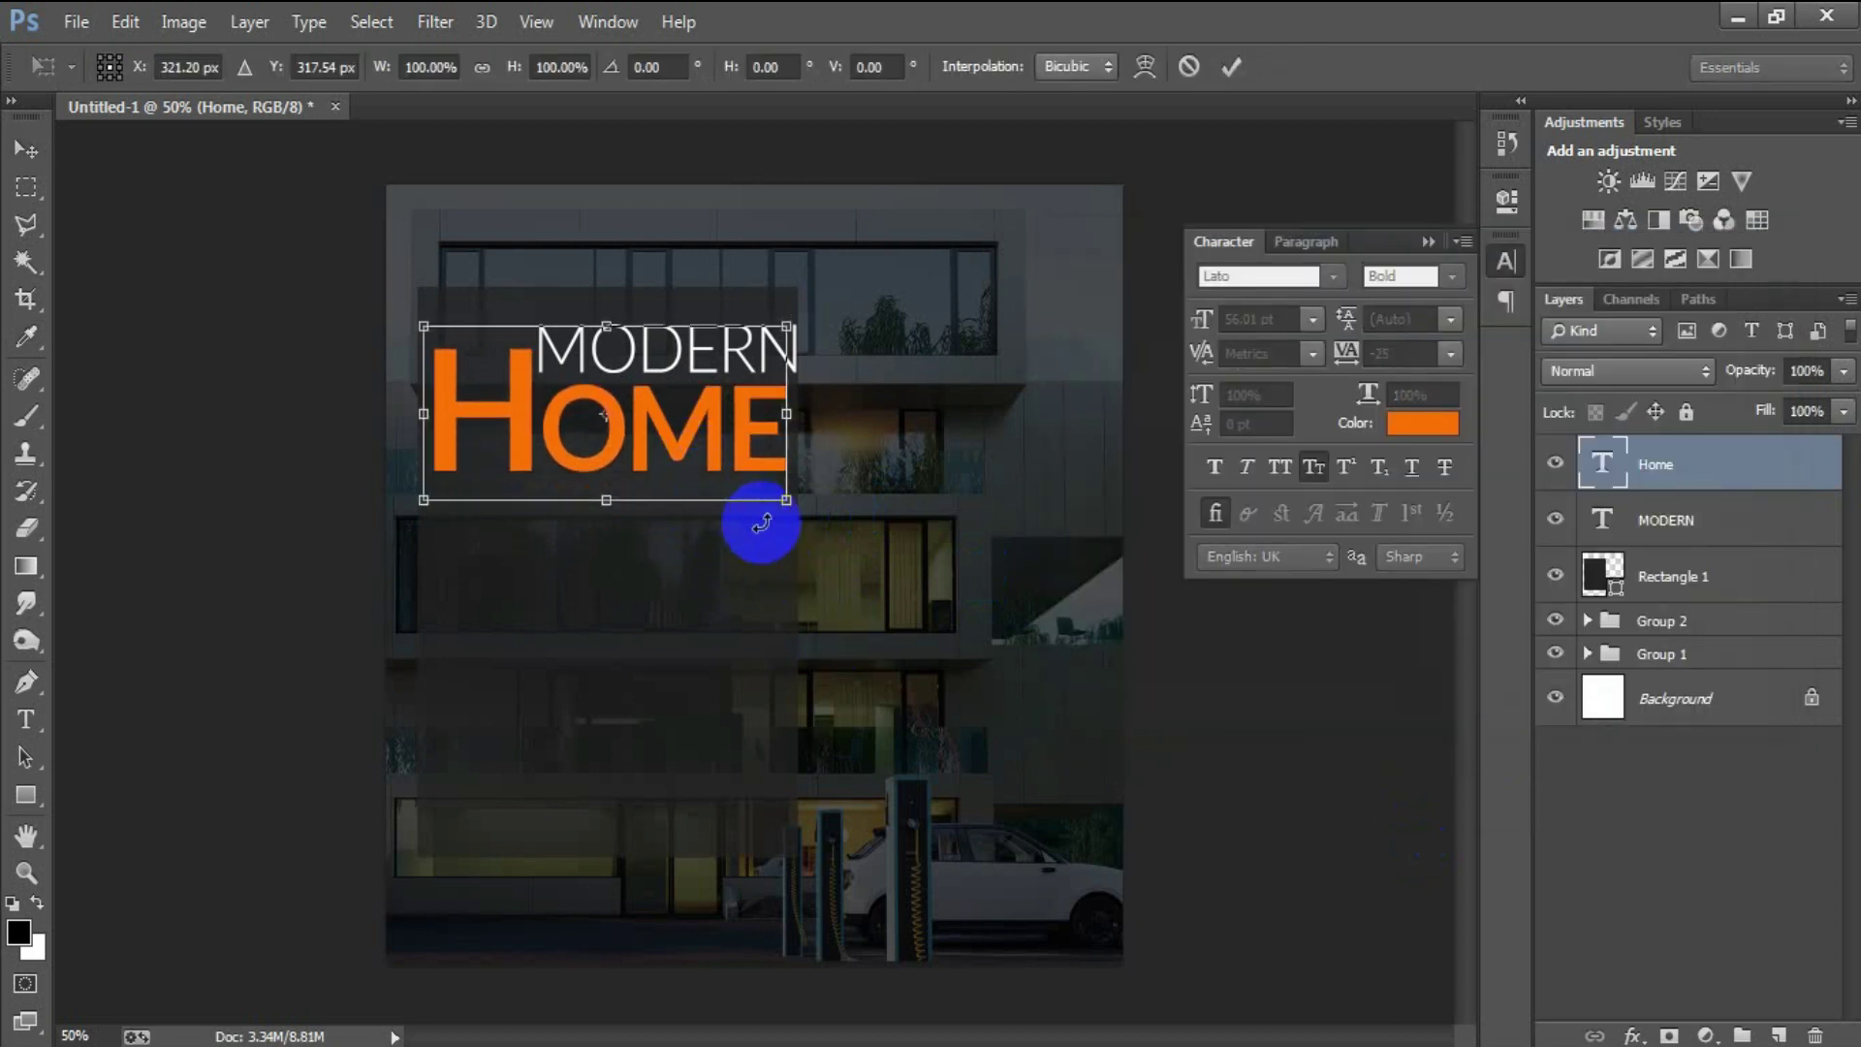
{"action": "left_click_drag", "start_coordinate": [787, 502], "coordinate": [801, 503]}
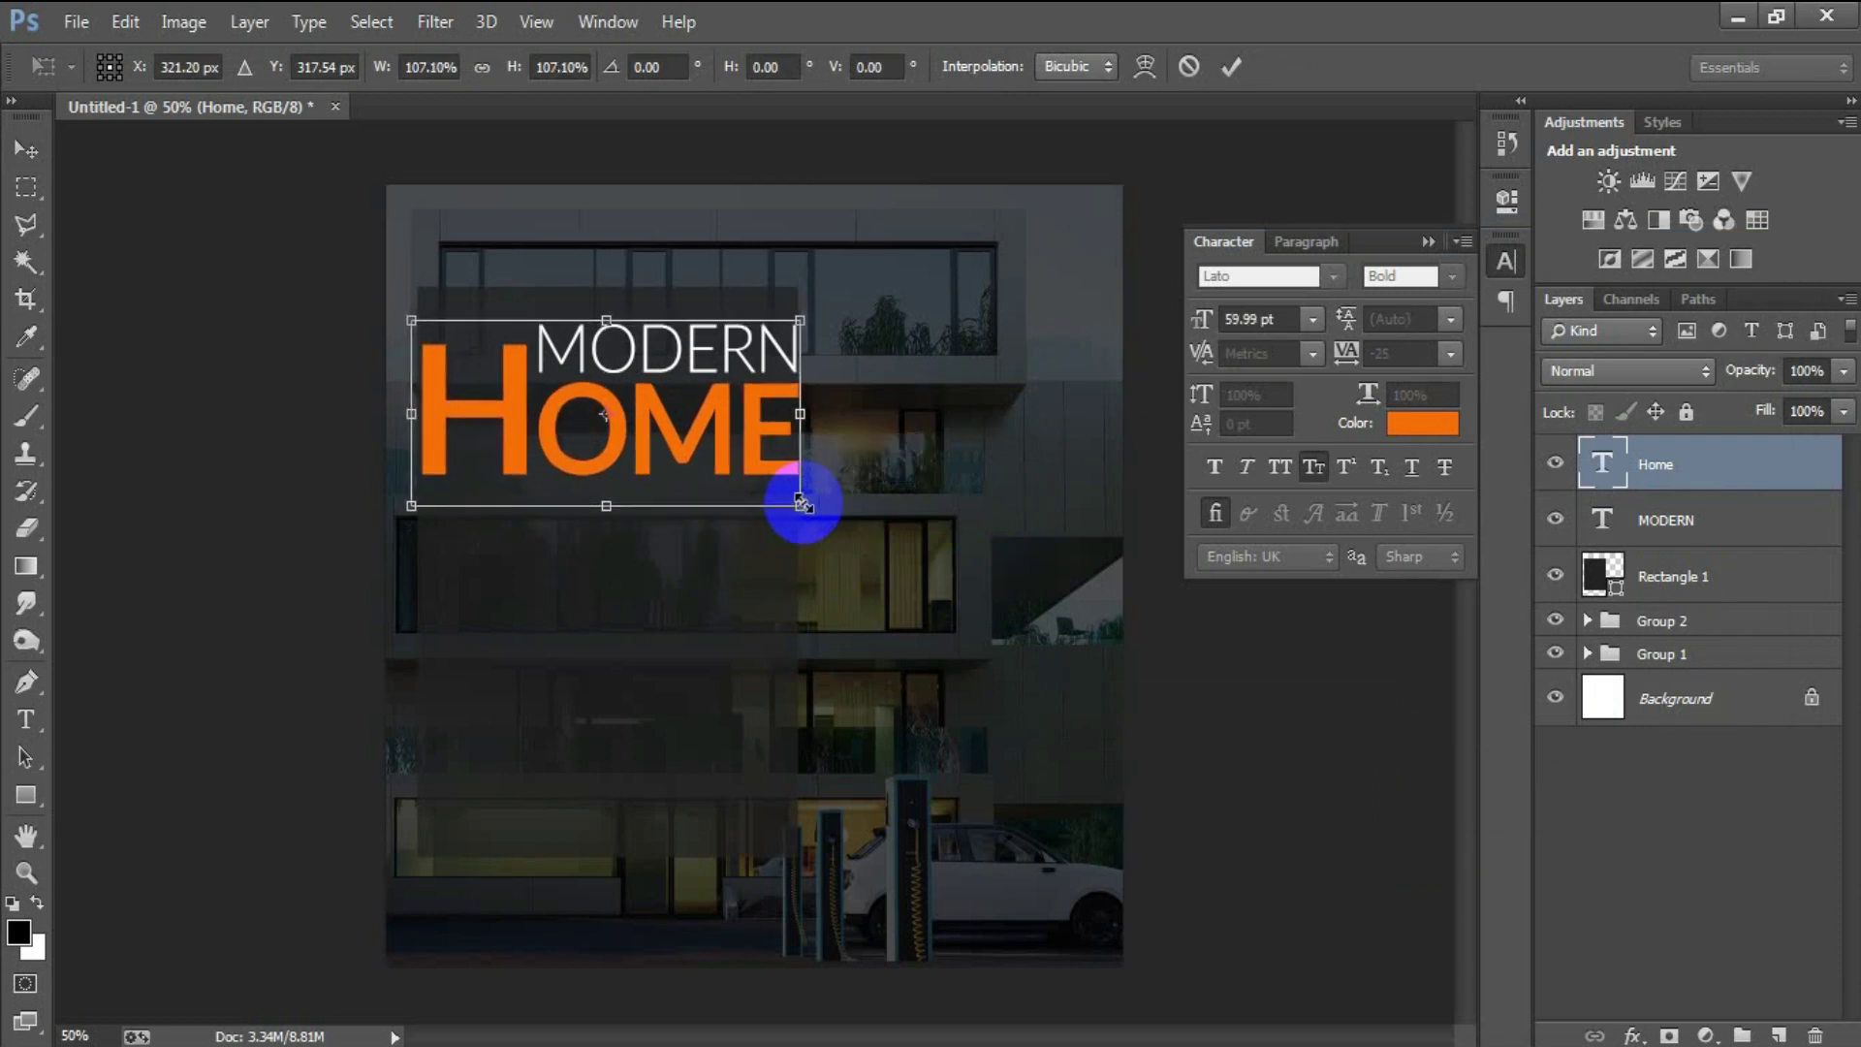
{"action": "left_click", "coordinate": [1235, 68]}
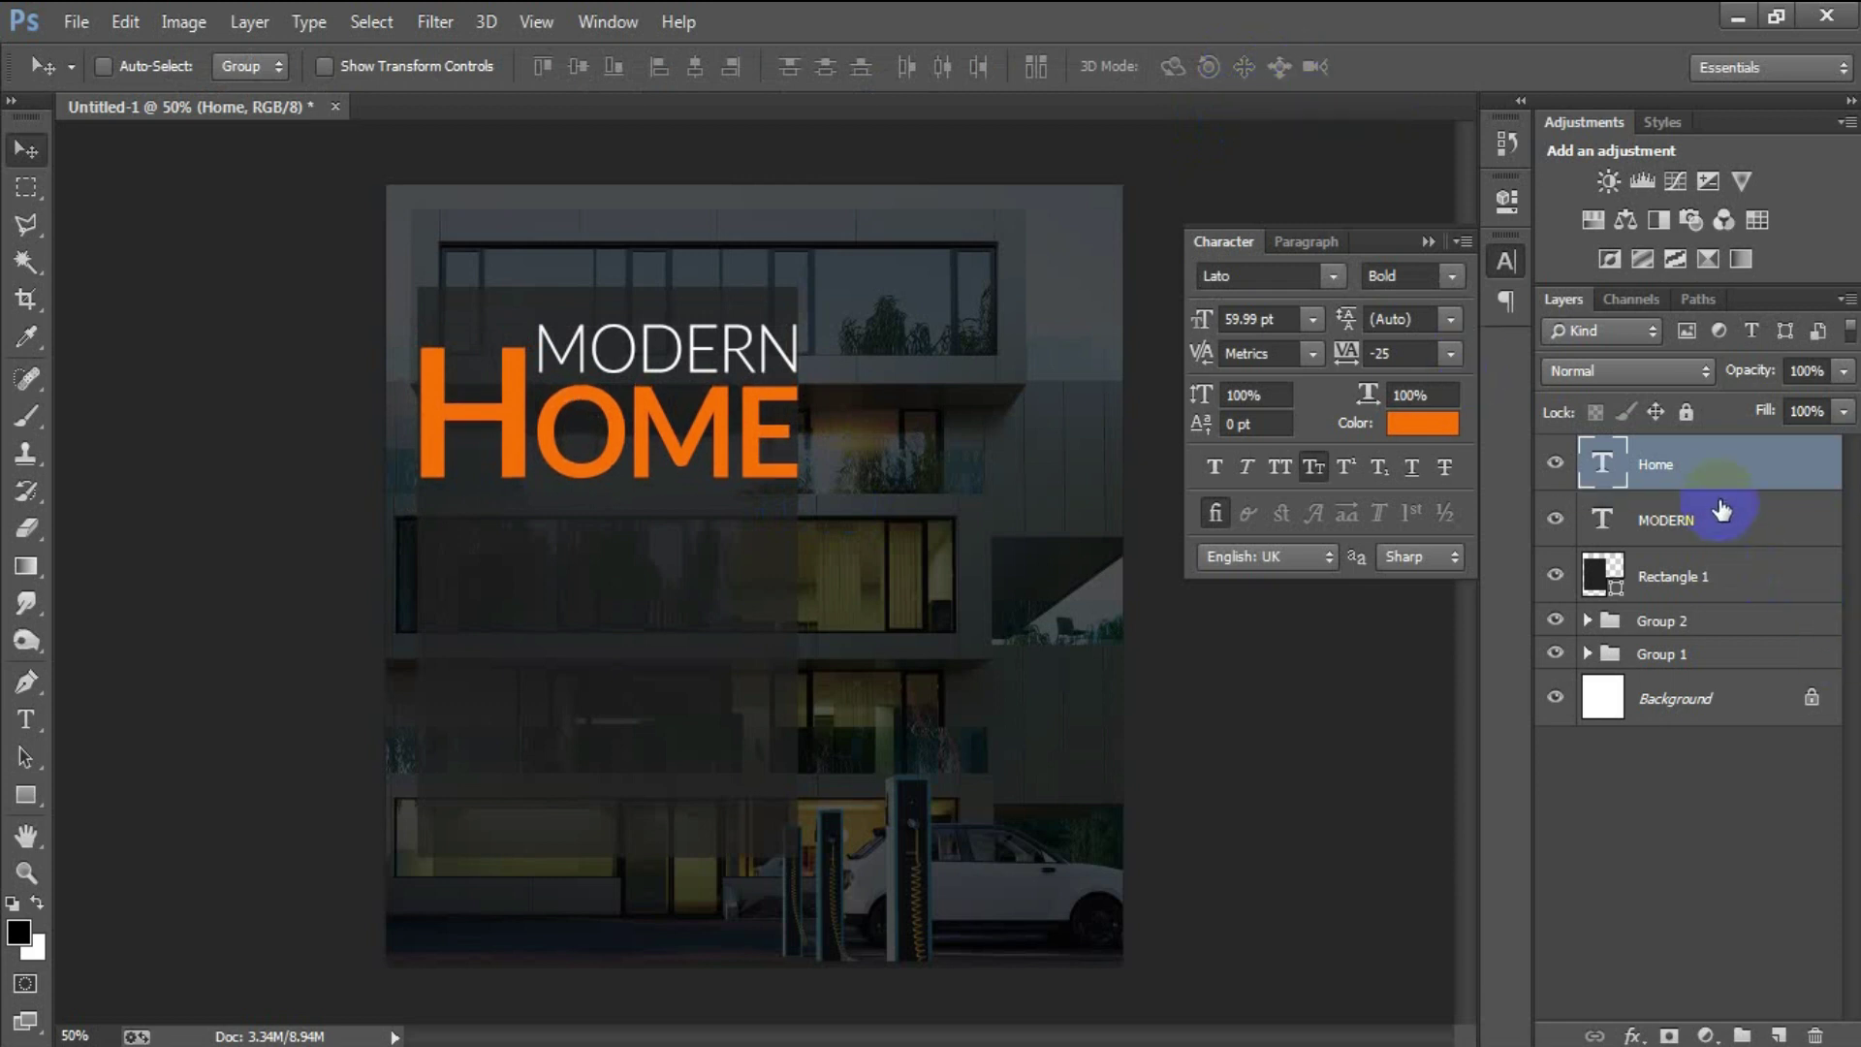
Duplicate the Home text directly below the original and replace the copy's wording with "FOR SALES"
{"action": "mouse_move", "coordinate": [632, 436]}
{"action": "left_mouse_down"}
{"action": "mouse_move", "coordinate": [614, 527]}
{"action": "mouse_move", "coordinate": [635, 579]}
{"action": "left_mouse_up"}
{"action": "left_click", "coordinate": [1597, 473]}
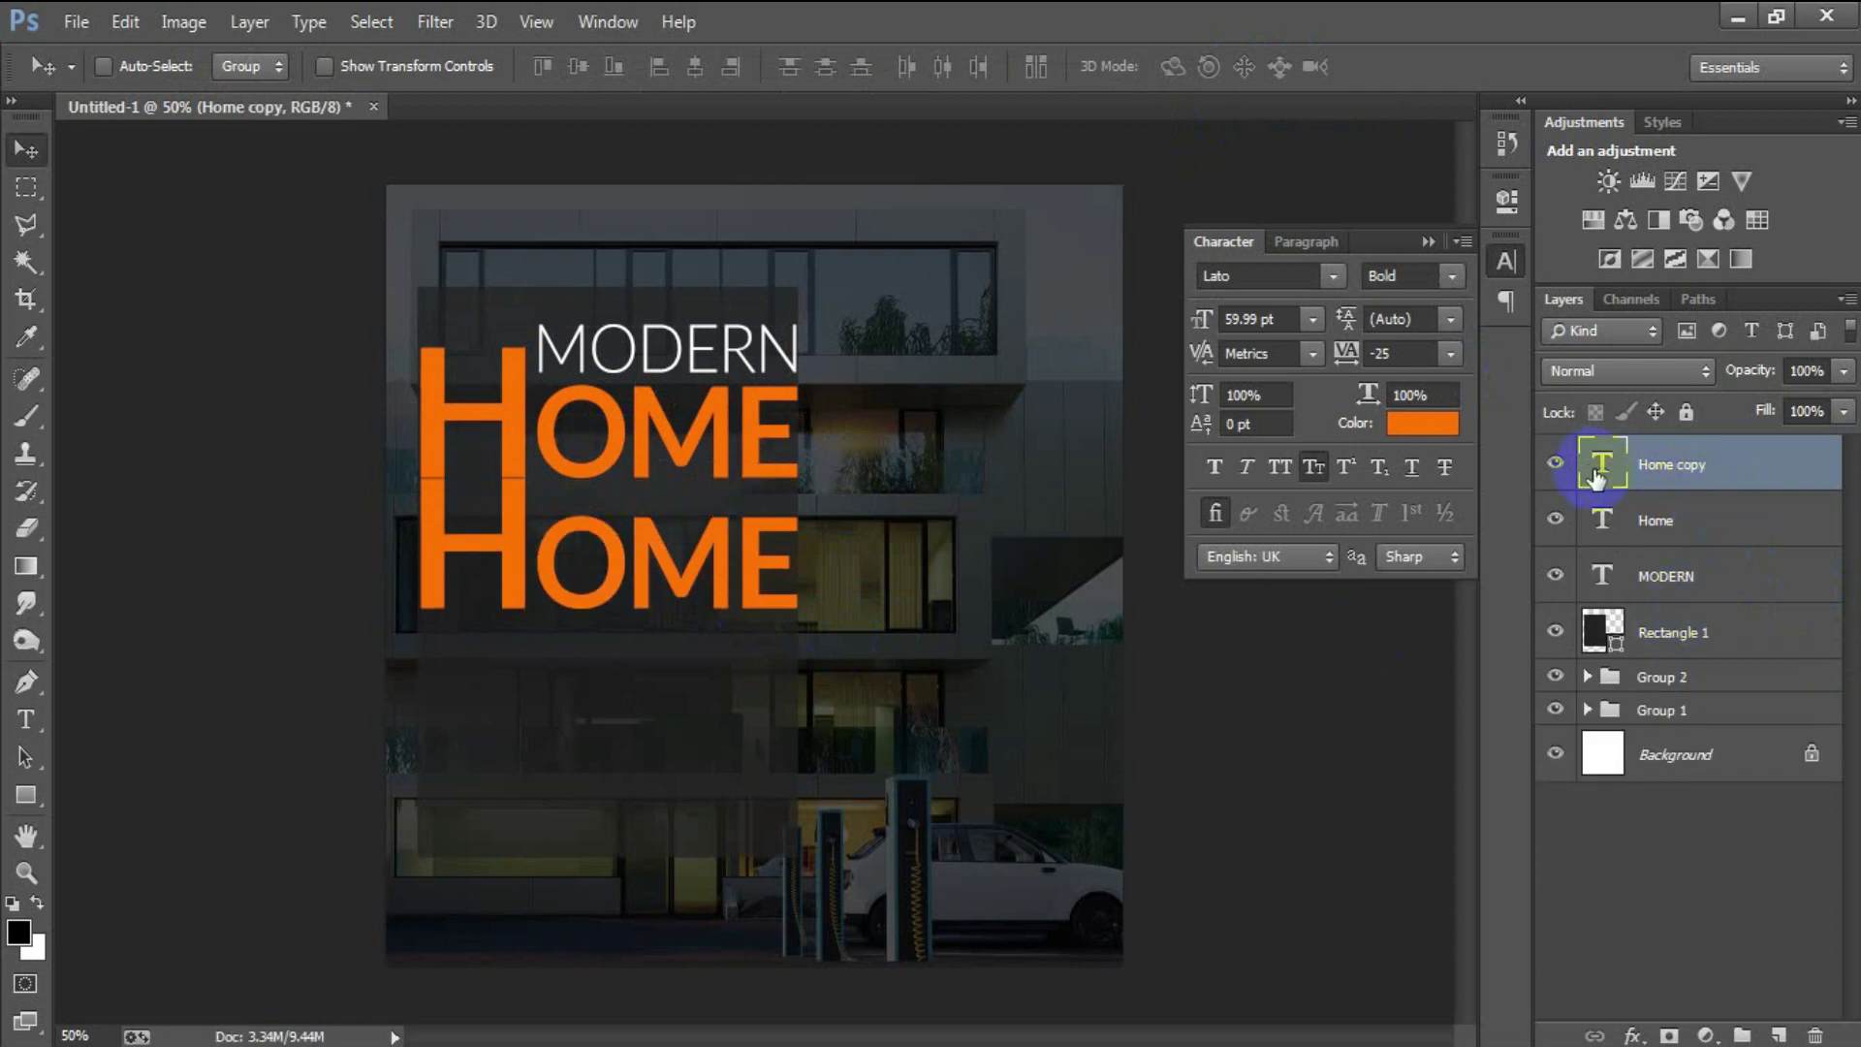
{"action": "key", "text": "t"}
{"action": "left_click", "coordinate": [636, 556]}
{"action": "key", "text": "ctrl+a"}
{"action": "type", "text": "FOR SALE"}
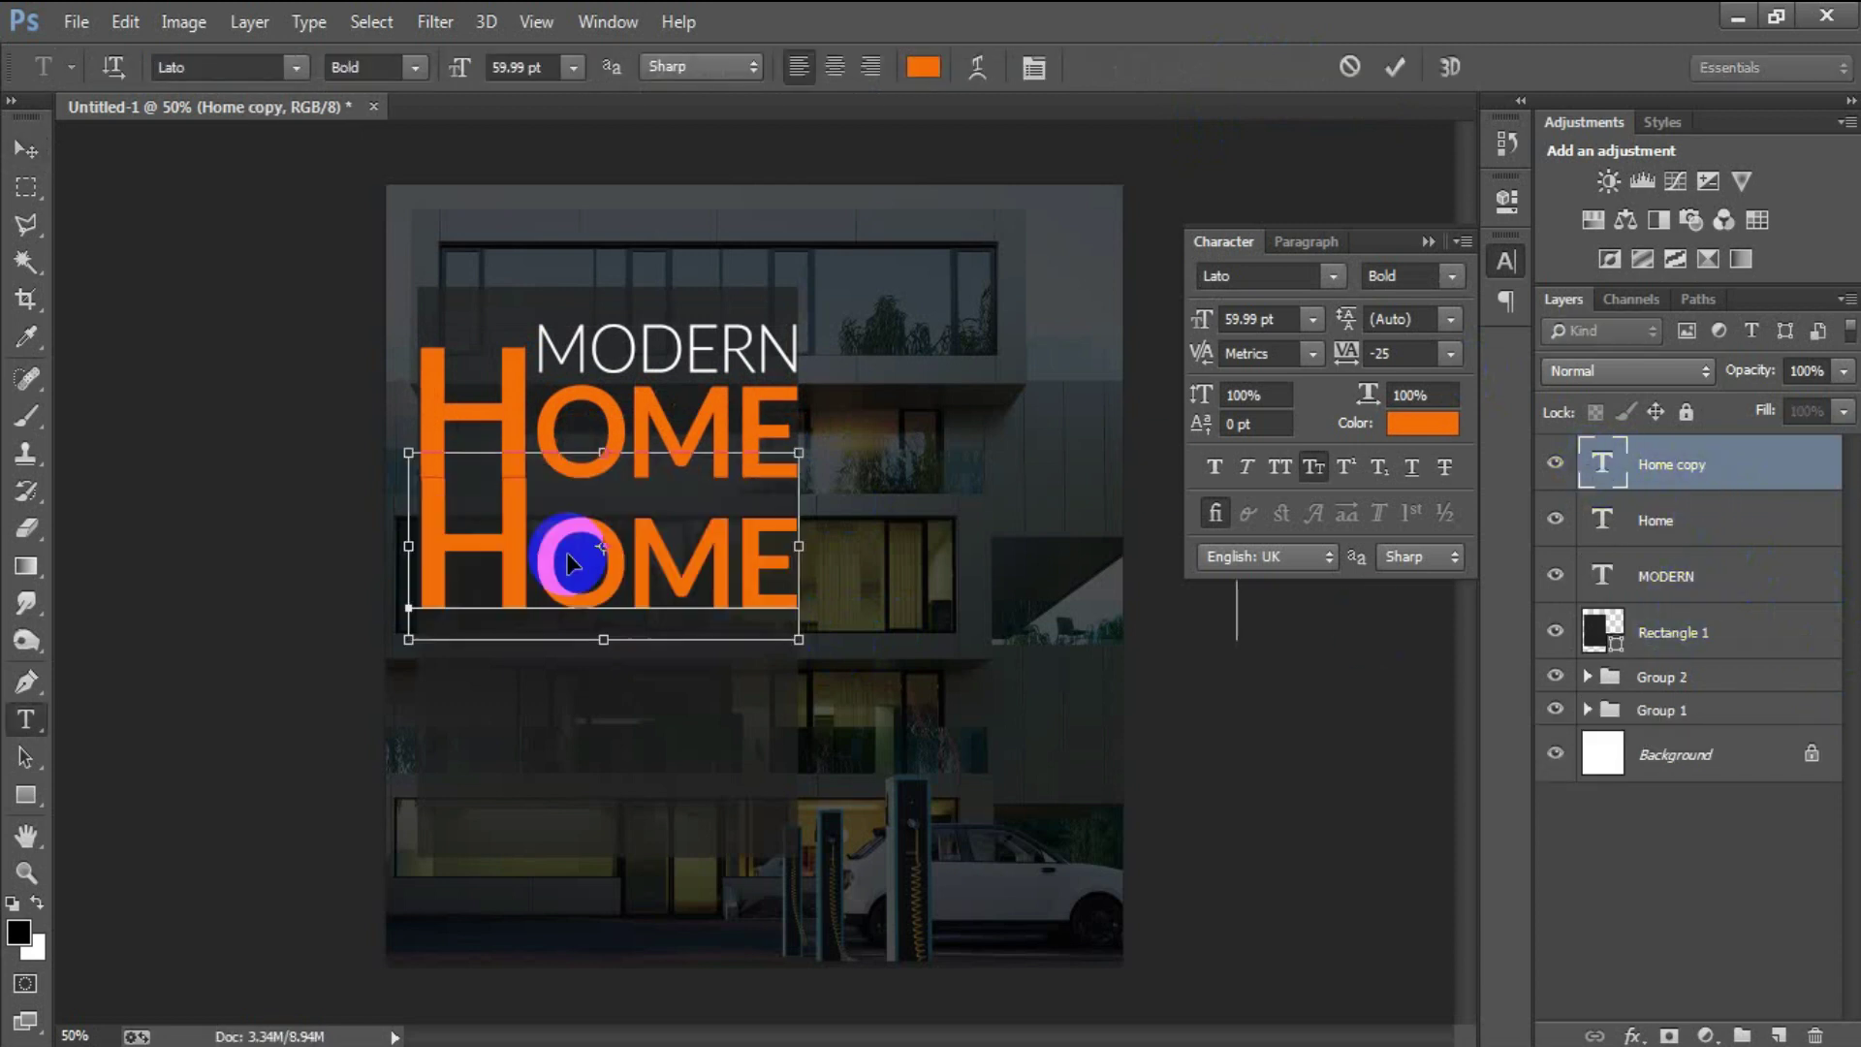
{"action": "left_click", "coordinate": [26, 148]}
Change the FOR SALES text's colour to white
{"action": "left_click", "coordinate": [1442, 422]}
{"action": "left_click", "coordinate": [989, 271]}
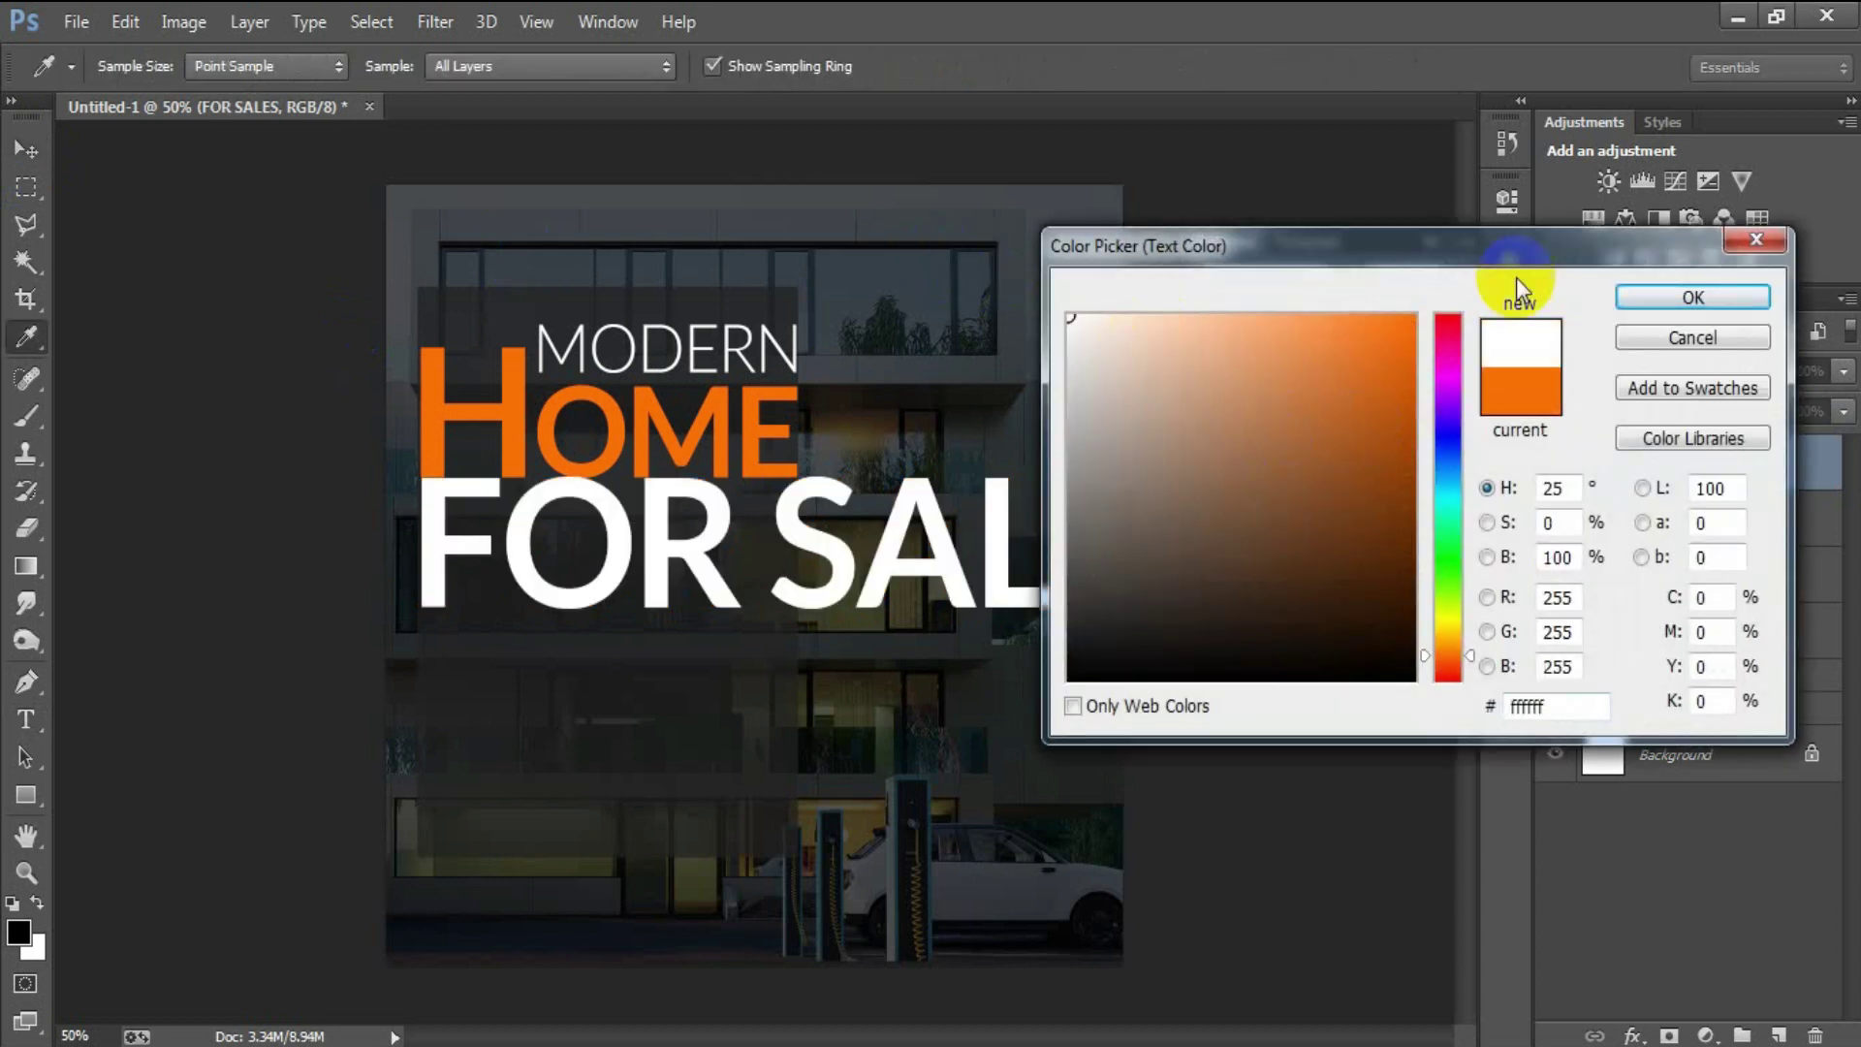
{"action": "left_click", "coordinate": [1640, 295]}
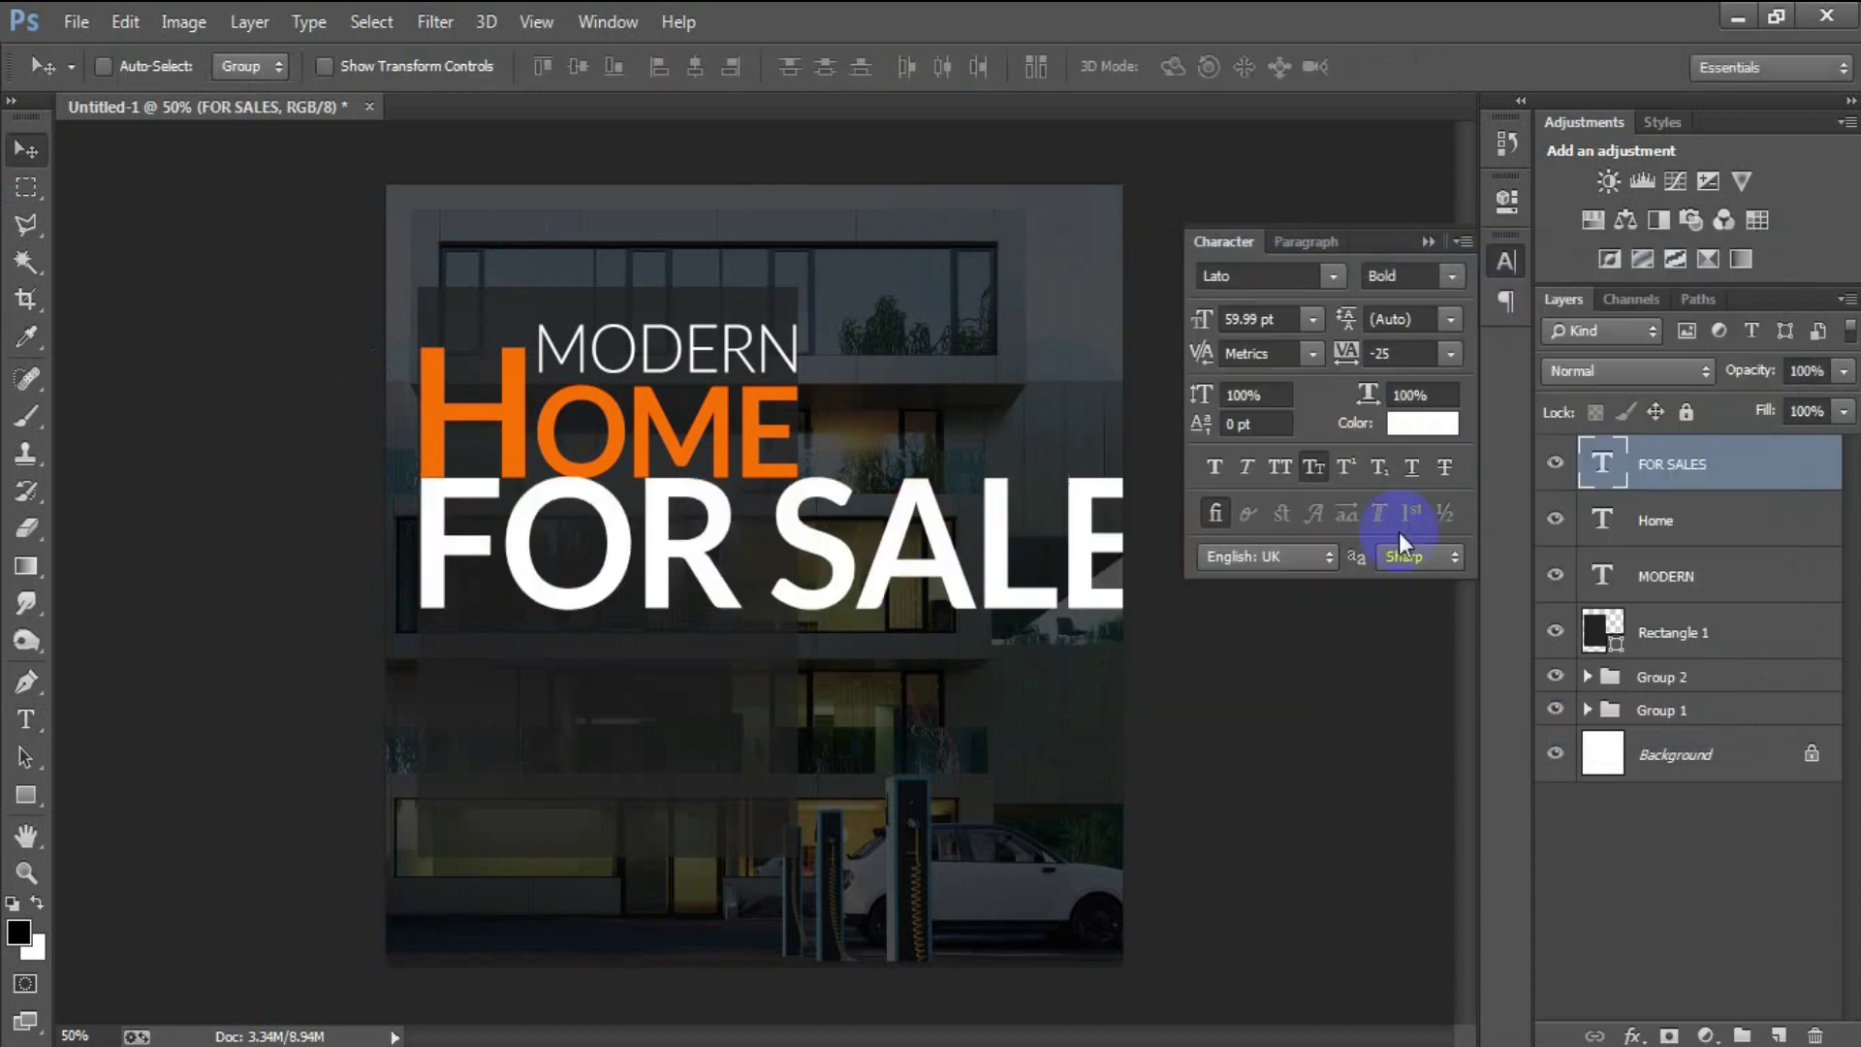
Shrink the FOR SALES text to 24.05 pt and narrow it to about MODERN's width, placed below Home
{"action": "left_click", "coordinate": [1185, 323]}
{"action": "left_click_drag", "start_coordinate": [1180, 320], "coordinate": [1168, 323]}
{"action": "left_click_drag", "start_coordinate": [702, 596], "coordinate": [699, 564]}
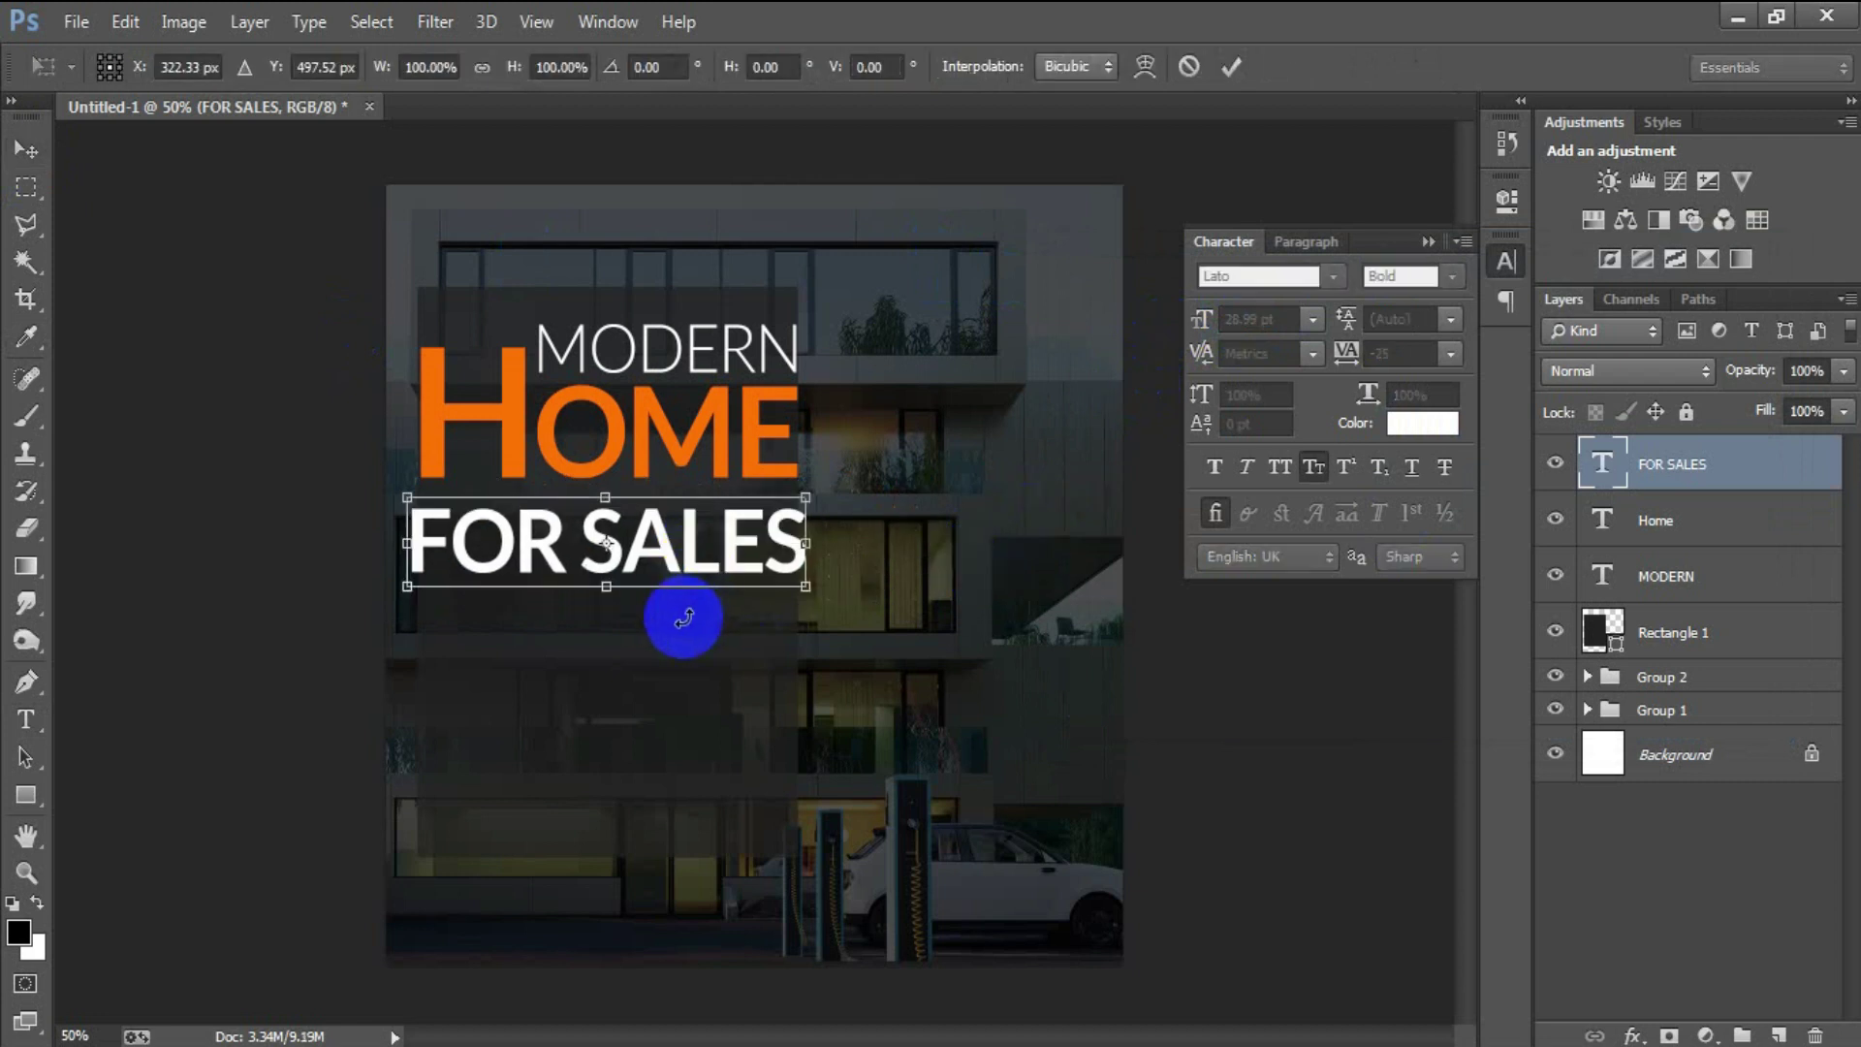
{"action": "left_click_drag", "start_coordinate": [605, 586], "coordinate": [602, 598]}
{"action": "left_click_drag", "start_coordinate": [399, 601], "coordinate": [520, 572]}
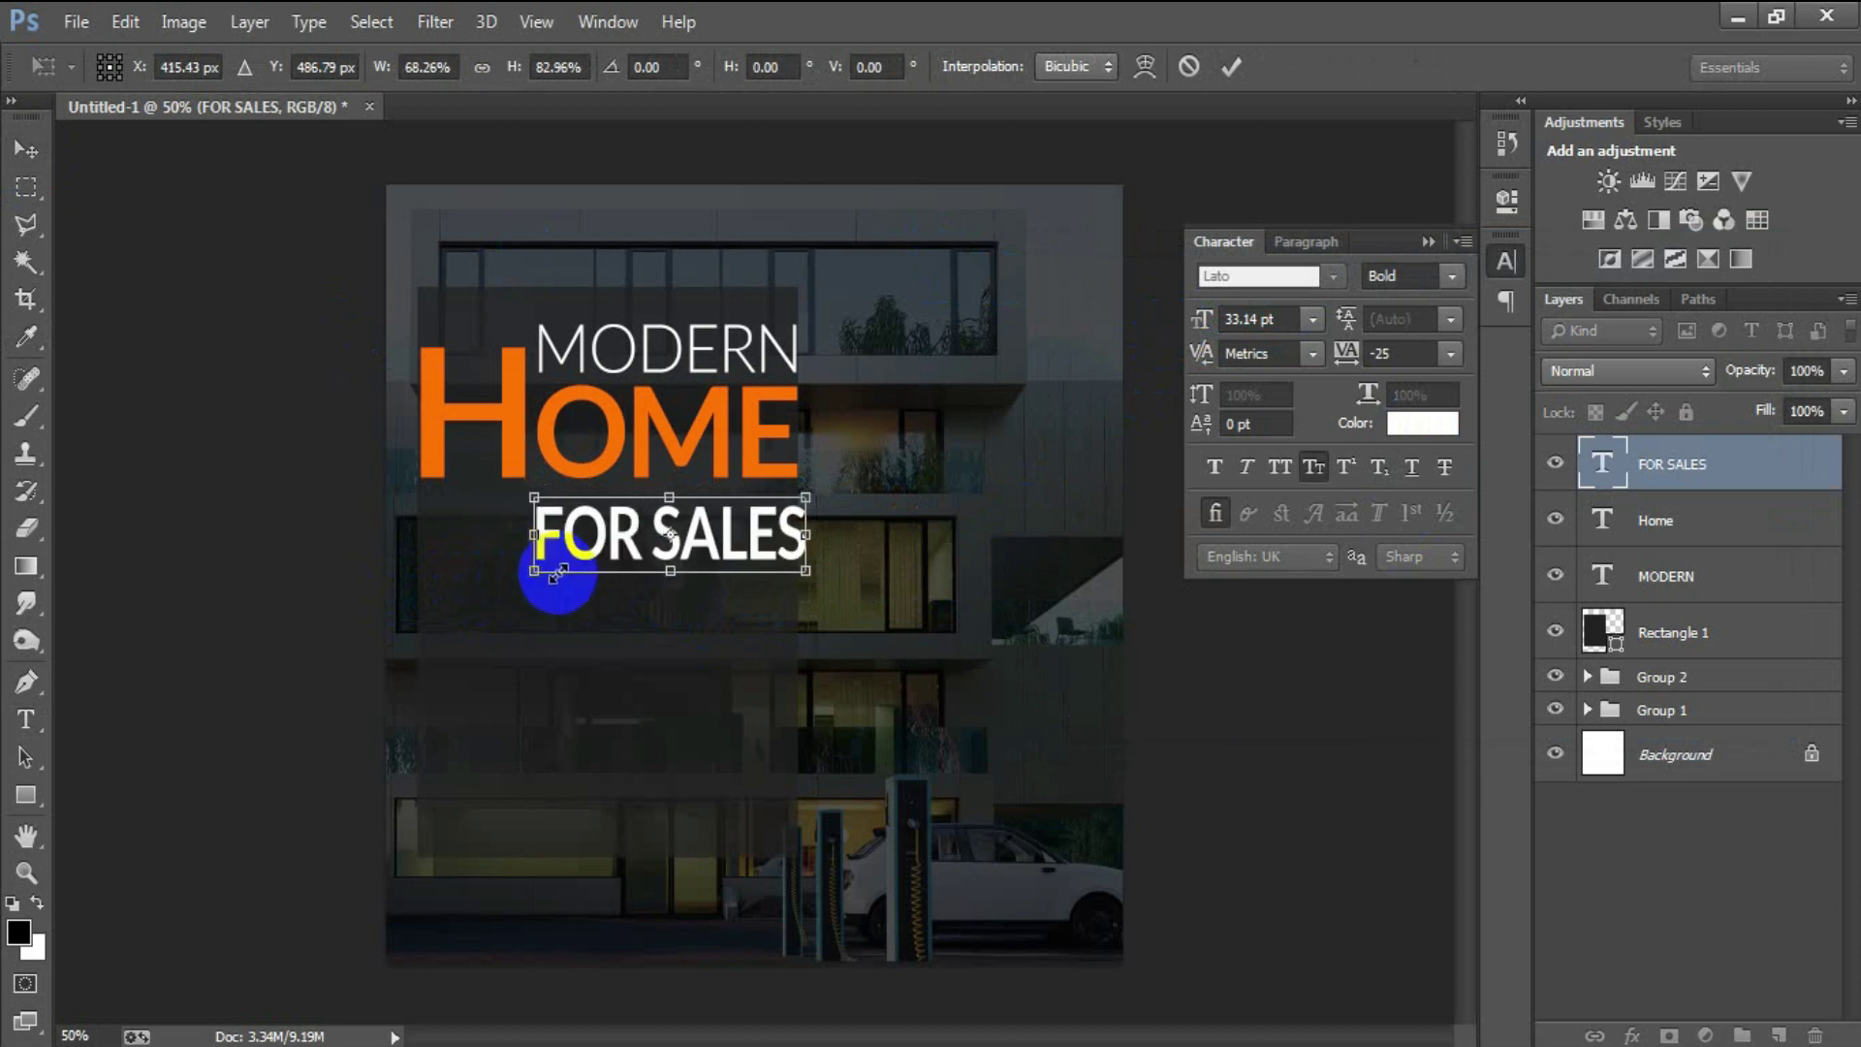
{"action": "left_click", "coordinate": [1232, 68]}
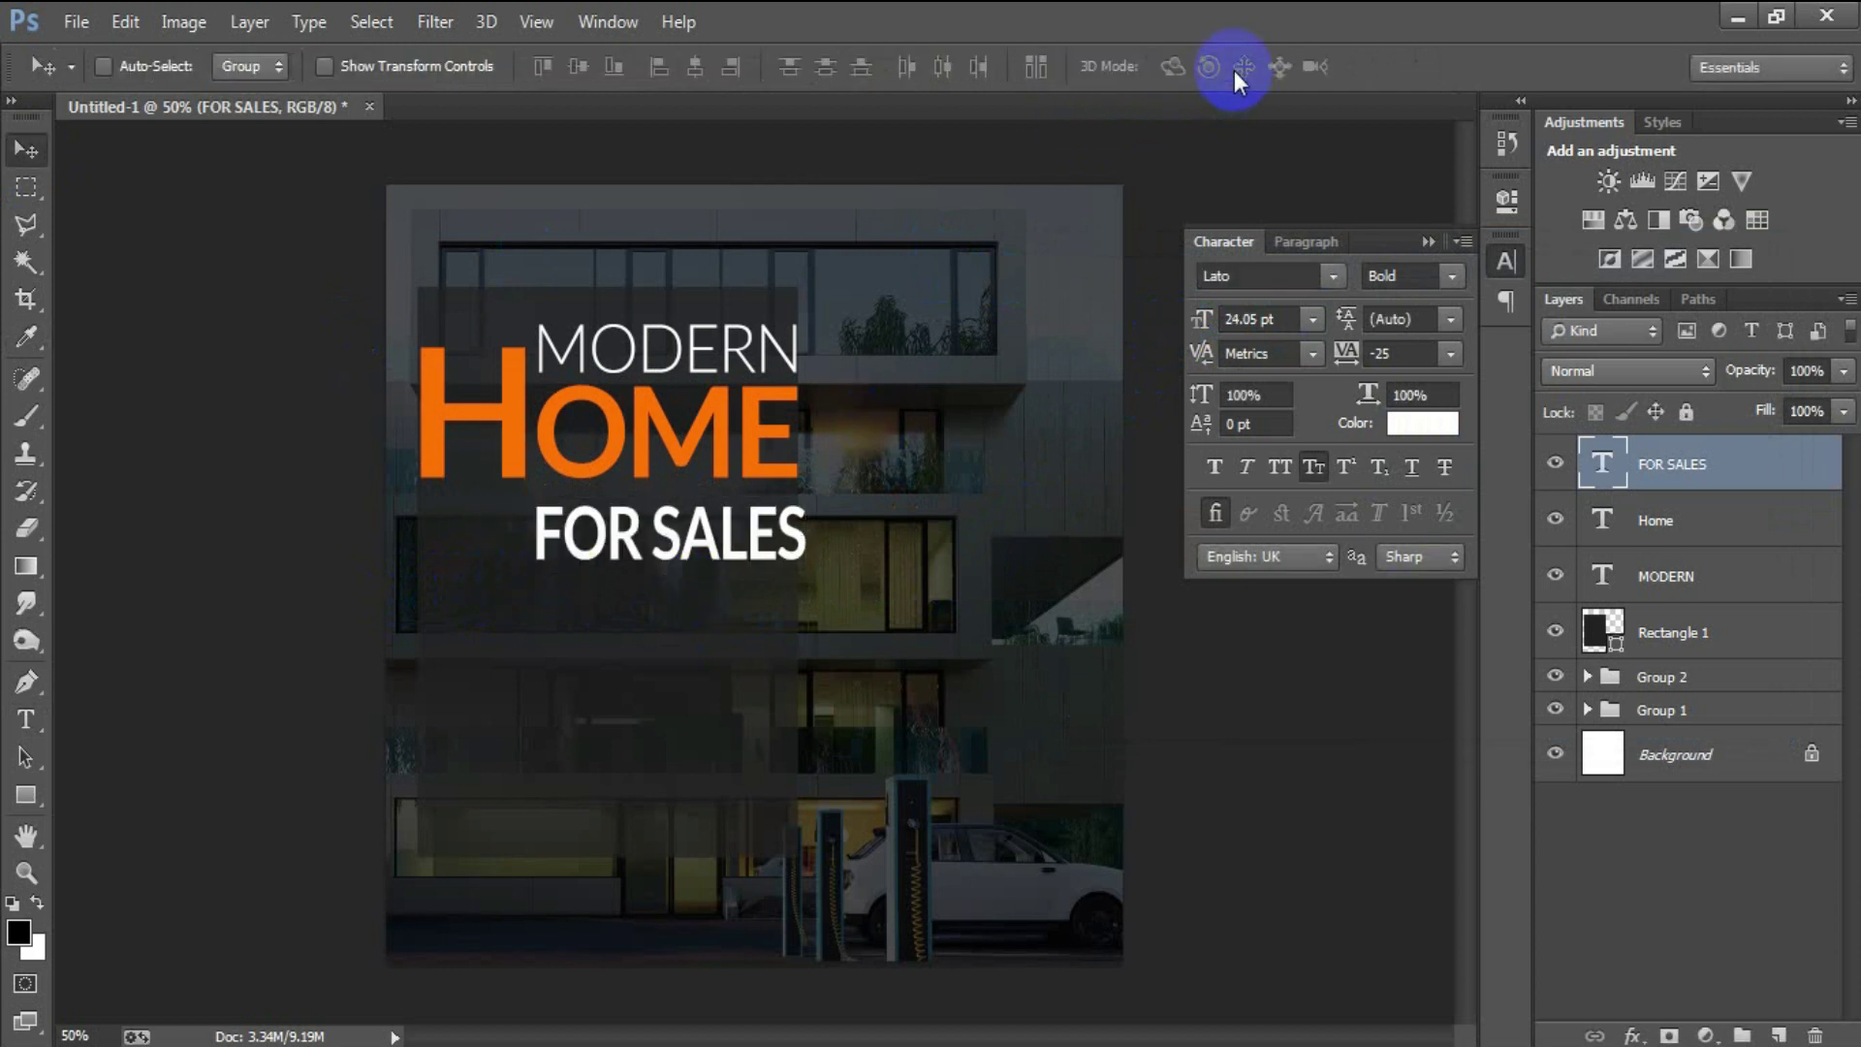
Nudge the FOR SALES text left and up until it sits close under Home and ends at the rectangle's right edge
{"action": "key", "text": "Left"}
{"action": "key", "text": "Left"}
{"action": "key", "text": "Left"}
{"action": "key", "text": "Left"}
{"action": "key", "text": "Left"}
{"action": "key", "text": "Left"}
{"action": "key", "text": "Left"}
{"action": "key", "text": "Left"}
{"action": "key", "text": "Left"}
{"action": "key", "text": "Left"}
{"action": "key", "text": "Left"}
{"action": "key", "text": "Left"}
{"action": "key", "text": "Left"}
{"action": "key", "text": "Left"}
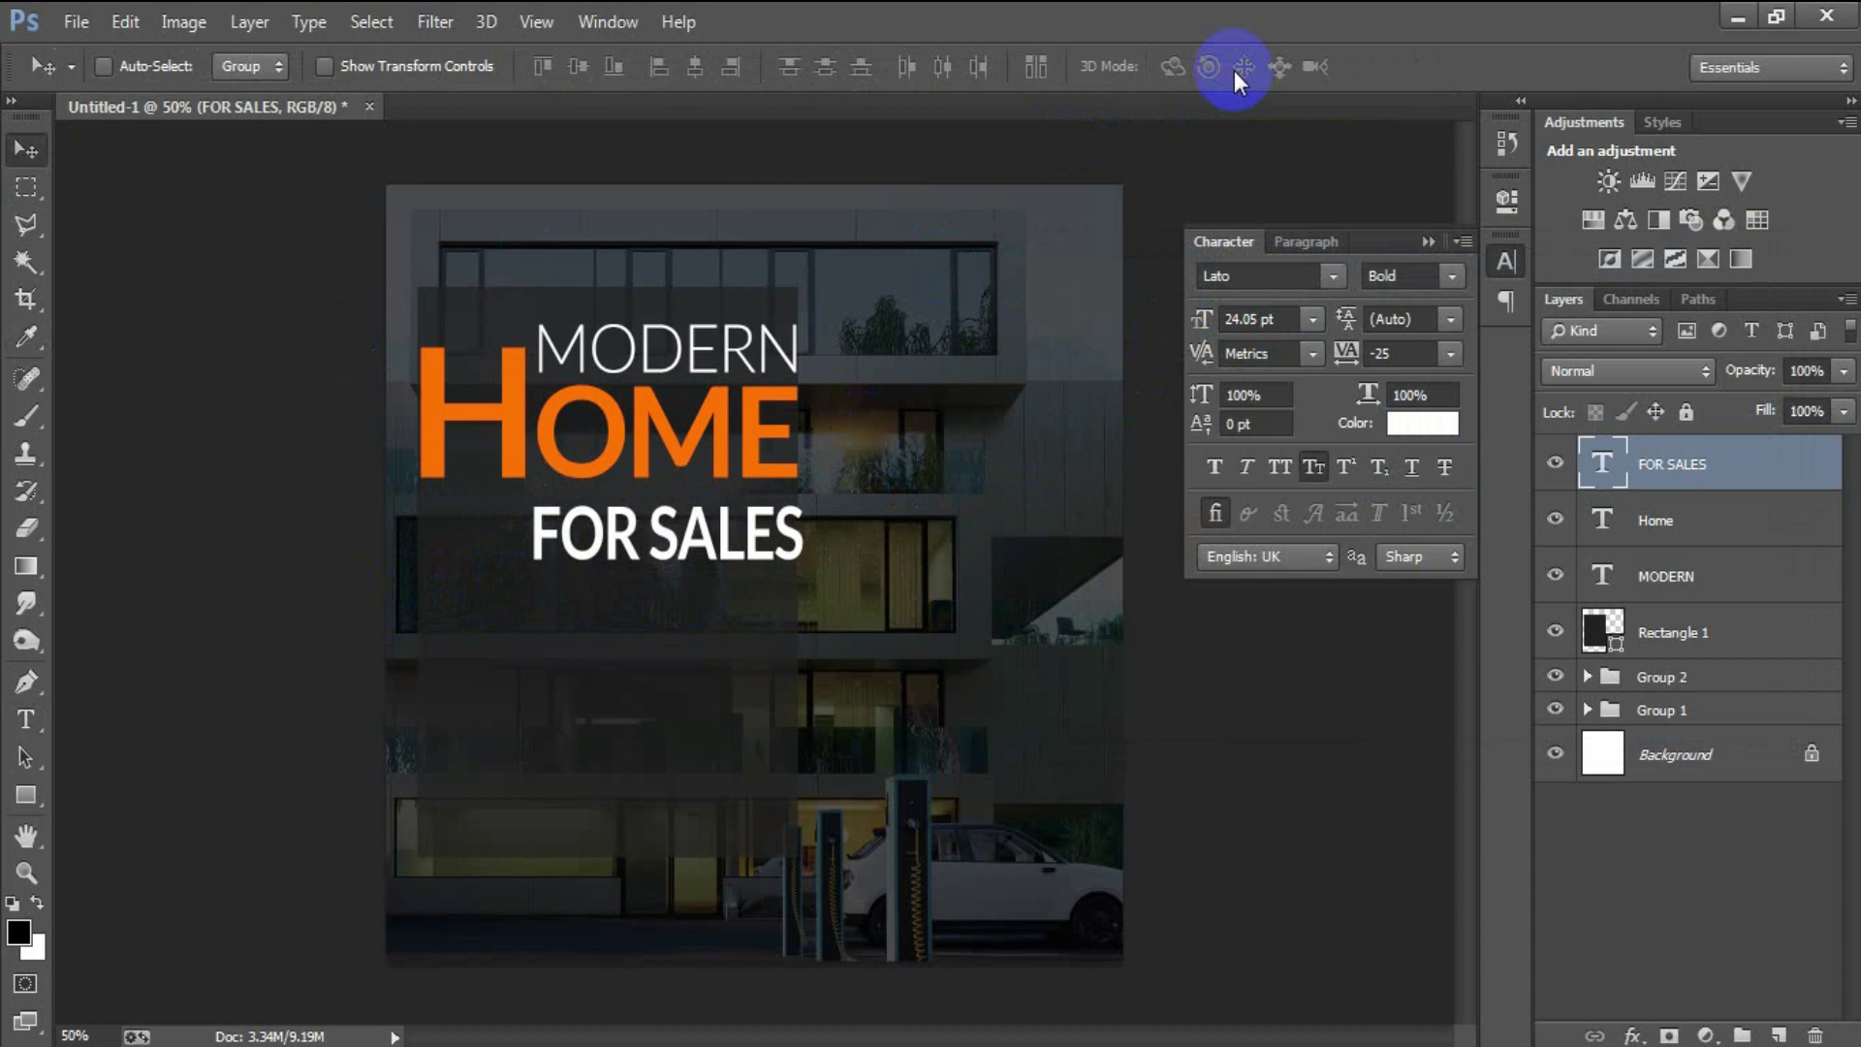
{"action": "key", "text": "shift+Up"}
{"action": "key", "text": "shift+Up"}
{"action": "key", "text": "shift+Up"}
{"action": "key", "text": "shift+Up"}
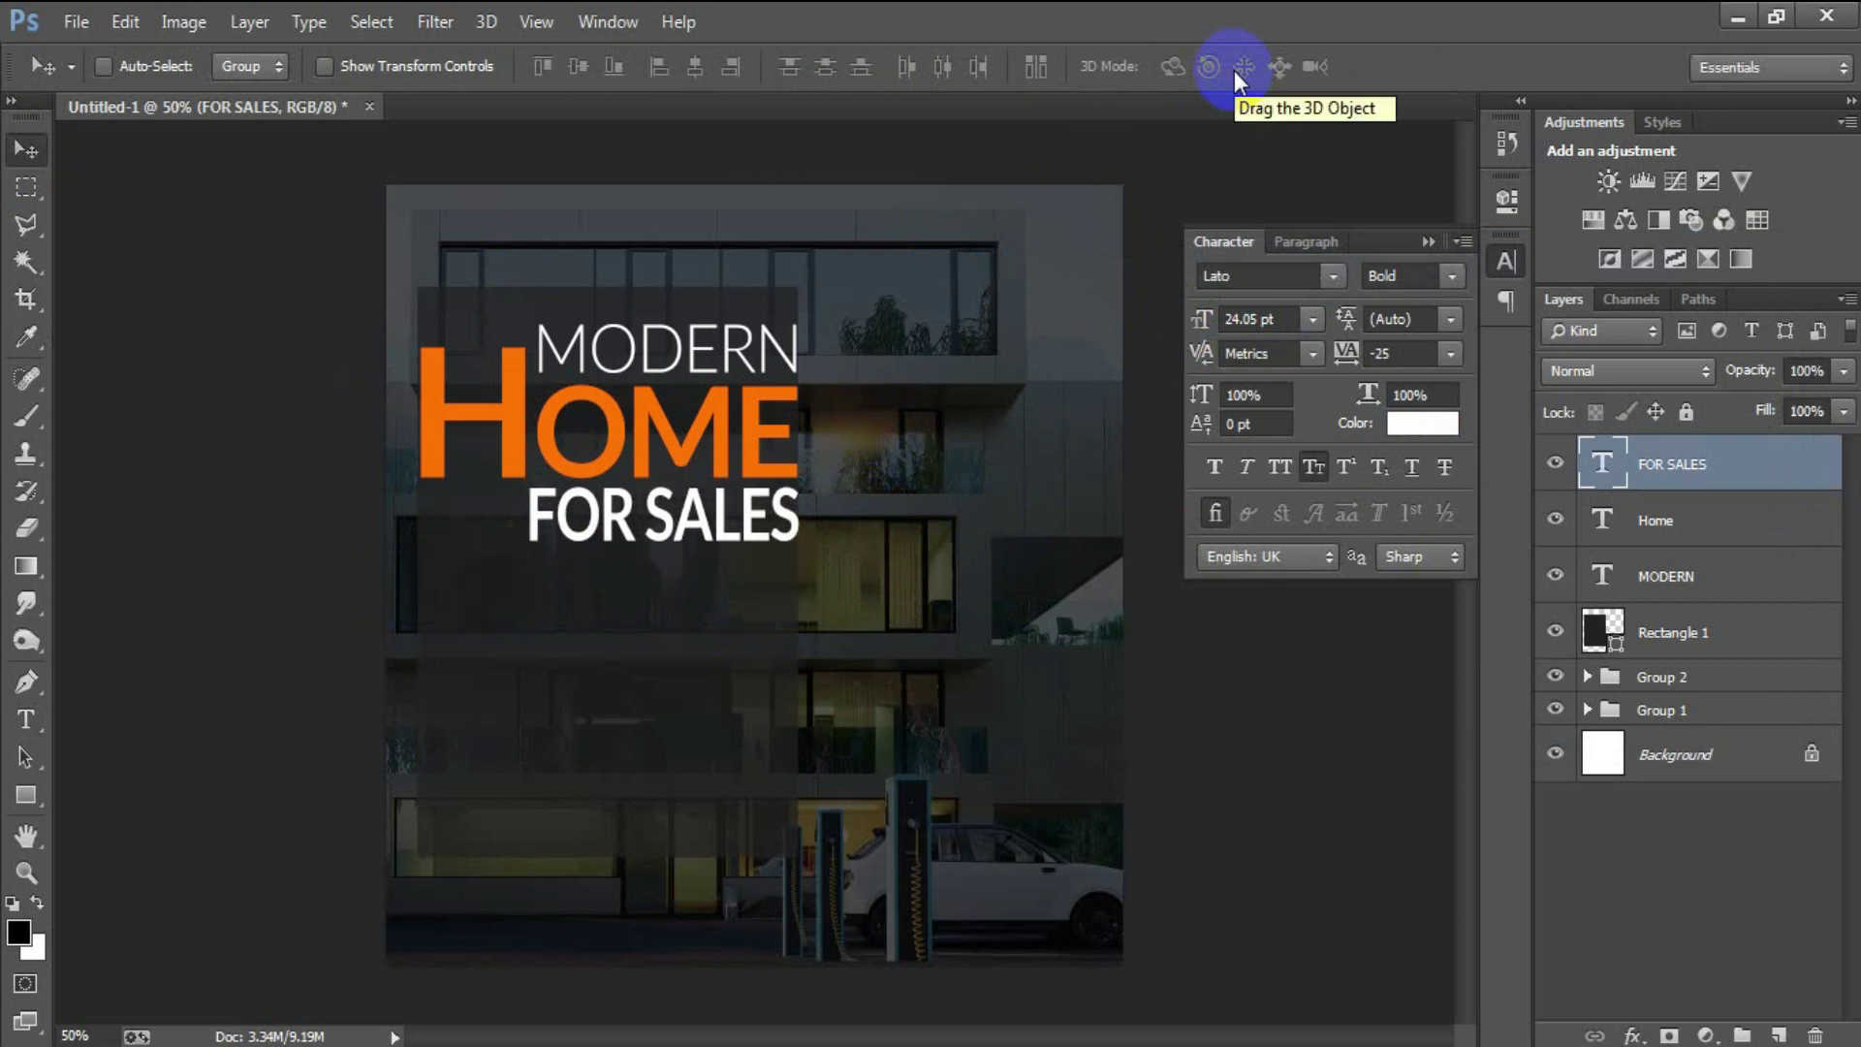
Narrow the FOR SALES text to 97.50% width from its left side to line up with MODERN's left edge
{"action": "key", "text": "ctrl+t"}
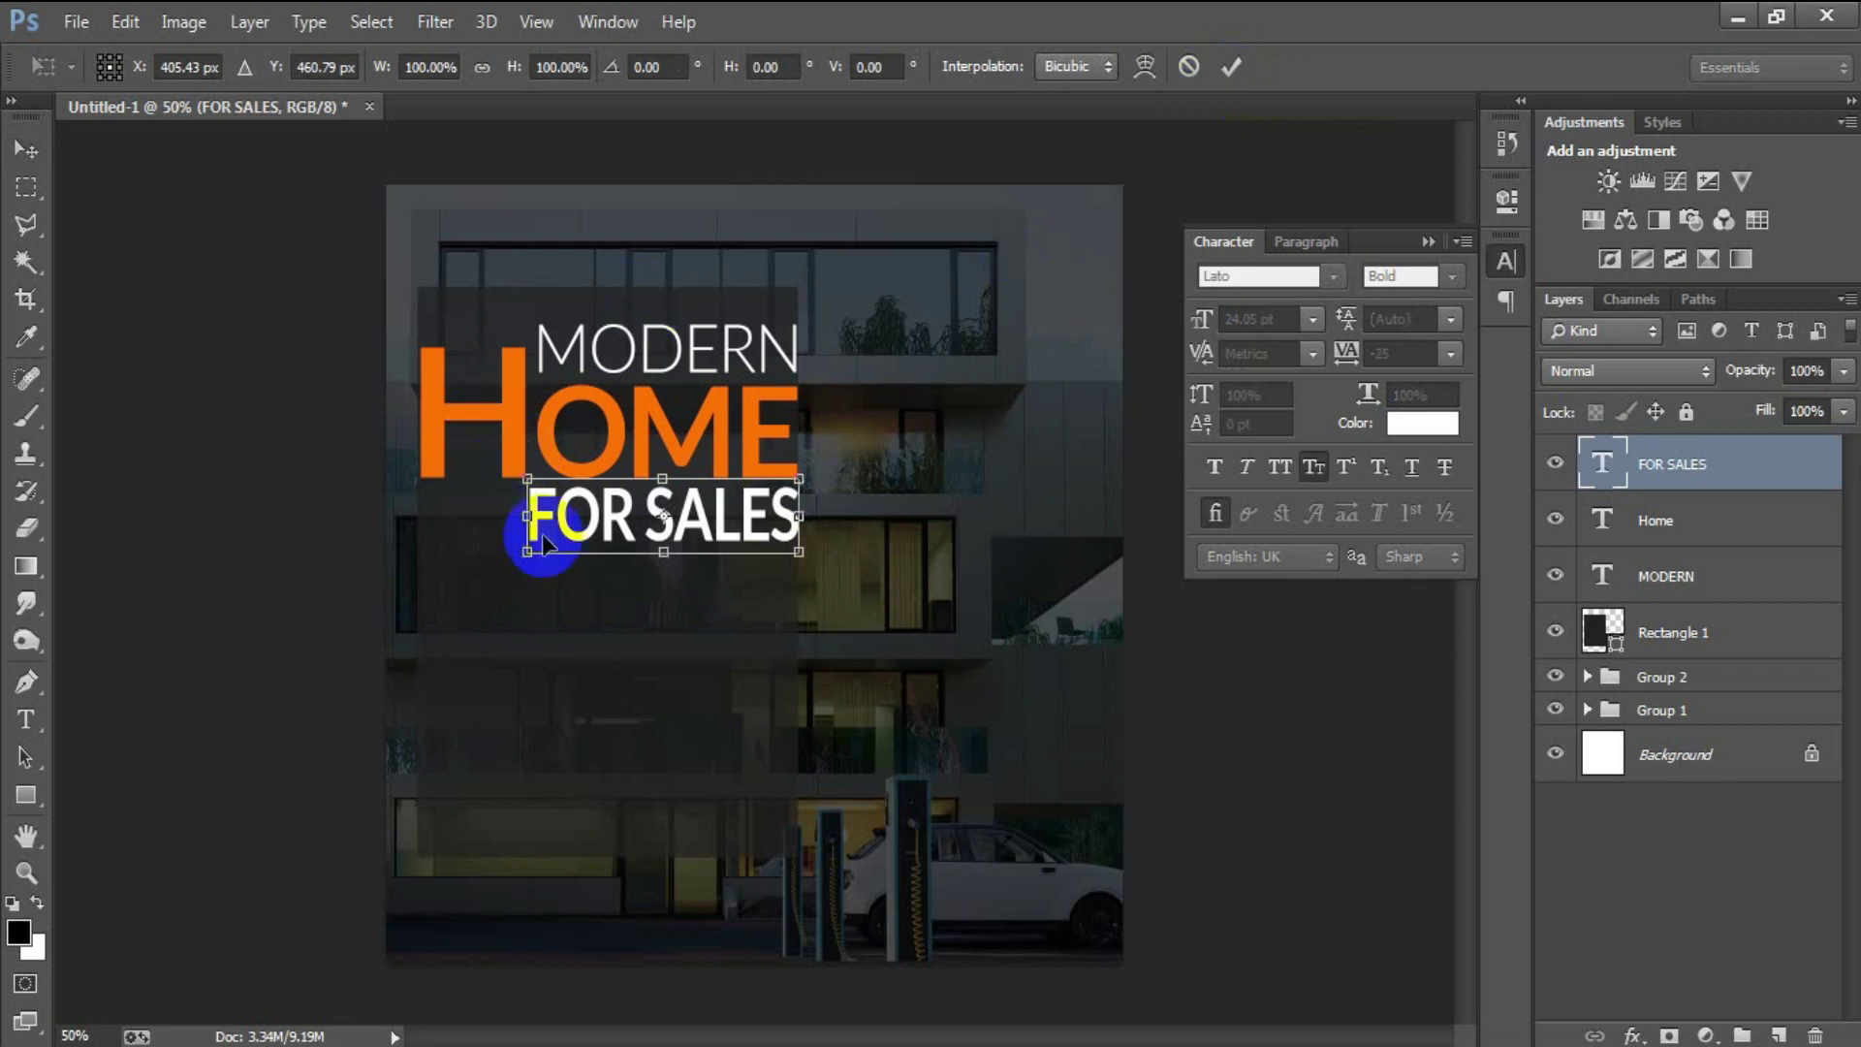
{"action": "left_click_drag", "start_coordinate": [527, 515], "coordinate": [534, 517]}
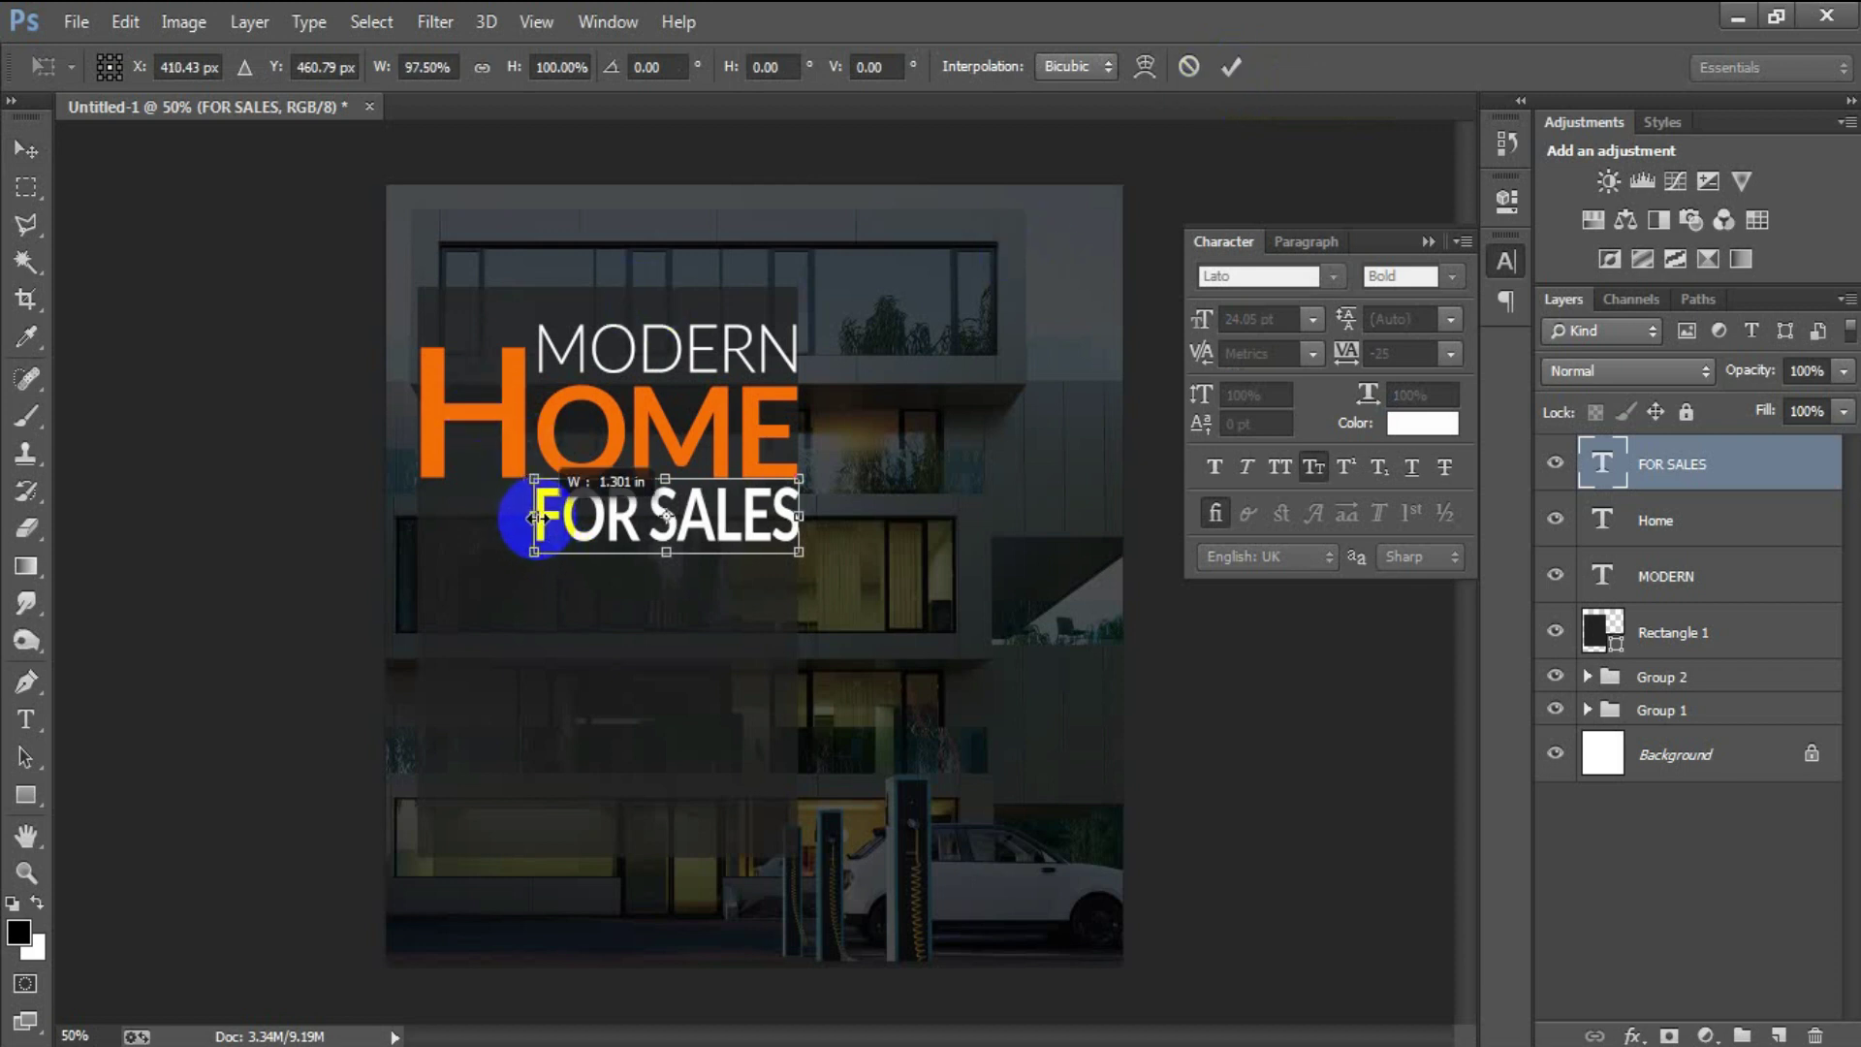
{"action": "left_click", "coordinate": [1230, 66]}
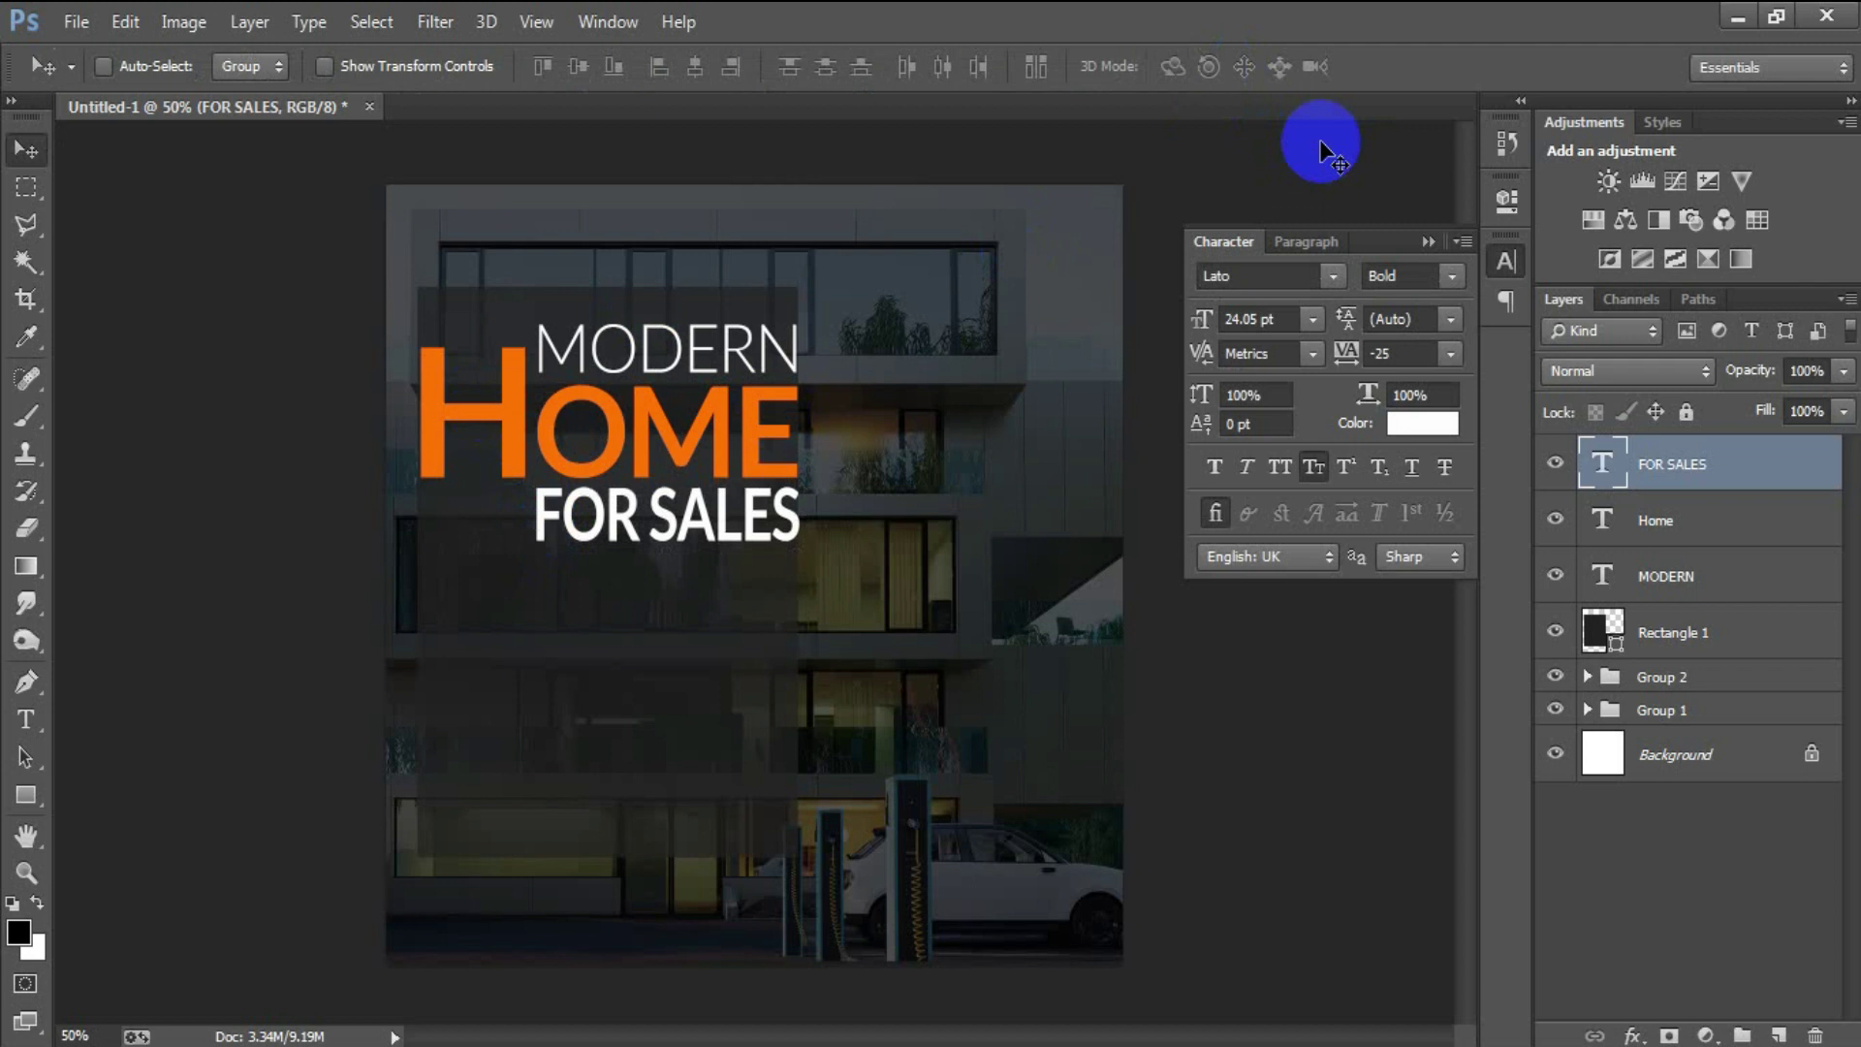
Select the MODERN, Home and FOR SALES layers together and nudge the title block slightly upward
{"action": "left_click", "coordinate": [1726, 593]}
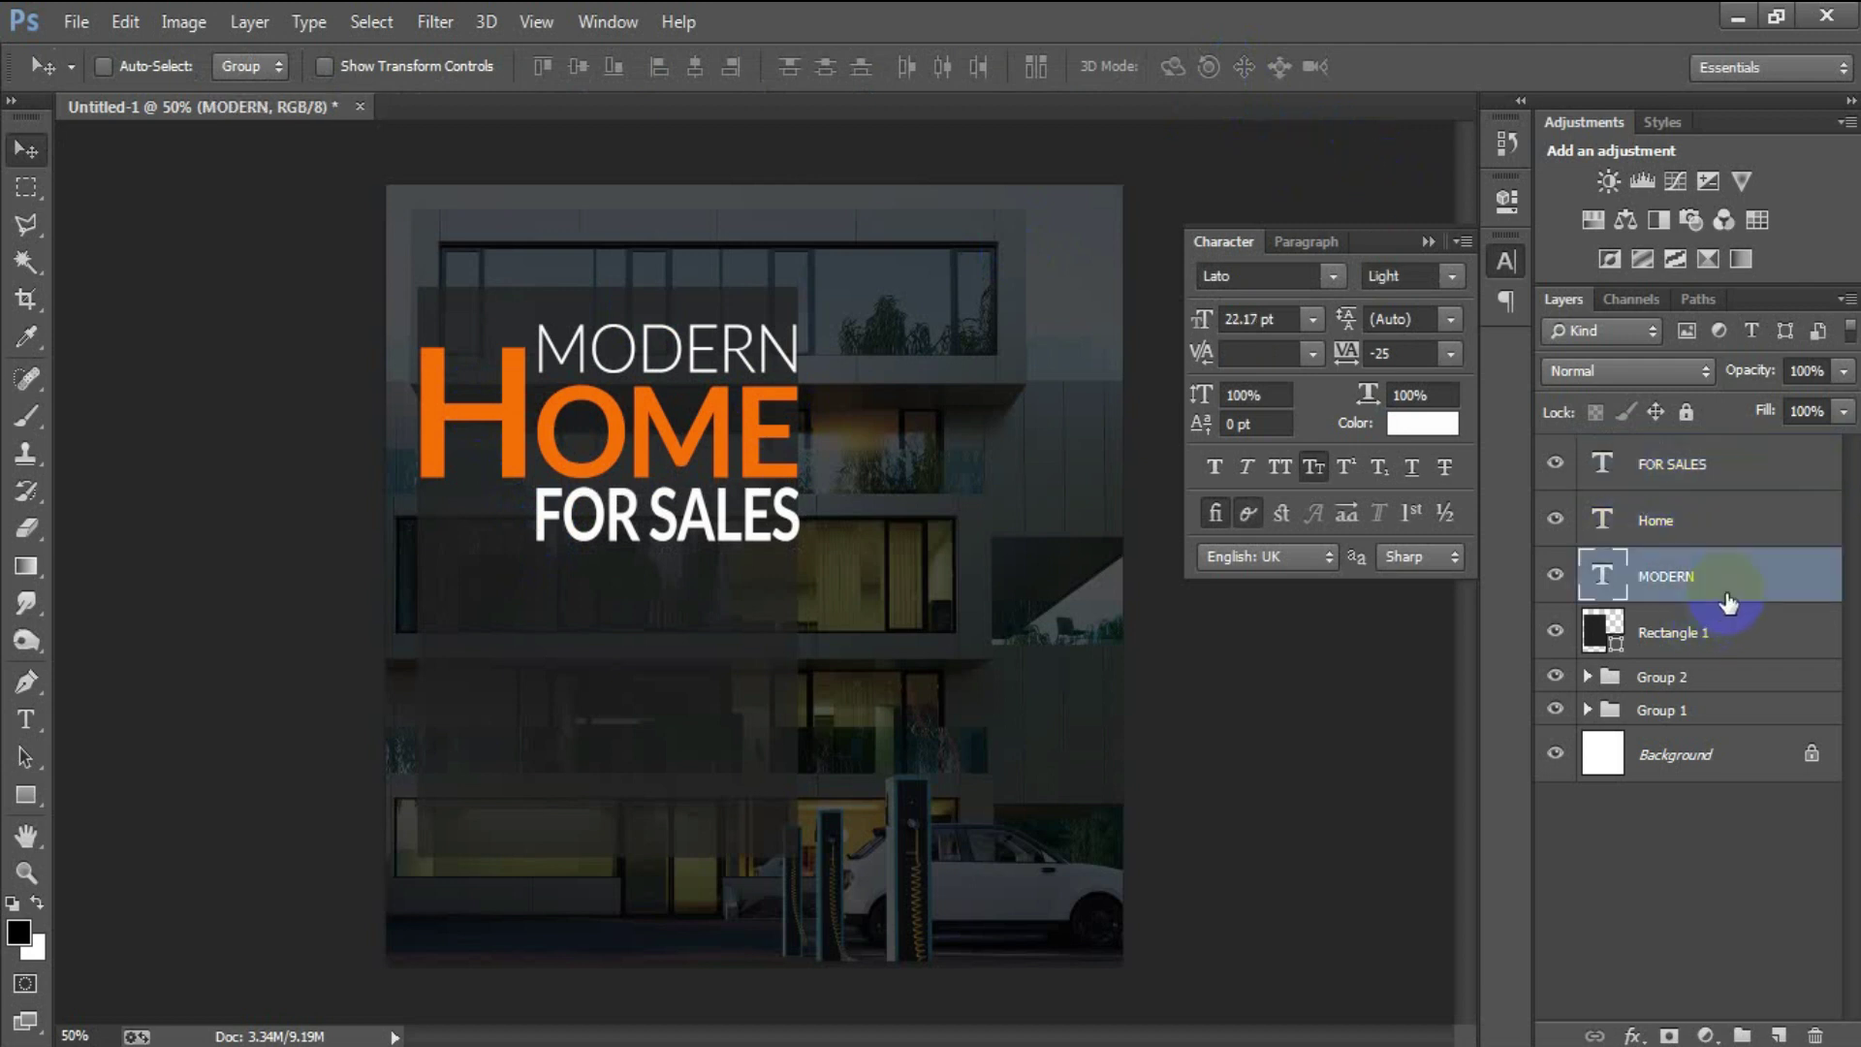
{"action": "left_click", "coordinate": [1701, 471], "text": "shift"}
{"action": "key", "text": "Up"}
{"action": "key", "text": "Up"}
{"action": "key", "text": "Up"}
{"action": "key", "text": "Up"}
{"action": "key", "text": "Up"}
{"action": "key", "text": "Up"}
{"action": "key", "text": "Up"}
{"action": "key", "text": "Up"}
{"action": "key", "text": "Up"}
{"action": "key", "text": "Up"}
{"action": "key", "text": "Up"}
{"action": "key", "text": "Up"}
{"action": "key", "text": "Up"}
{"action": "key", "text": "Up"}
{"action": "key", "text": "Up"}
{"action": "key", "text": "Up"}
{"action": "left_click", "coordinate": [1701, 471]}
Place the Lorem Ipsum artwork, the blank-looking file with a long zero-filled name ending in 1, as a linked file
{"action": "left_click", "coordinate": [74, 29]}
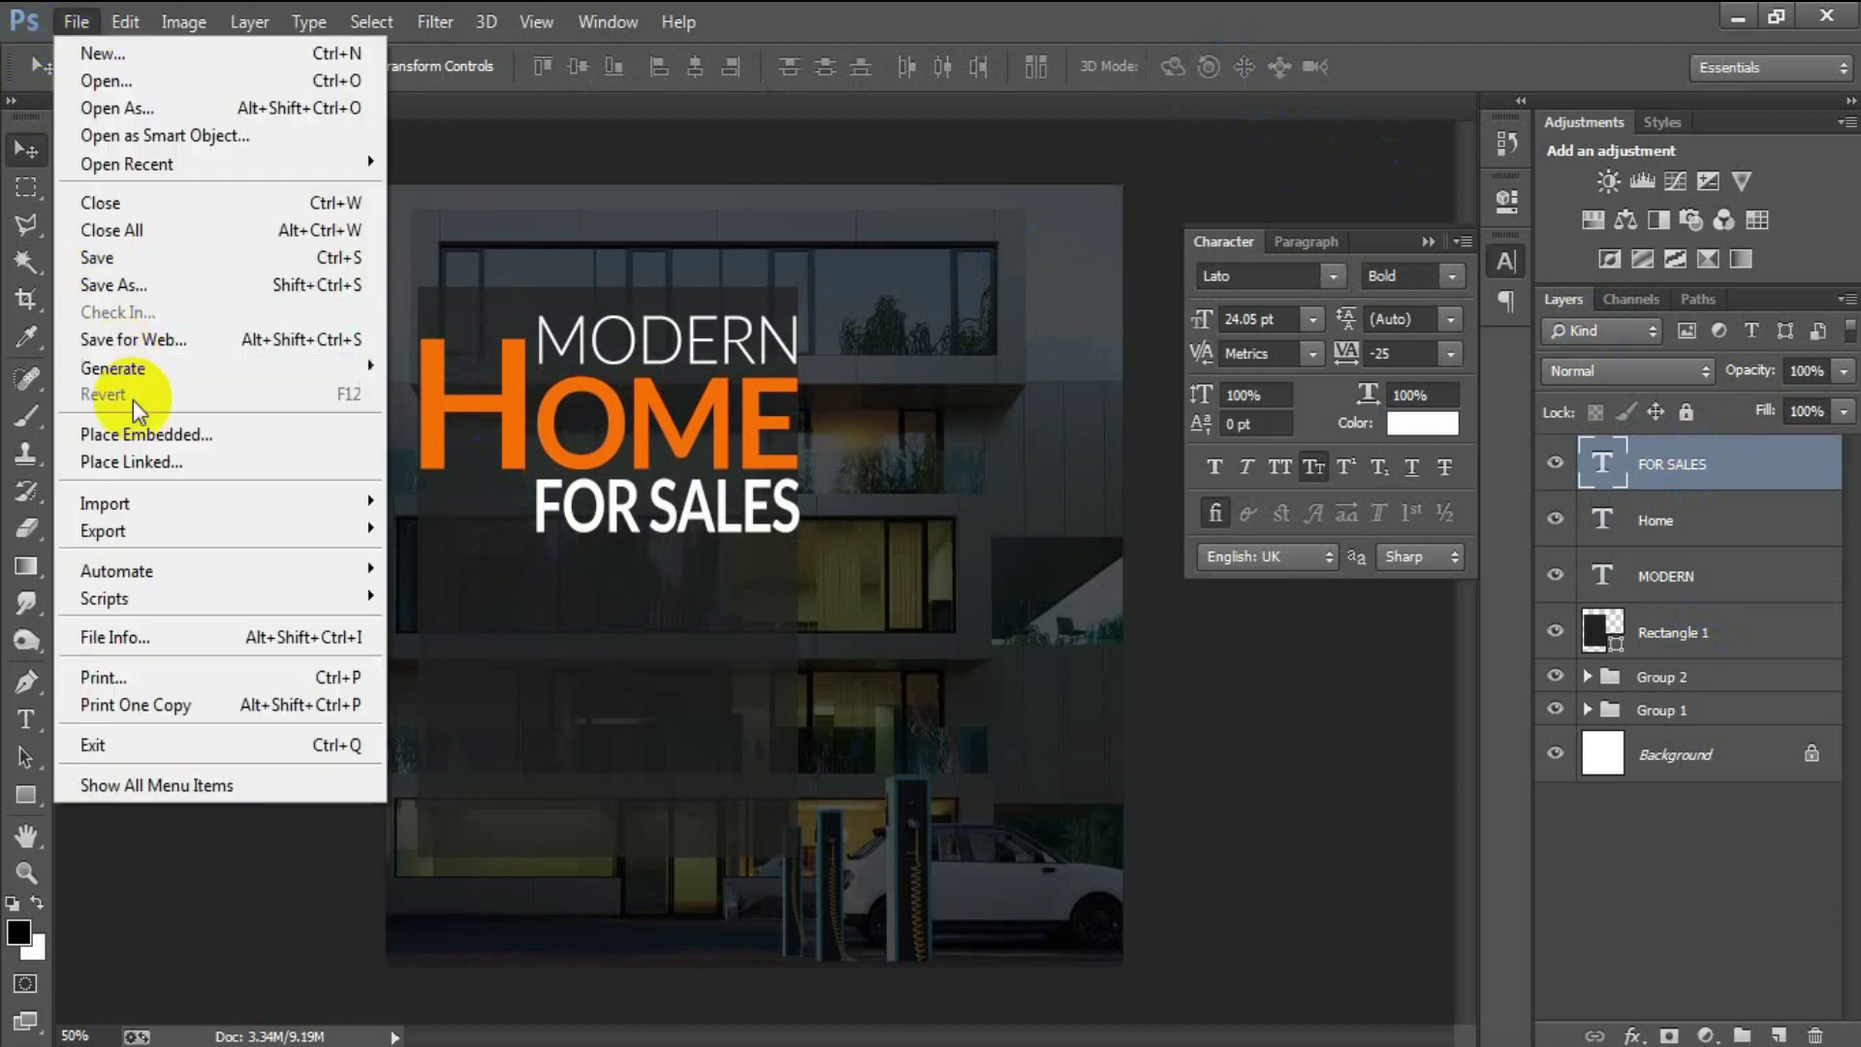
{"action": "left_click", "coordinate": [177, 473]}
{"action": "double_click", "coordinate": [1294, 281]}
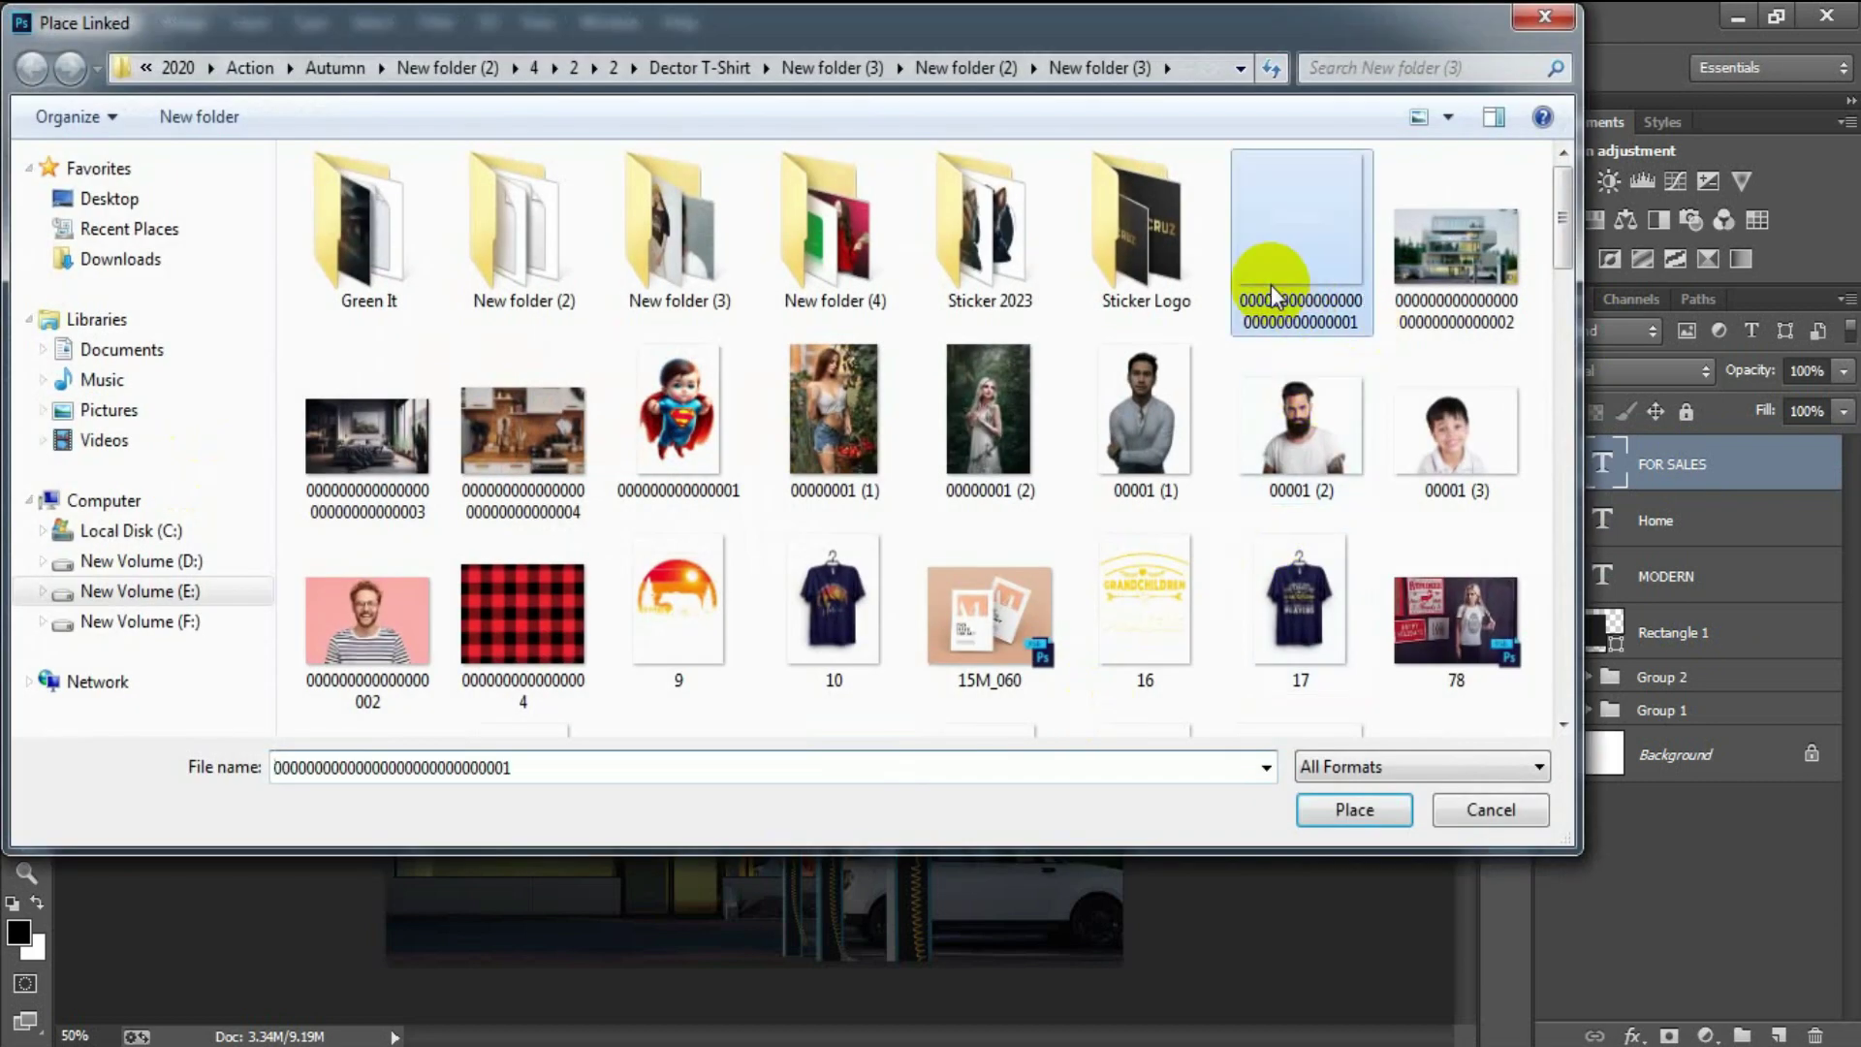
Scale the placed Lorem Ipsum text to 120.19% and position it below FOR SALES, starting at the rectangle's left edge
{"action": "left_click_drag", "start_coordinate": [968, 698], "coordinate": [840, 739]}
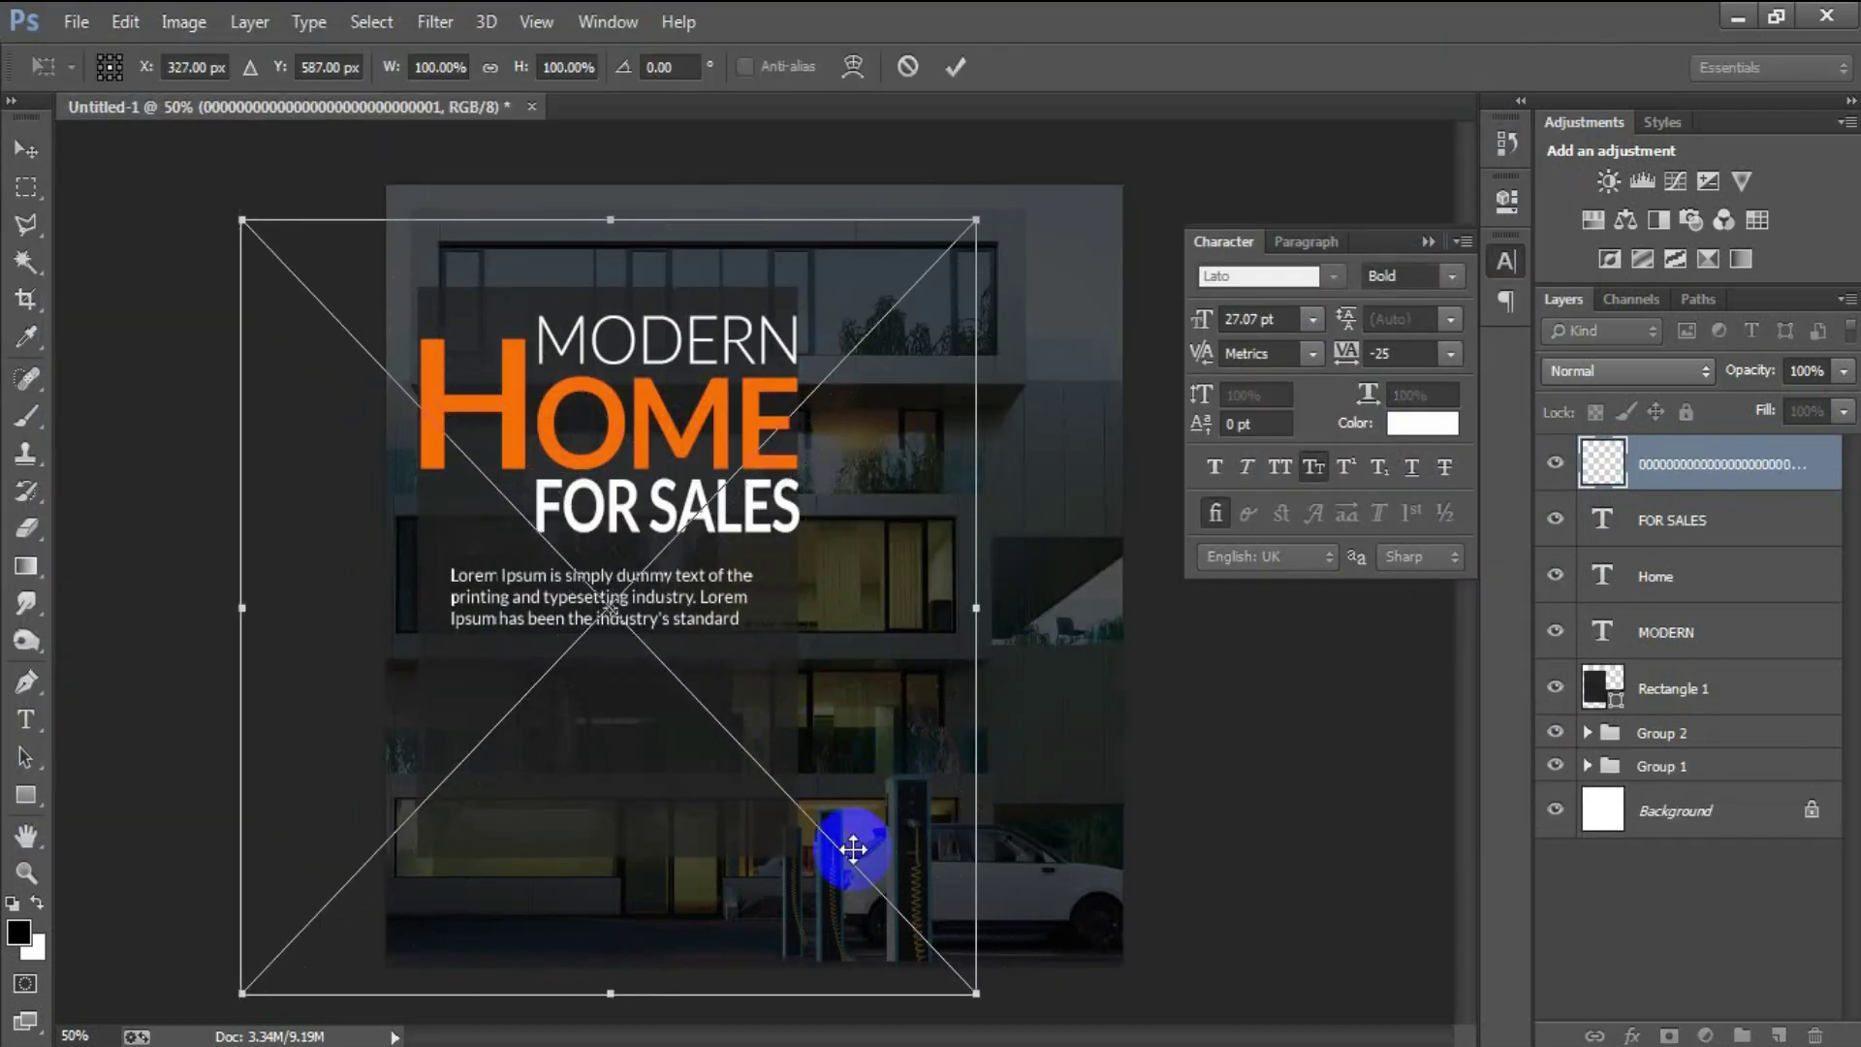
{"action": "left_click_drag", "start_coordinate": [977, 990], "coordinate": [1055, 1037]}
{"action": "left_click_drag", "start_coordinate": [942, 748], "coordinate": [946, 762]}
{"action": "left_click", "coordinate": [957, 65]}
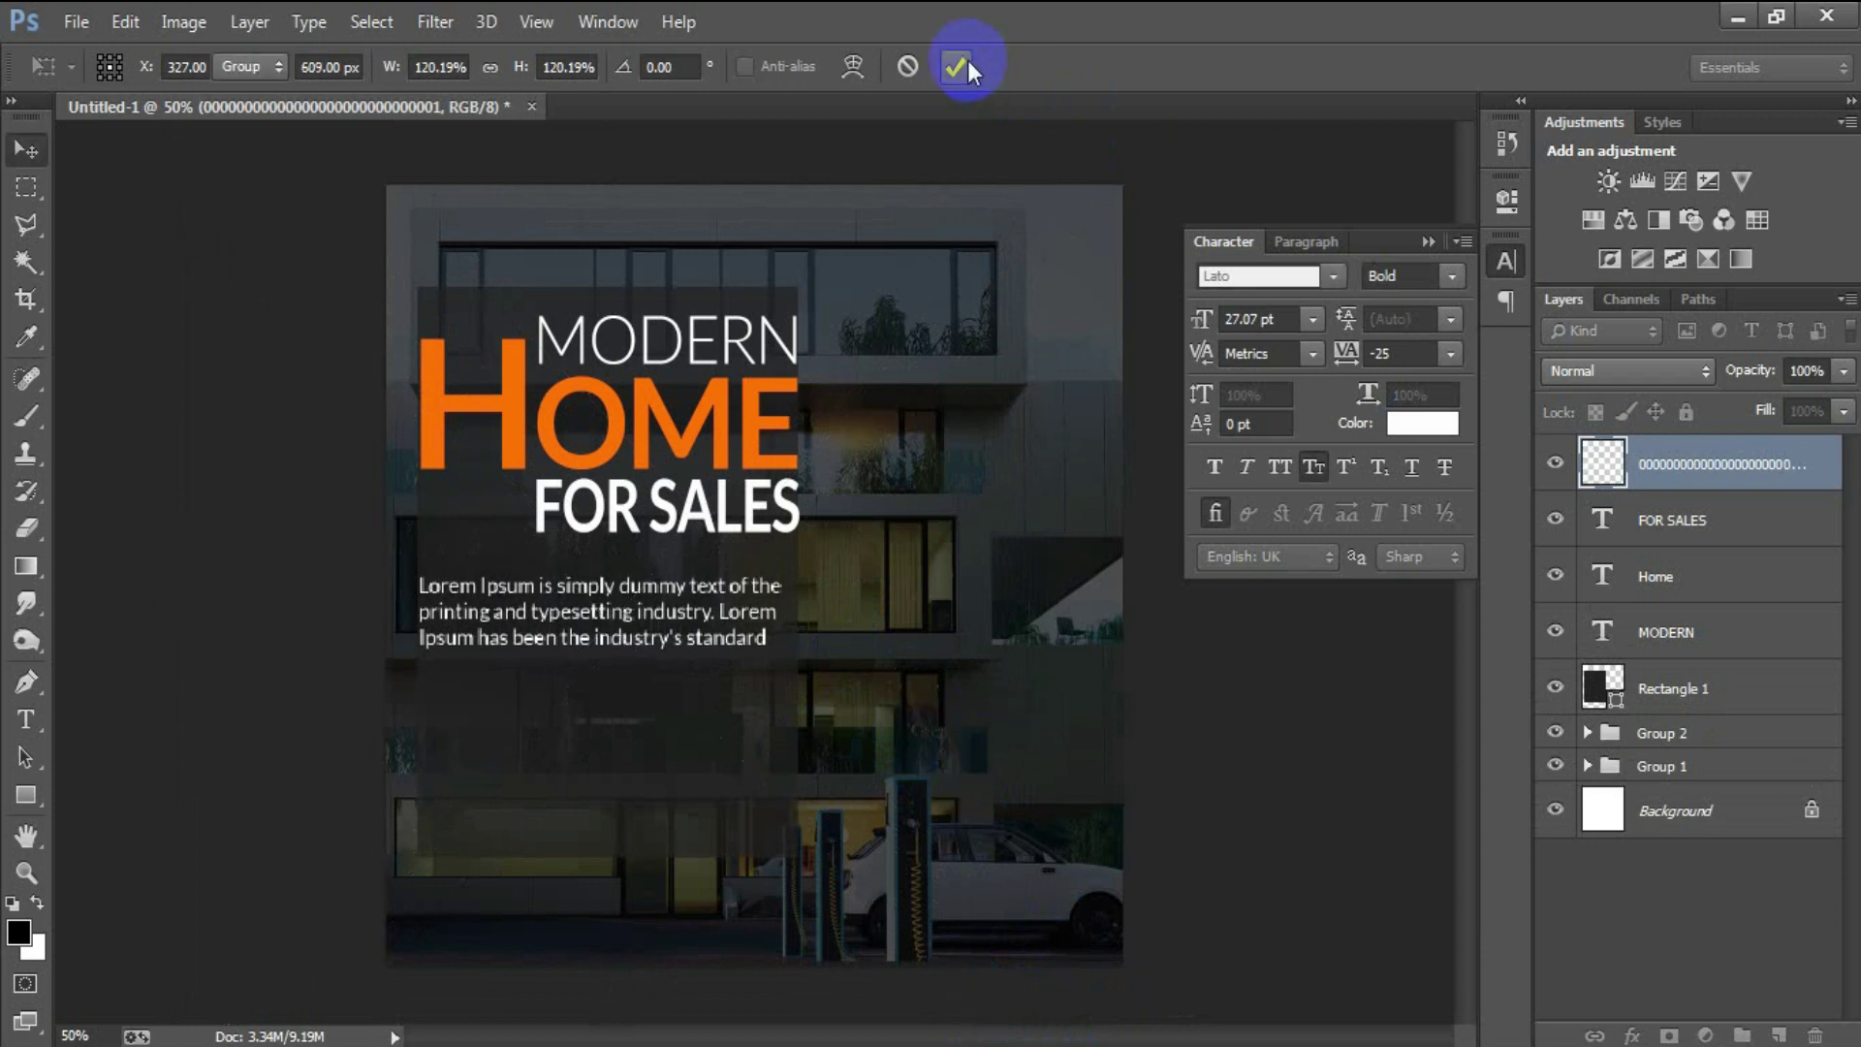
Nudge the placed Lorem Ipsum paragraph slightly upward beneath the title block
{"action": "key", "text": "Up"}
{"action": "key", "text": "Up"}
{"action": "key", "text": "Up"}
{"action": "key", "text": "Up"}
{"action": "key", "text": "Up"}
{"action": "key", "text": "Up"}
{"action": "key", "text": "Down"}
{"action": "key", "text": "Down"}
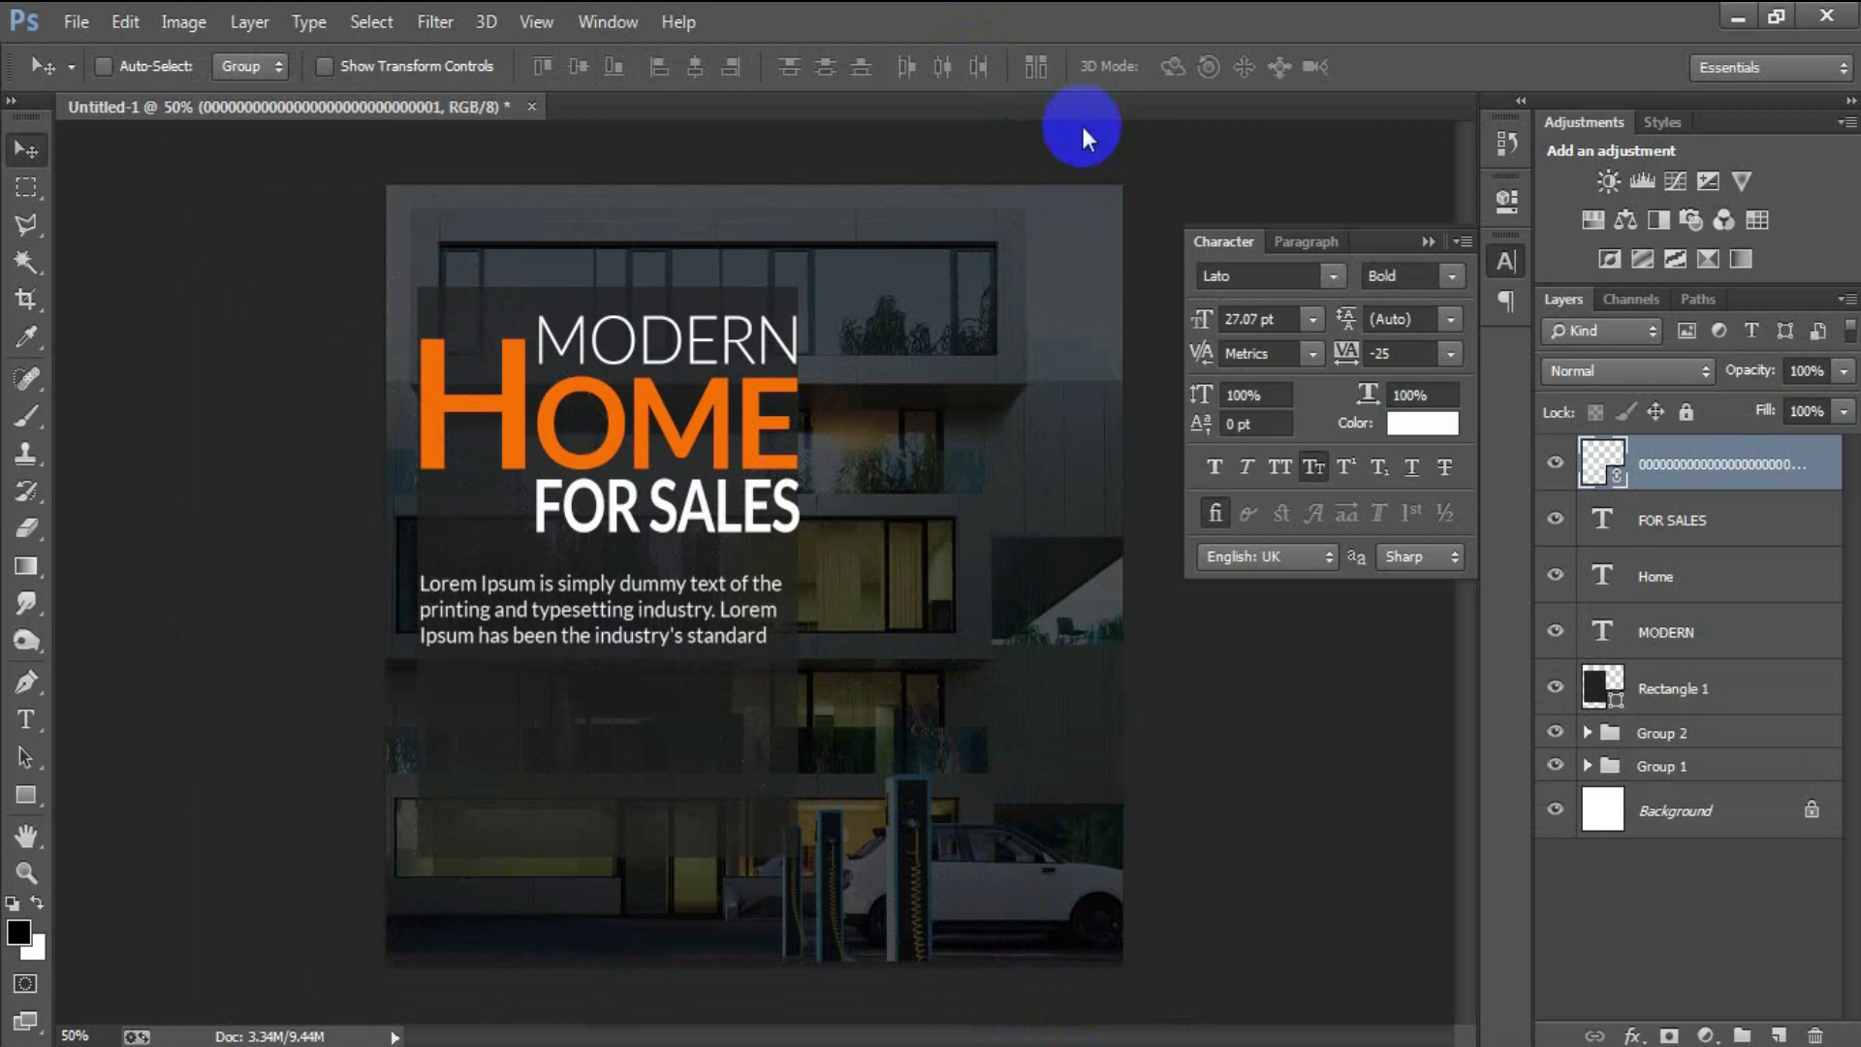
Extend the lower edge of the translucent Rectangle 1 slightly downward
{"action": "left_click", "coordinate": [1696, 690]}
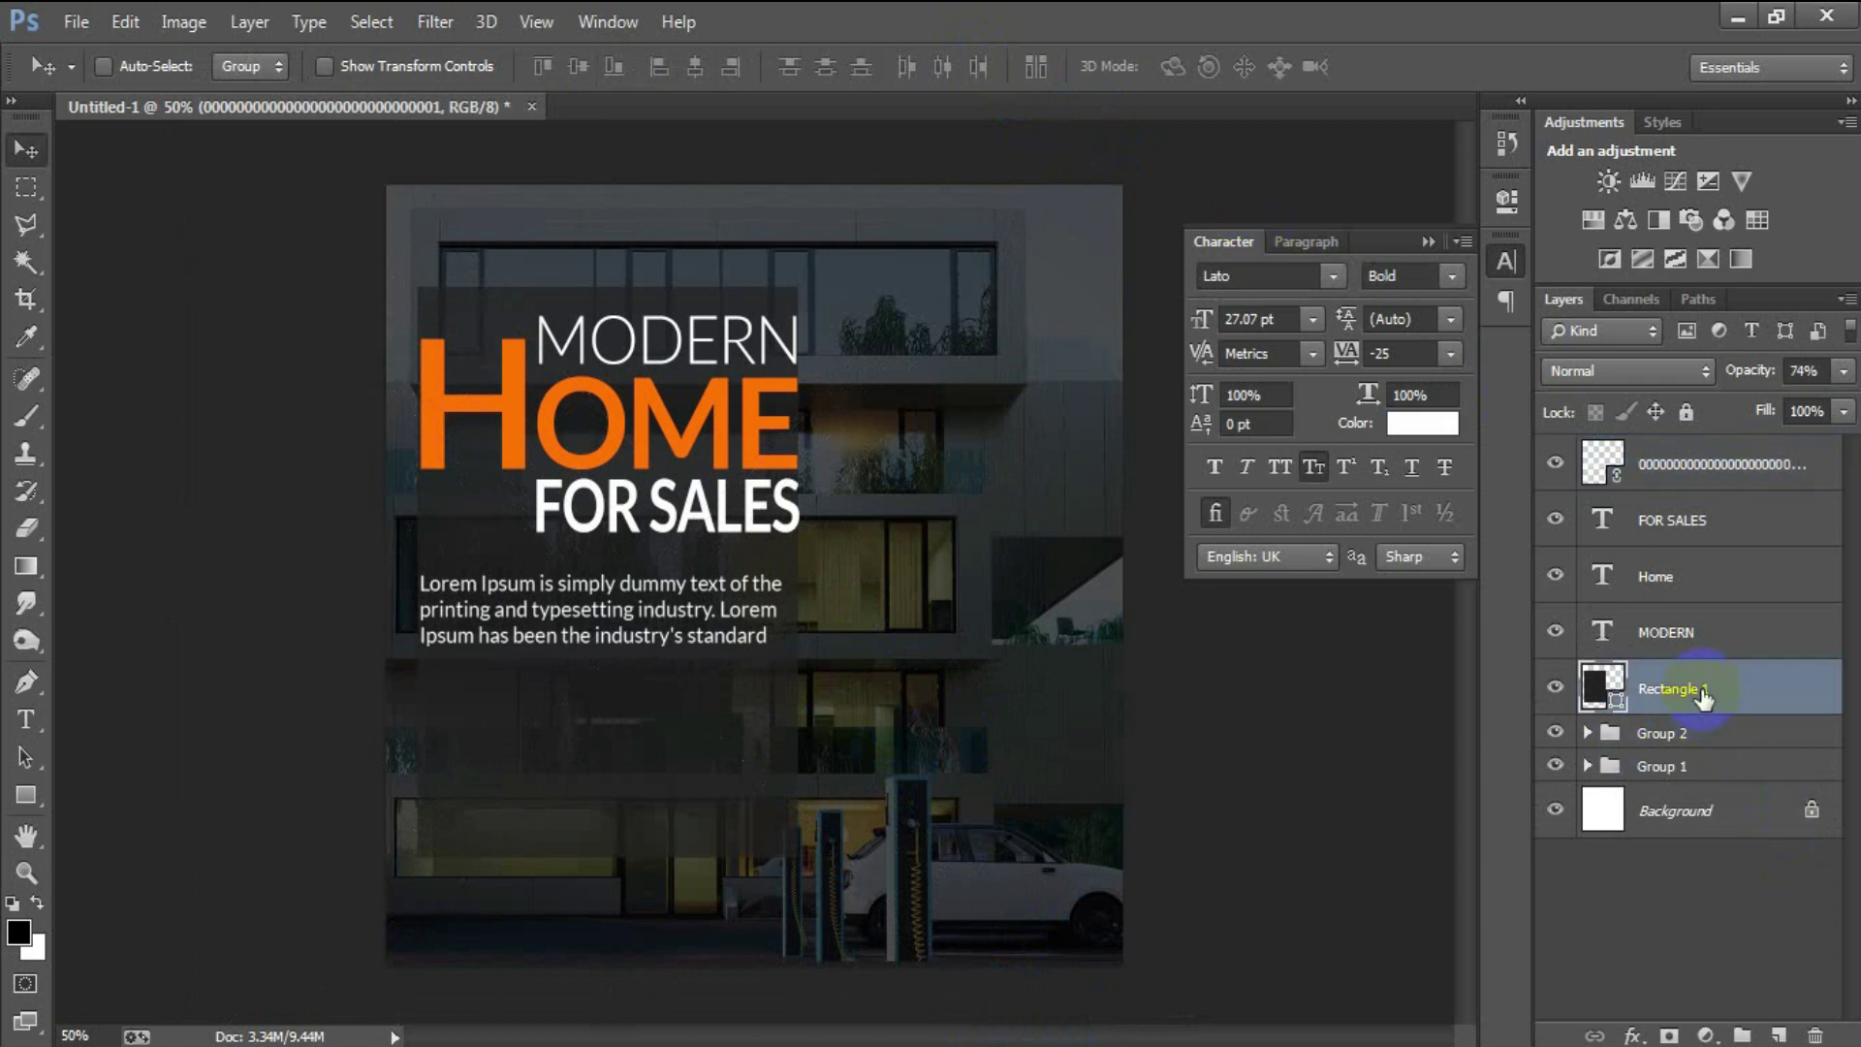
{"action": "key", "text": "ctrl+t"}
{"action": "left_click_drag", "start_coordinate": [609, 857], "coordinate": [611, 862]}
{"action": "left_click", "coordinate": [1231, 68]}
Group the placed paragraph, the three title text layers and Rectangle 1 together
{"action": "left_click", "coordinate": [1710, 480]}
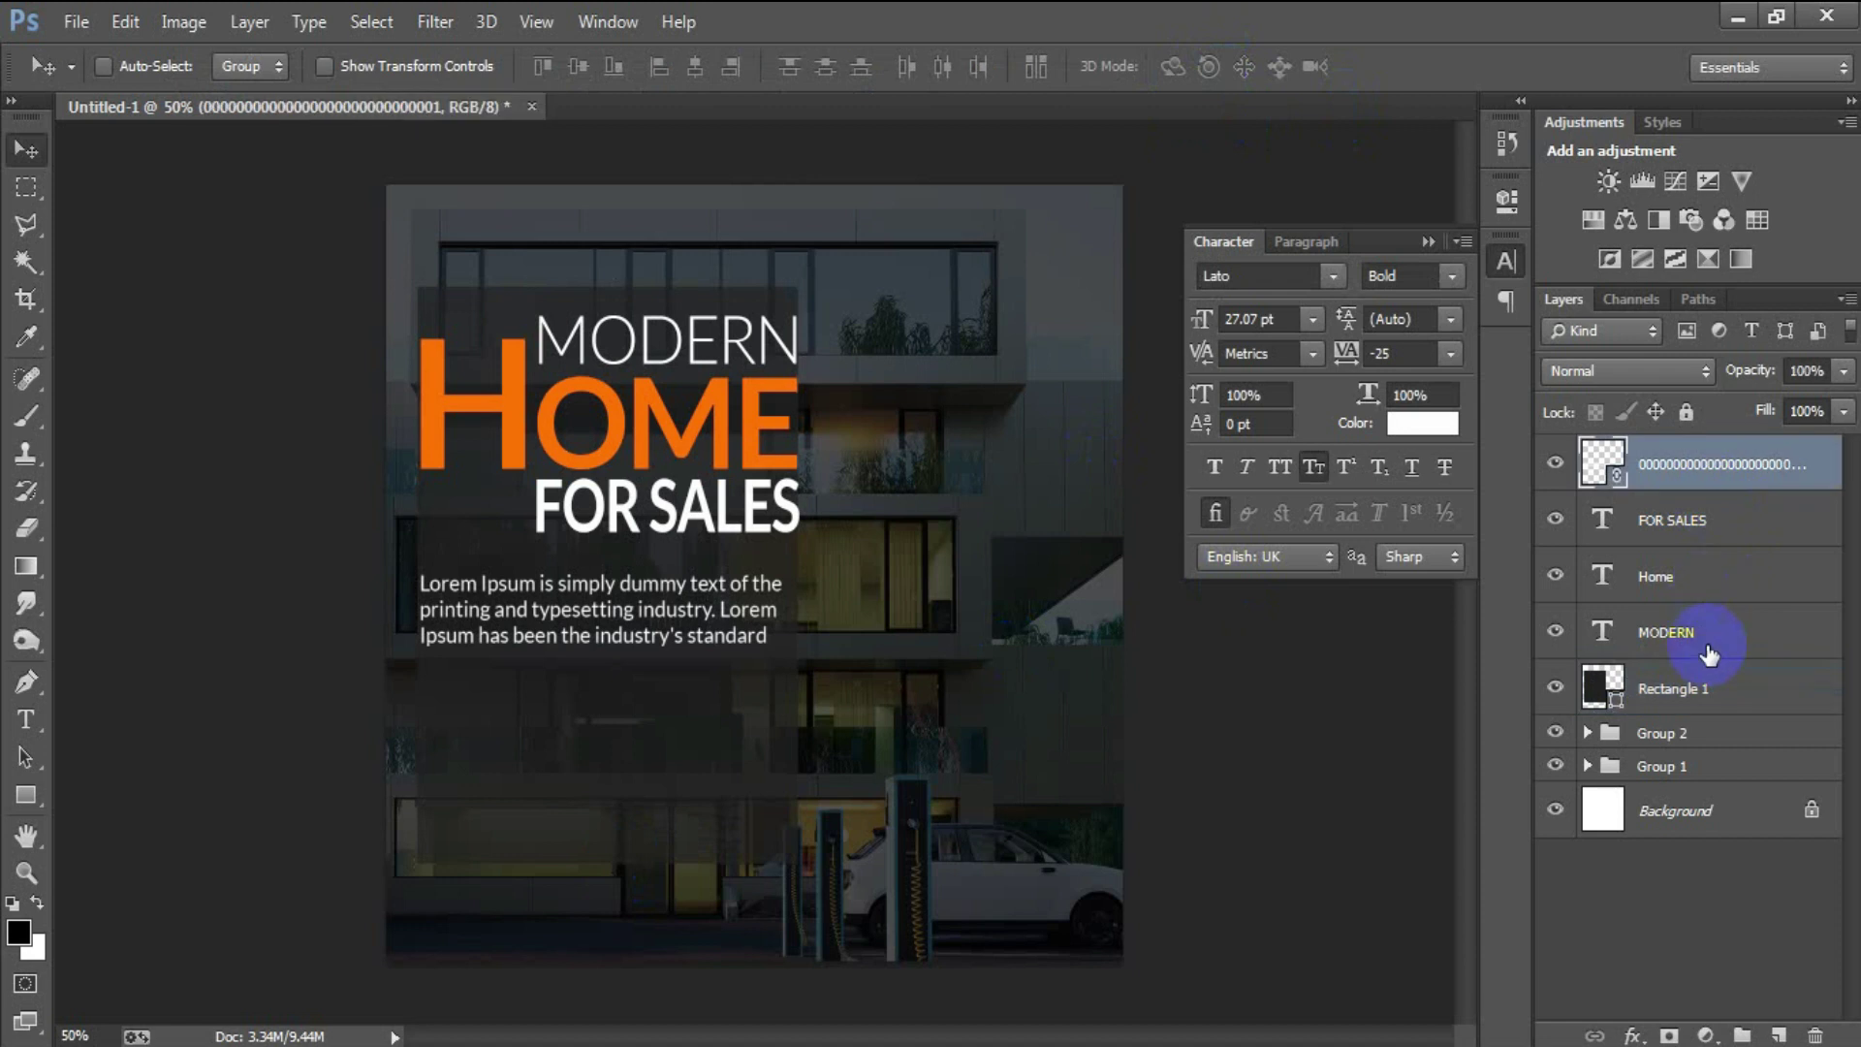
{"action": "left_click", "coordinate": [1708, 688], "text": "shift"}
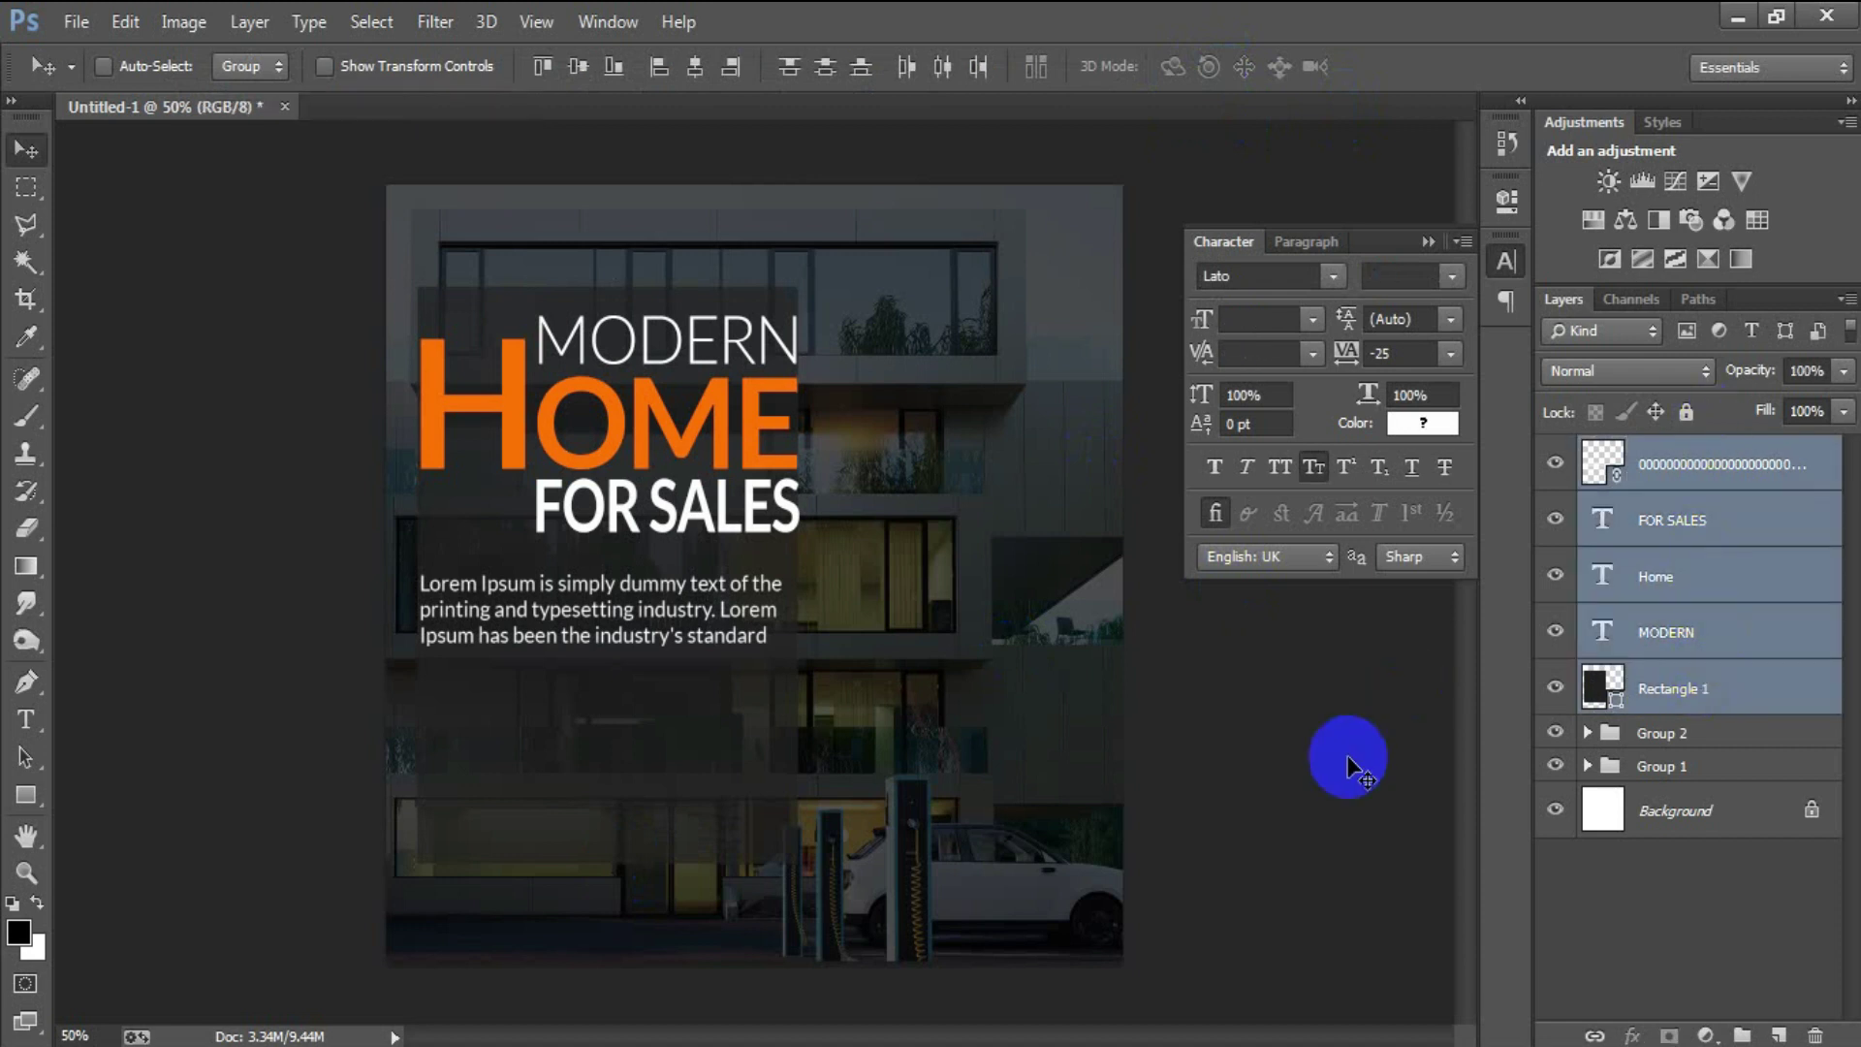
{"action": "key", "text": "ctrl+g"}
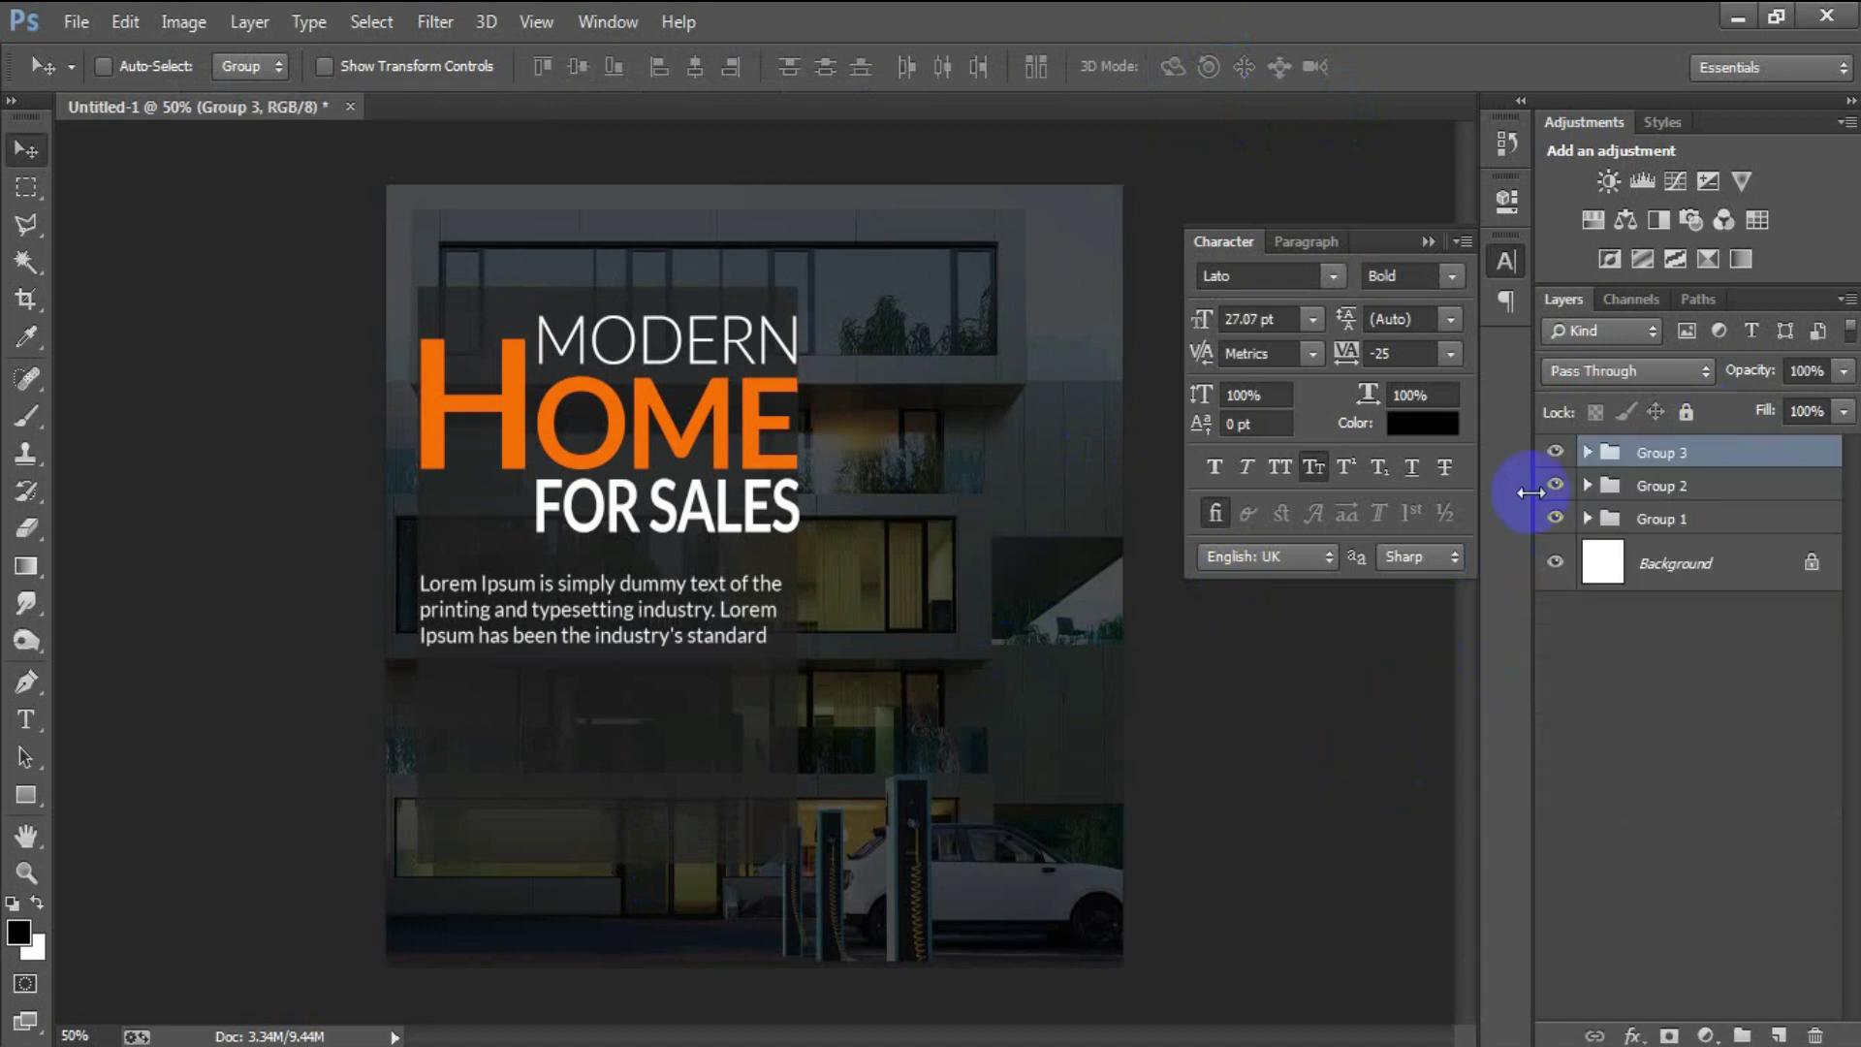
On a new layer, draw a 16 px circle with the Ellipse tool to the right of FOR SALES
{"action": "left_click", "coordinate": [1778, 1035]}
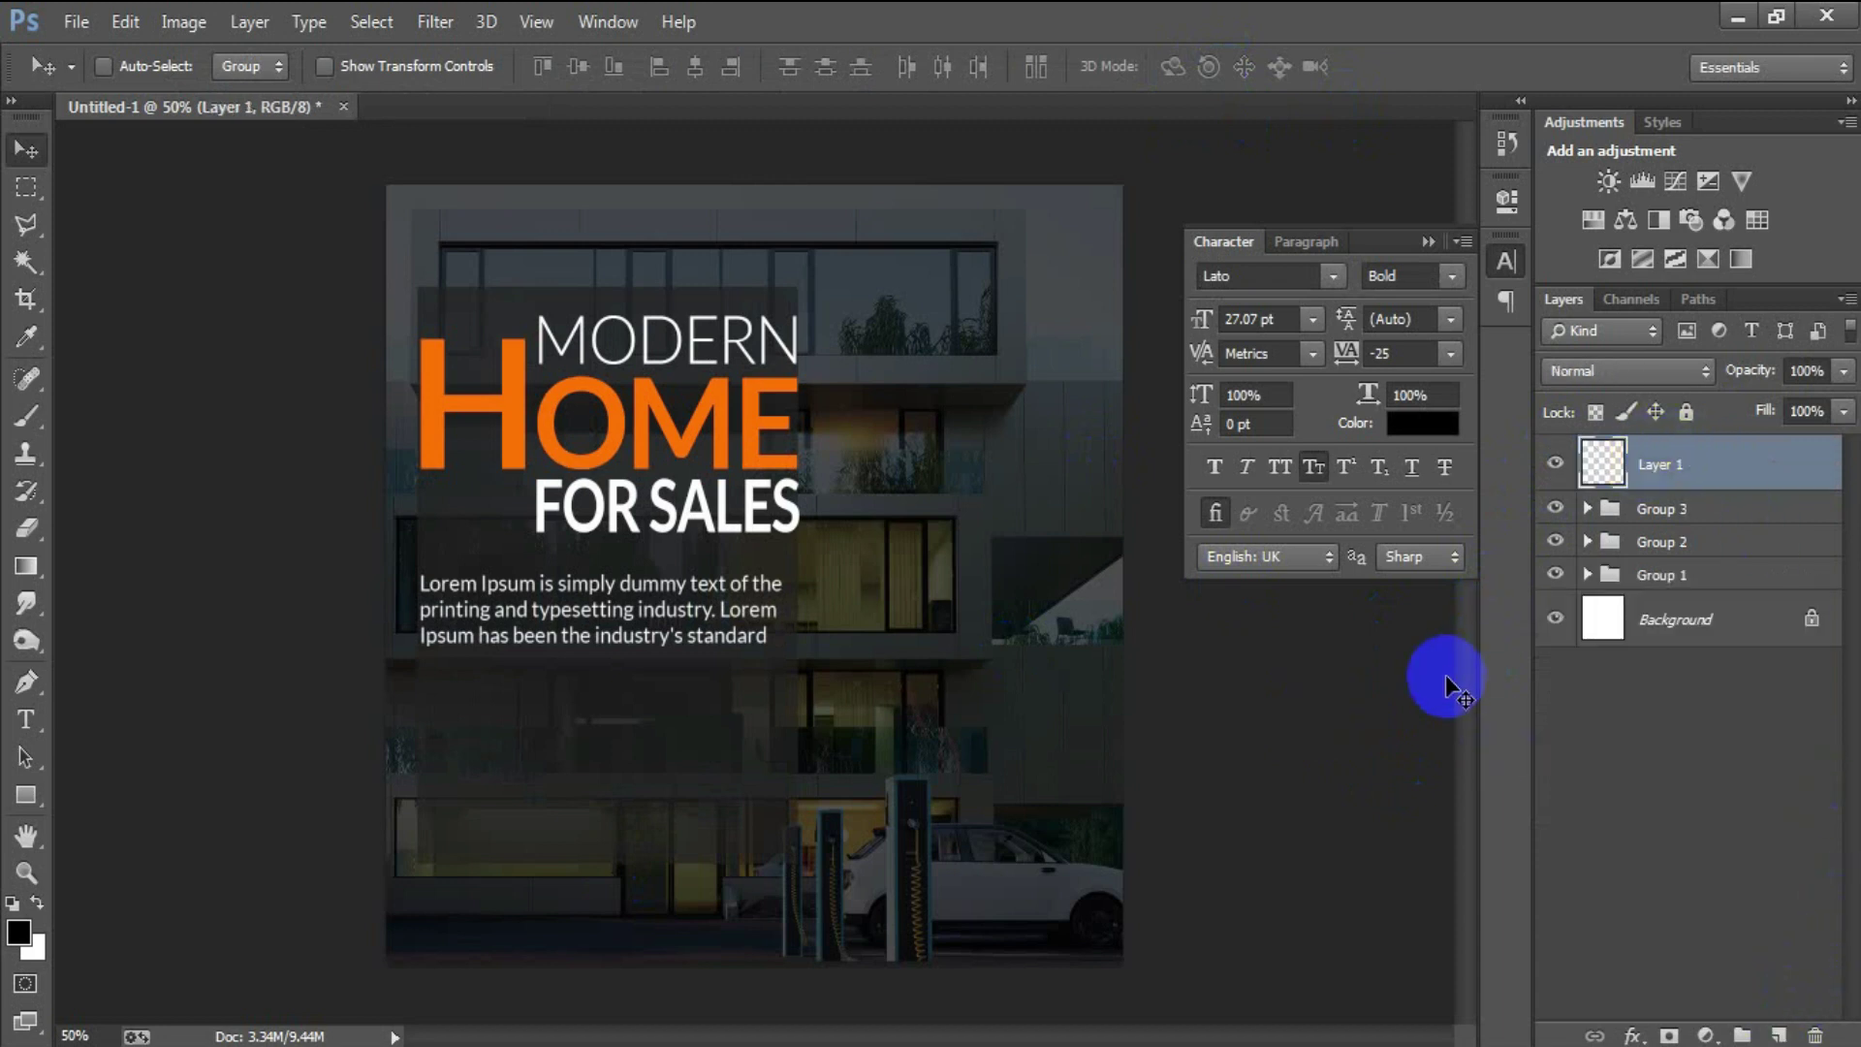
{"action": "left_click_drag", "start_coordinate": [39, 795], "coordinate": [107, 845]}
{"action": "left_click_drag", "start_coordinate": [947, 490], "coordinate": [960, 499]}
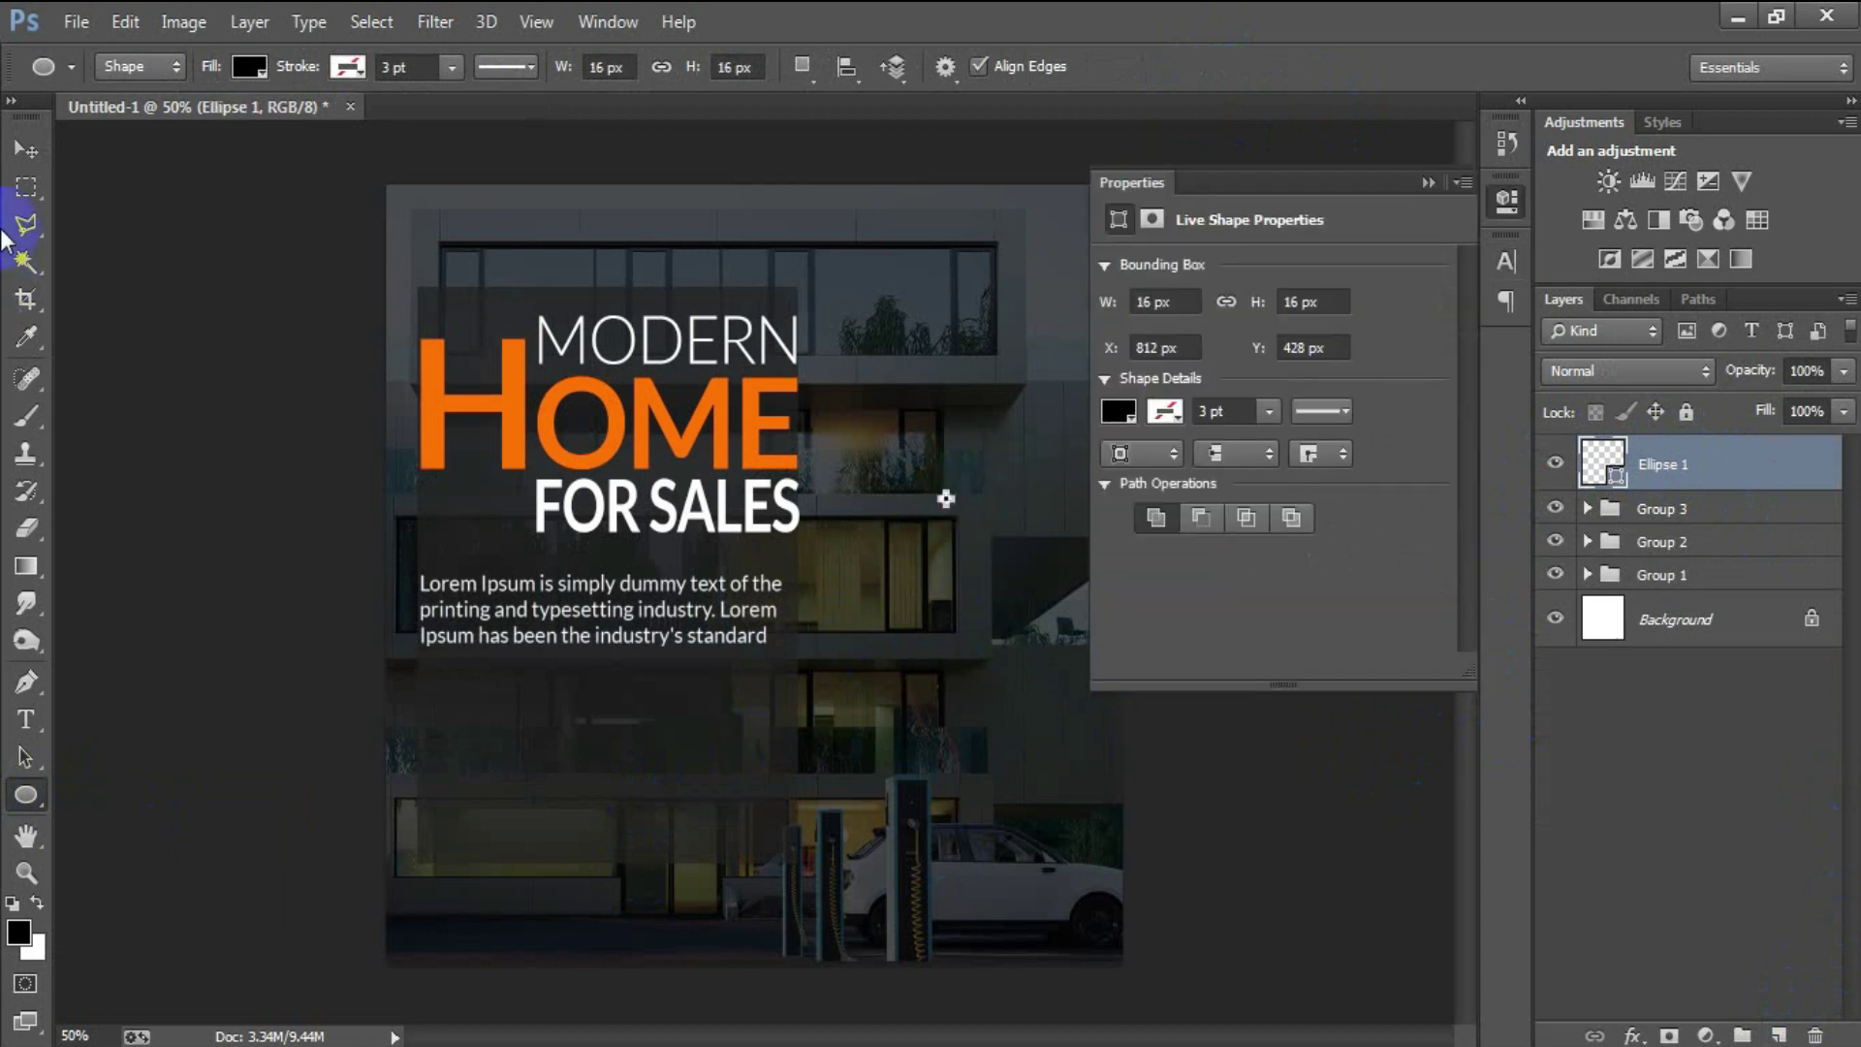
{"action": "left_click", "coordinate": [26, 148]}
Fill the circle with the orange sampled from Home and place it below the paragraph at X 51 px, Y 736 px
{"action": "double_click", "coordinate": [1601, 462]}
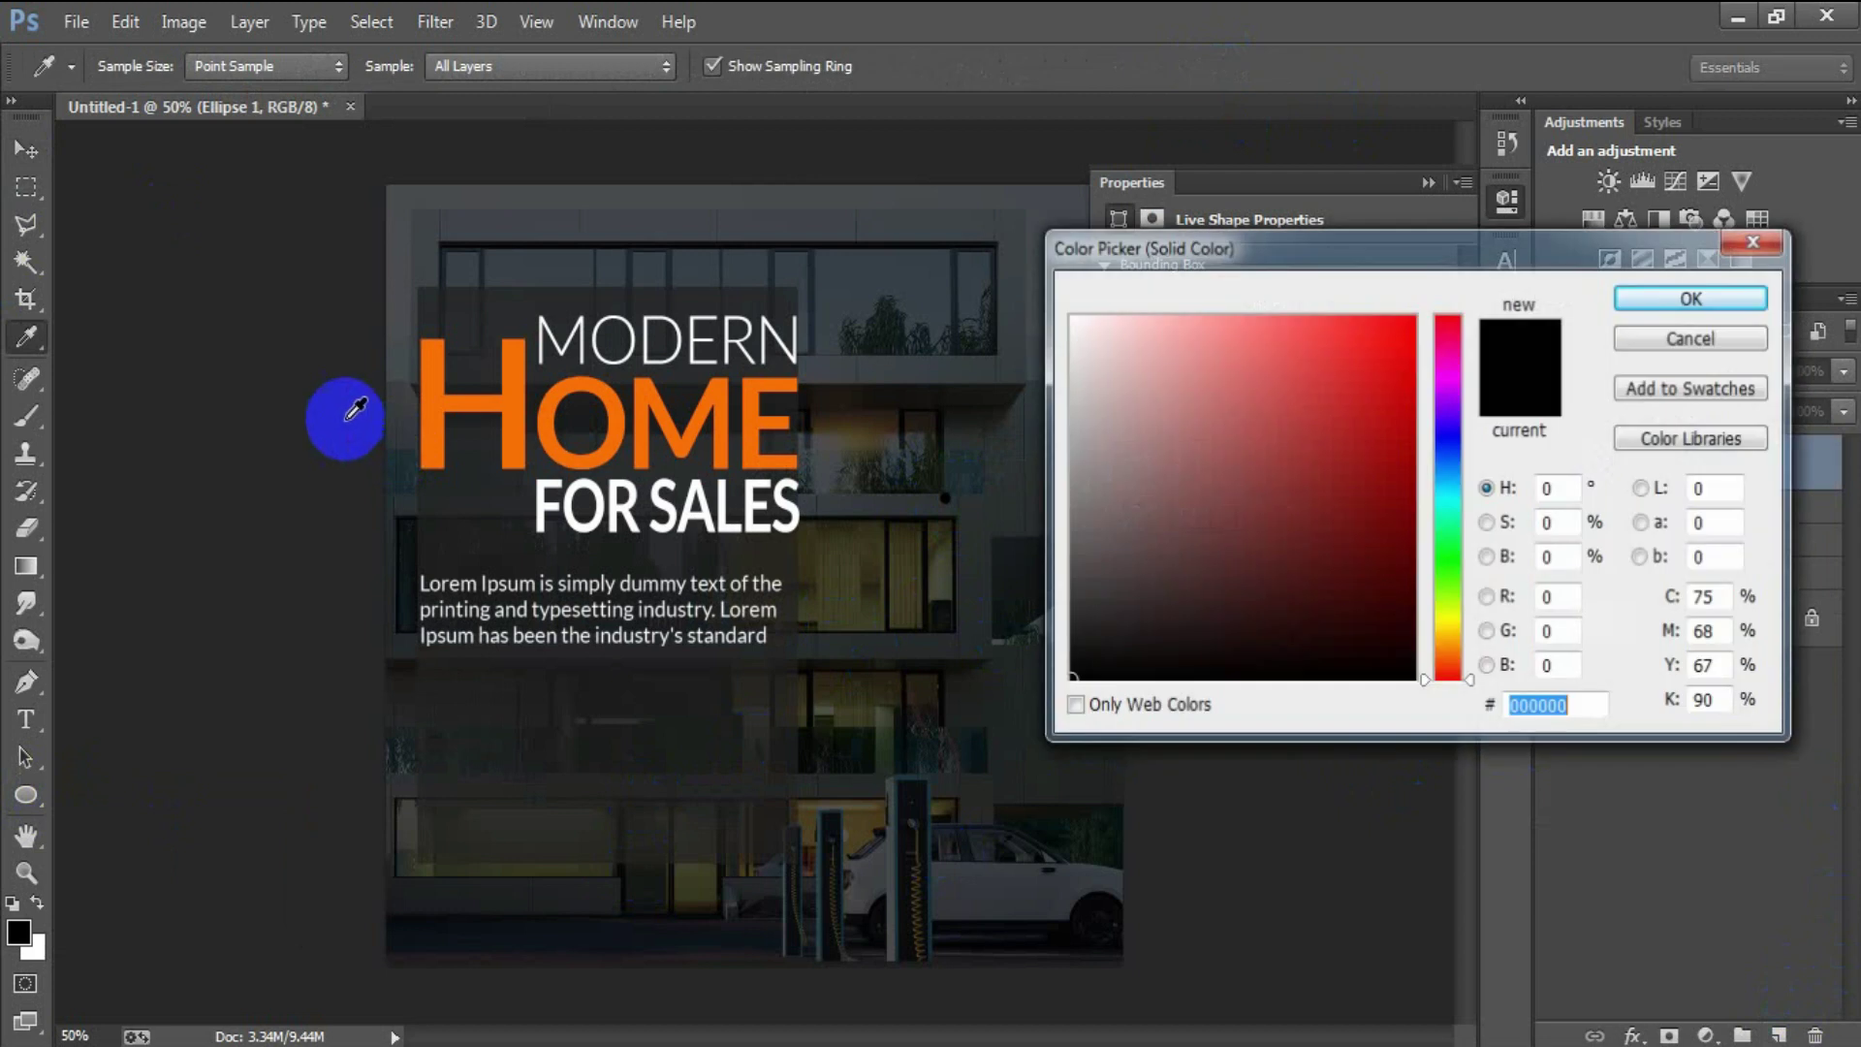
{"action": "left_click", "coordinate": [427, 395]}
{"action": "left_click", "coordinate": [1648, 298]}
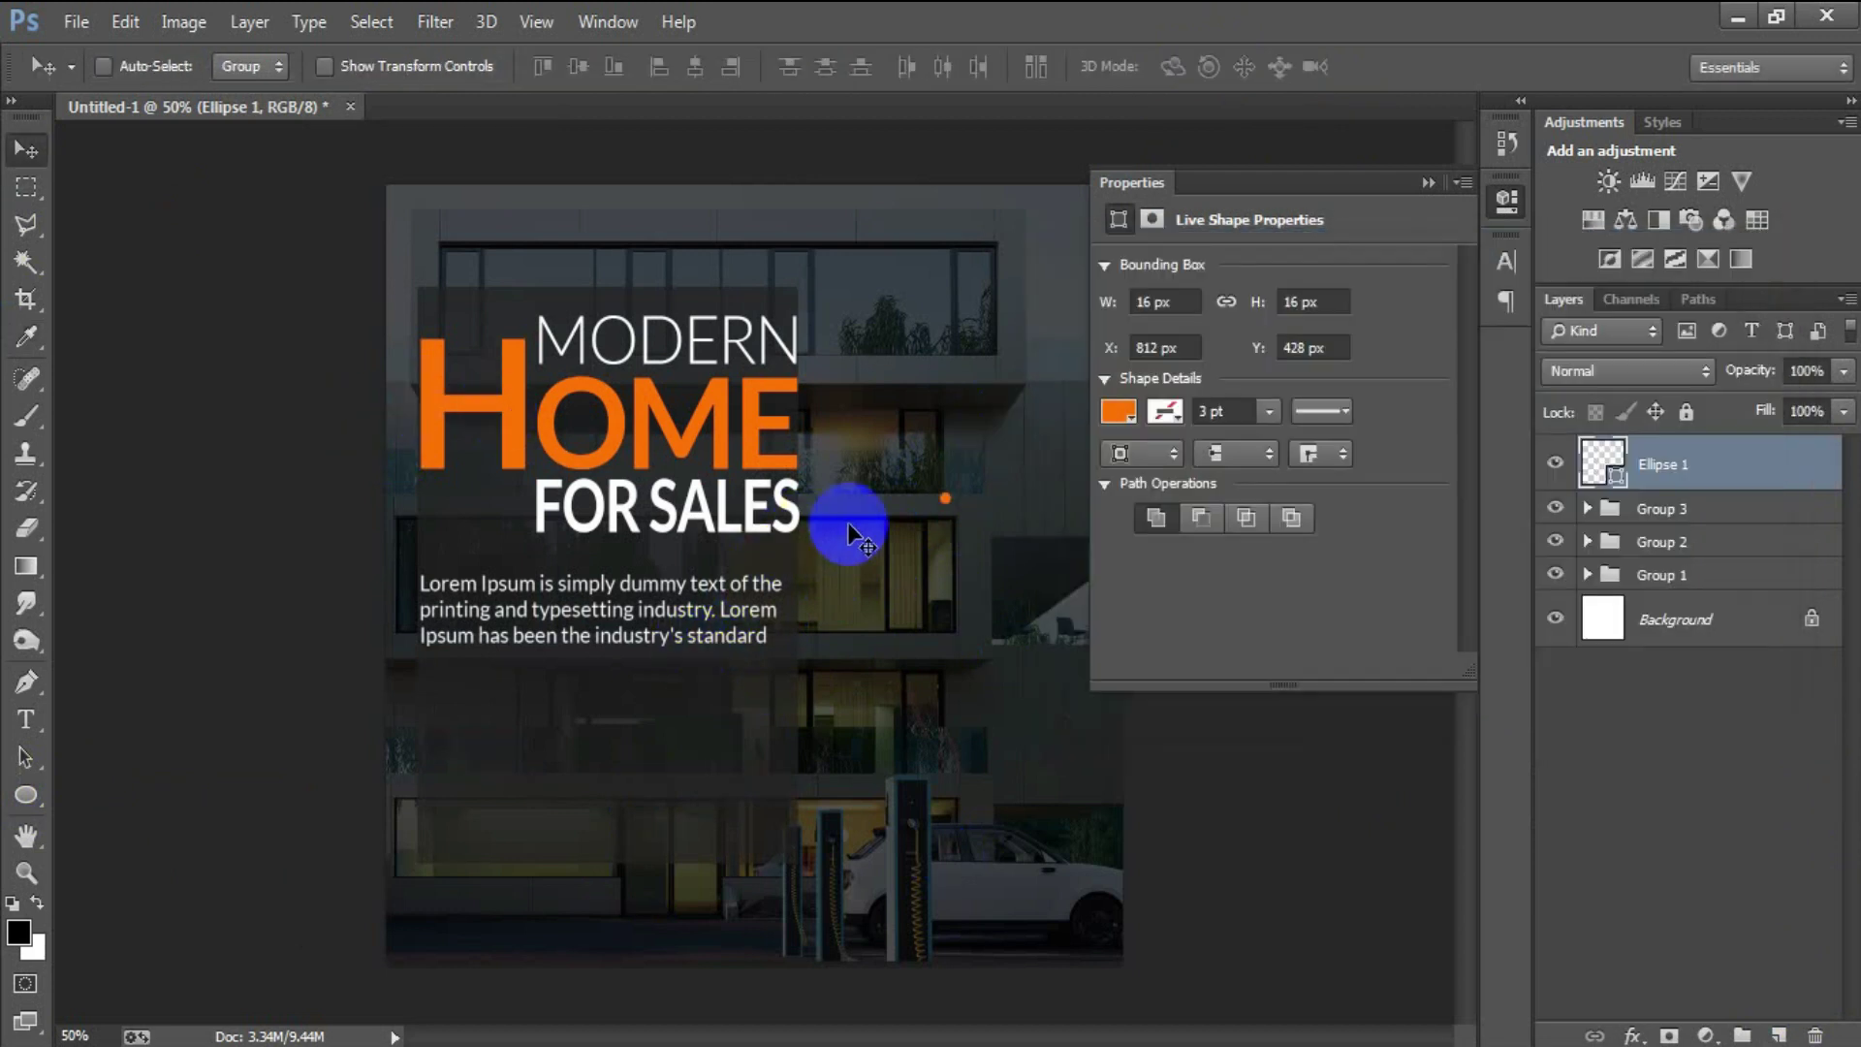
{"action": "left_click_drag", "start_coordinate": [952, 505], "coordinate": [433, 729]}
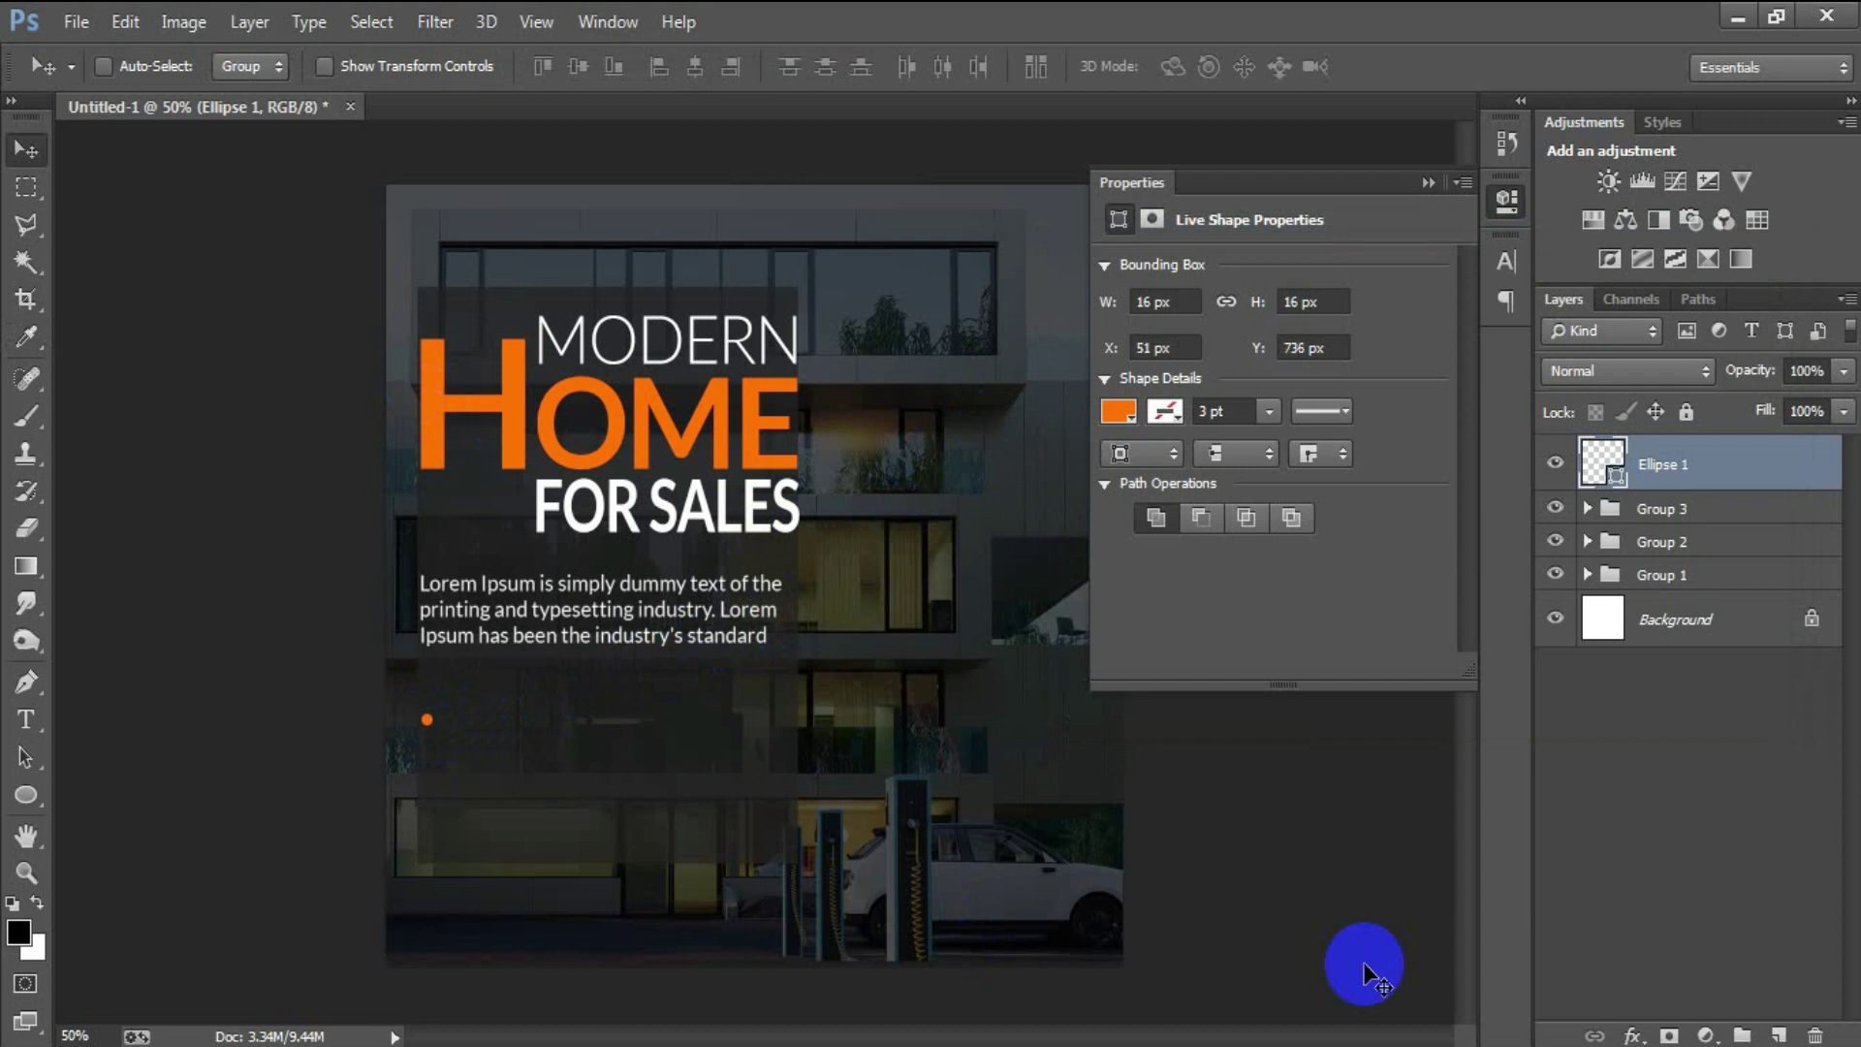
Duplicate the orange dot three times into an evenly spaced column below it and merge the four dots into one layer
{"action": "key", "text": "ctrl+j"}
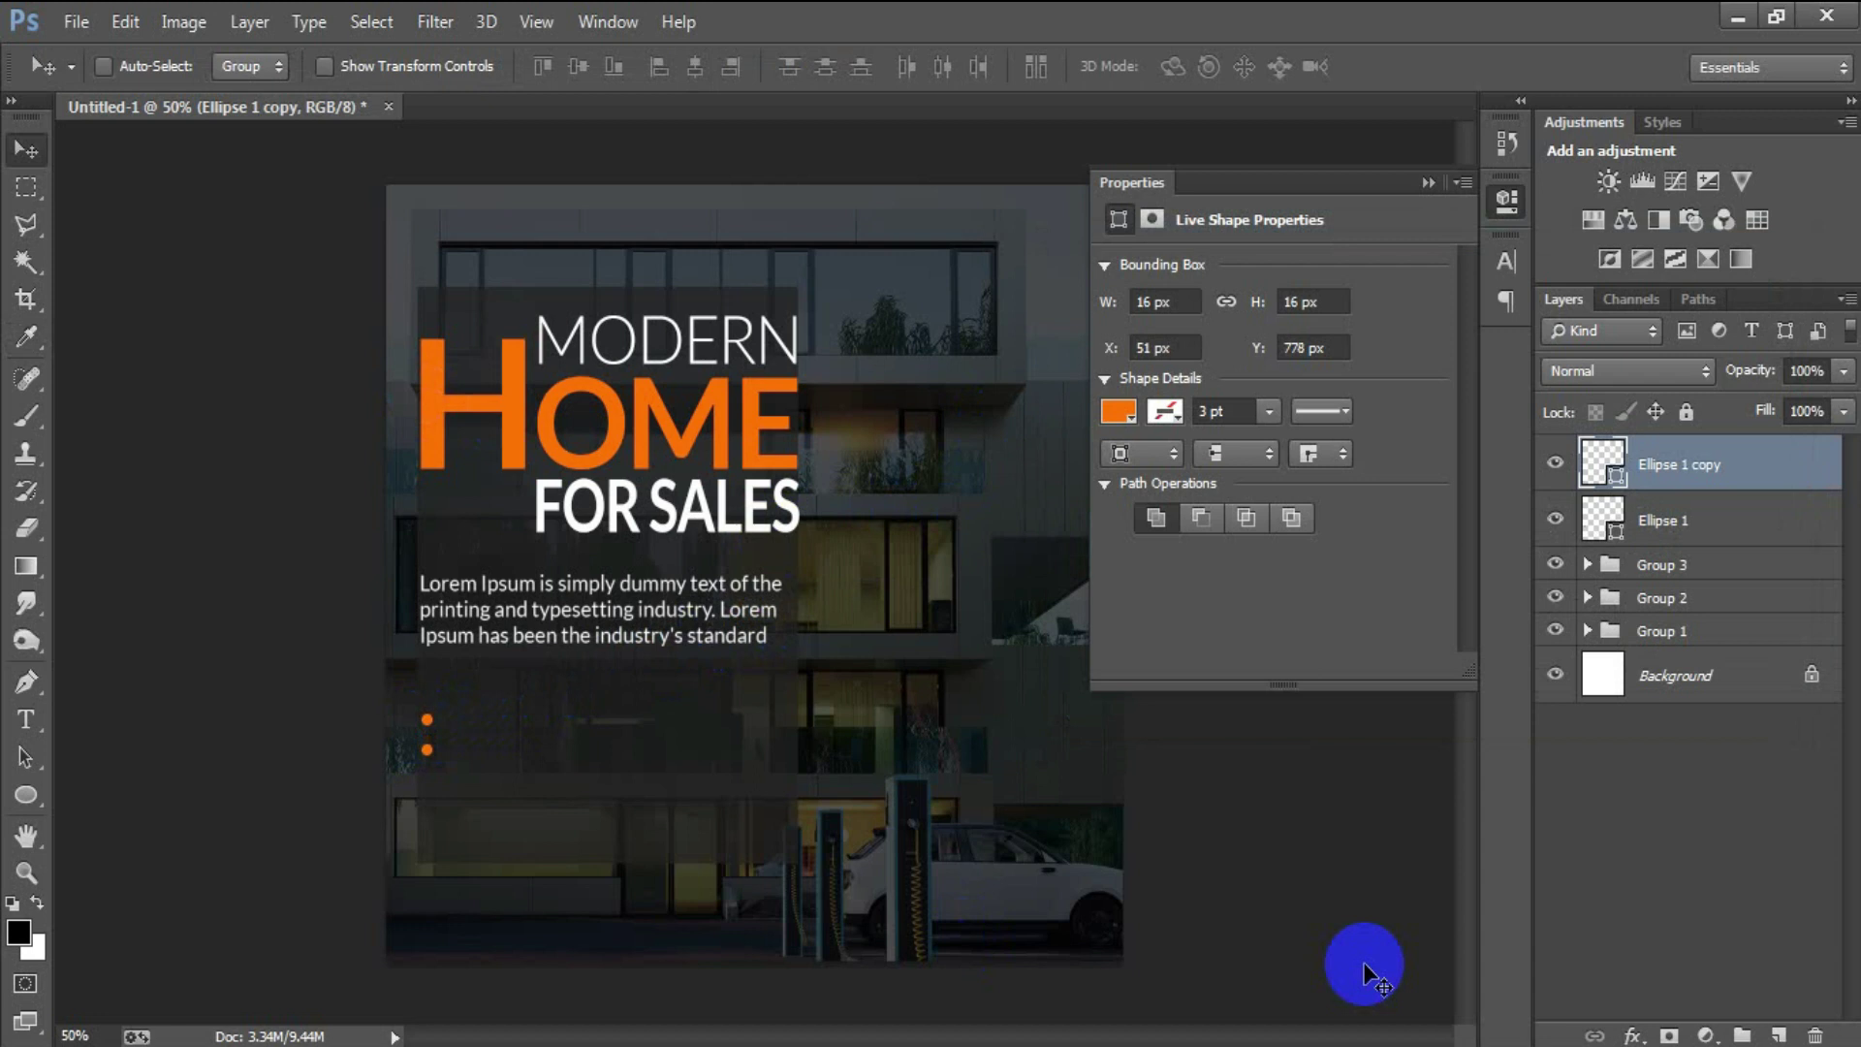
{"action": "key", "text": "ctrl+j"}
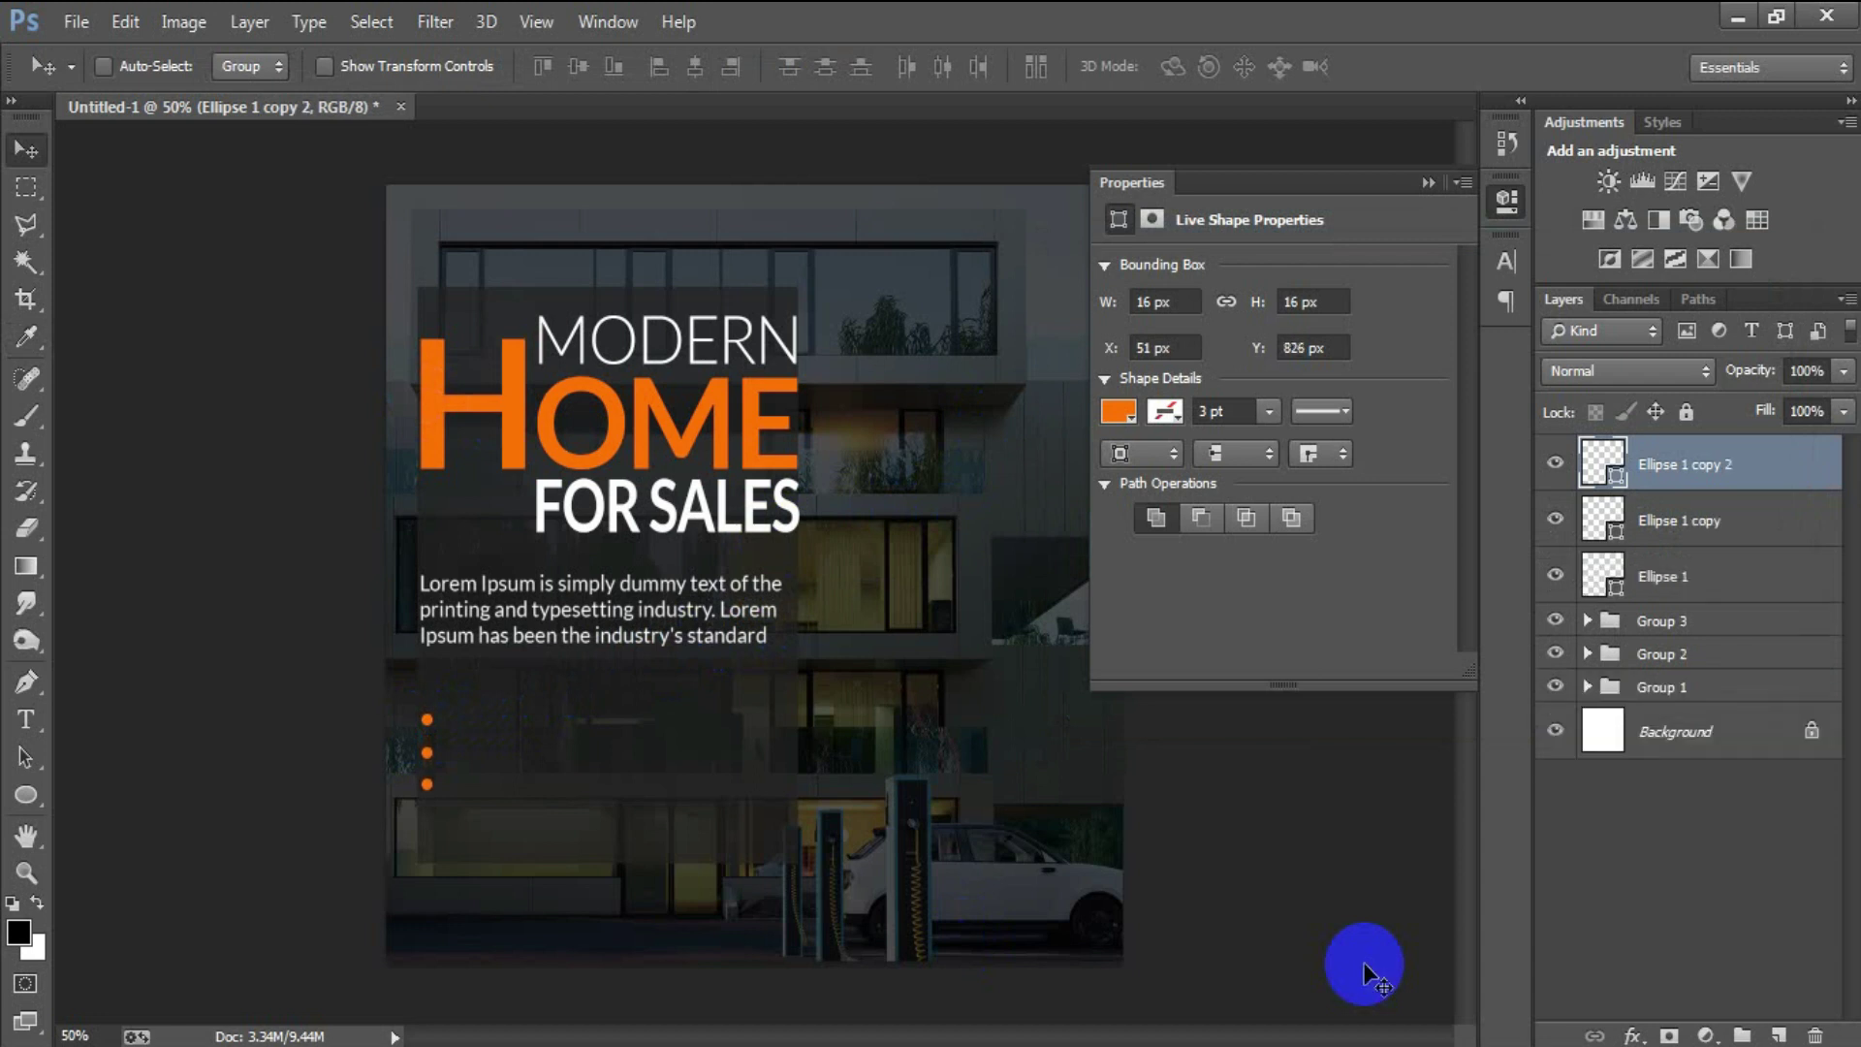
{"action": "key", "text": "ctrl+j"}
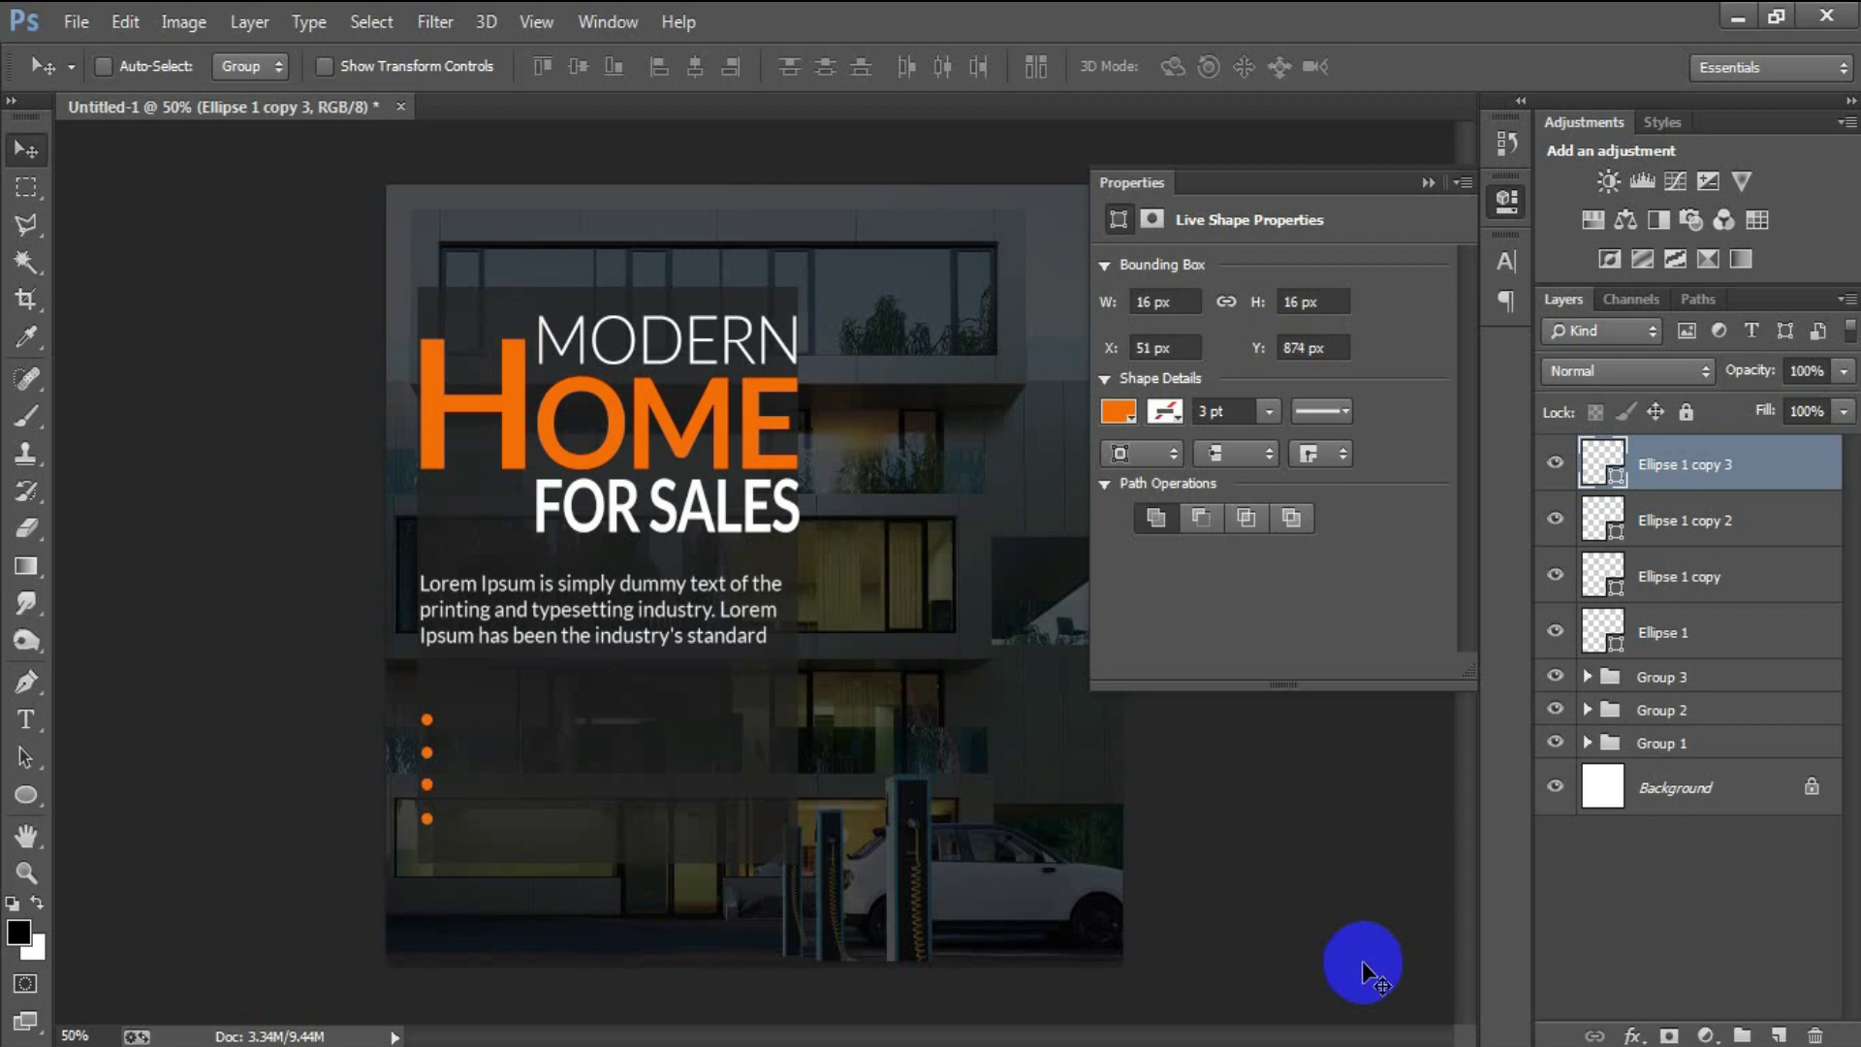
{"action": "left_click", "coordinate": [1754, 635], "text": "shift"}
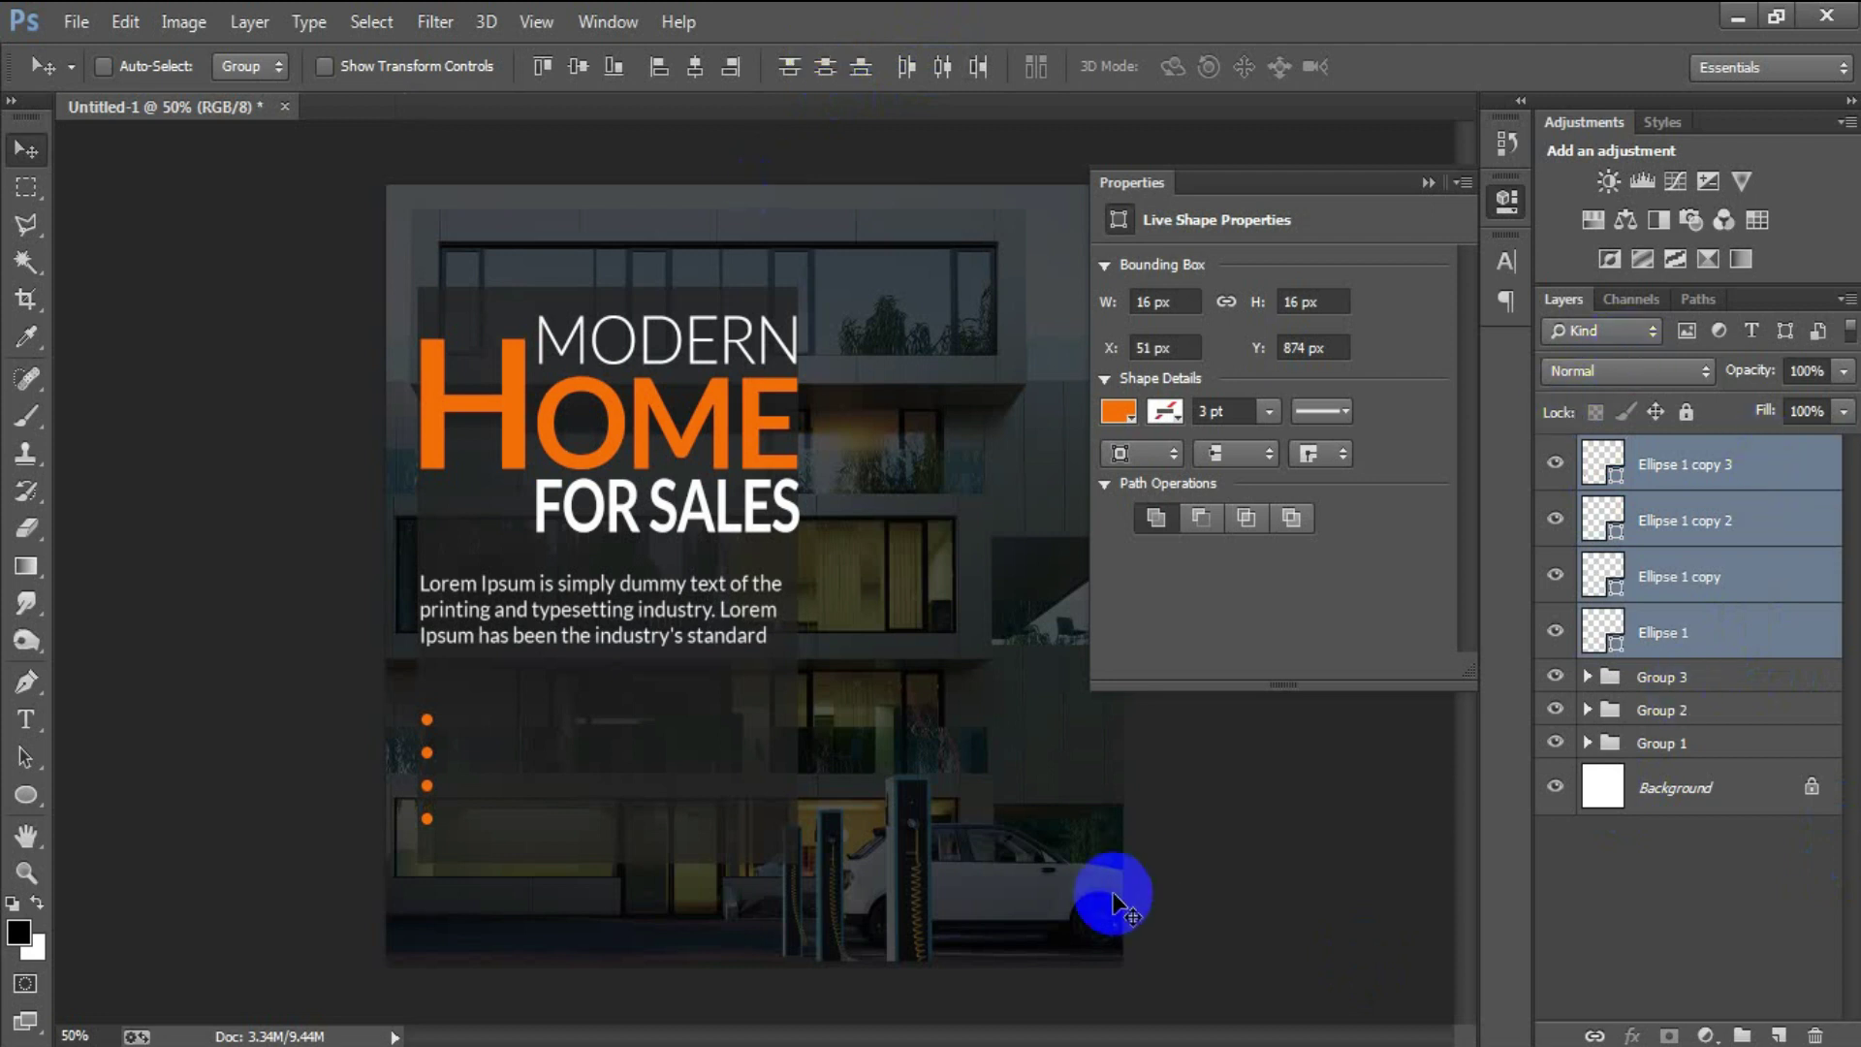
{"action": "key", "text": "ctrl+e"}
{"action": "left_click", "coordinate": [1427, 182]}
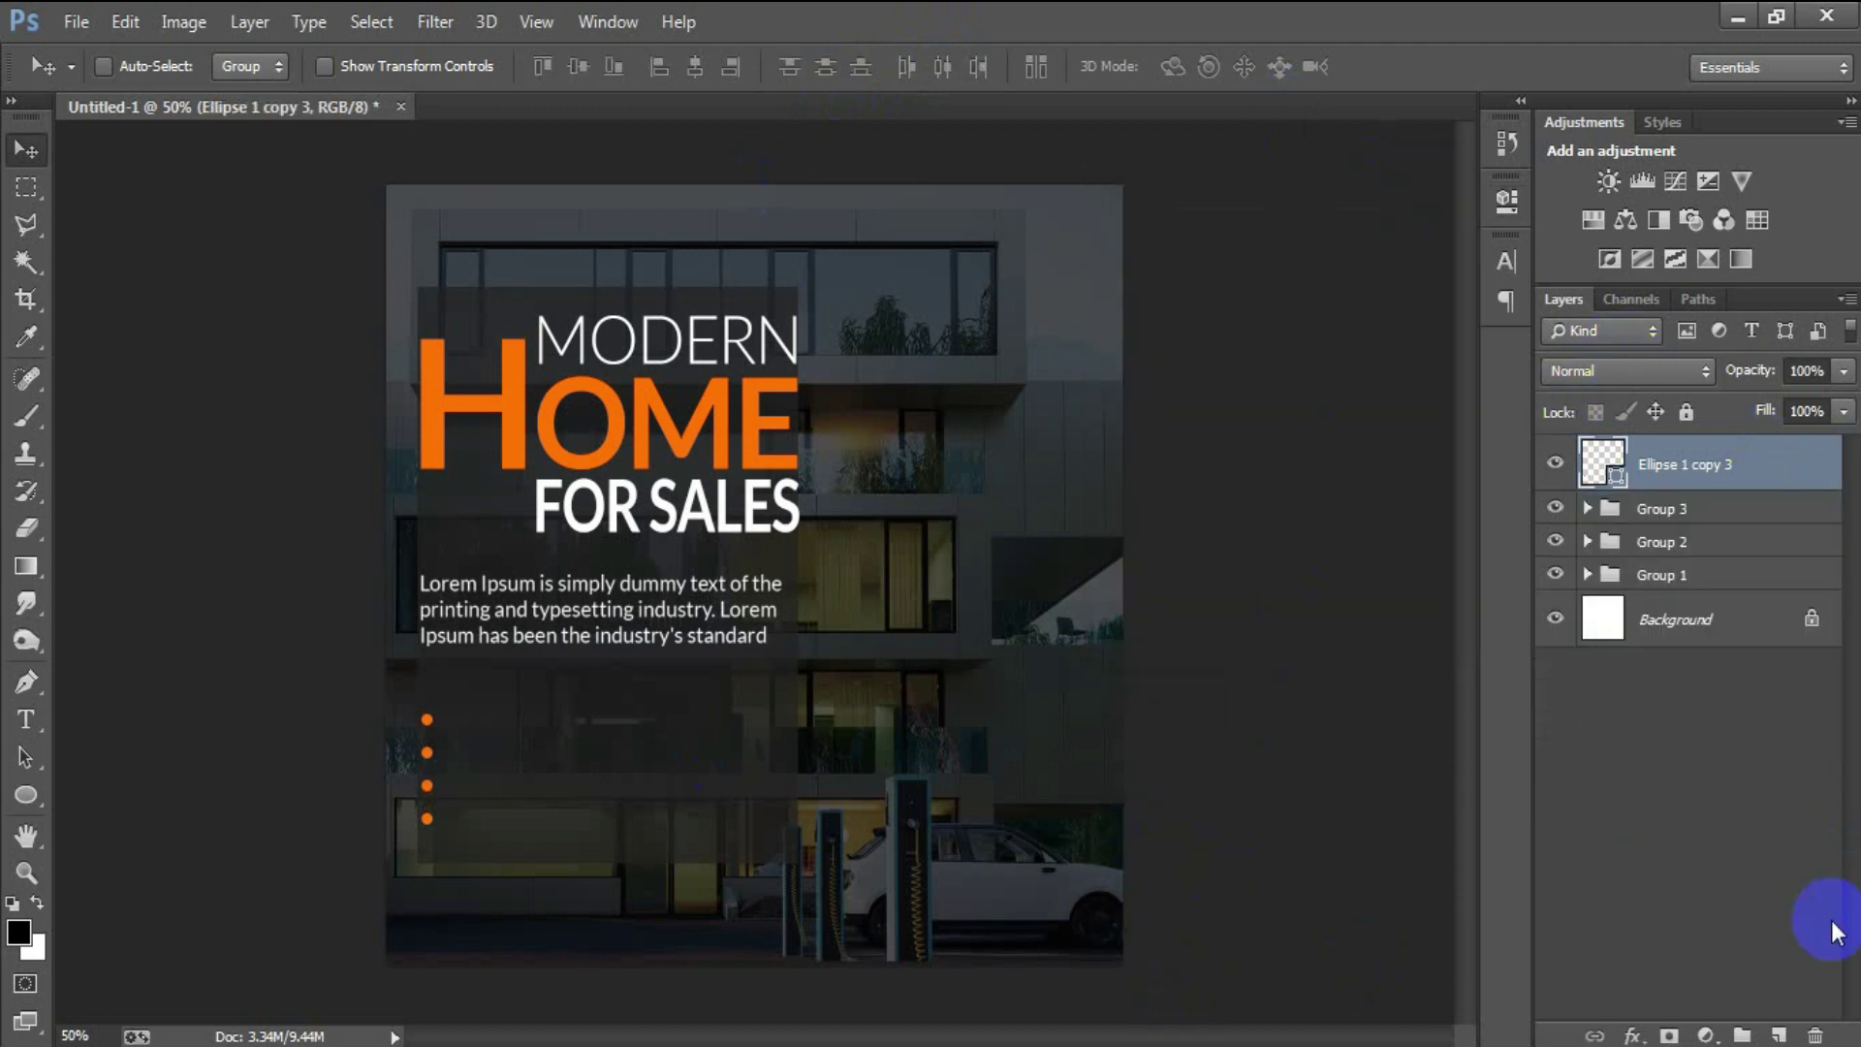
Add a new text layer reading 4 Bed Rooms over the building photo
{"action": "left_click", "coordinate": [1778, 1035]}
{"action": "left_click", "coordinate": [26, 720]}
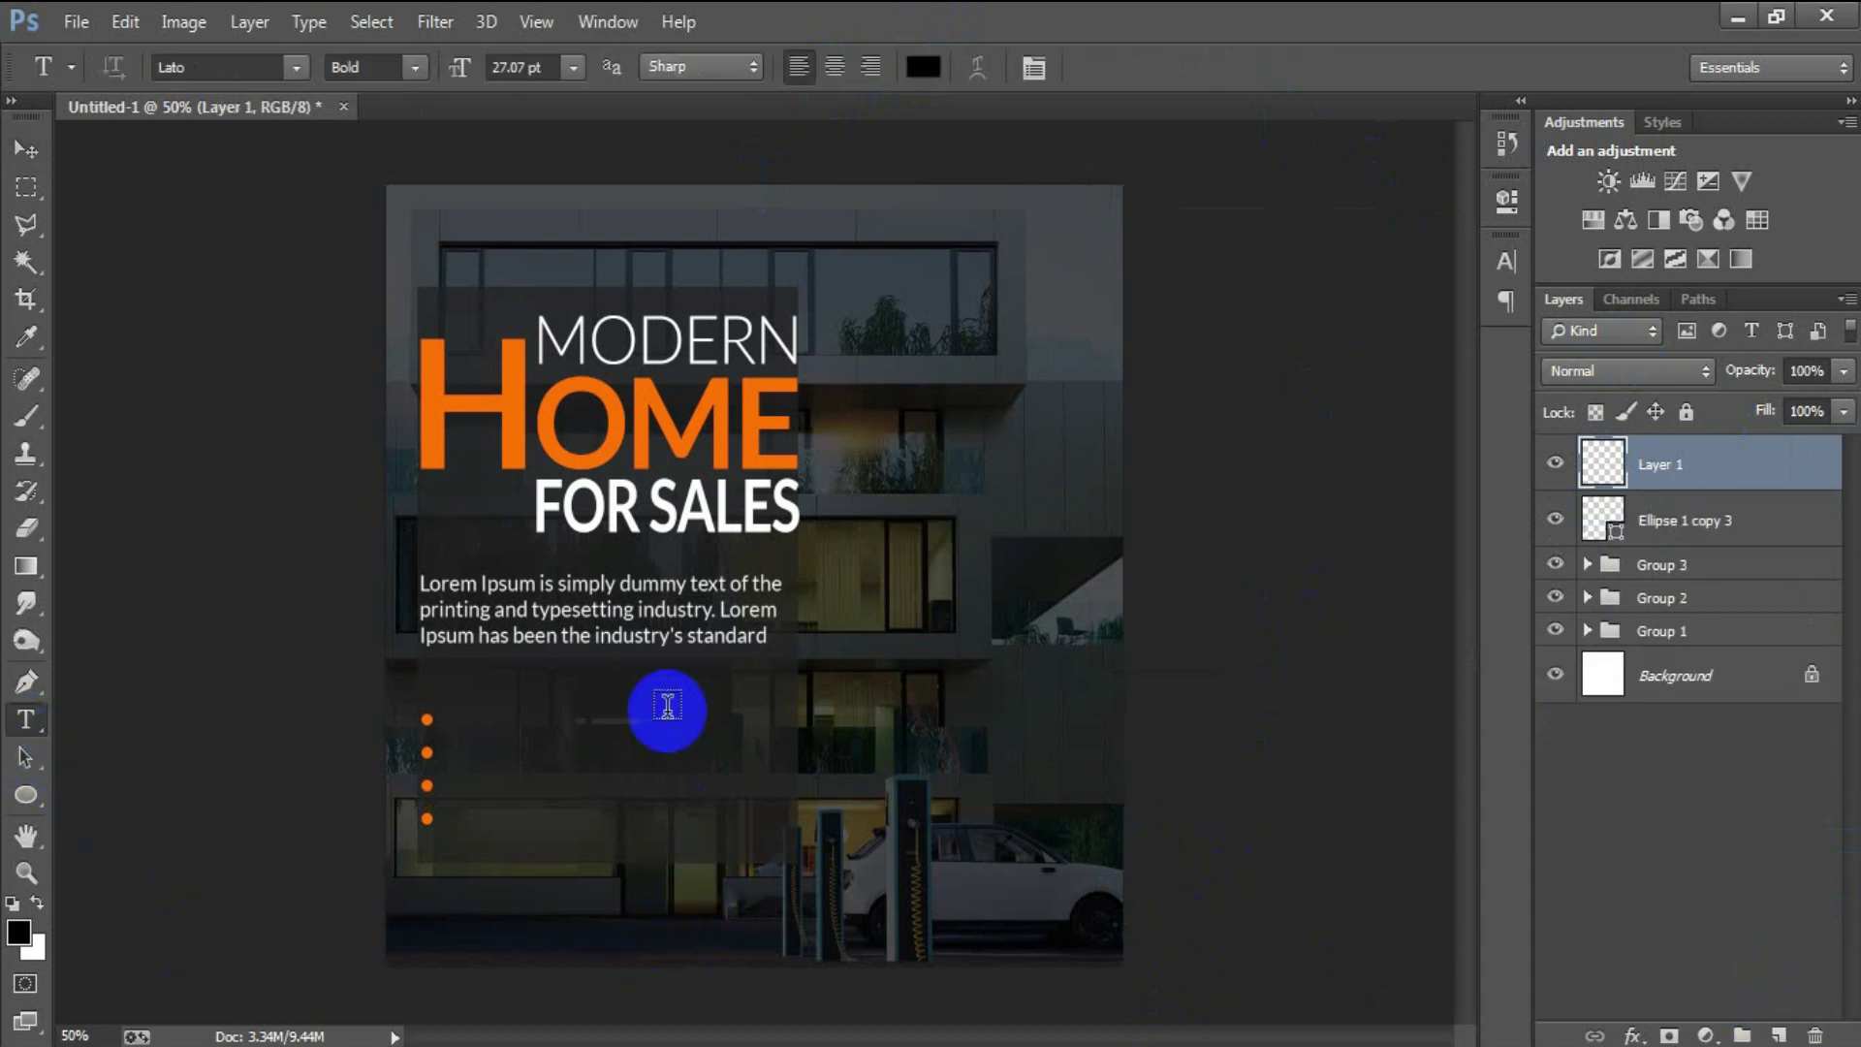
{"action": "left_click", "coordinate": [658, 664]}
{"action": "type", "text": "4 Bed Rooms"}
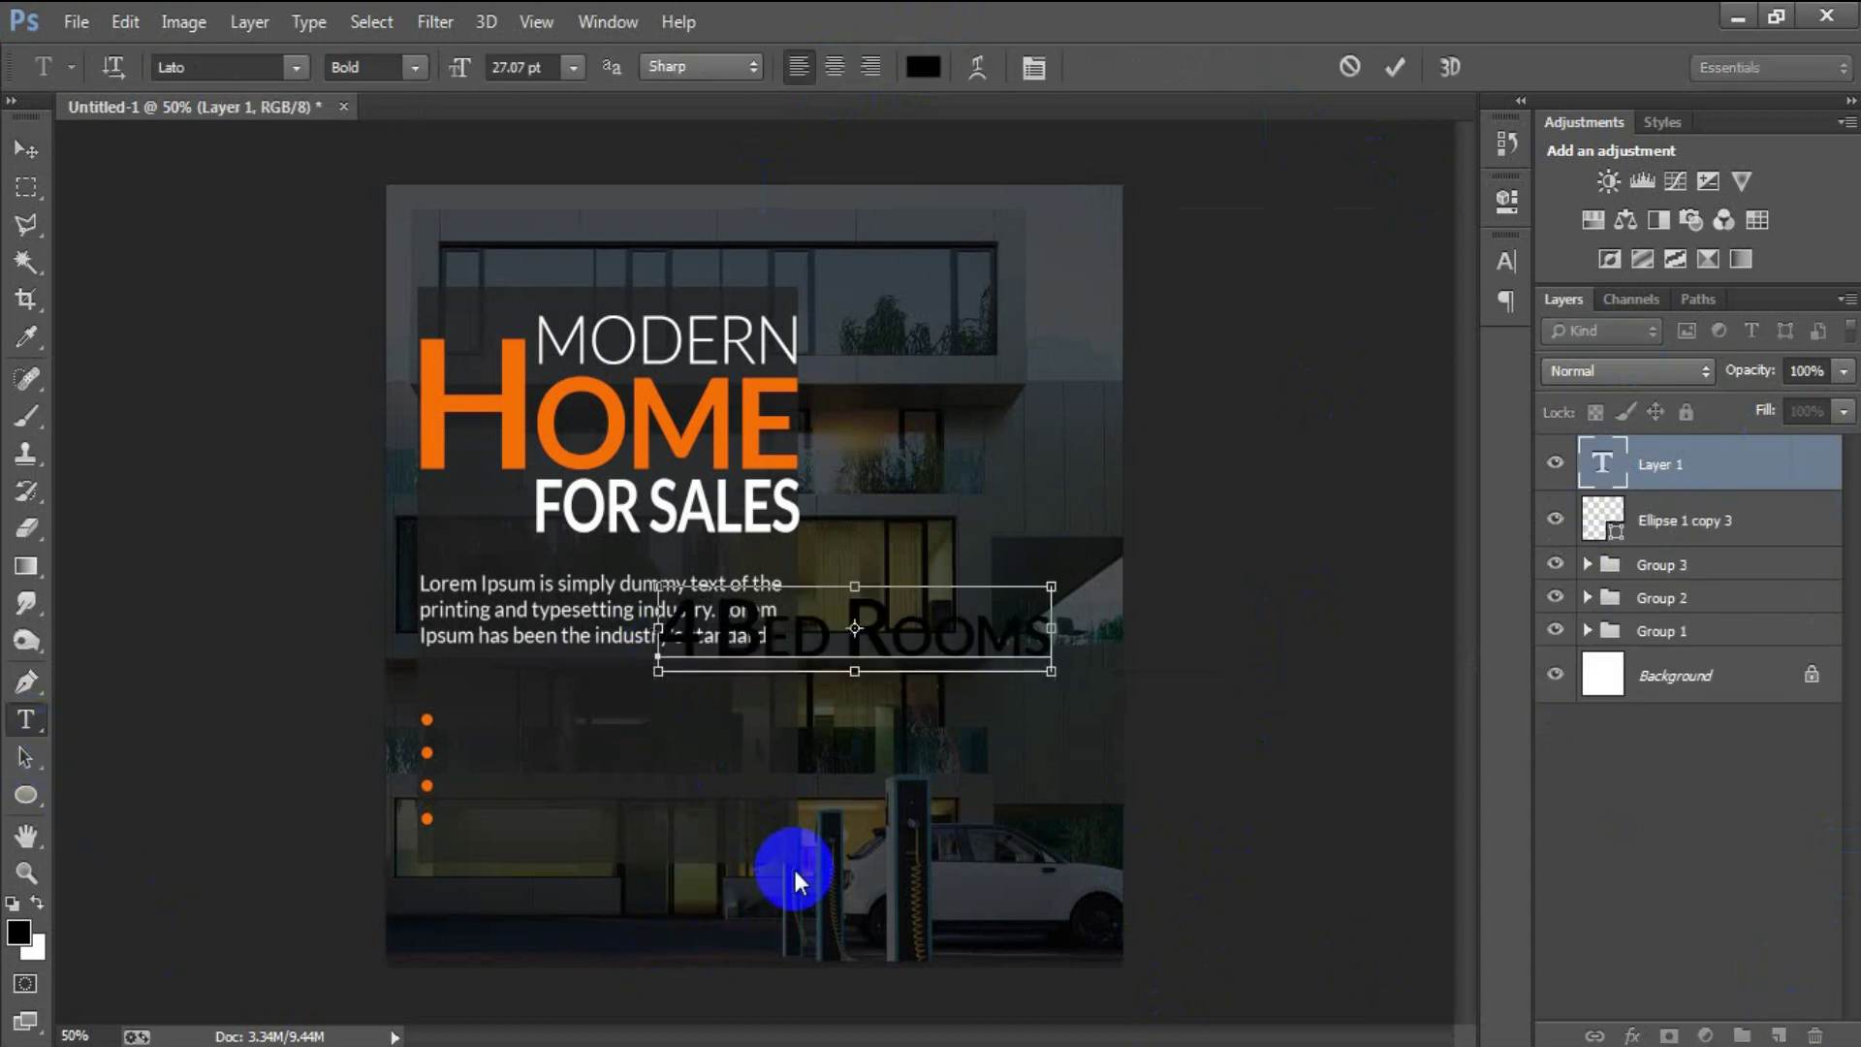
{"action": "left_click", "coordinate": [26, 150]}
Style the 4 Bed Rooms text as Lato Medium in white at 5.07 pt
{"action": "left_click", "coordinate": [1503, 262]}
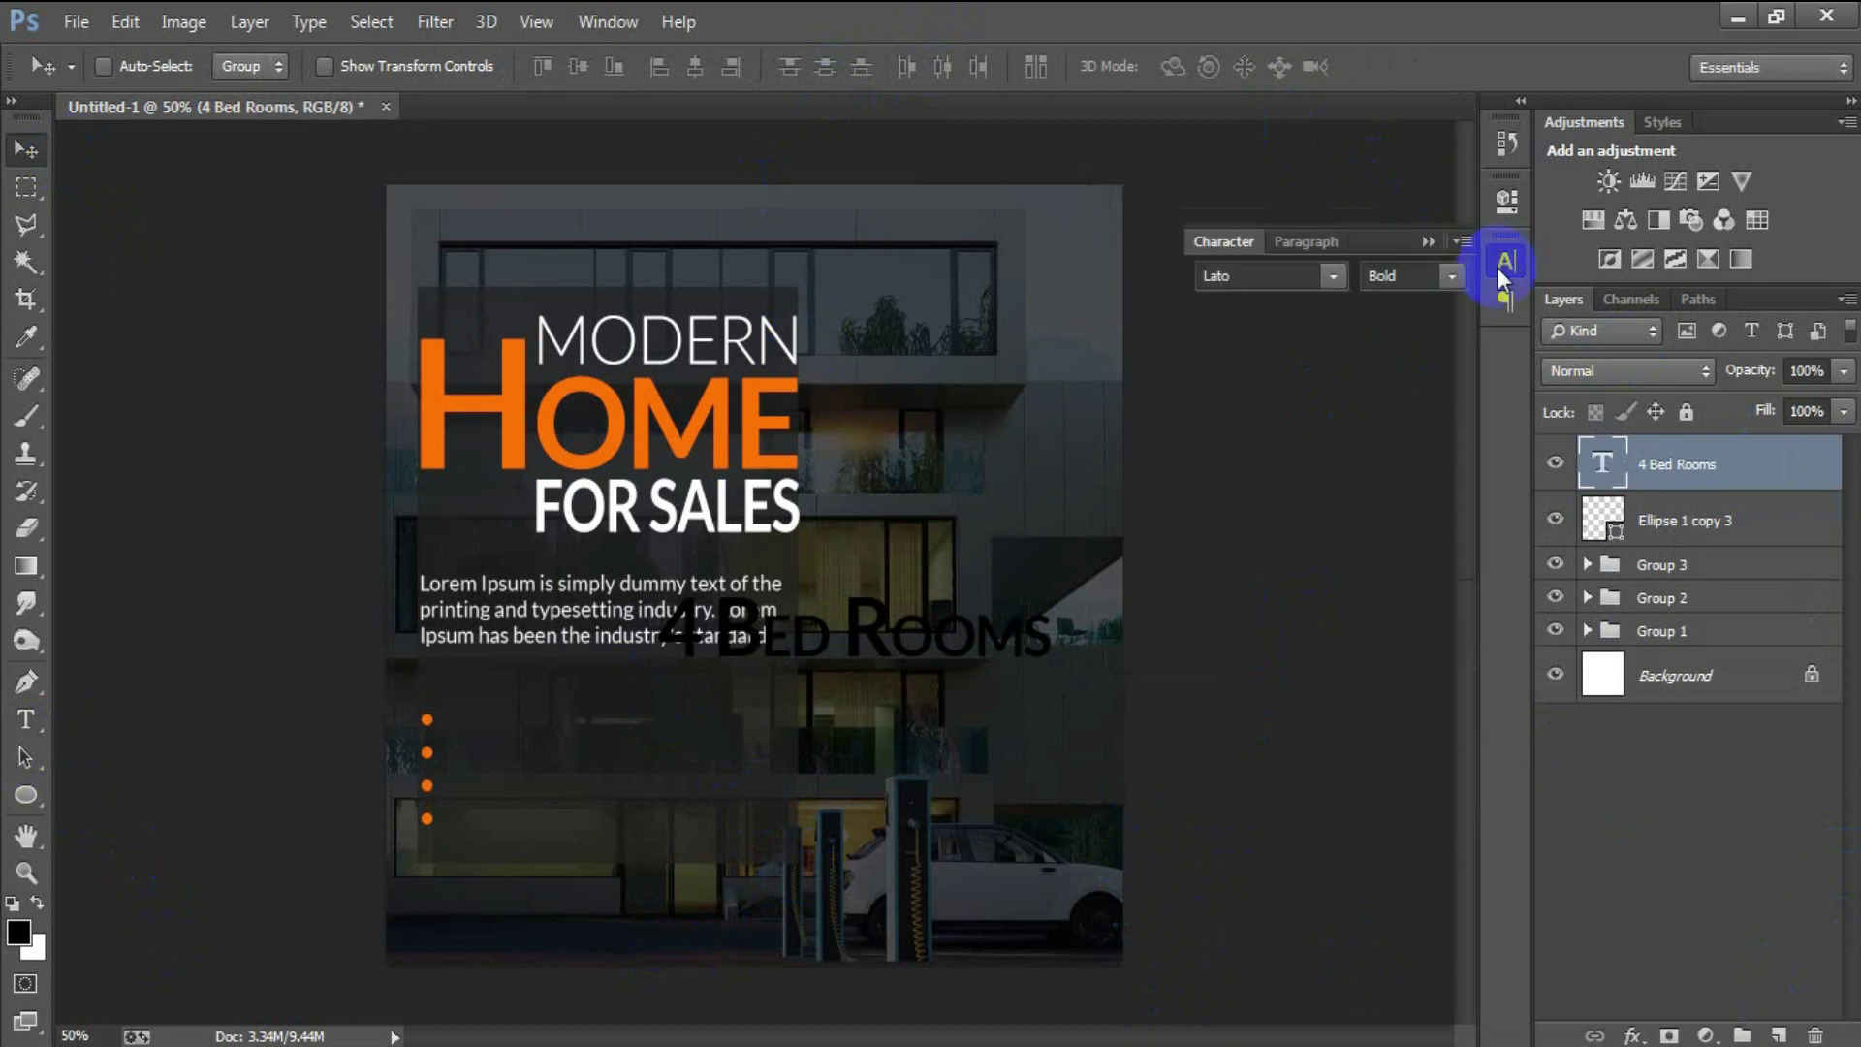
{"action": "left_click", "coordinate": [1453, 276]}
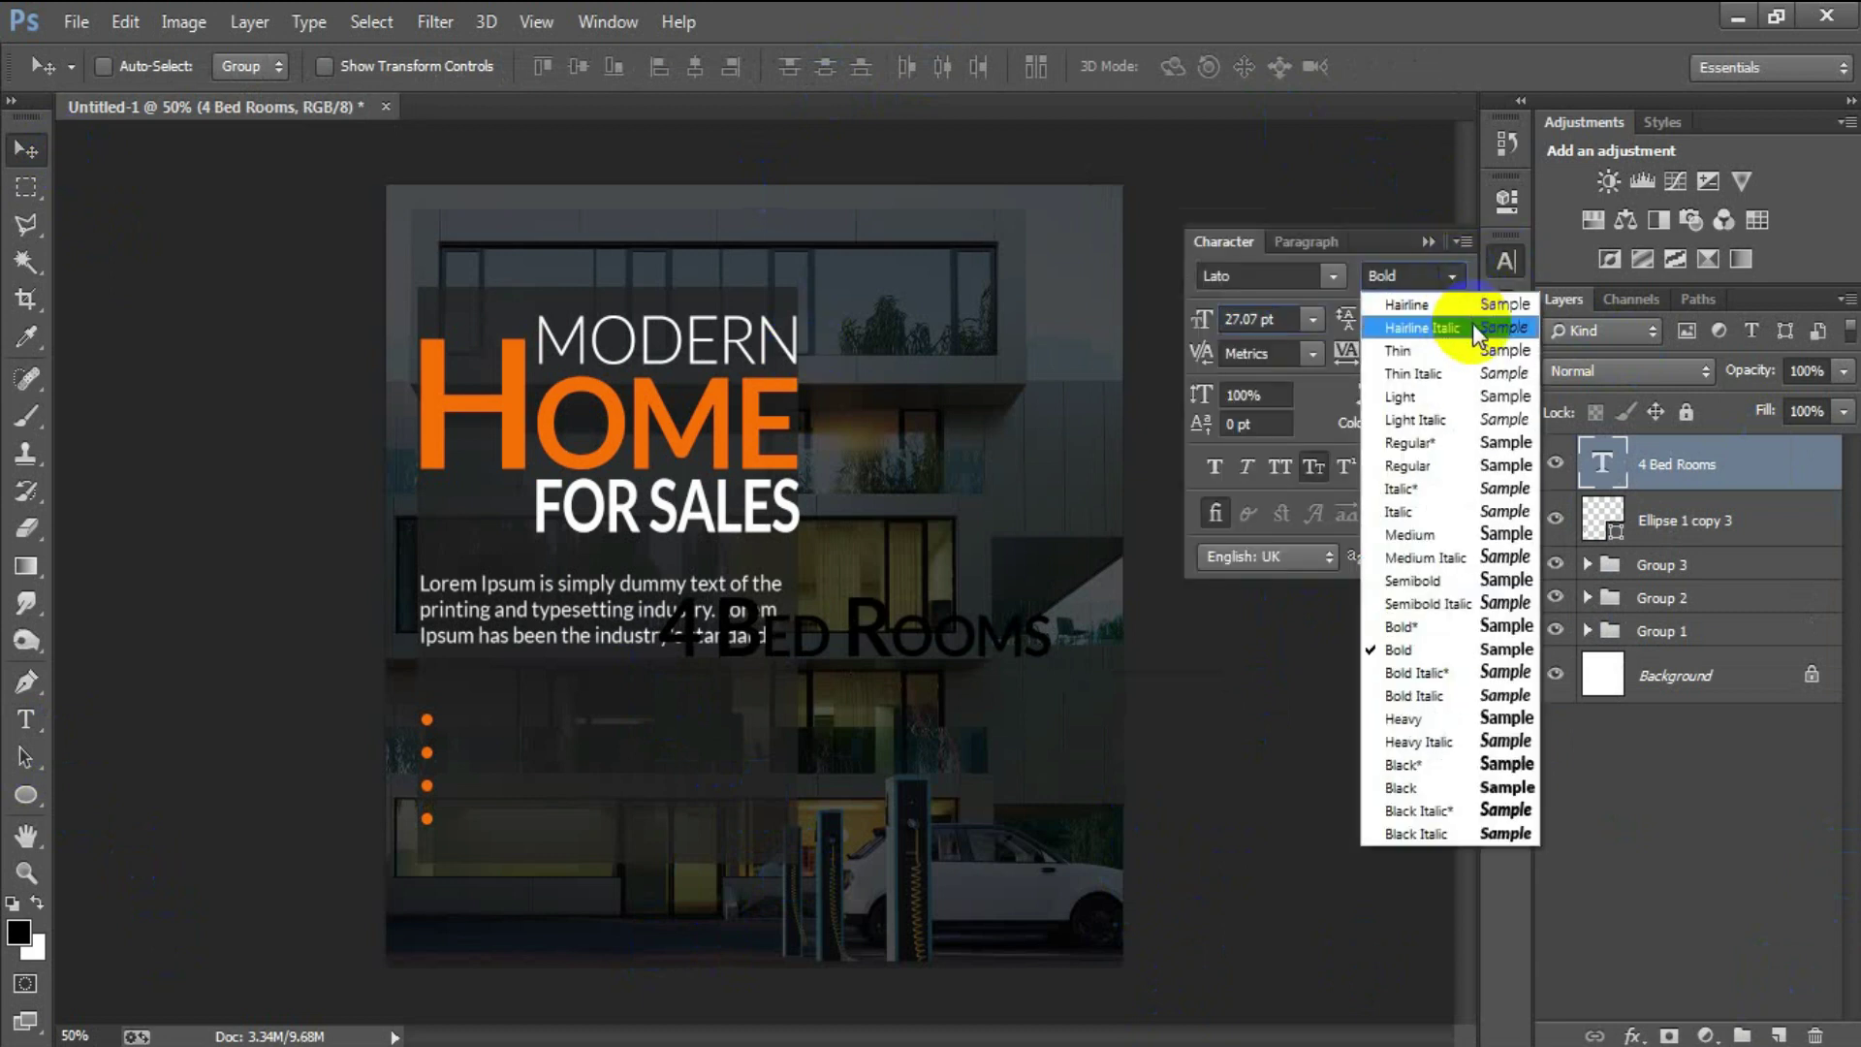
{"action": "left_click", "coordinate": [1474, 328]}
{"action": "left_click", "coordinate": [1452, 276]}
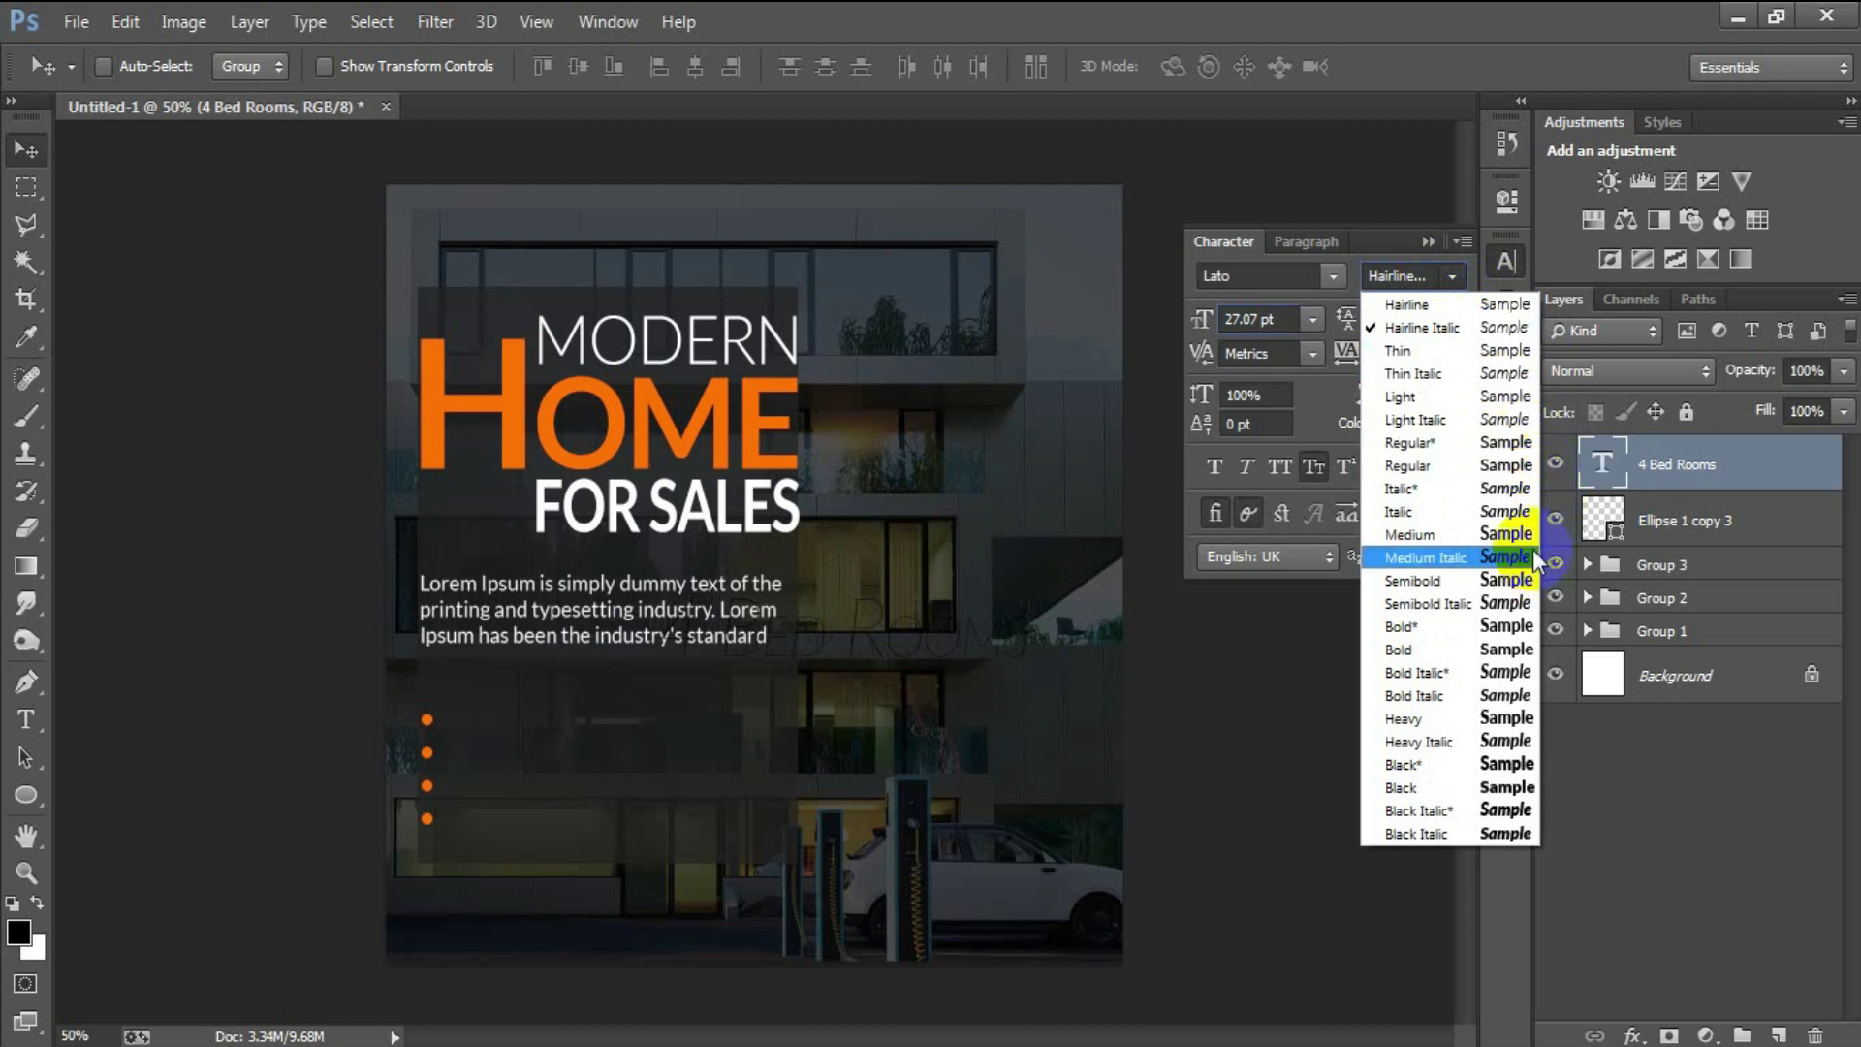
{"action": "left_click", "coordinate": [1535, 558]}
{"action": "left_click", "coordinate": [1422, 412]}
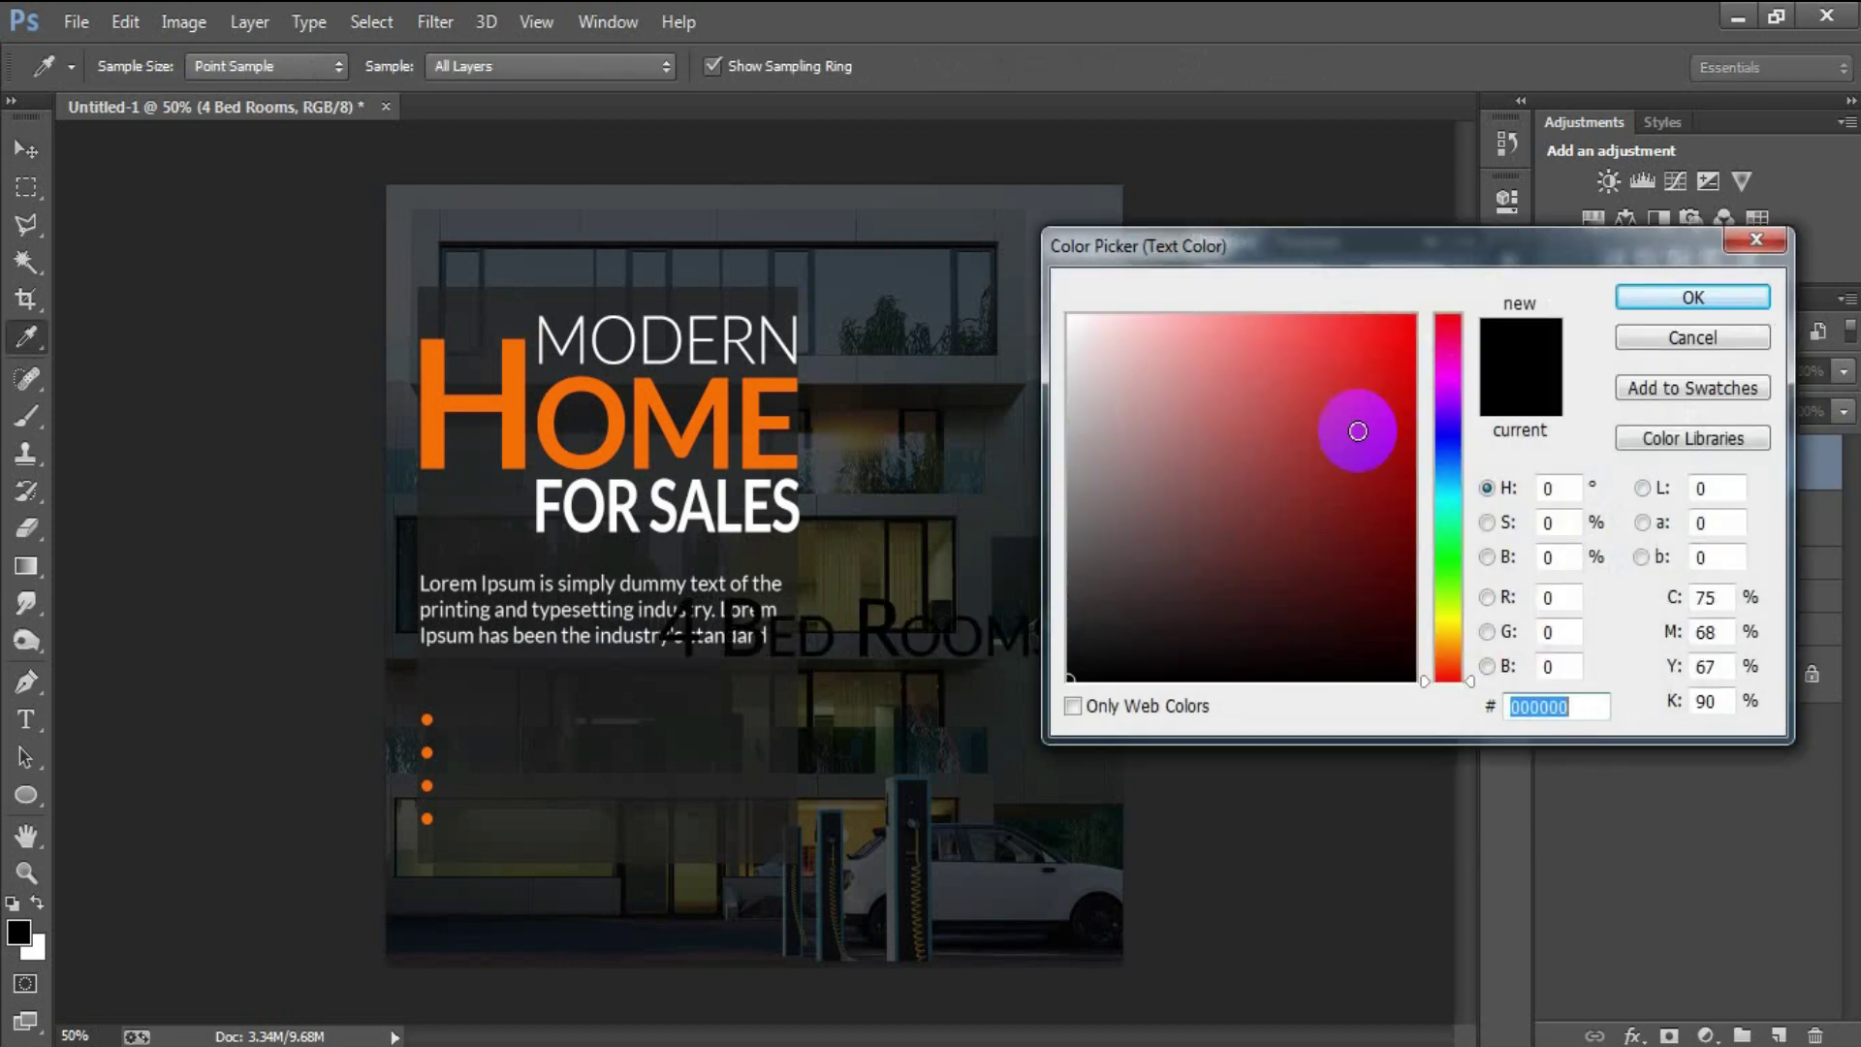
{"action": "left_click", "coordinate": [863, 186]}
{"action": "left_click", "coordinate": [1652, 301]}
{"action": "left_click", "coordinate": [1188, 320]}
{"action": "left_click_drag", "start_coordinate": [1169, 325], "coordinate": [1169, 325]}
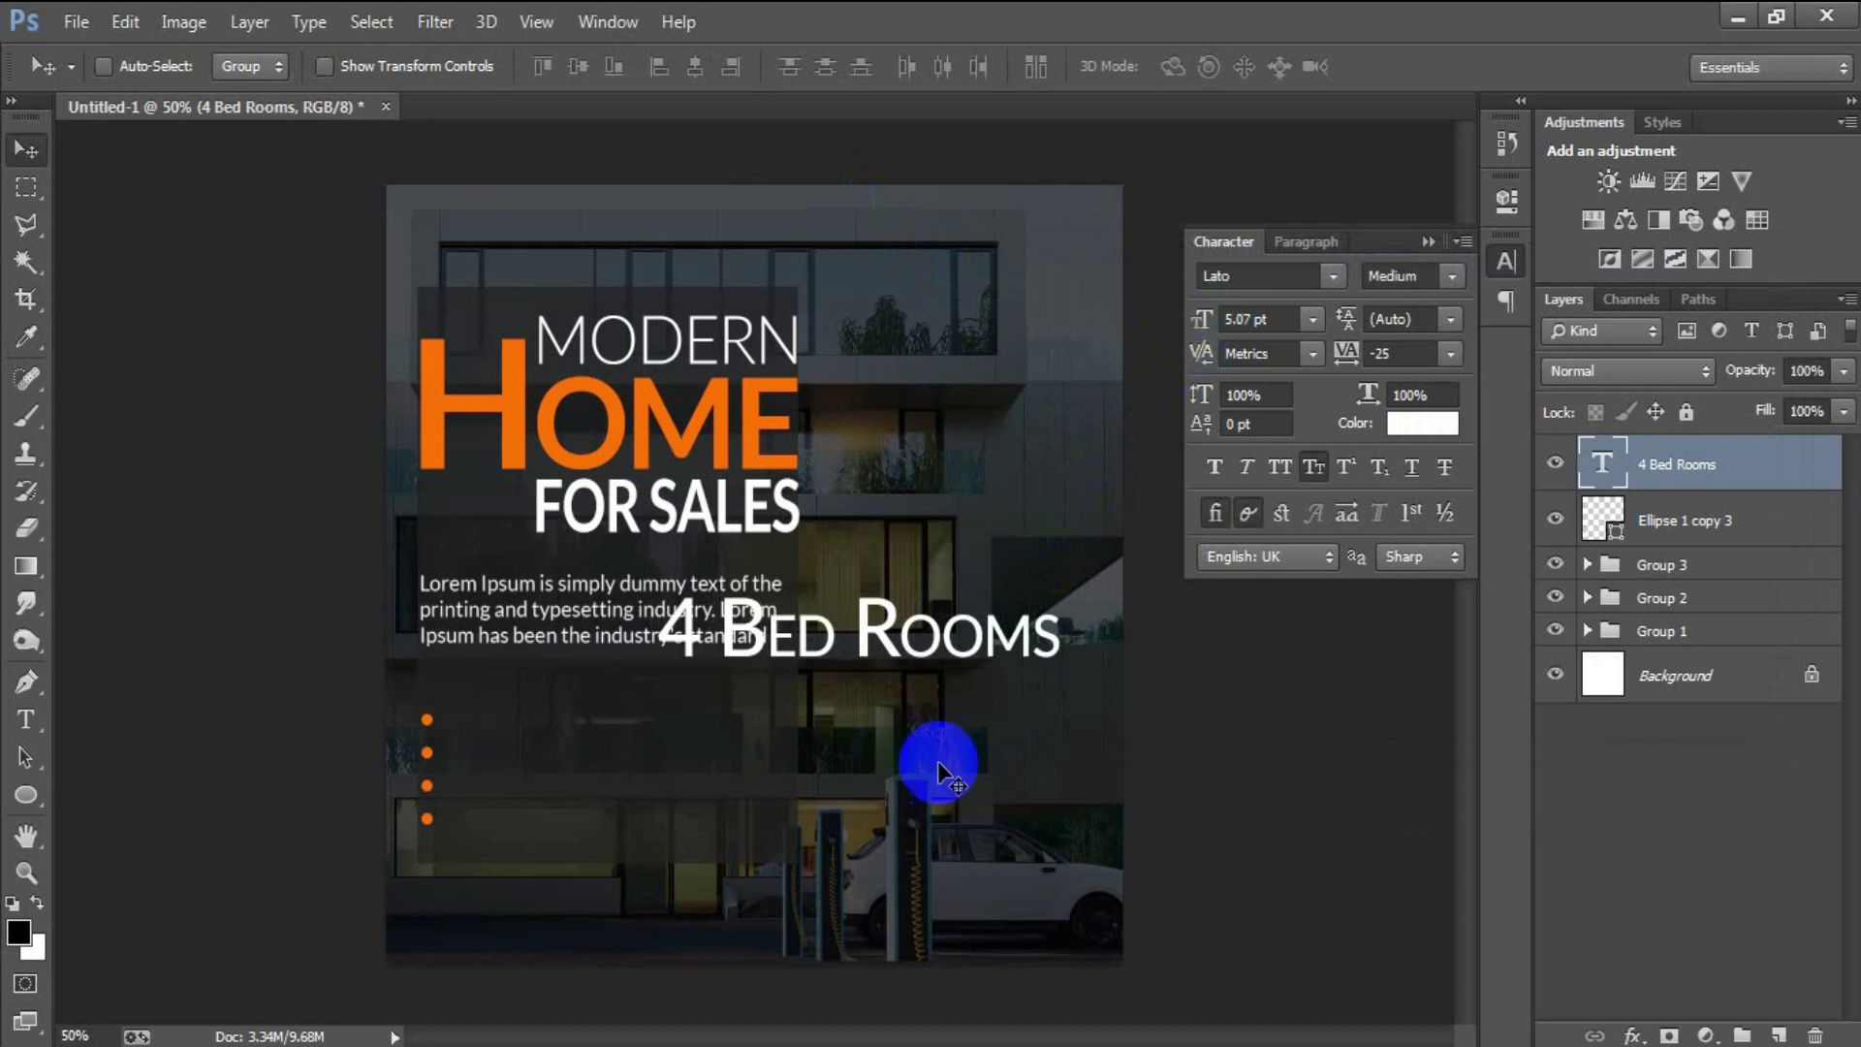
Place the 4 Bed Rooms text beside the first orange dot and set its tracking to 95
{"action": "left_click_drag", "start_coordinate": [719, 669], "coordinate": [496, 736]}
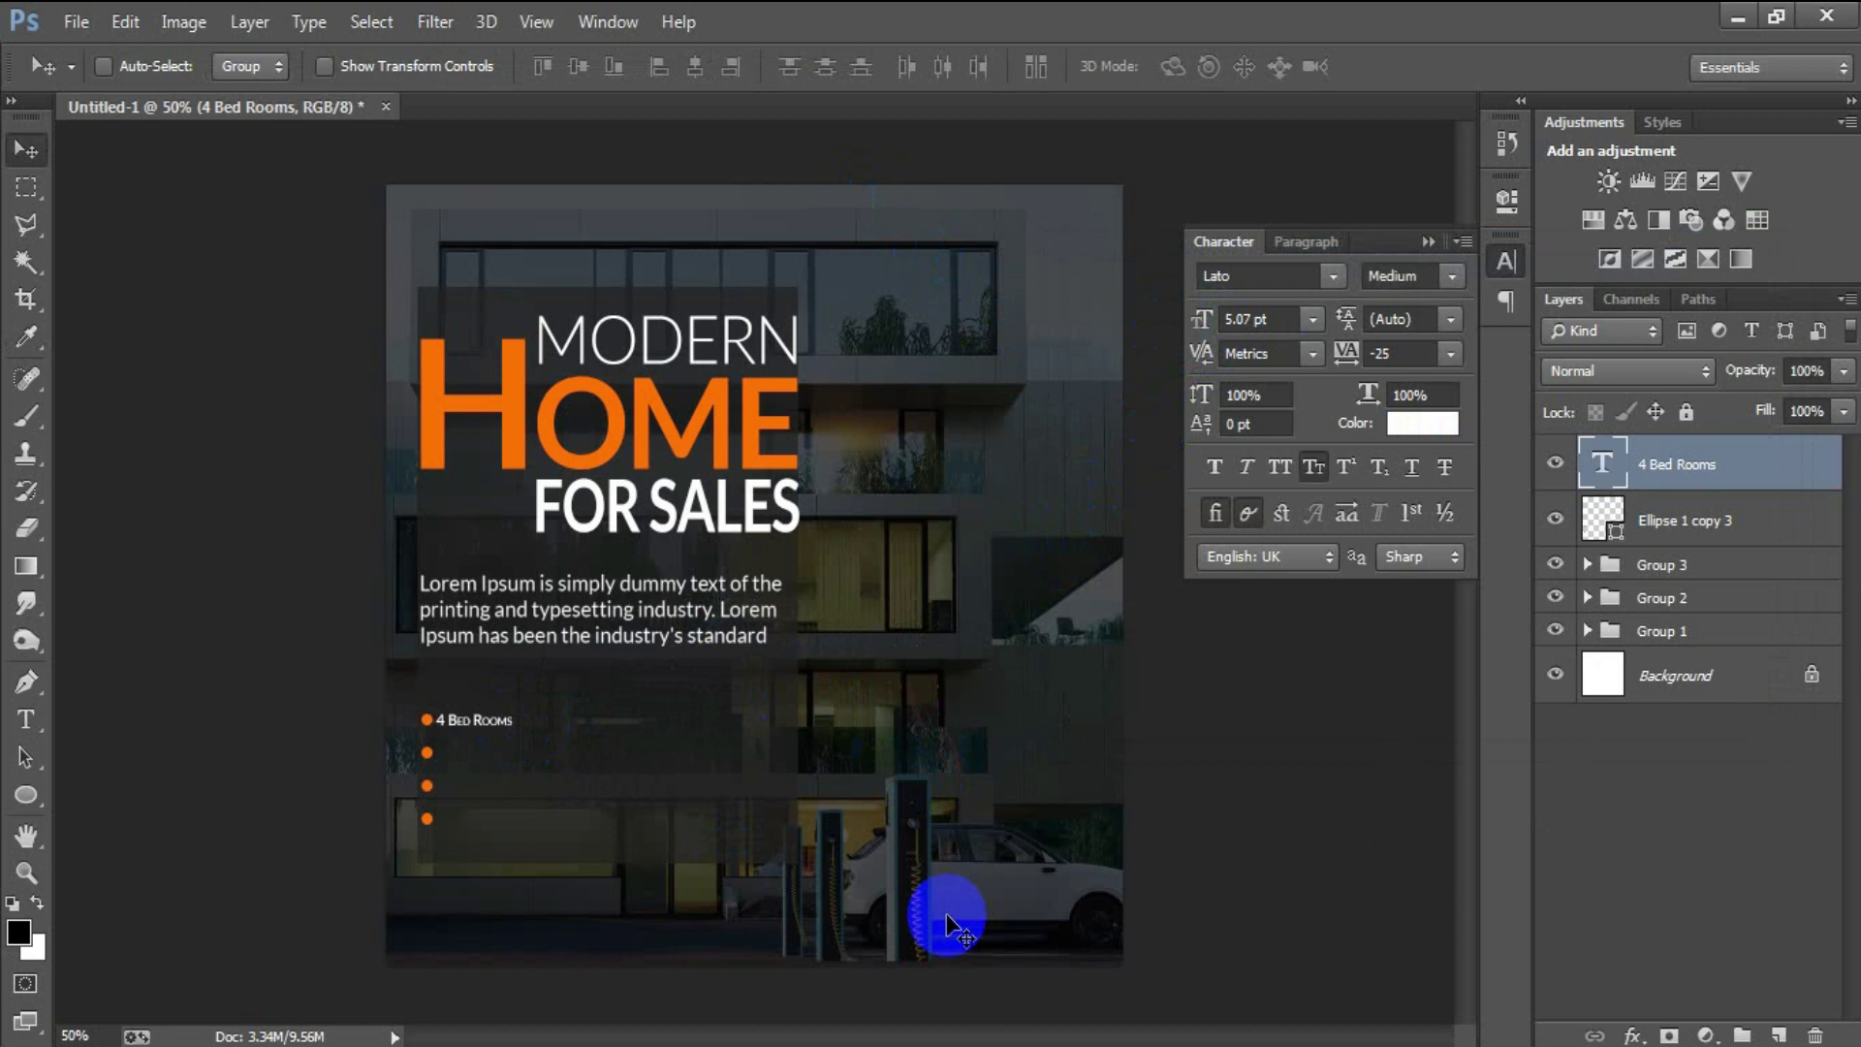
{"action": "left_click_drag", "start_coordinate": [1346, 363], "coordinate": [1348, 366]}
{"action": "key", "text": "Return"}
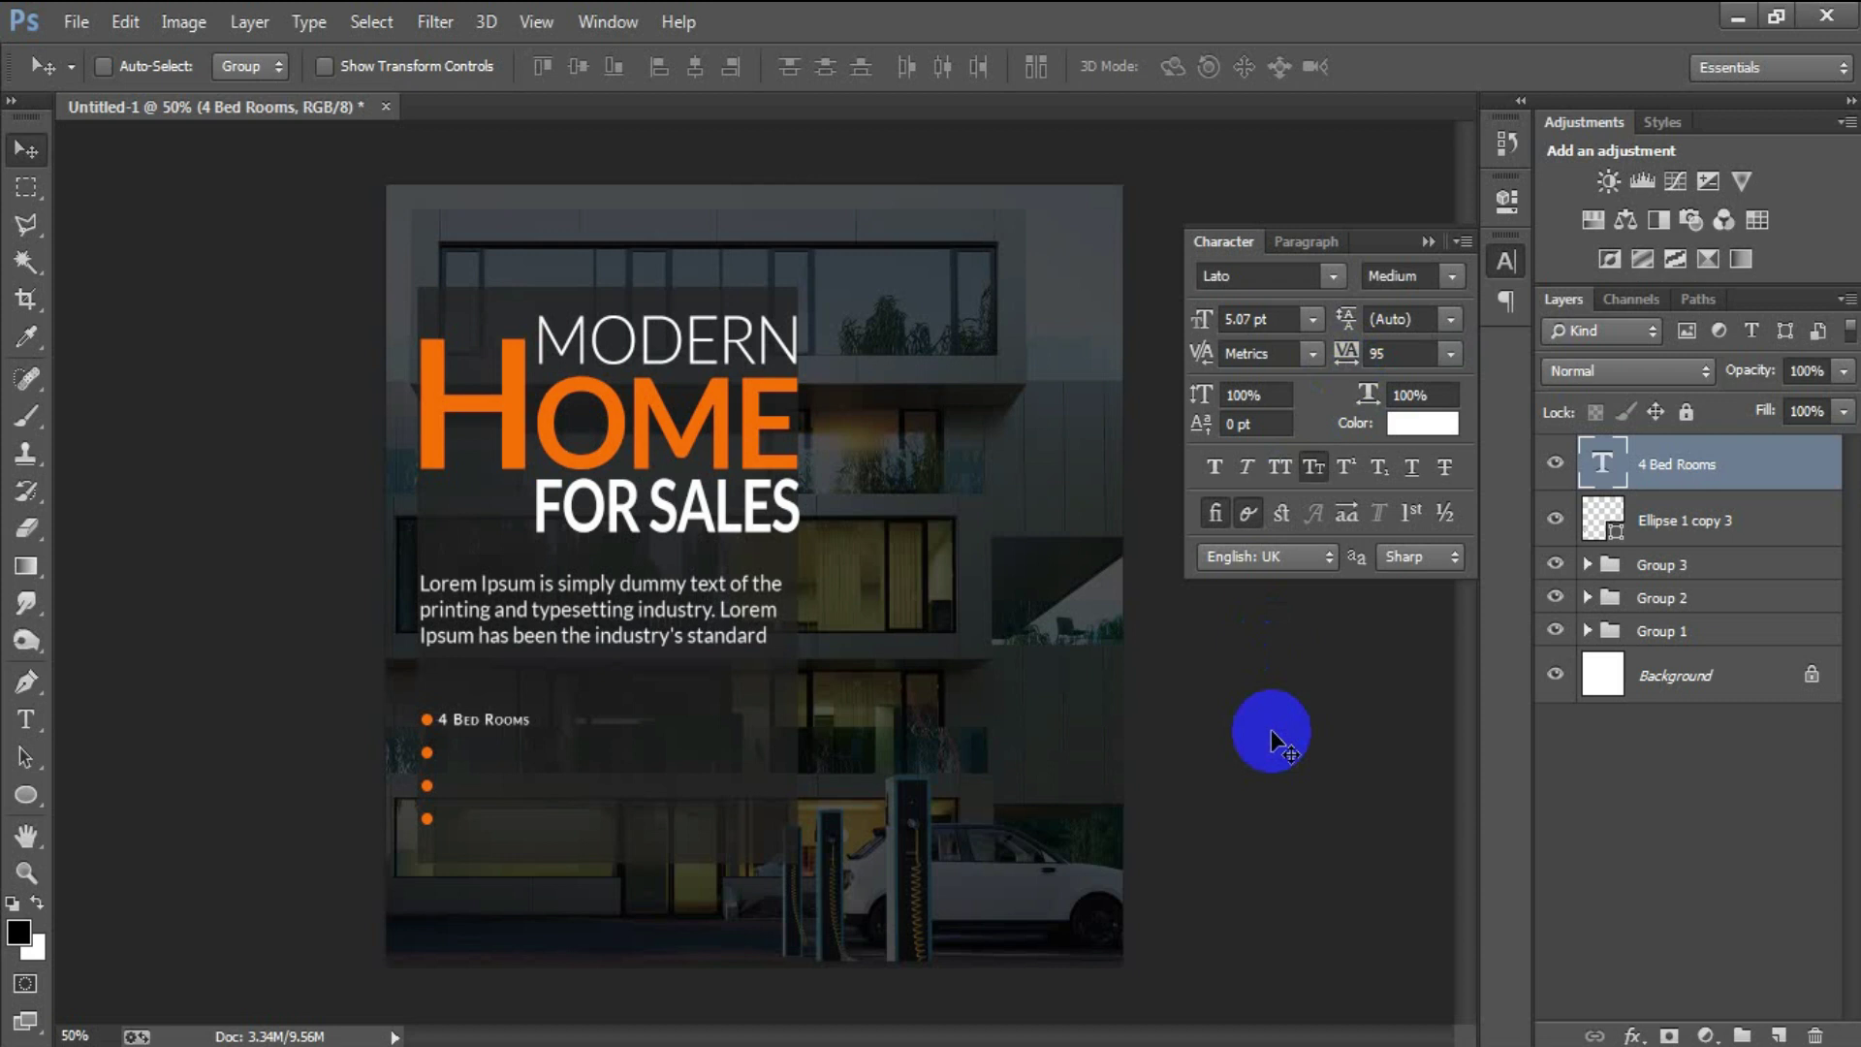
Duplicate the 4 Bed Rooms text and move the copy down beside the second orange dot
{"action": "key", "text": "ctrl+j"}
{"action": "key", "text": "shift+Down"}
{"action": "key", "text": "shift+Down"}
{"action": "key", "text": "shift+Down"}
{"action": "key", "text": "shift+Down"}
{"action": "key", "text": "shift+Down"}
{"action": "key", "text": "shift+Down"}
{"action": "key", "text": "shift+Down"}
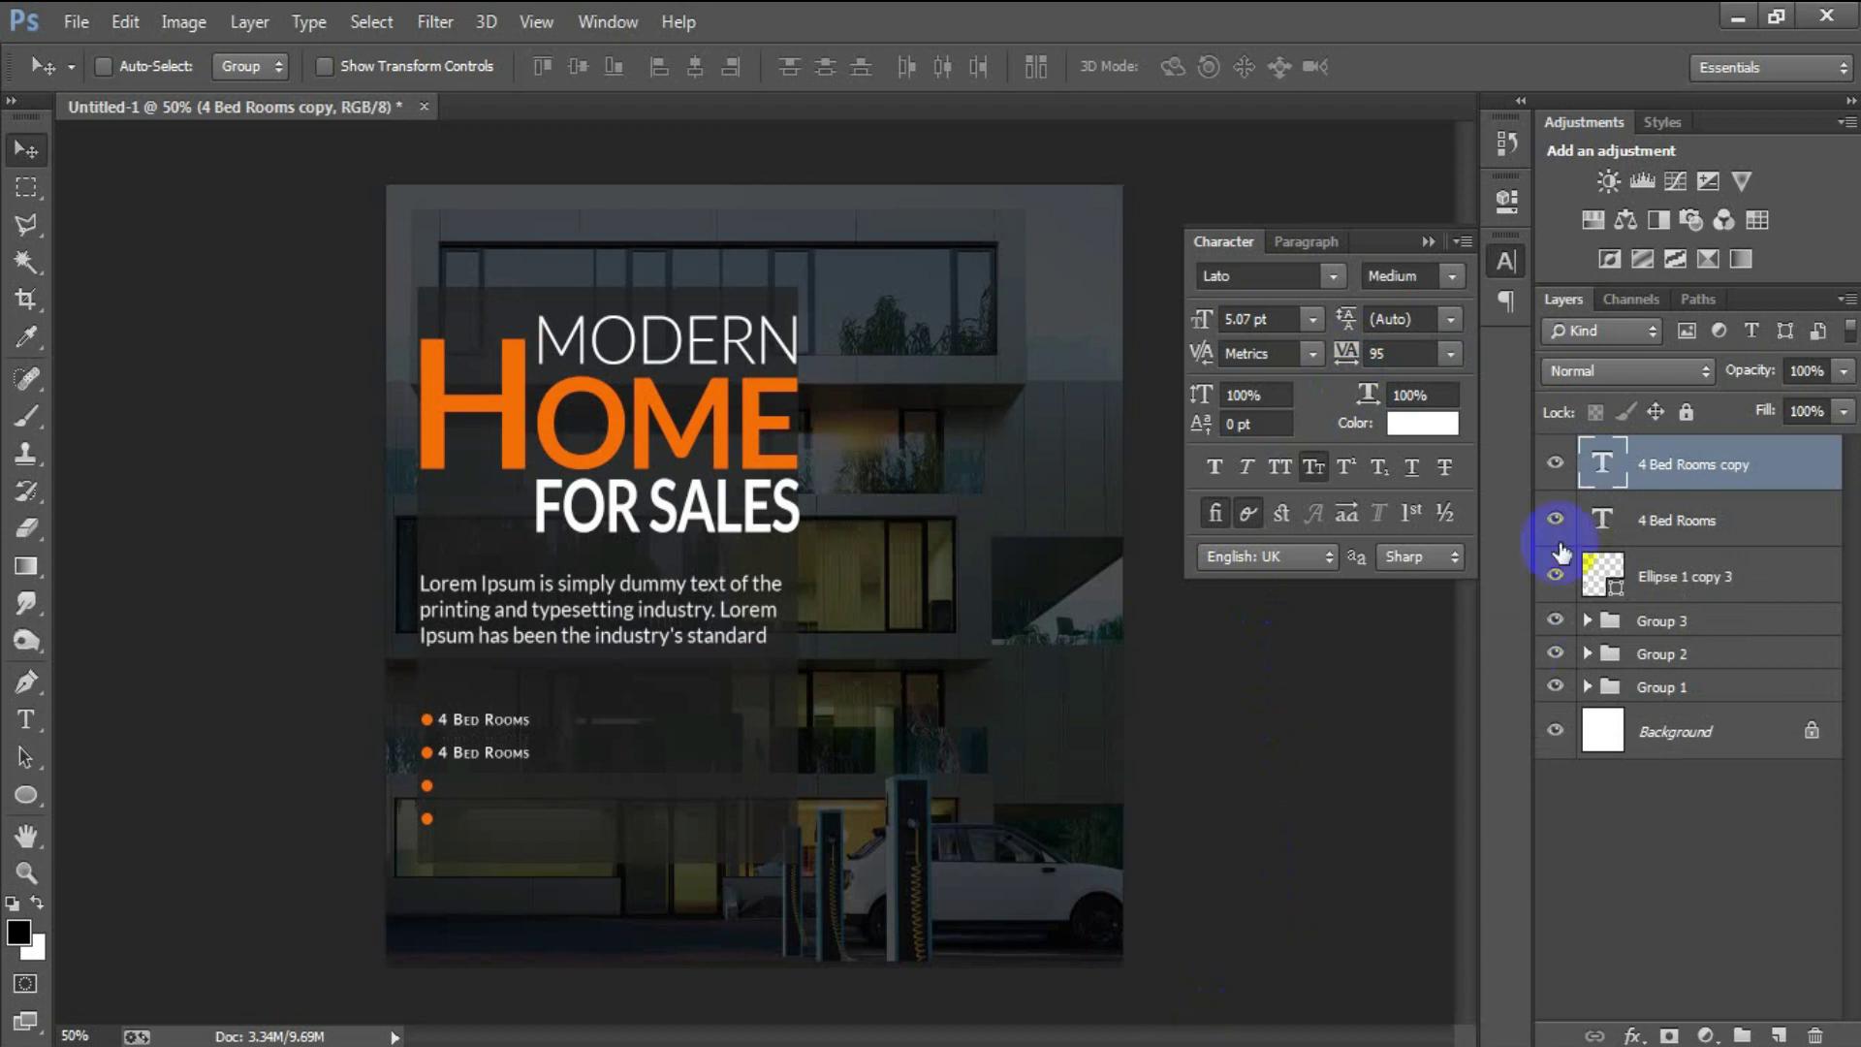
Change the duplicated line beside the second dot to read 1 Living Room
{"action": "double_click", "coordinate": [1605, 467]}
{"action": "type", "text": "Living Room"}
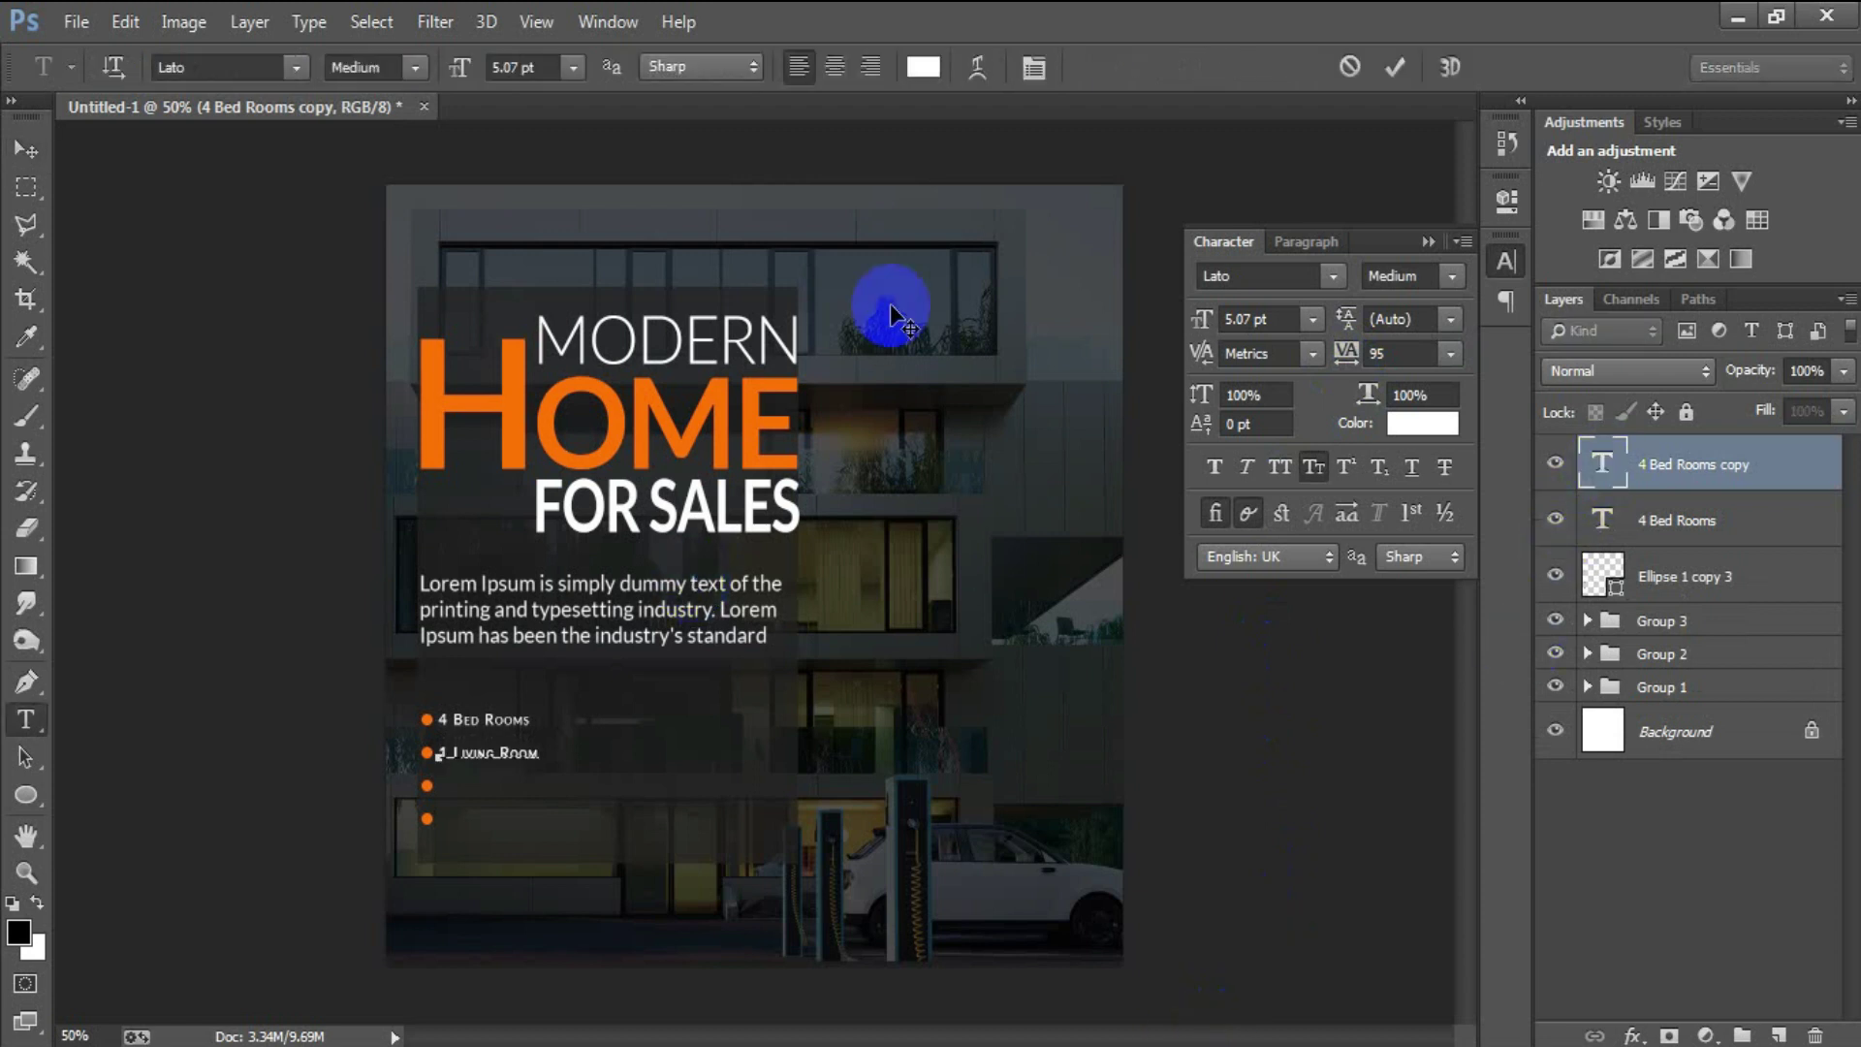
{"action": "left_click", "coordinate": [1378, 68]}
{"action": "key", "text": "v"}
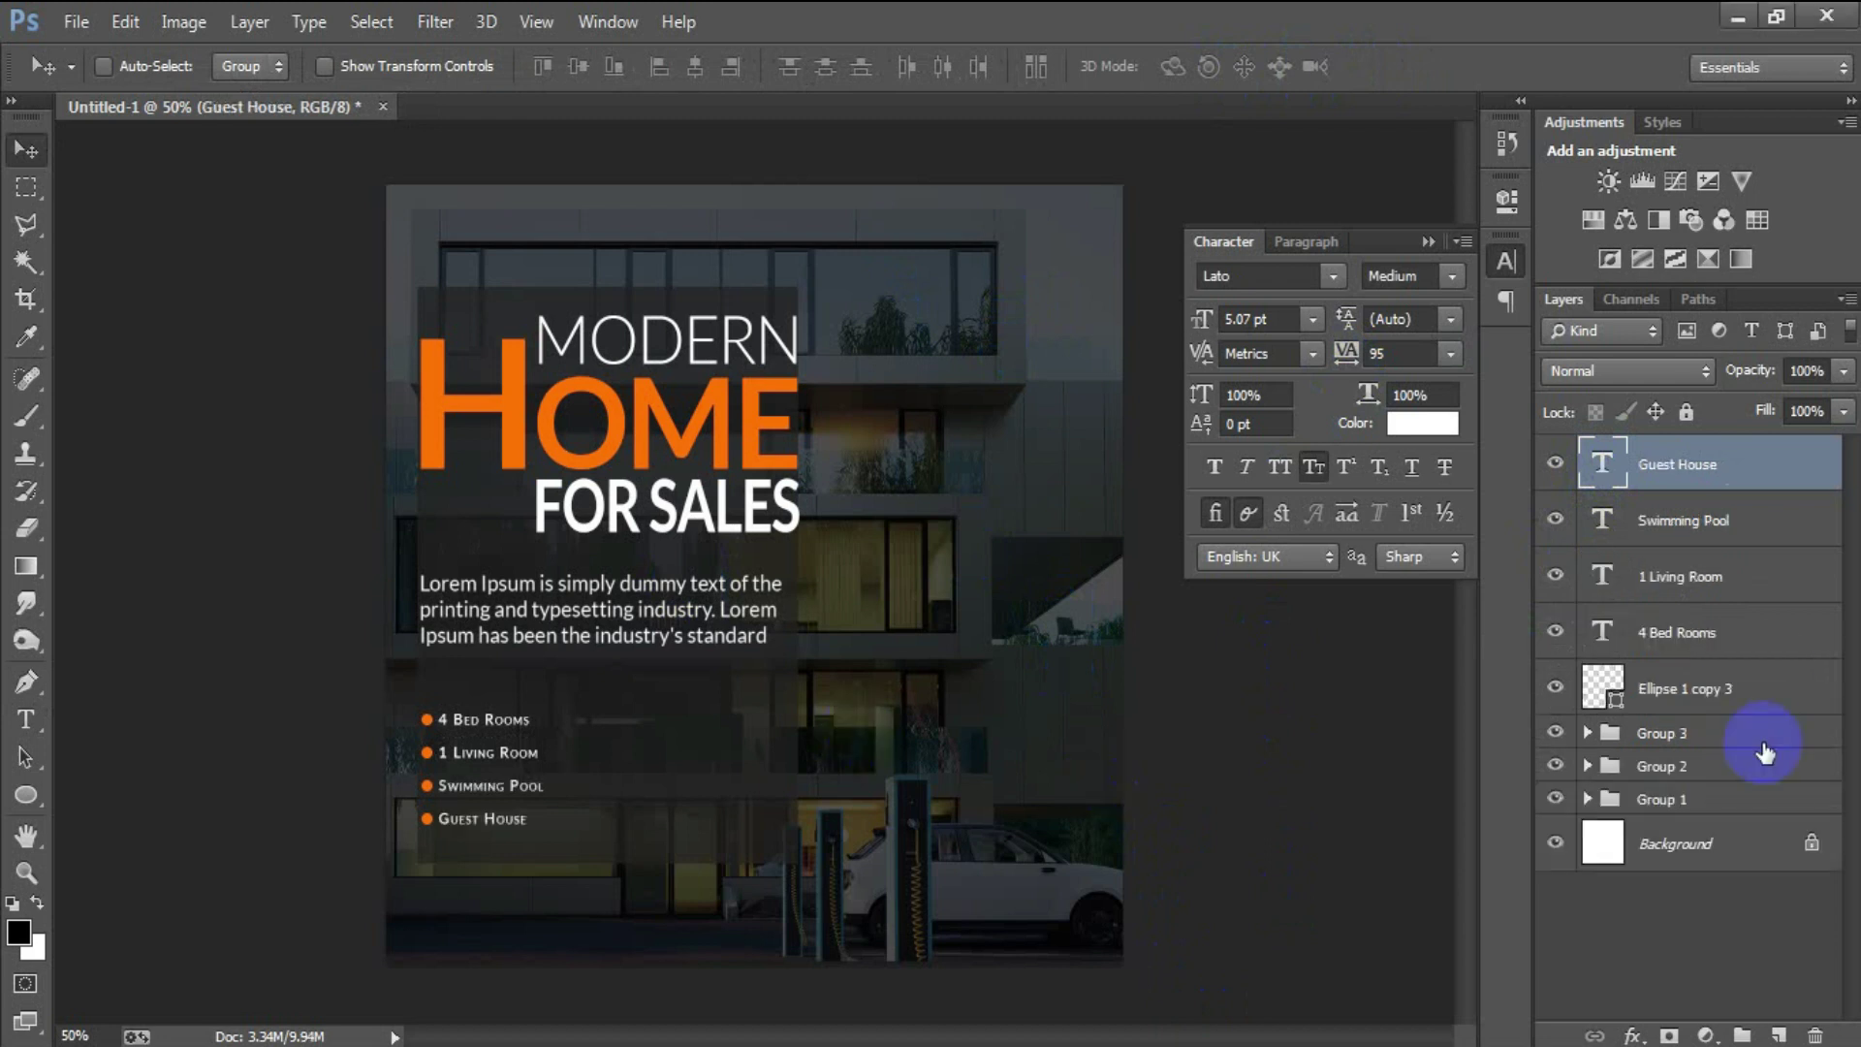
Group the four feature text layers together with the orange dots layer
{"action": "left_click", "coordinate": [1720, 688], "text": "shift"}
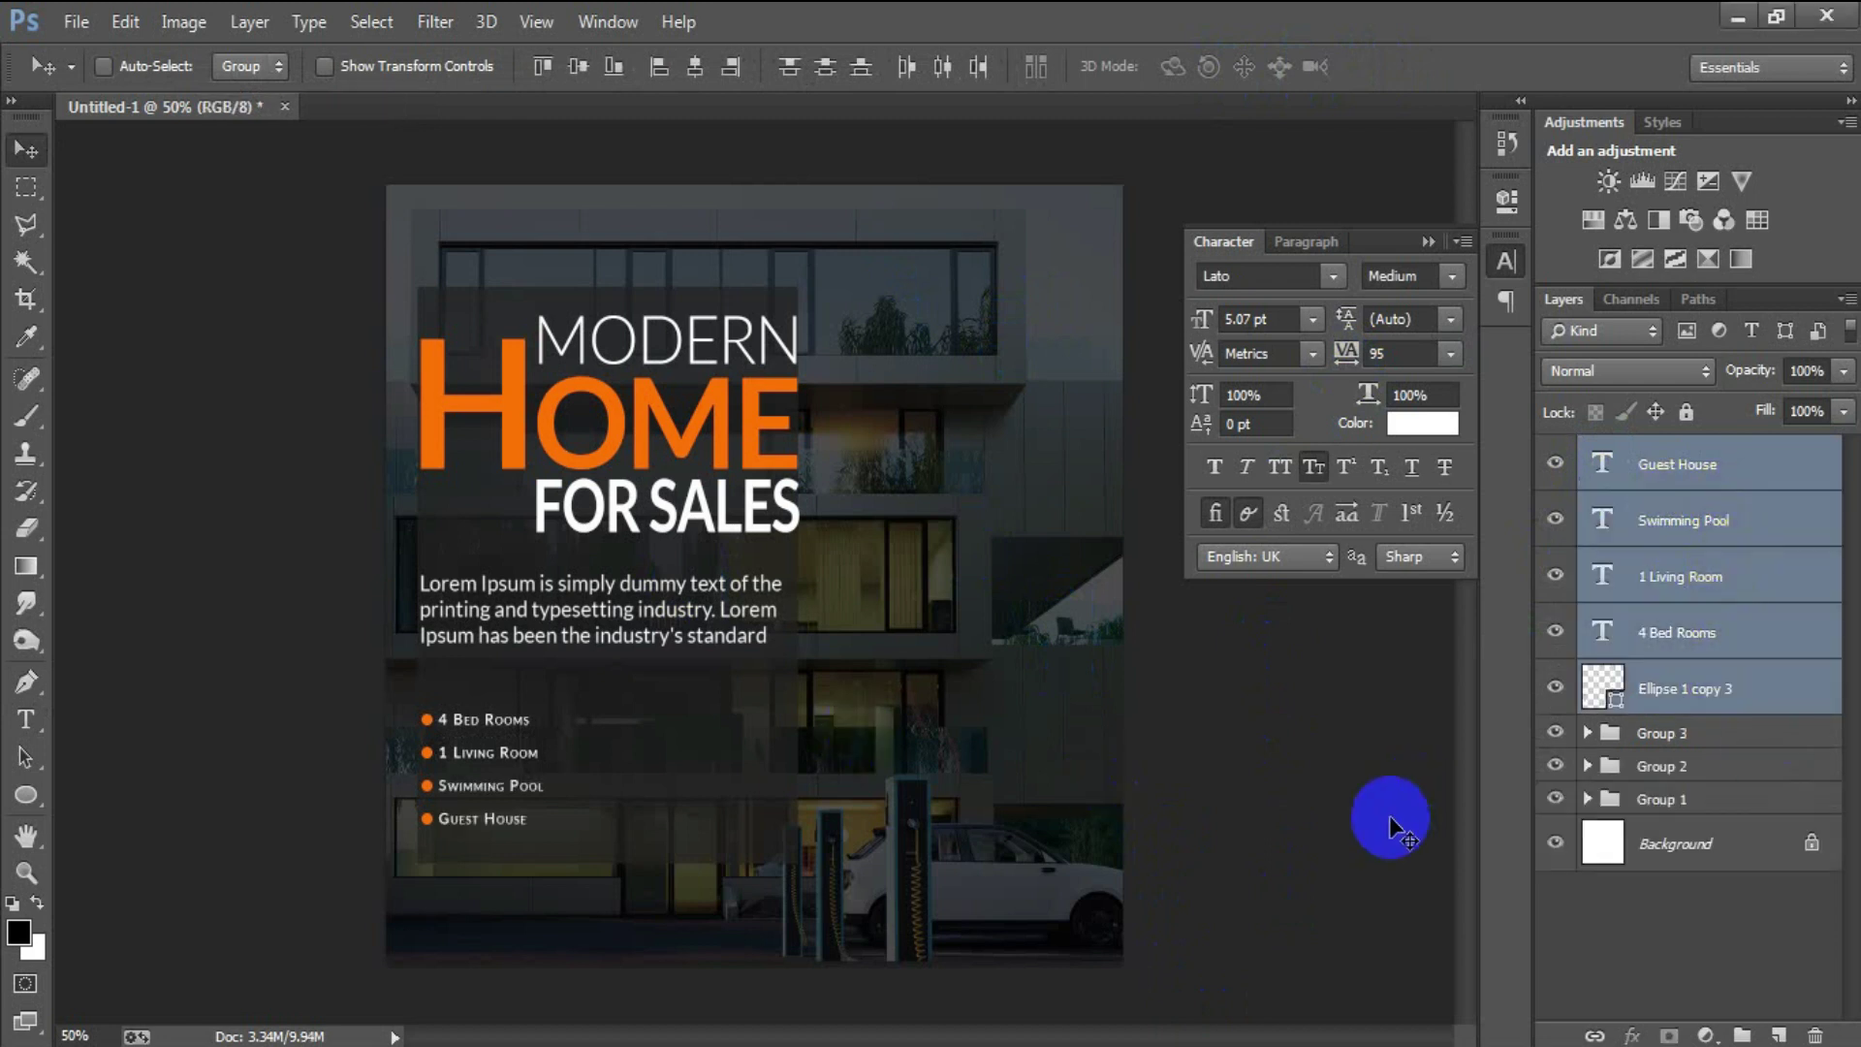
{"action": "key", "text": "ctrl+g"}
{"action": "left_click", "coordinate": [1428, 242]}
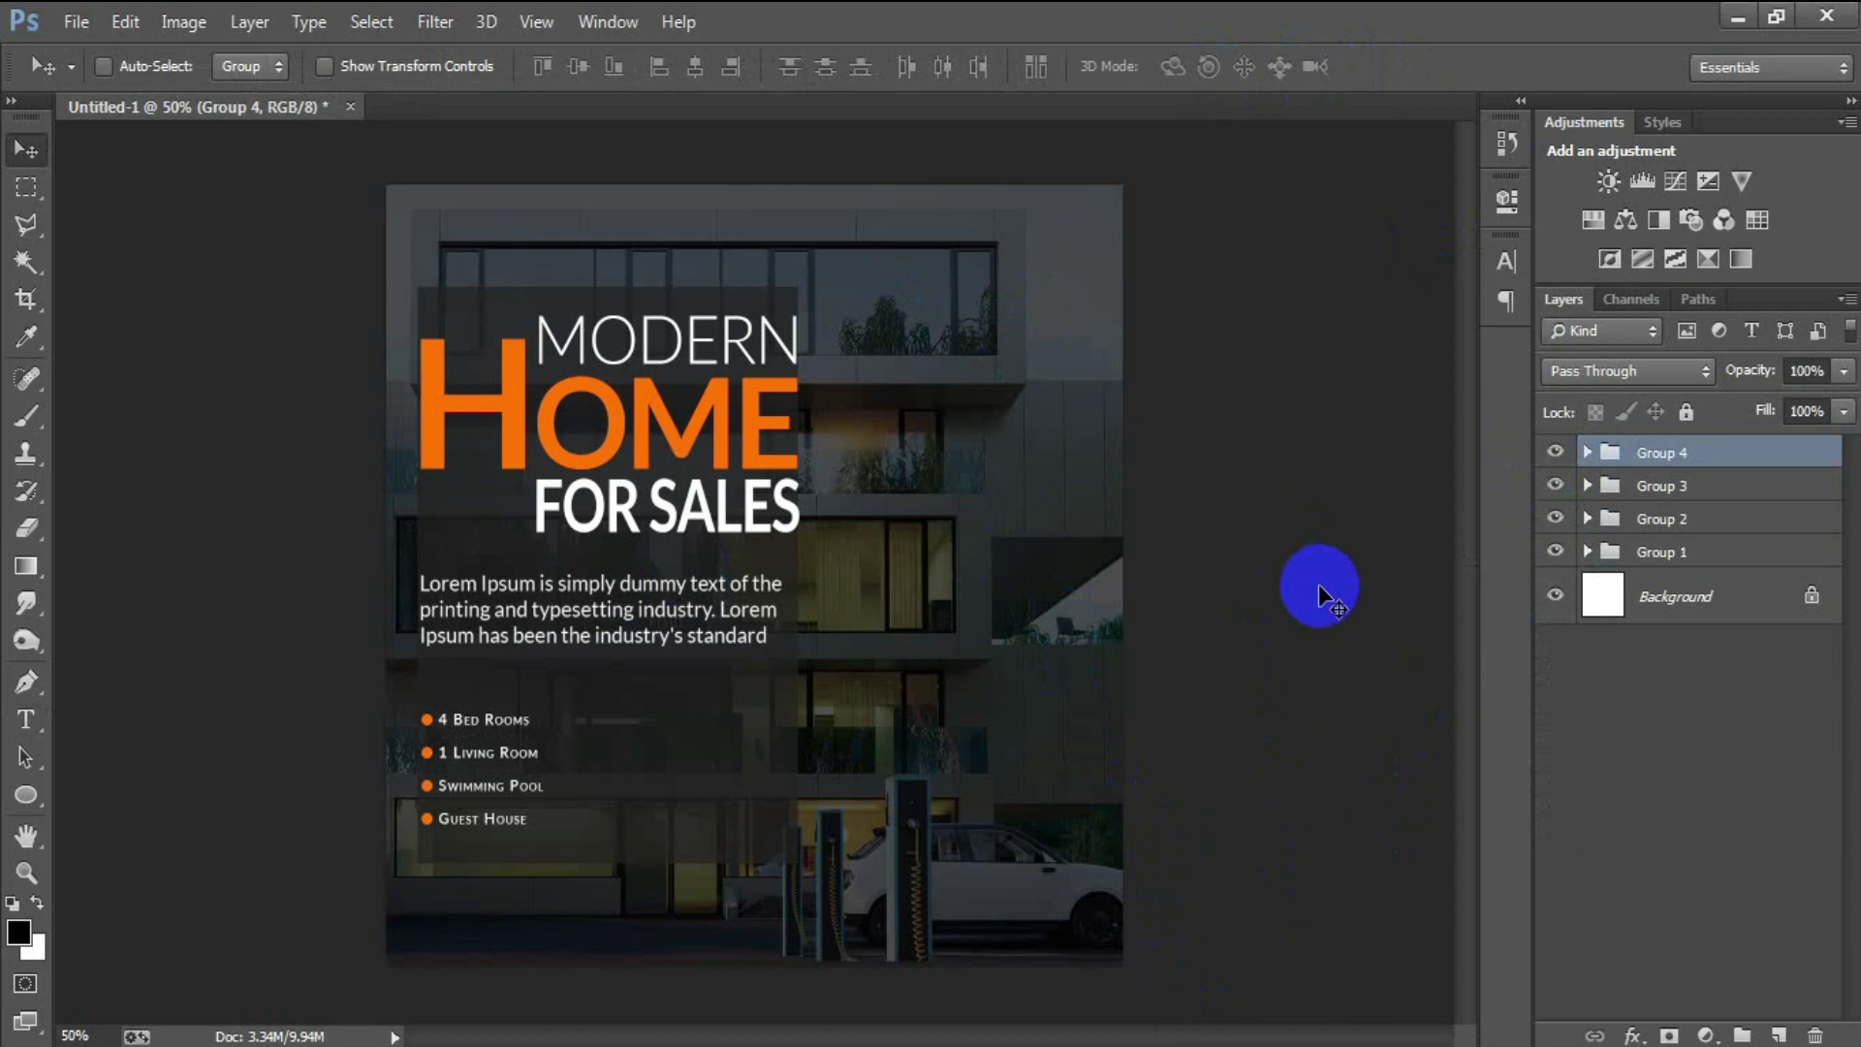
Add a new layer above Group 4 and draw a black circle about 470 px across on the poster's right half
{"action": "left_click", "coordinate": [1769, 1035]}
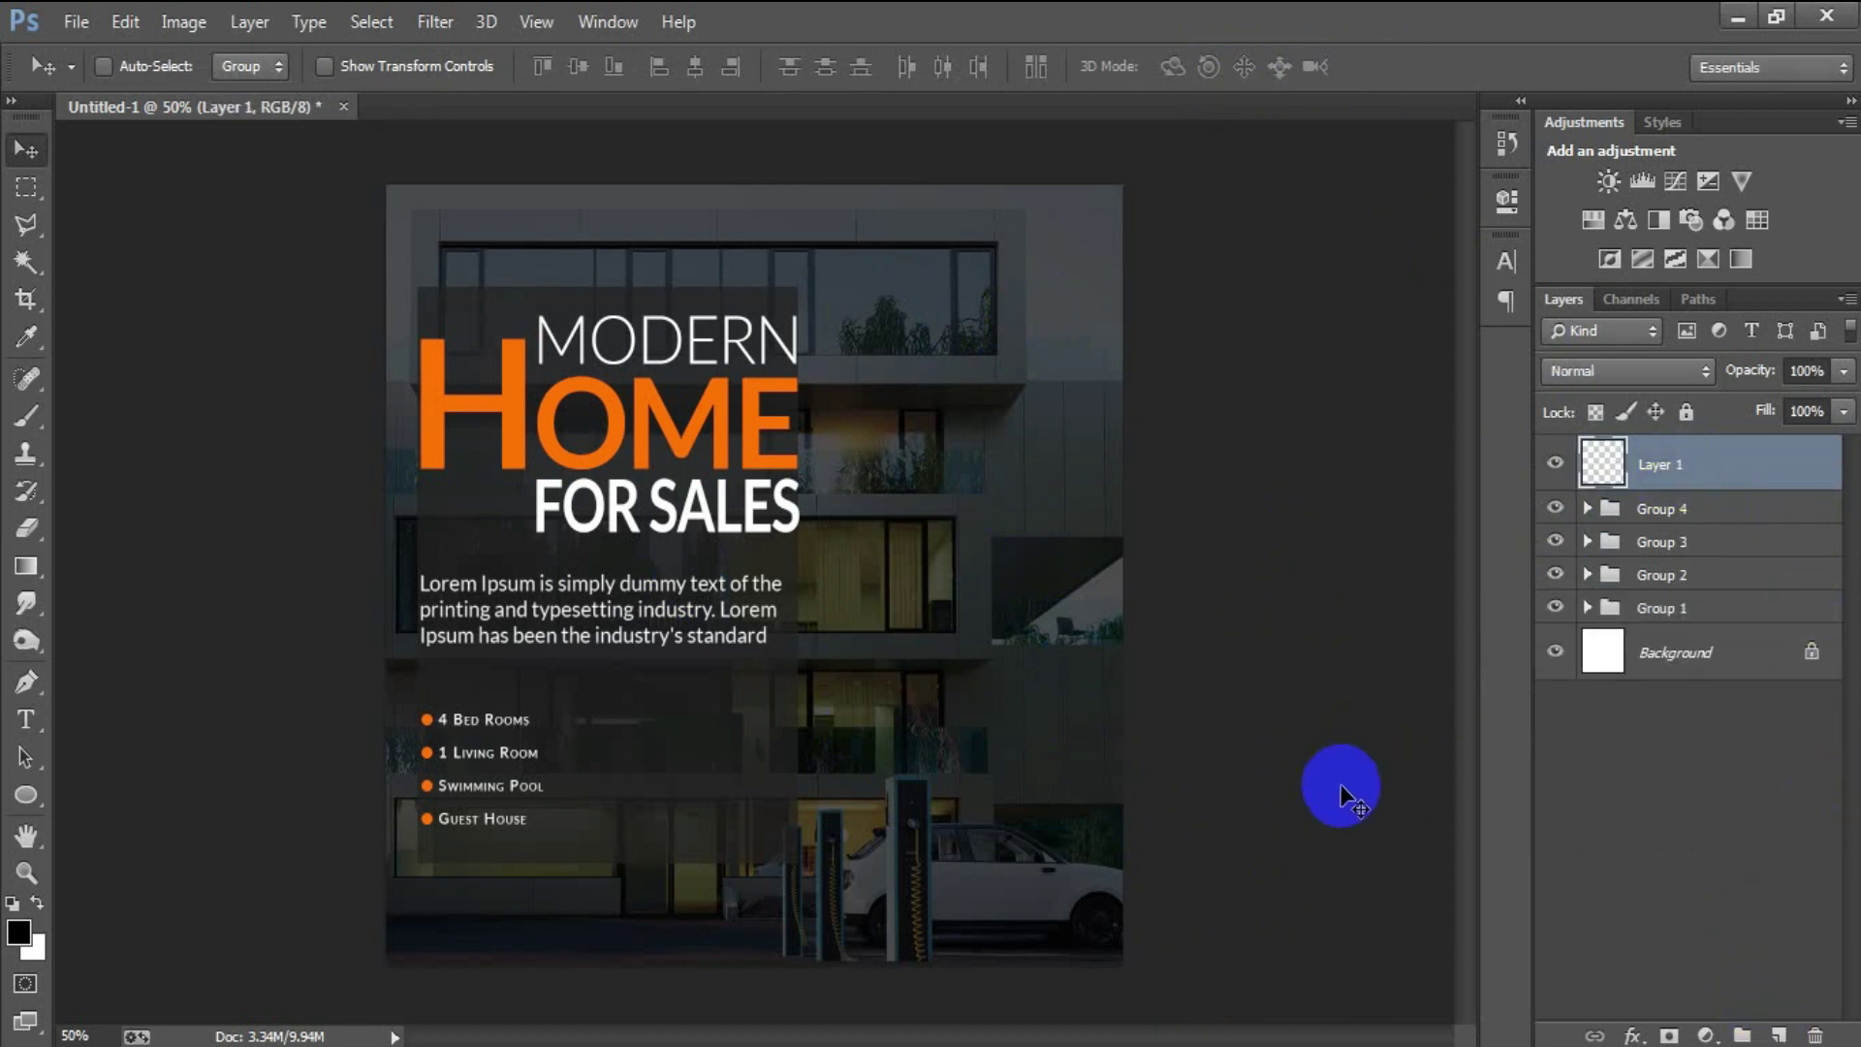
{"action": "right_click", "coordinate": [24, 794]}
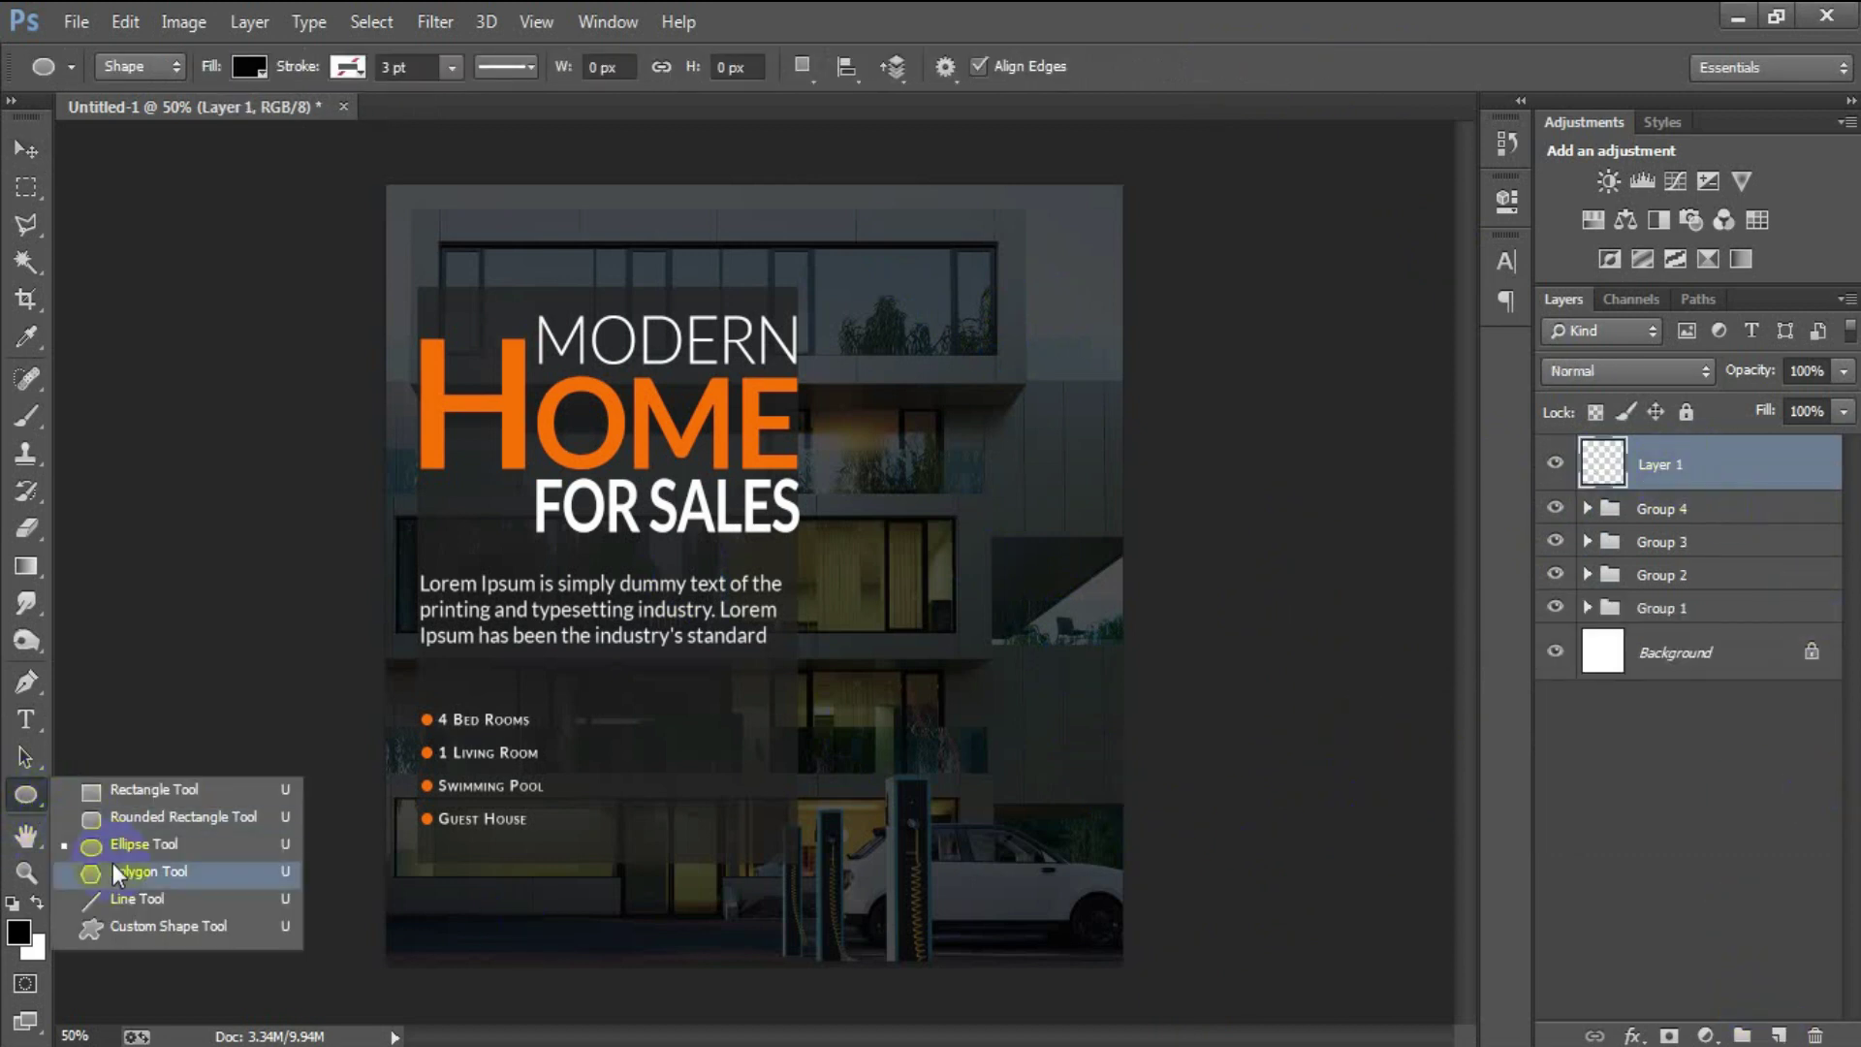
{"action": "left_click", "coordinate": [112, 863]}
{"action": "right_click", "coordinate": [26, 794]}
{"action": "left_click", "coordinate": [167, 850]}
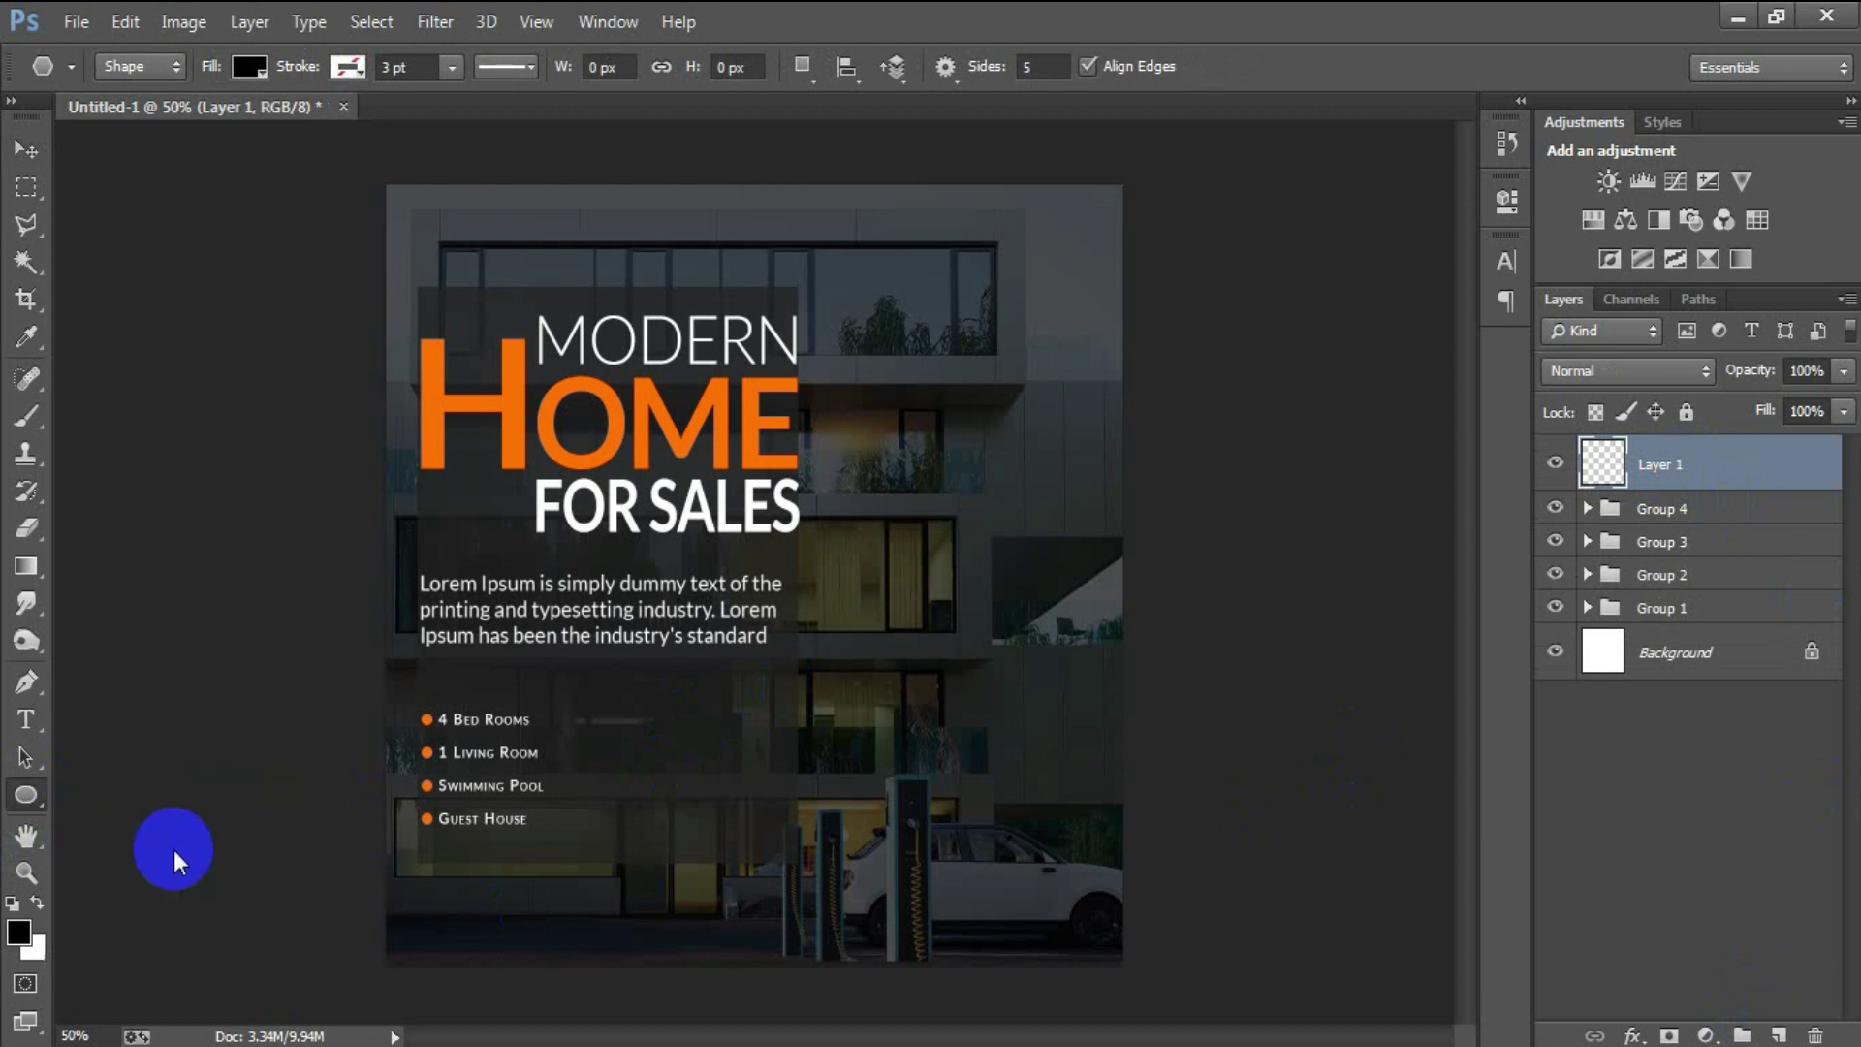
{"action": "left_click_drag", "start_coordinate": [910, 371], "coordinate": [1196, 1042]}
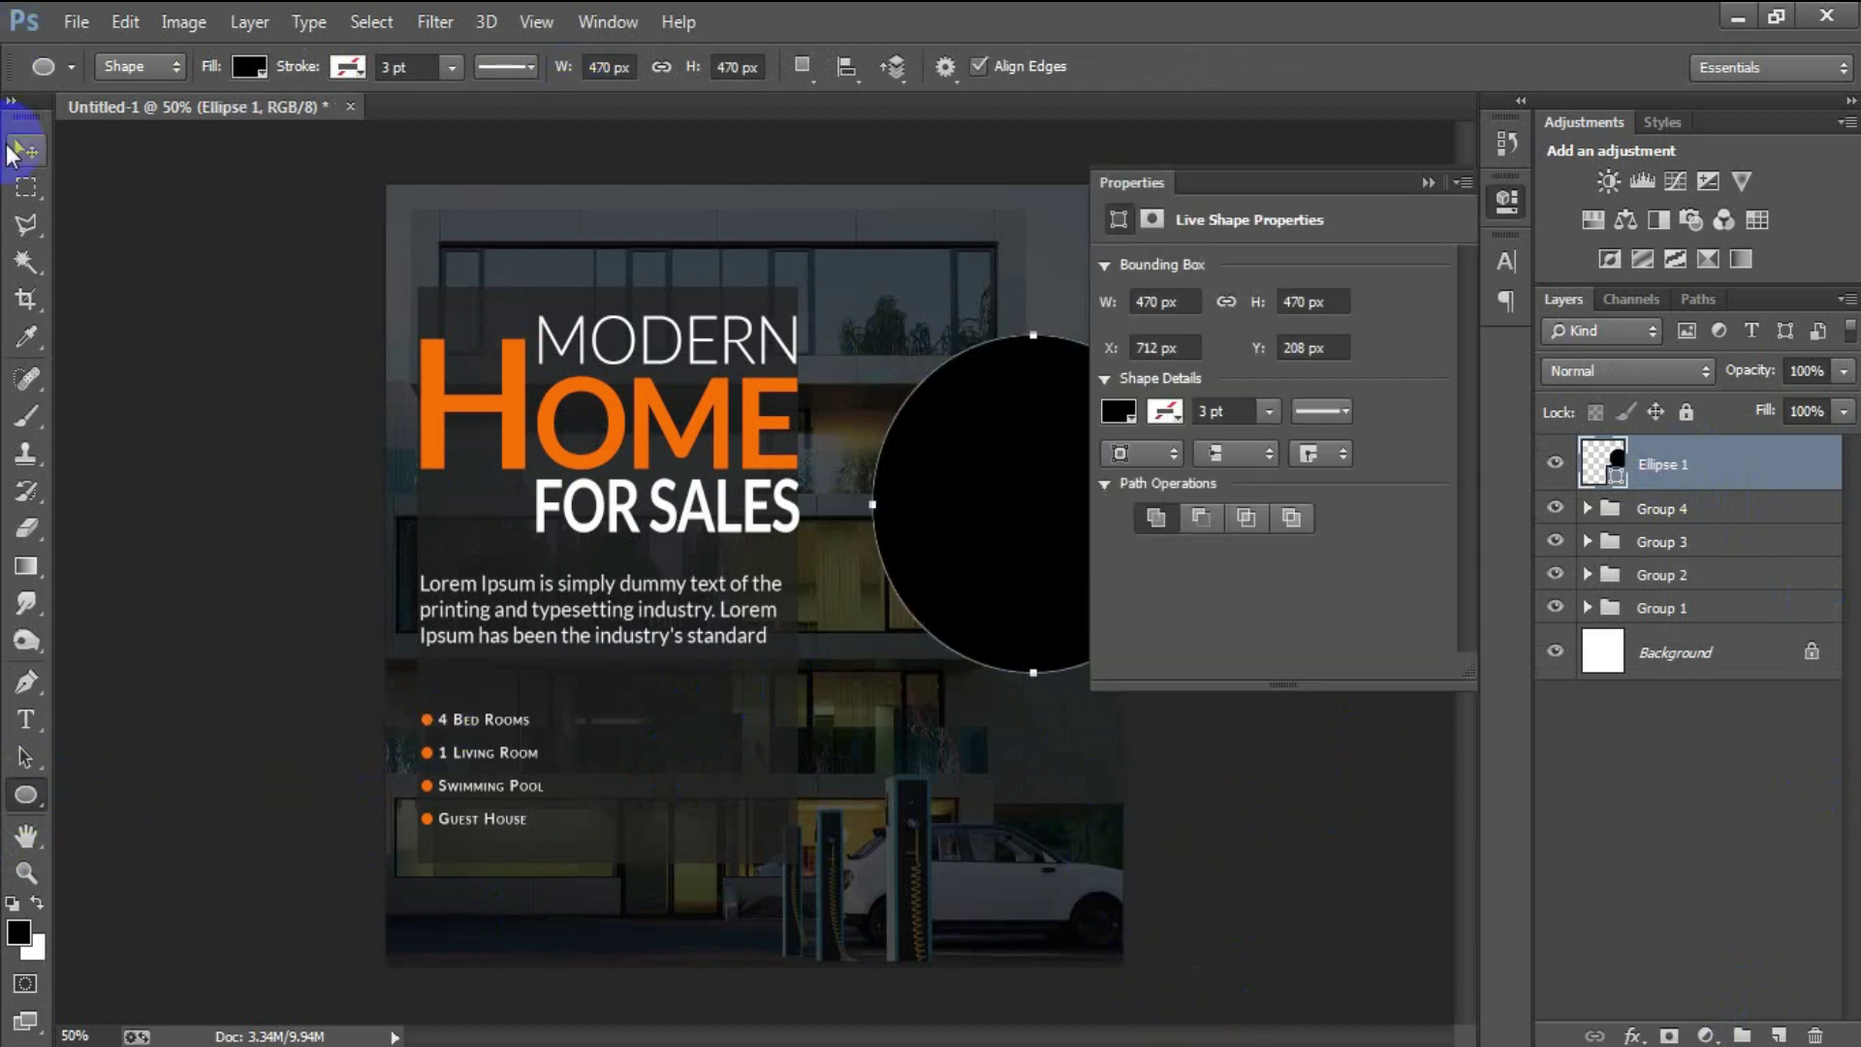
Move the black circle up beside the MODERN HOME FOR SALES title and shrink it slightly around its centre
{"action": "left_click", "coordinate": [16, 149]}
{"action": "left_click_drag", "start_coordinate": [1039, 502], "coordinate": [963, 444]}
{"action": "left_click", "coordinate": [1429, 183]}
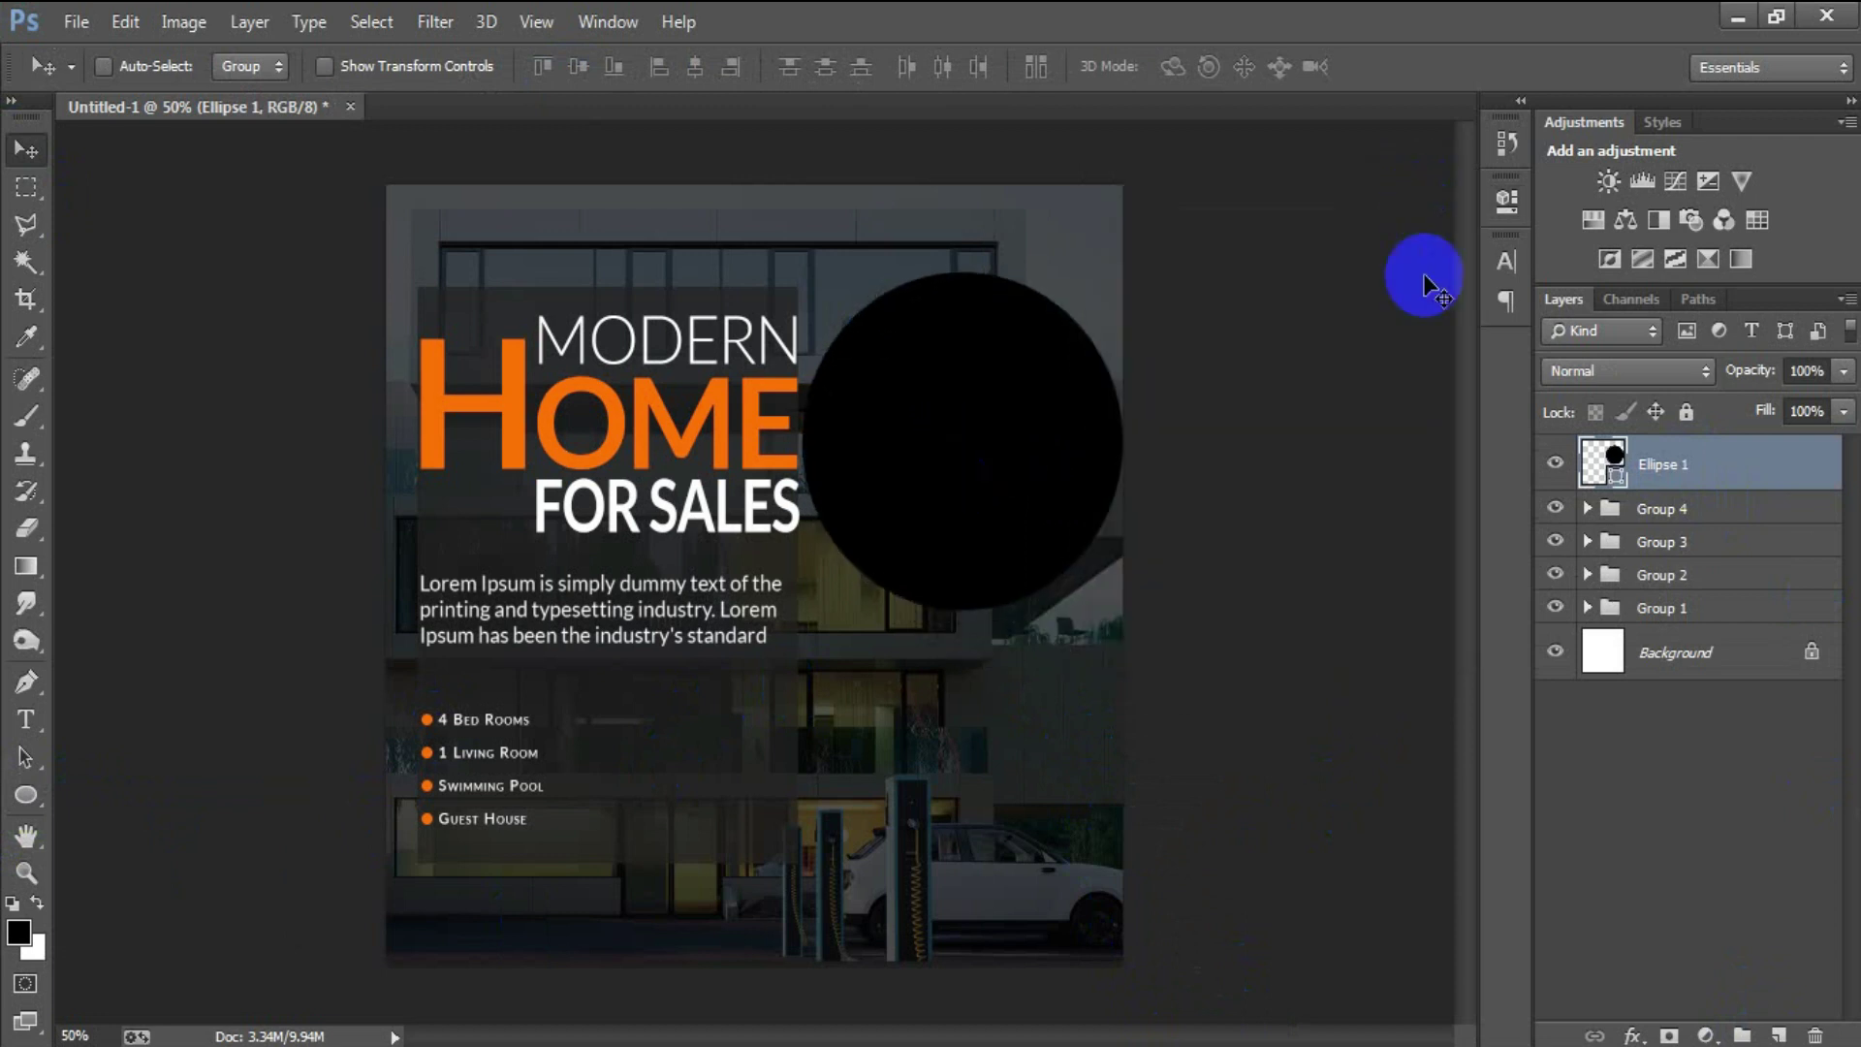
{"action": "key", "text": "ctrl+t"}
{"action": "left_click_drag", "start_coordinate": [1129, 608], "coordinate": [1114, 605]}
{"action": "left_click", "coordinate": [1231, 66]}
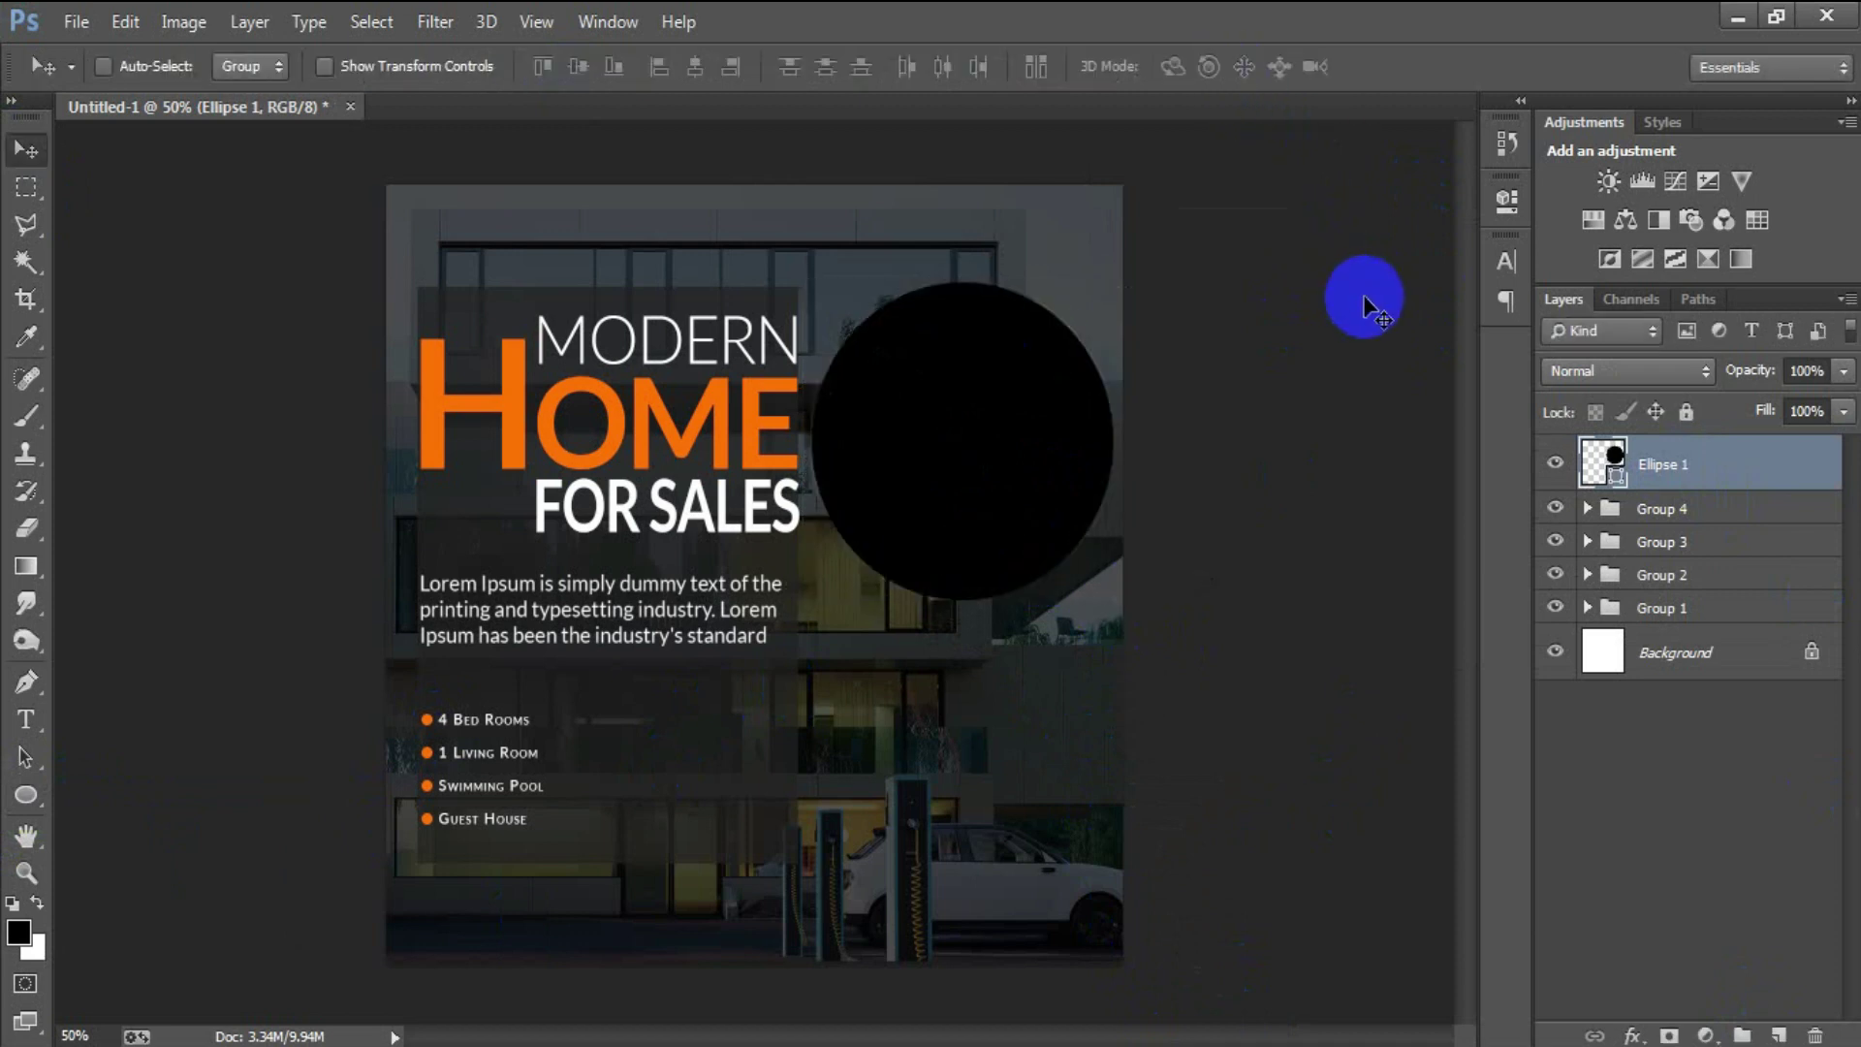
Nudge the black circle slightly to the right so it sits close to the poster's right edge
{"action": "key", "text": "Right"}
{"action": "key", "text": "Right"}
{"action": "key", "text": "Right"}
{"action": "key", "text": "Right"}
{"action": "key", "text": "Right"}
{"action": "key", "text": "Right"}
{"action": "key", "text": "Right"}
{"action": "key", "text": "Right"}
{"action": "key", "text": "Right"}
{"action": "key", "text": "Right"}
{"action": "key", "text": "Right"}
{"action": "key", "text": "Right"}
{"action": "key", "text": "Right"}
{"action": "key", "text": "Right"}
{"action": "key", "text": "Right"}
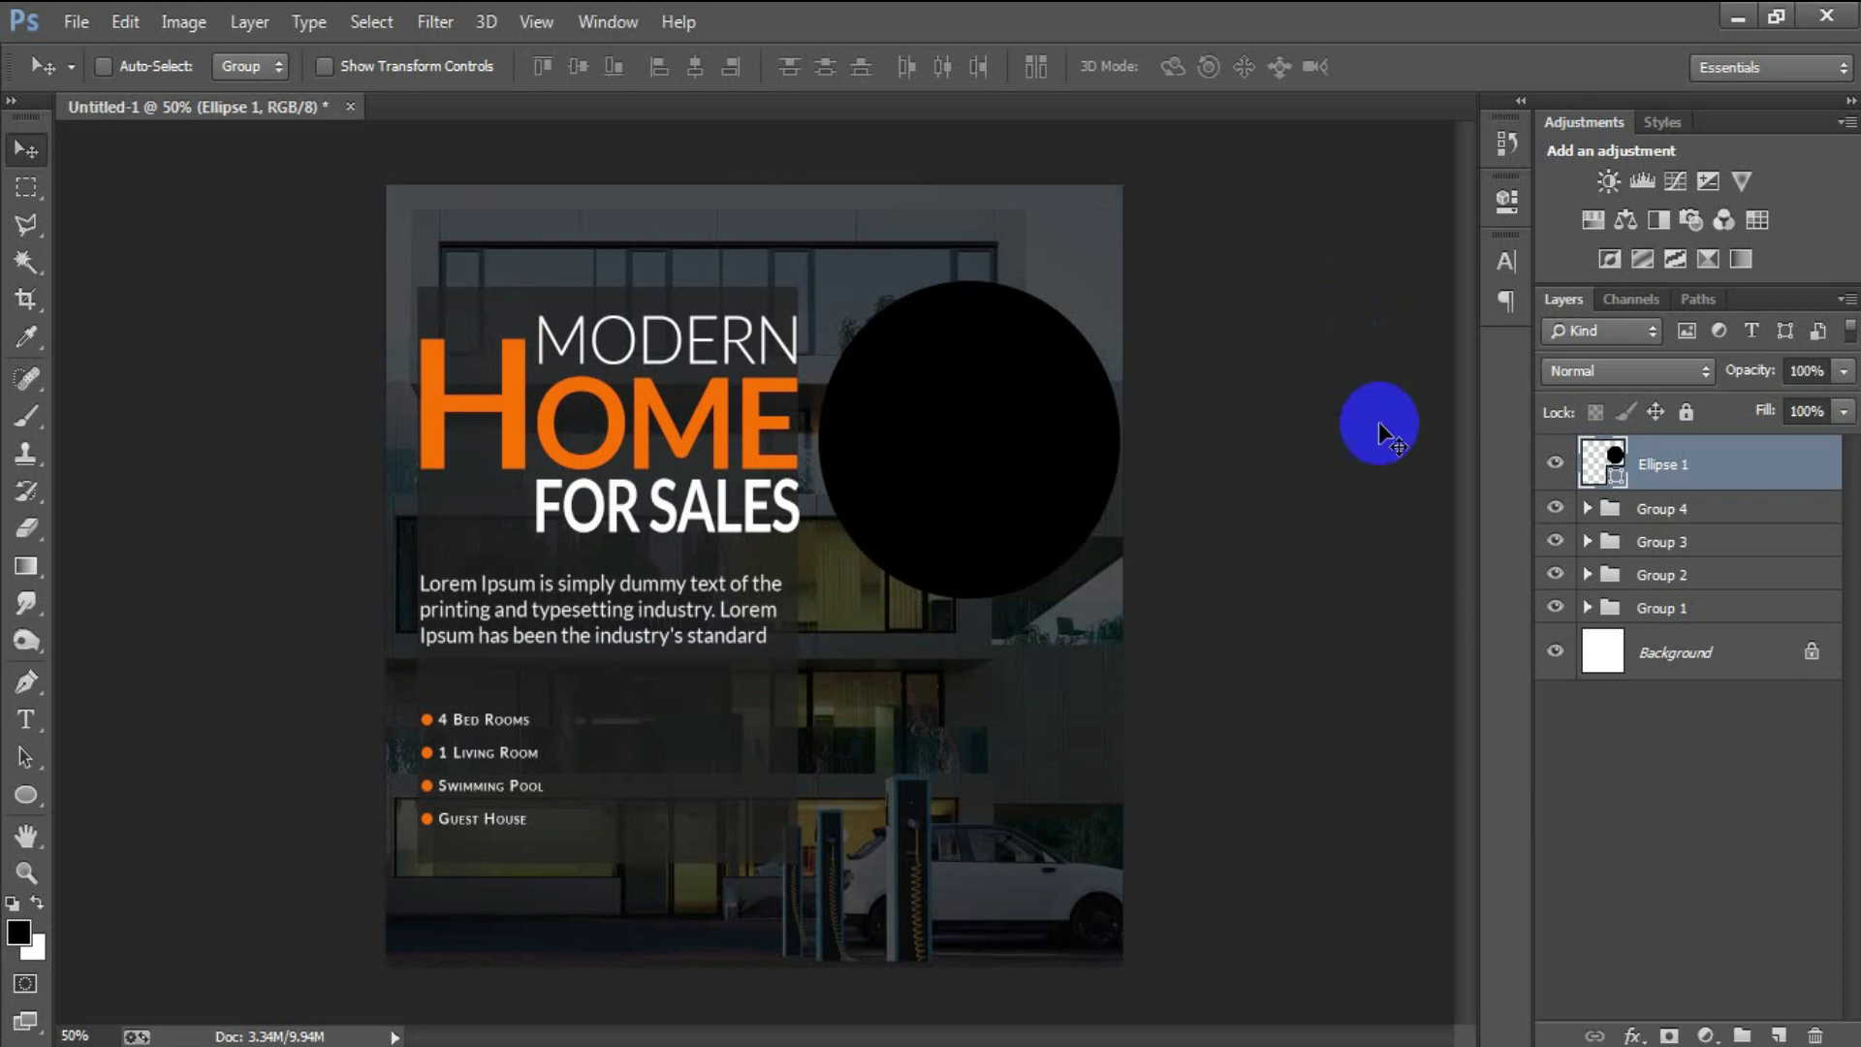
Change the circle's fill to white, ffffff
{"action": "double_click", "coordinate": [1600, 464]}
{"action": "left_click_drag", "start_coordinate": [1191, 395], "coordinate": [1066, 313]}
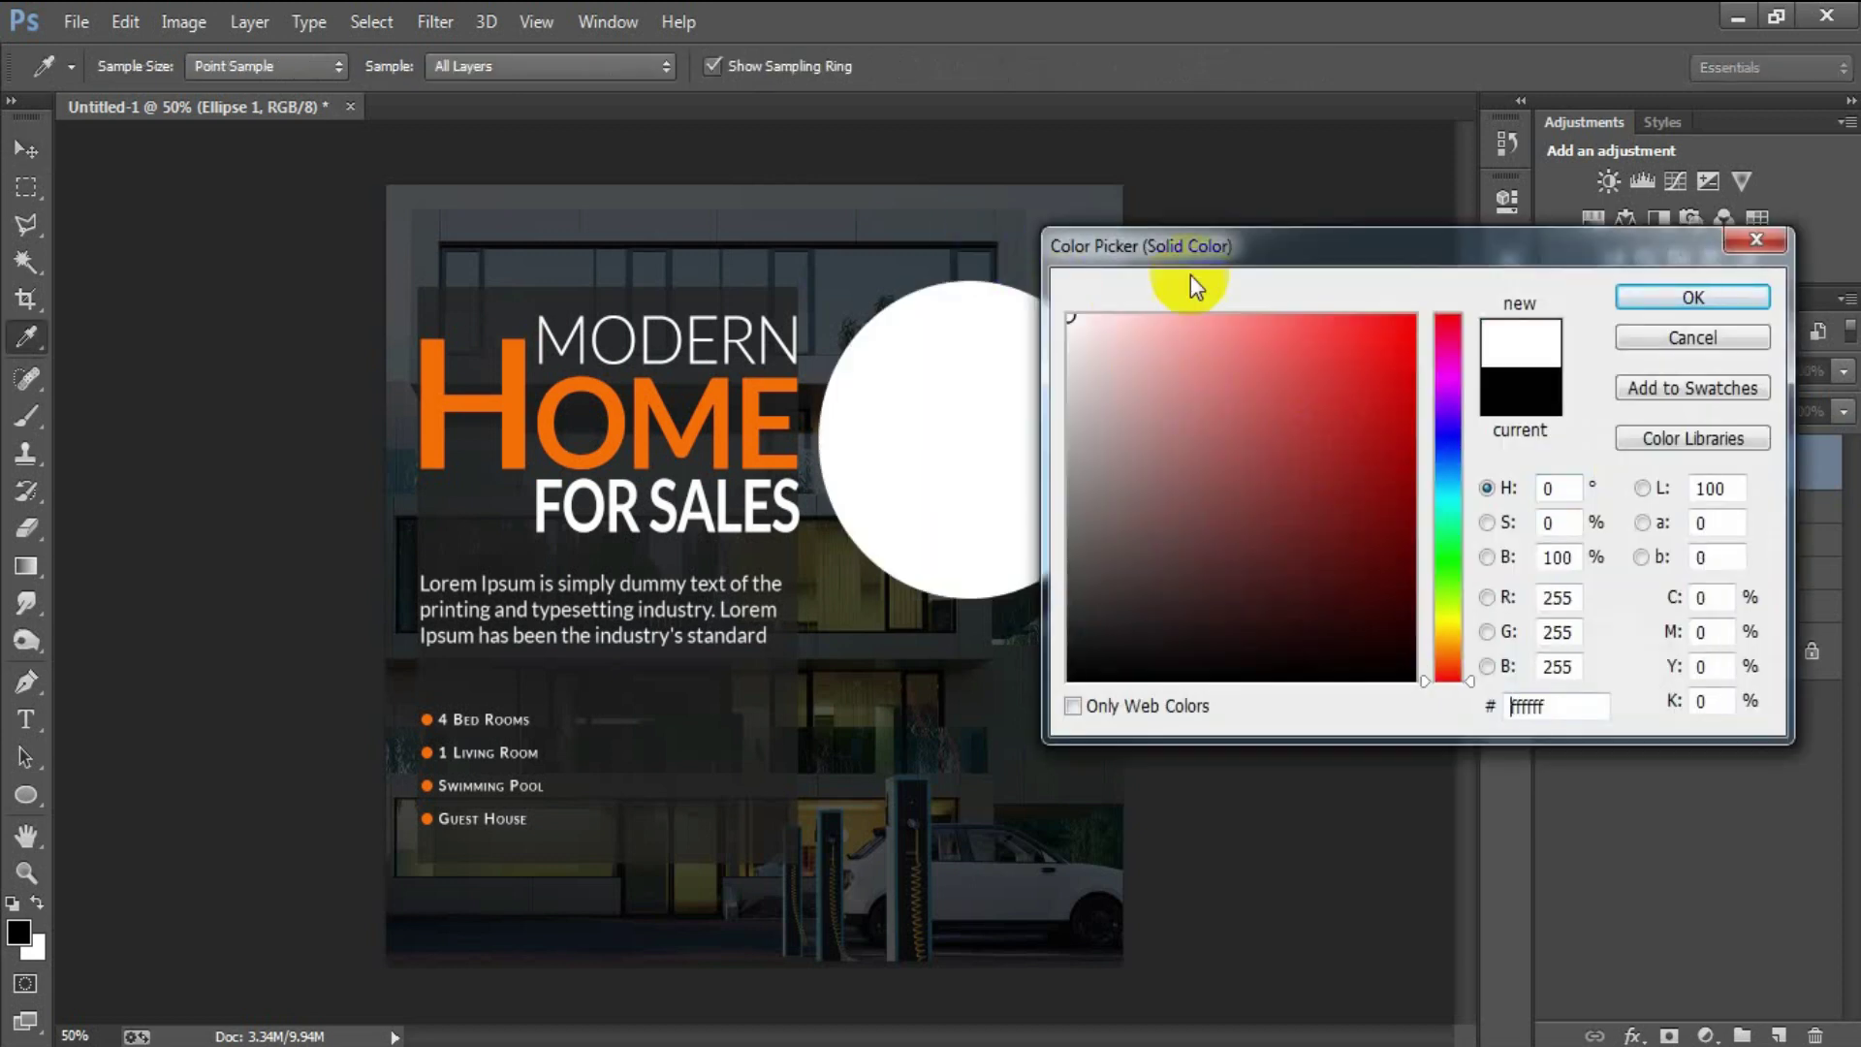
{"action": "left_click", "coordinate": [1647, 298]}
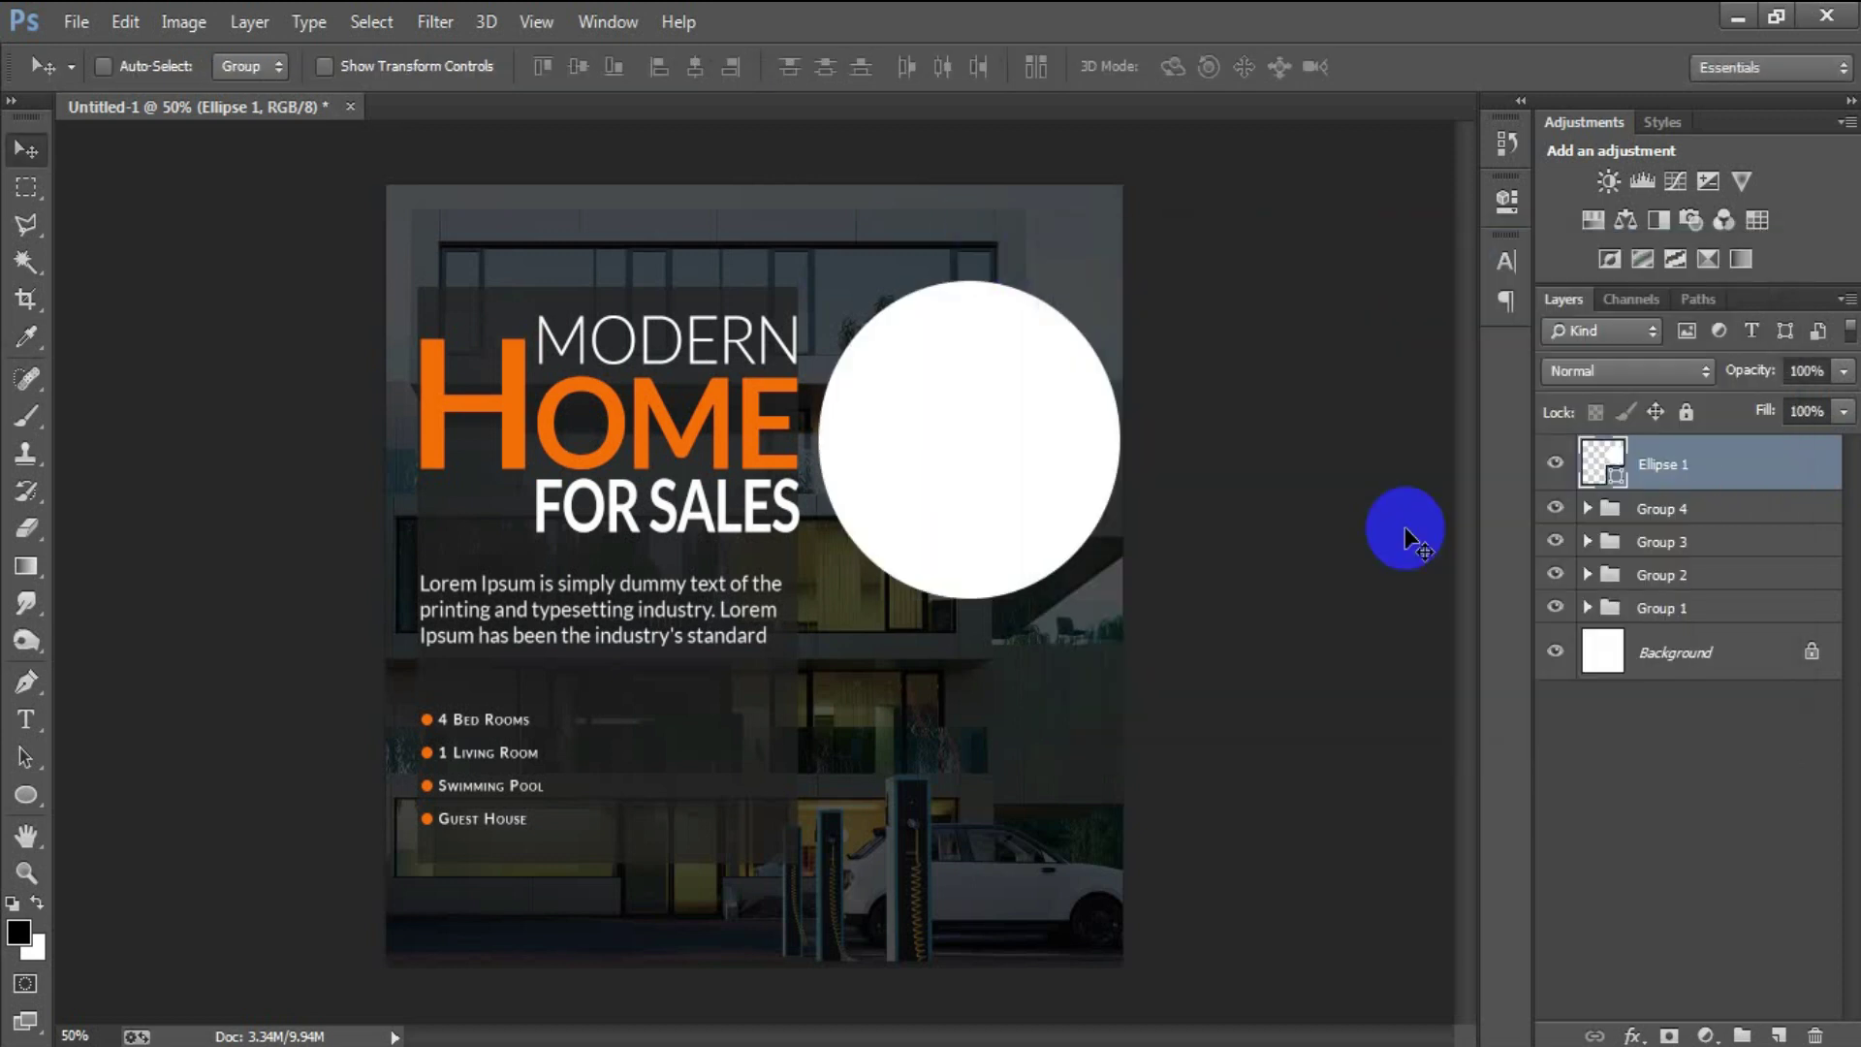
Duplicate the white circle and set the copy's fill colour to 222222
{"action": "key", "text": "ctrl+j"}
{"action": "double_click", "coordinate": [1604, 470]}
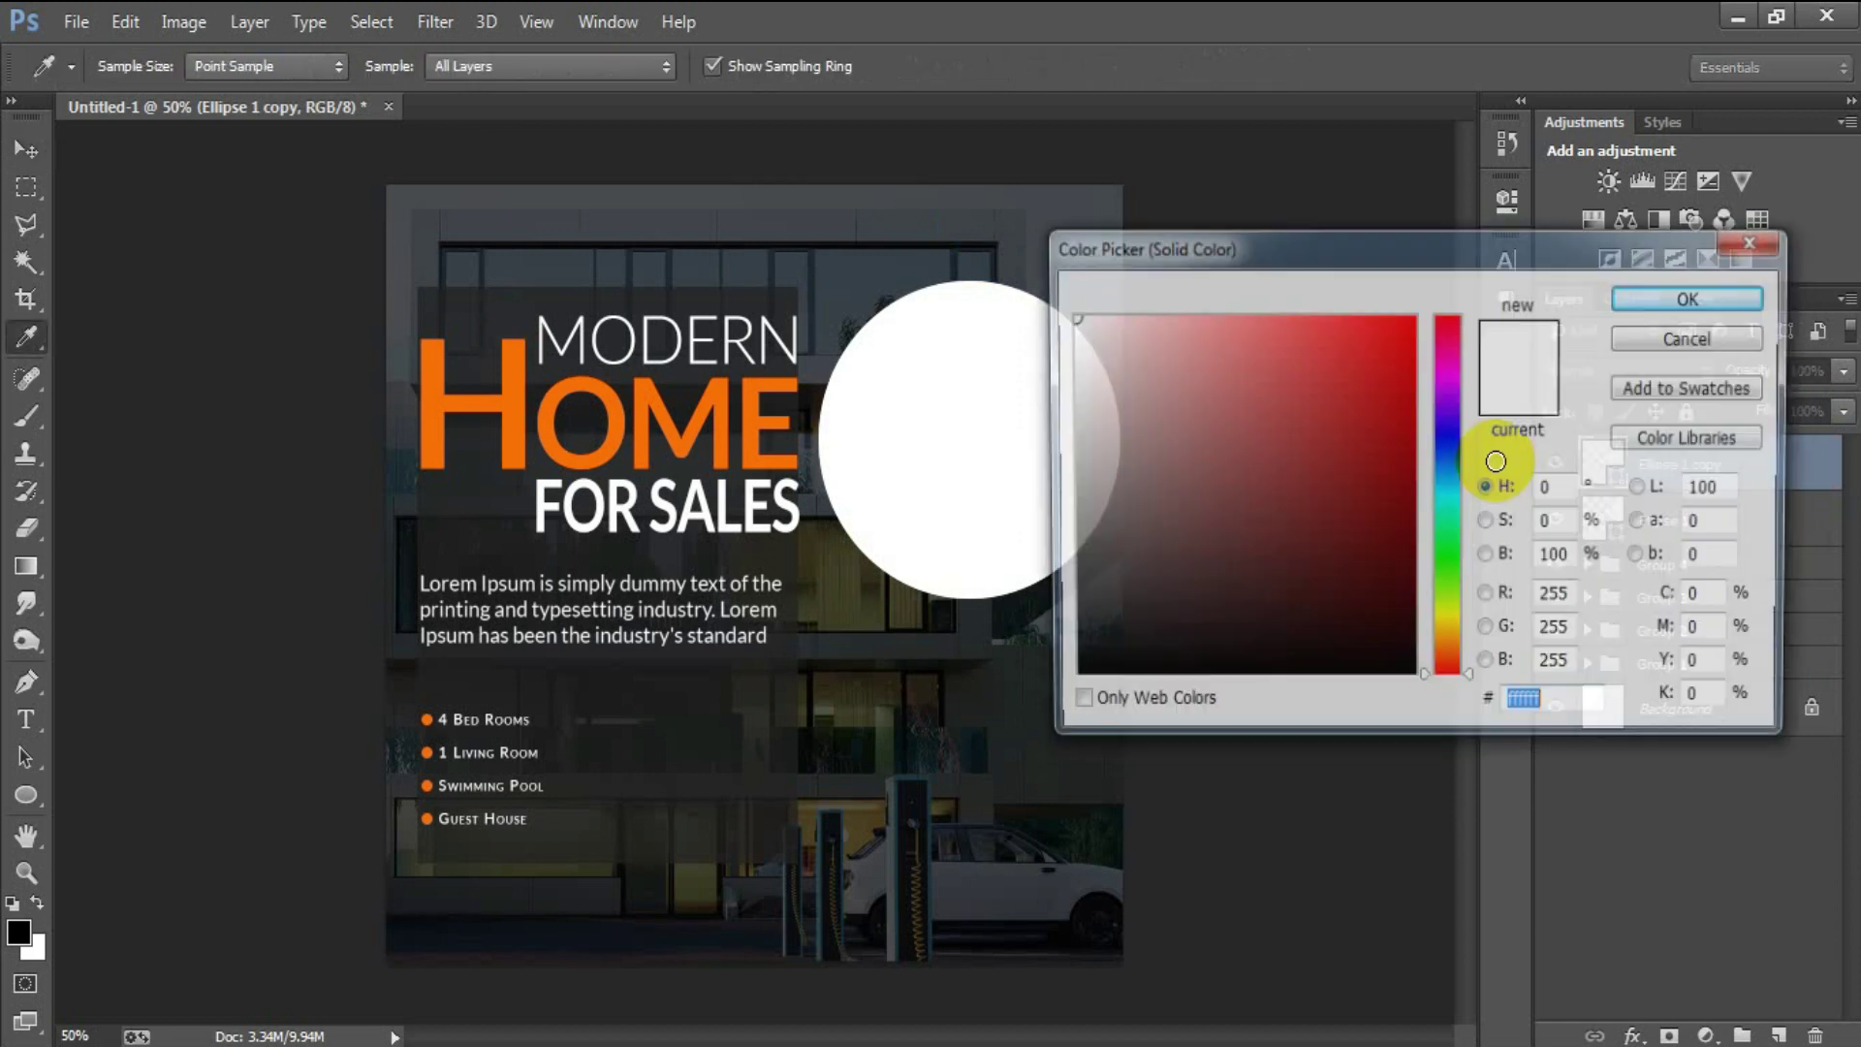
{"action": "left_click", "coordinate": [441, 497]}
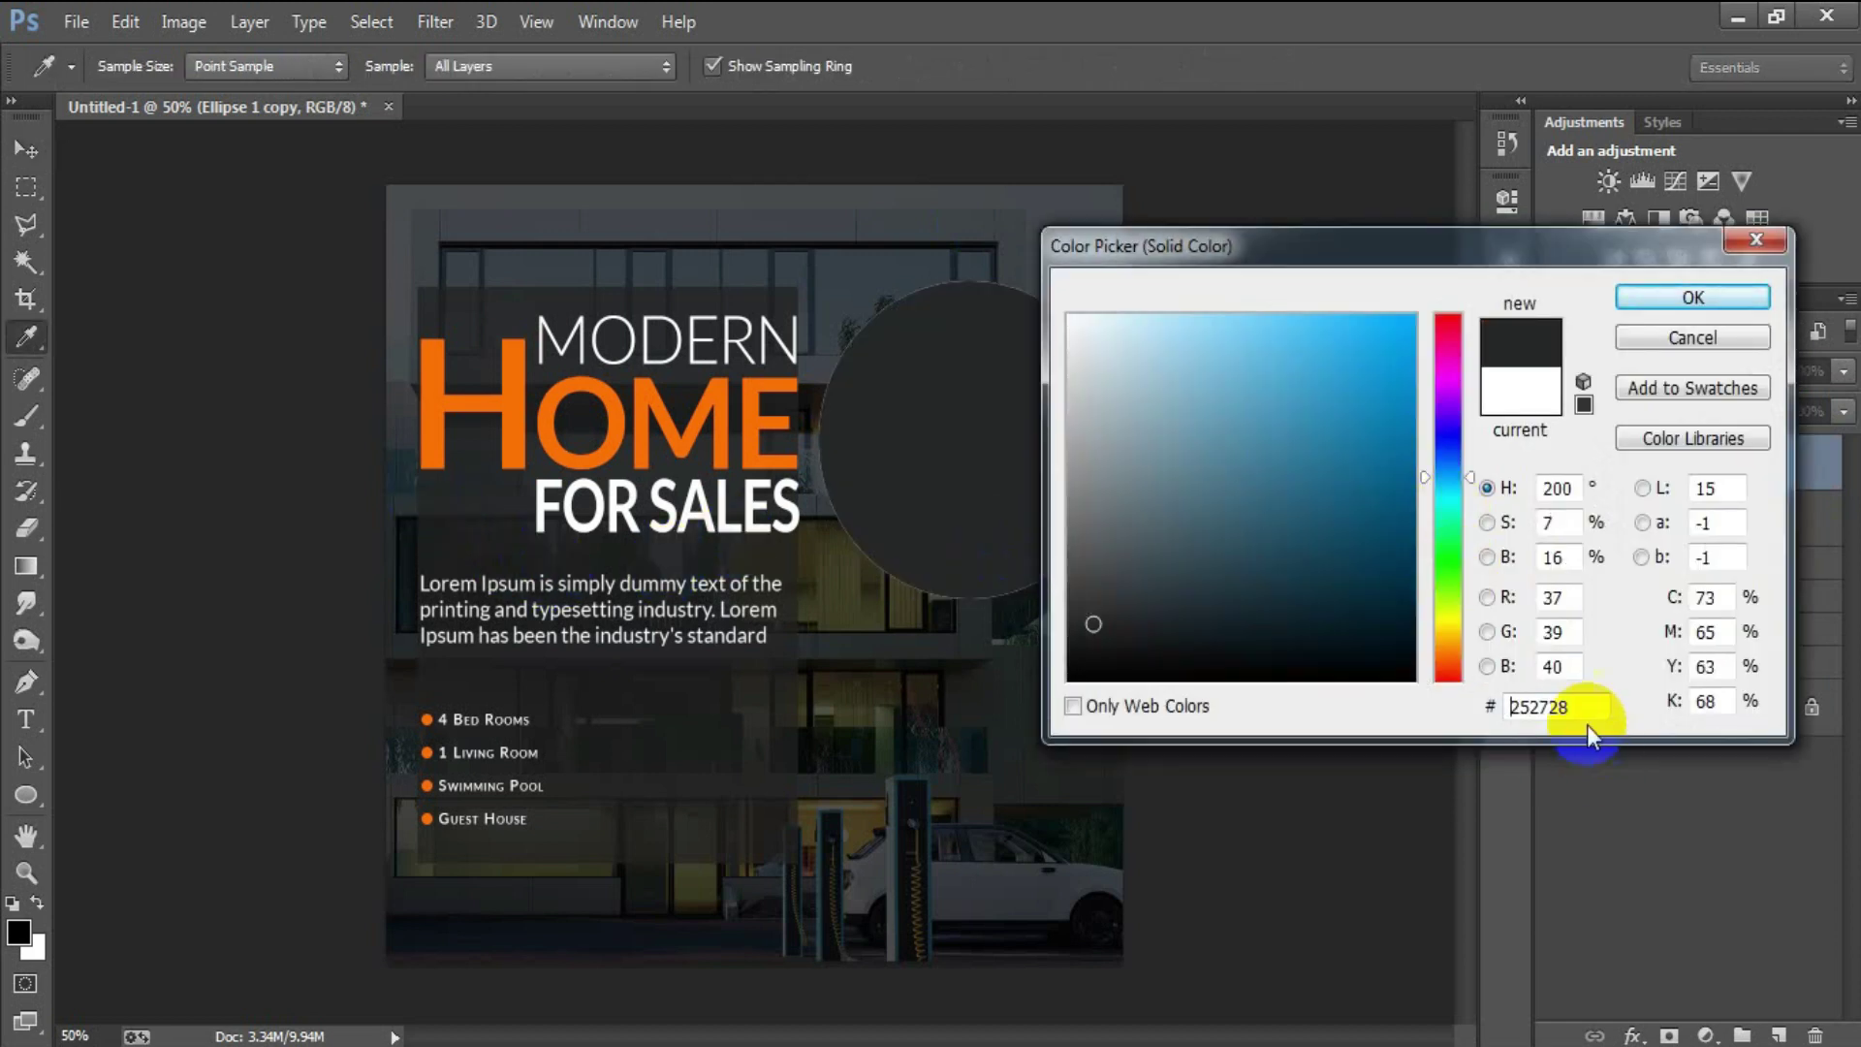
{"action": "left_click_drag", "start_coordinate": [1590, 708], "coordinate": [1415, 712]}
{"action": "type", "text": "222222"}
{"action": "left_click", "coordinate": [1712, 297]}
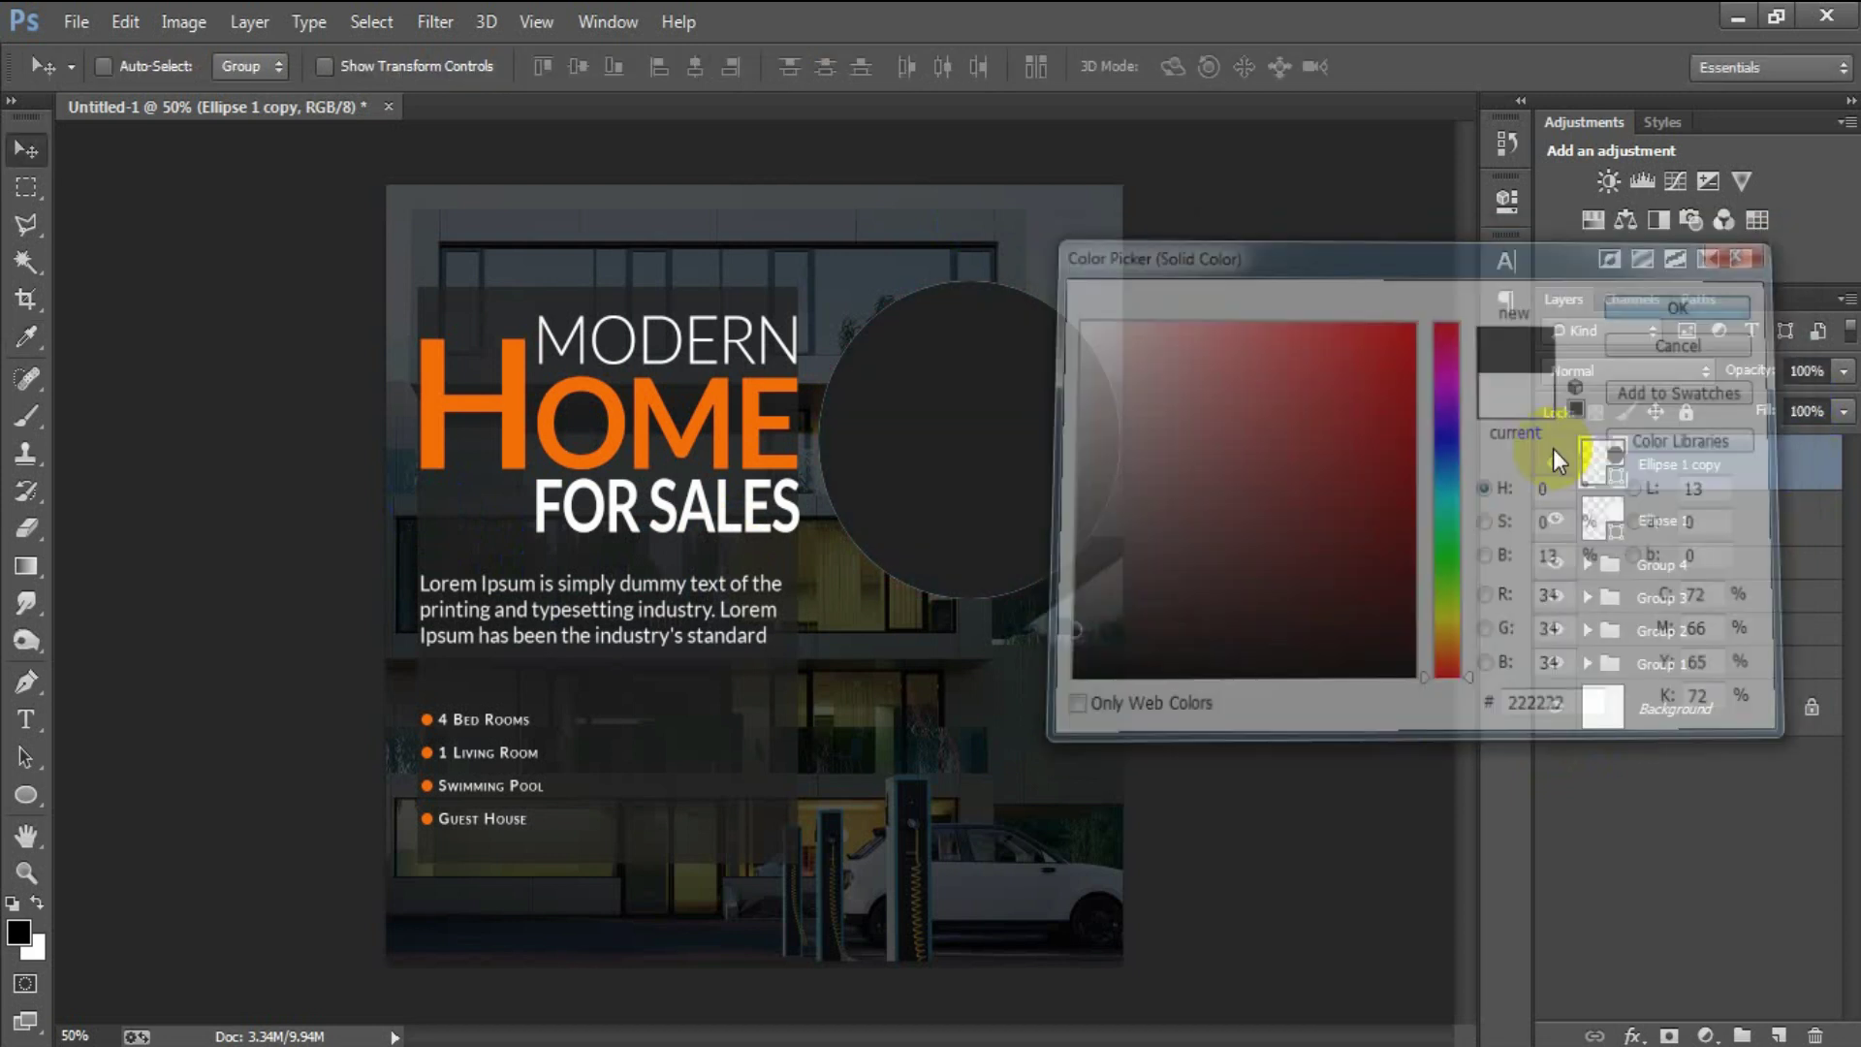
Scale the dark circle to about 97% around its centre so the white circle frames it as a thin ring
{"action": "key", "text": "ctrl+t"}
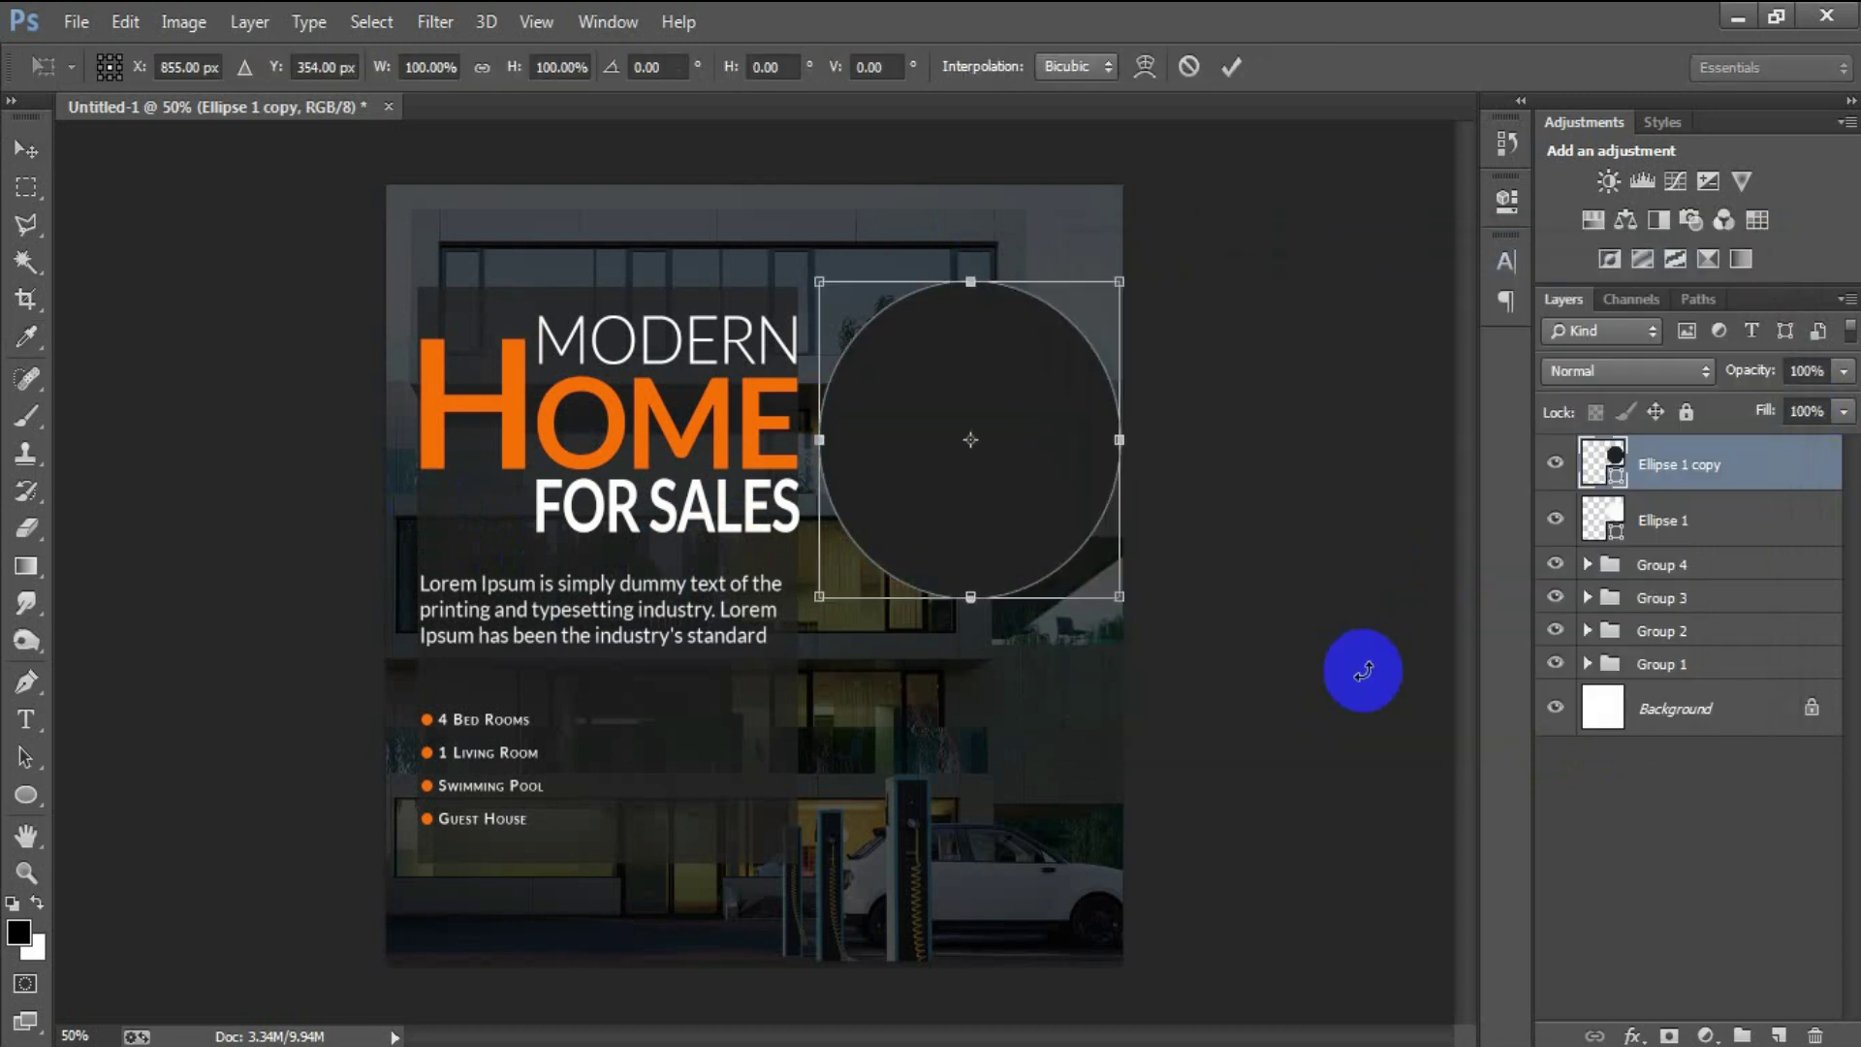
{"action": "left_click_drag", "start_coordinate": [1121, 598], "coordinate": [1118, 599]}
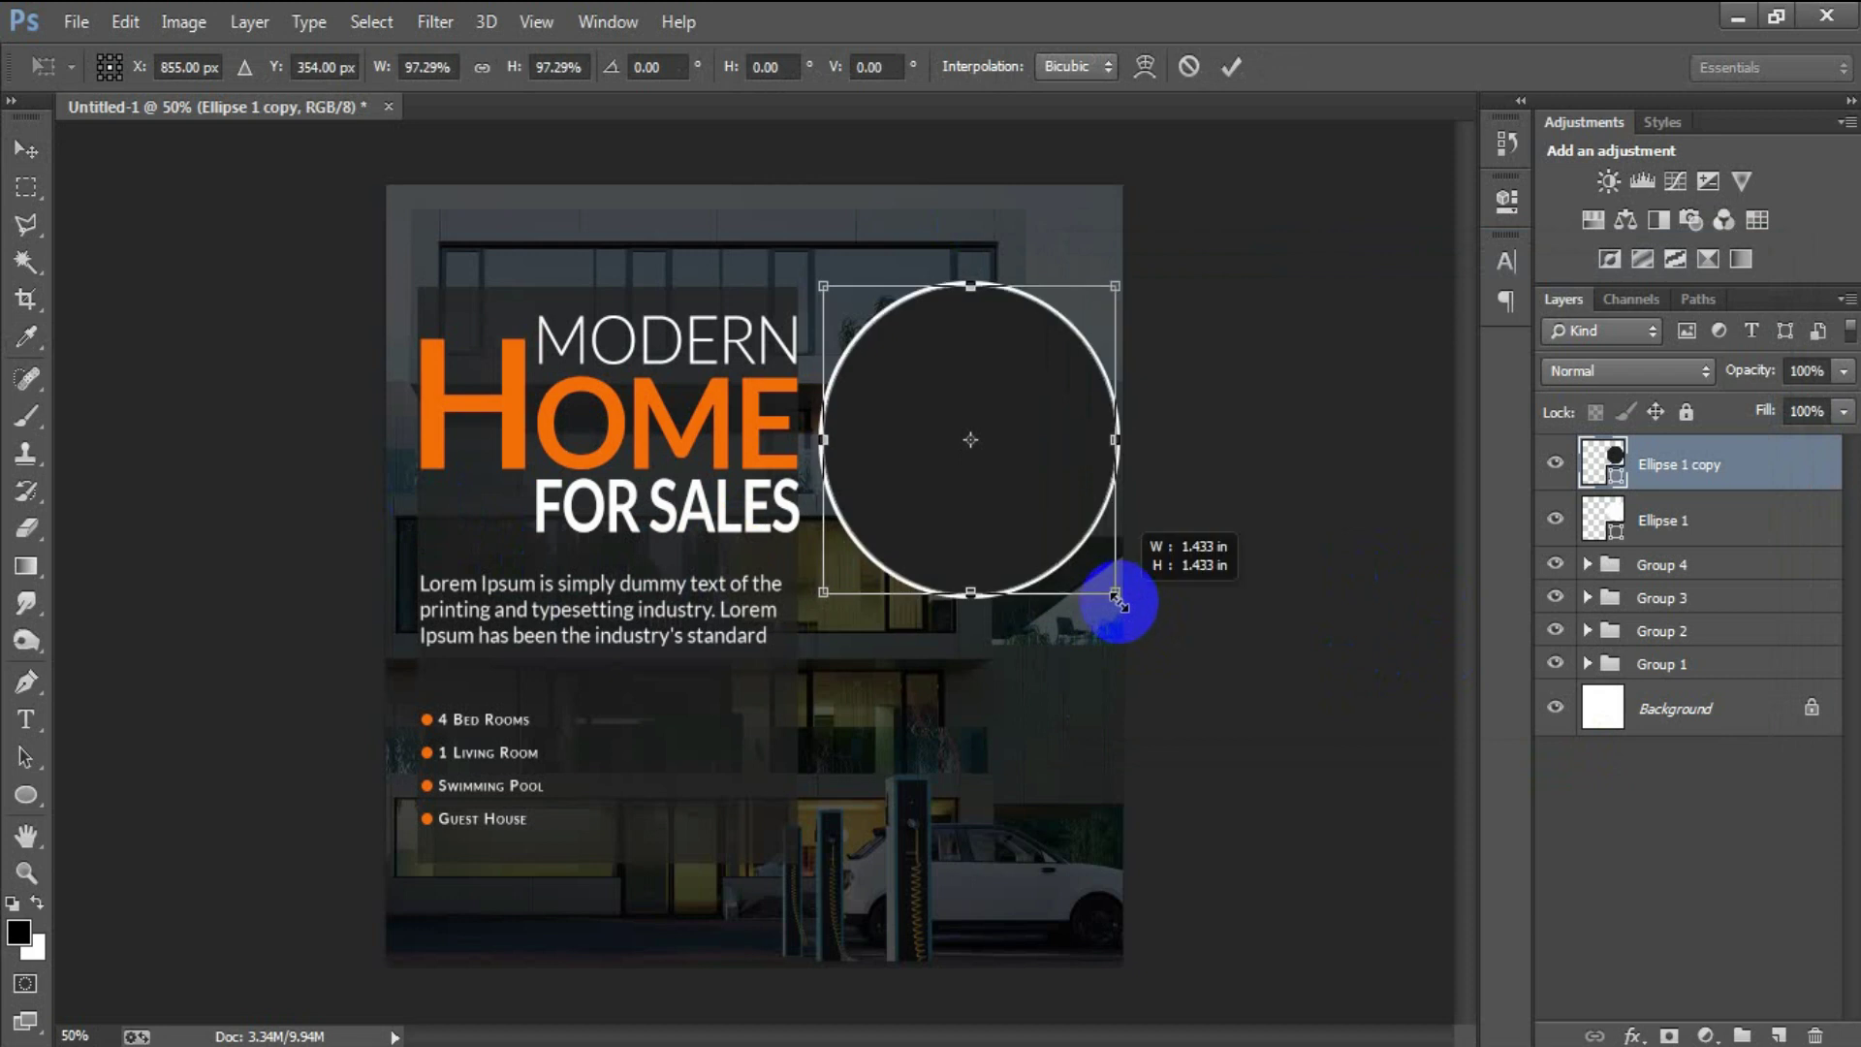
{"action": "left_click", "coordinate": [1231, 66]}
Duplicate both circle layers, stack the copies below the originals, and move them down the poster beneath the first circle
{"action": "left_click", "coordinate": [1708, 519], "text": "shift"}
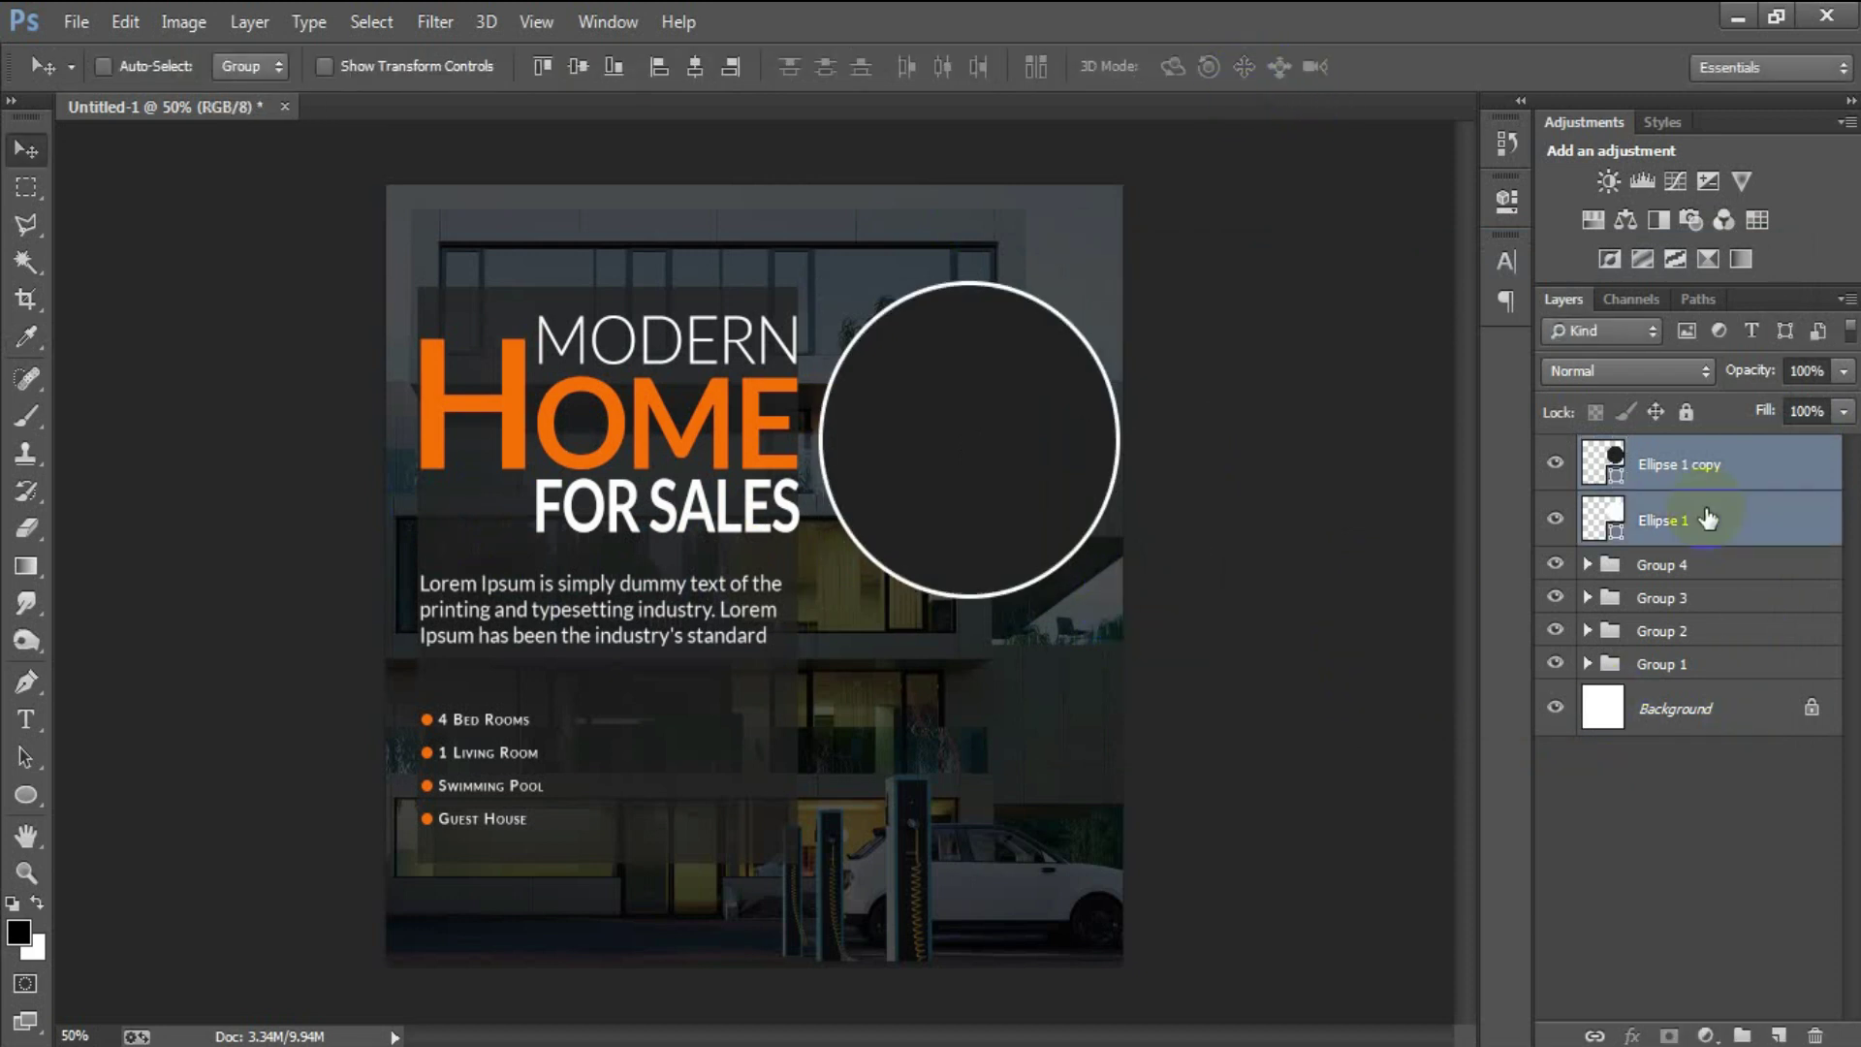
{"action": "key", "text": "ctrl+j"}
{"action": "left_click_drag", "start_coordinate": [1708, 520], "coordinate": [1595, 665]}
{"action": "left_click_drag", "start_coordinate": [1016, 521], "coordinate": [1026, 773]}
Shrink the duplicated circle pair around its centre and move it up so it tucks further behind the large circle
{"action": "key", "text": "ctrl+t"}
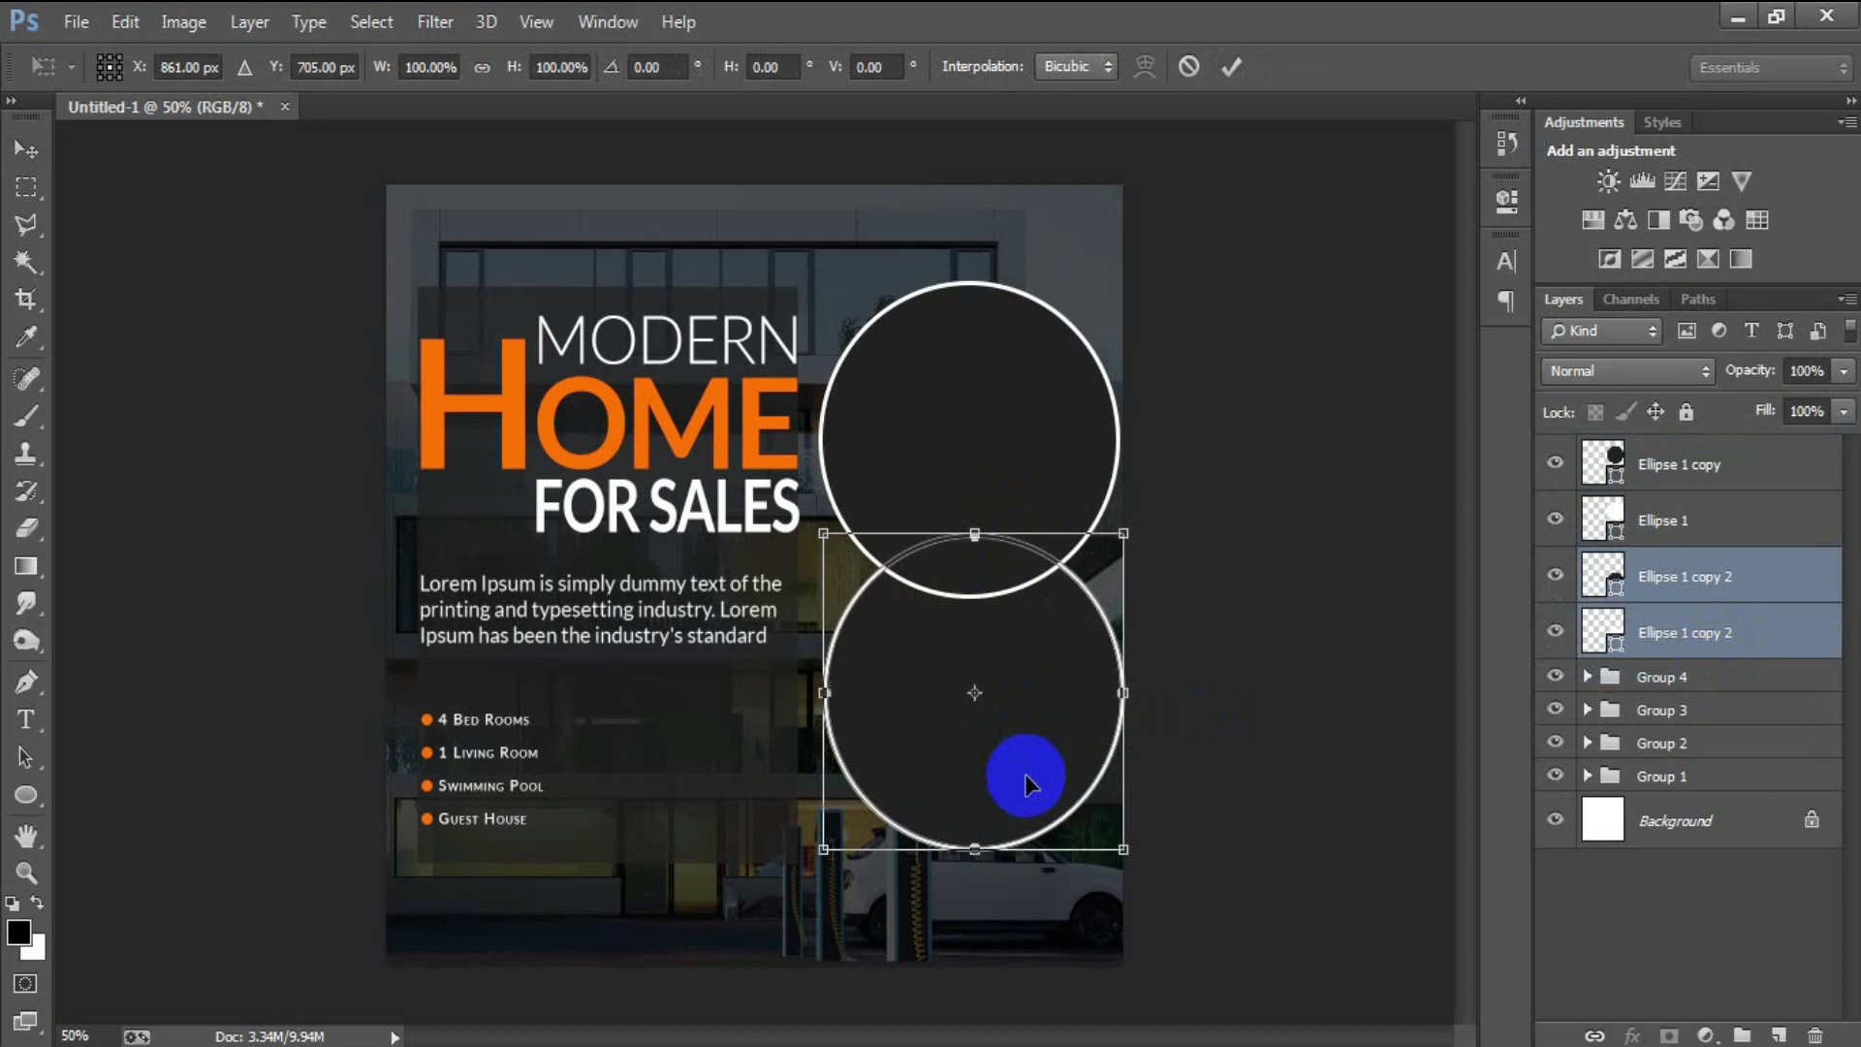
{"action": "left_click_drag", "start_coordinate": [1123, 849], "coordinate": [1102, 831]}
{"action": "left_click", "coordinate": [1230, 67]}
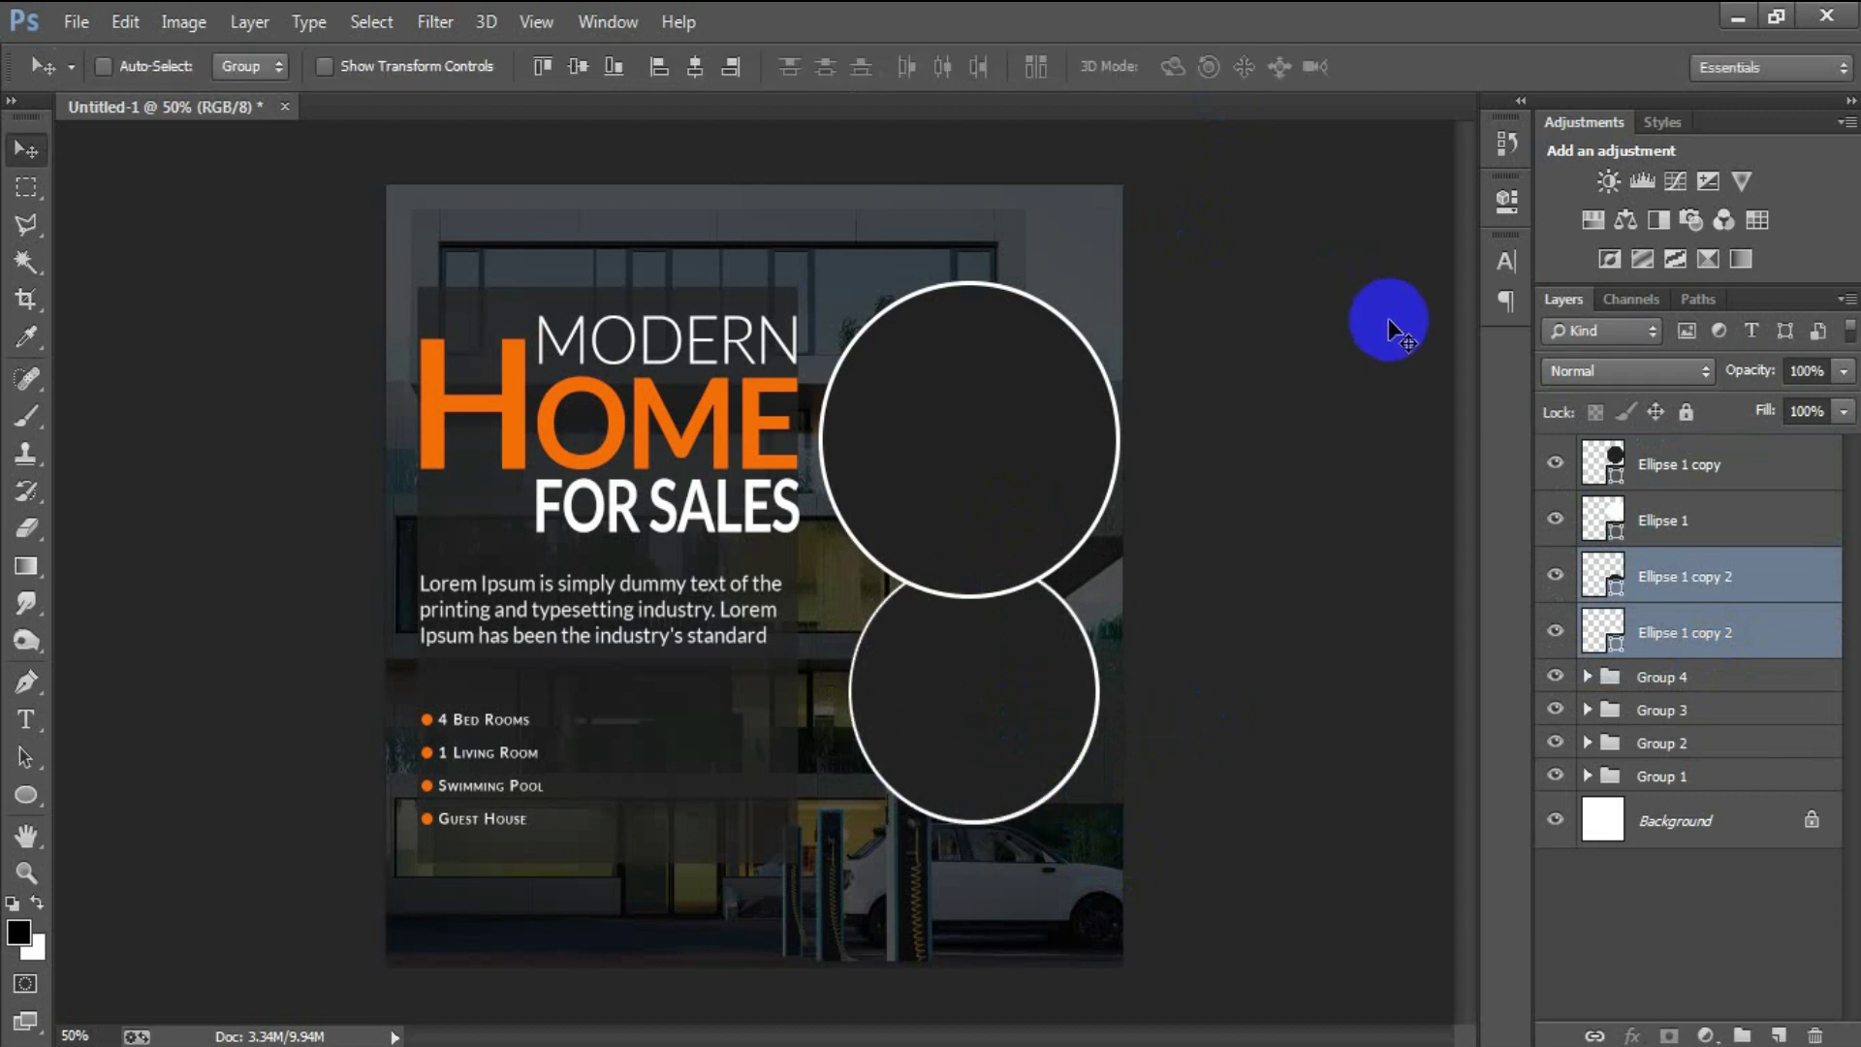
{"action": "key", "text": "shift+Up"}
{"action": "key", "text": "shift+Up"}
{"action": "key", "text": "shift+Up"}
{"action": "key", "text": "shift+Up"}
{"action": "key", "text": "shift+Up"}
{"action": "key", "text": "shift+Up"}
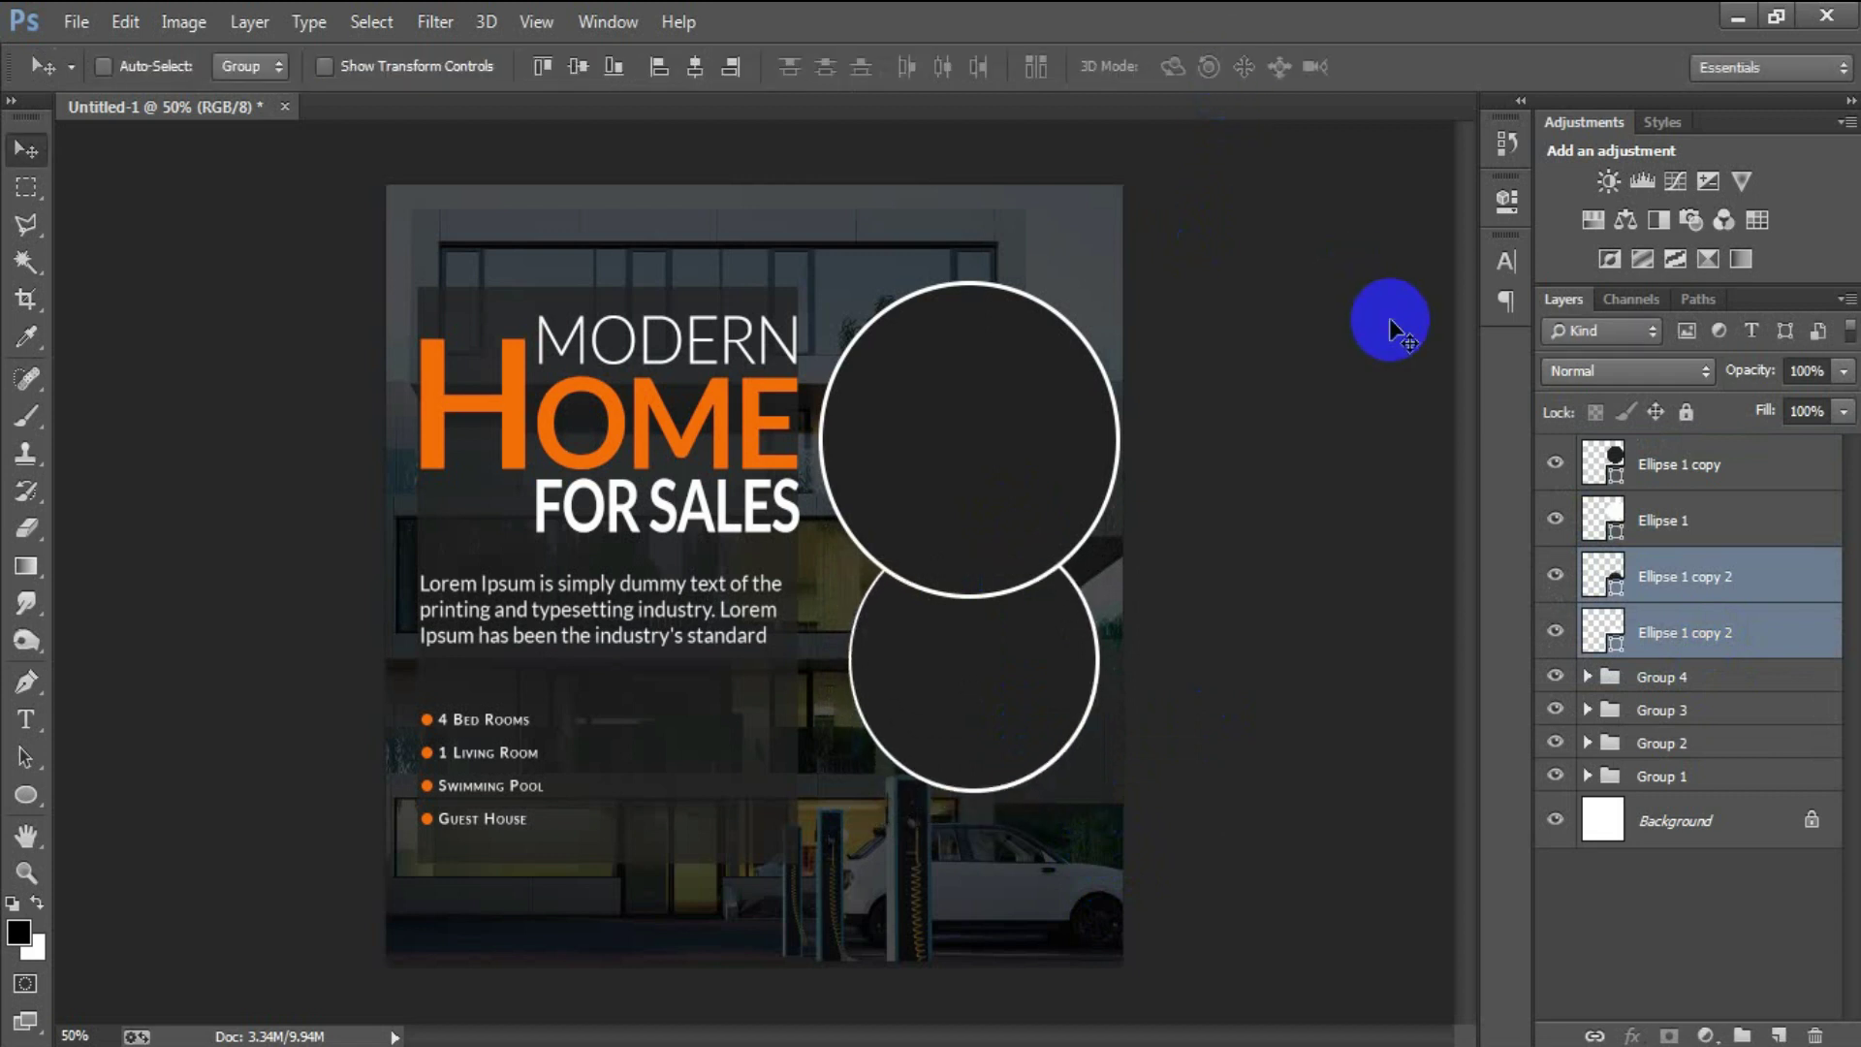
On a new layer above Group 4, draw a vertical line about 680 px tall behind the circles and set its width to 21 px
{"action": "left_click", "coordinate": [1706, 678]}
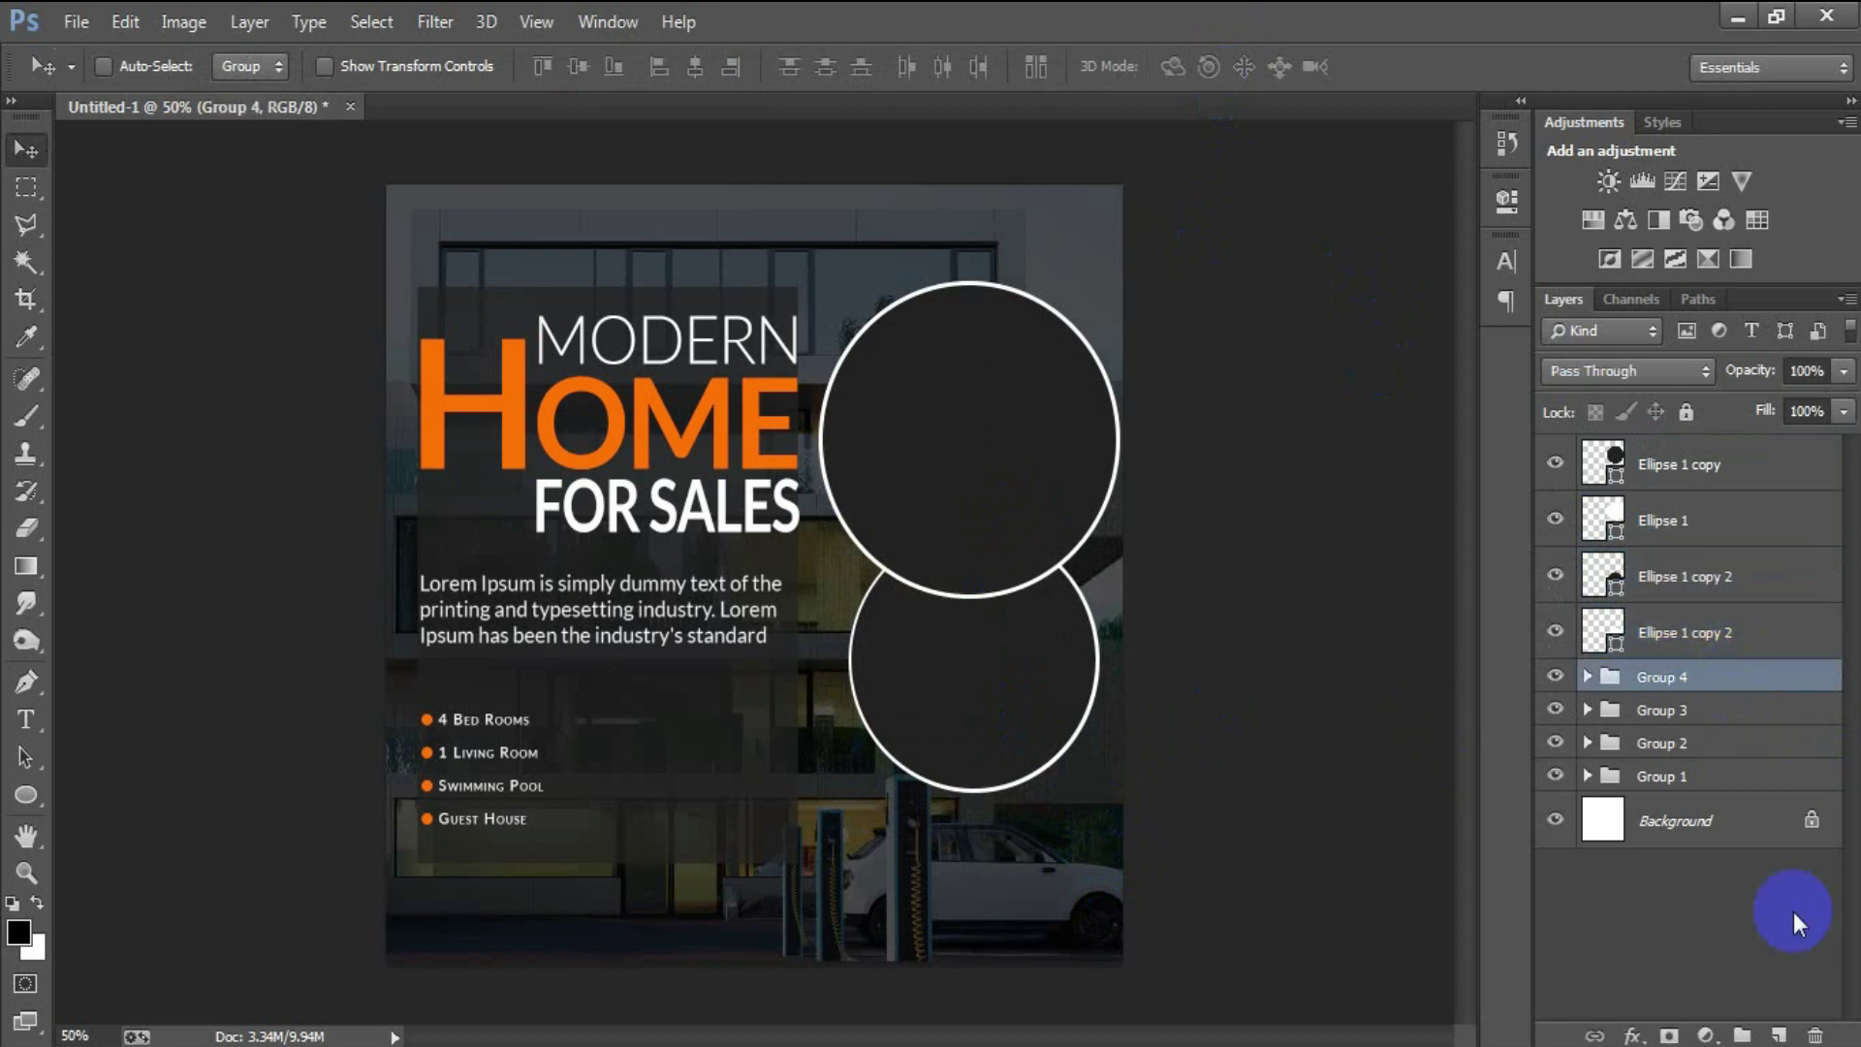
{"action": "left_click", "coordinate": [1782, 1035]}
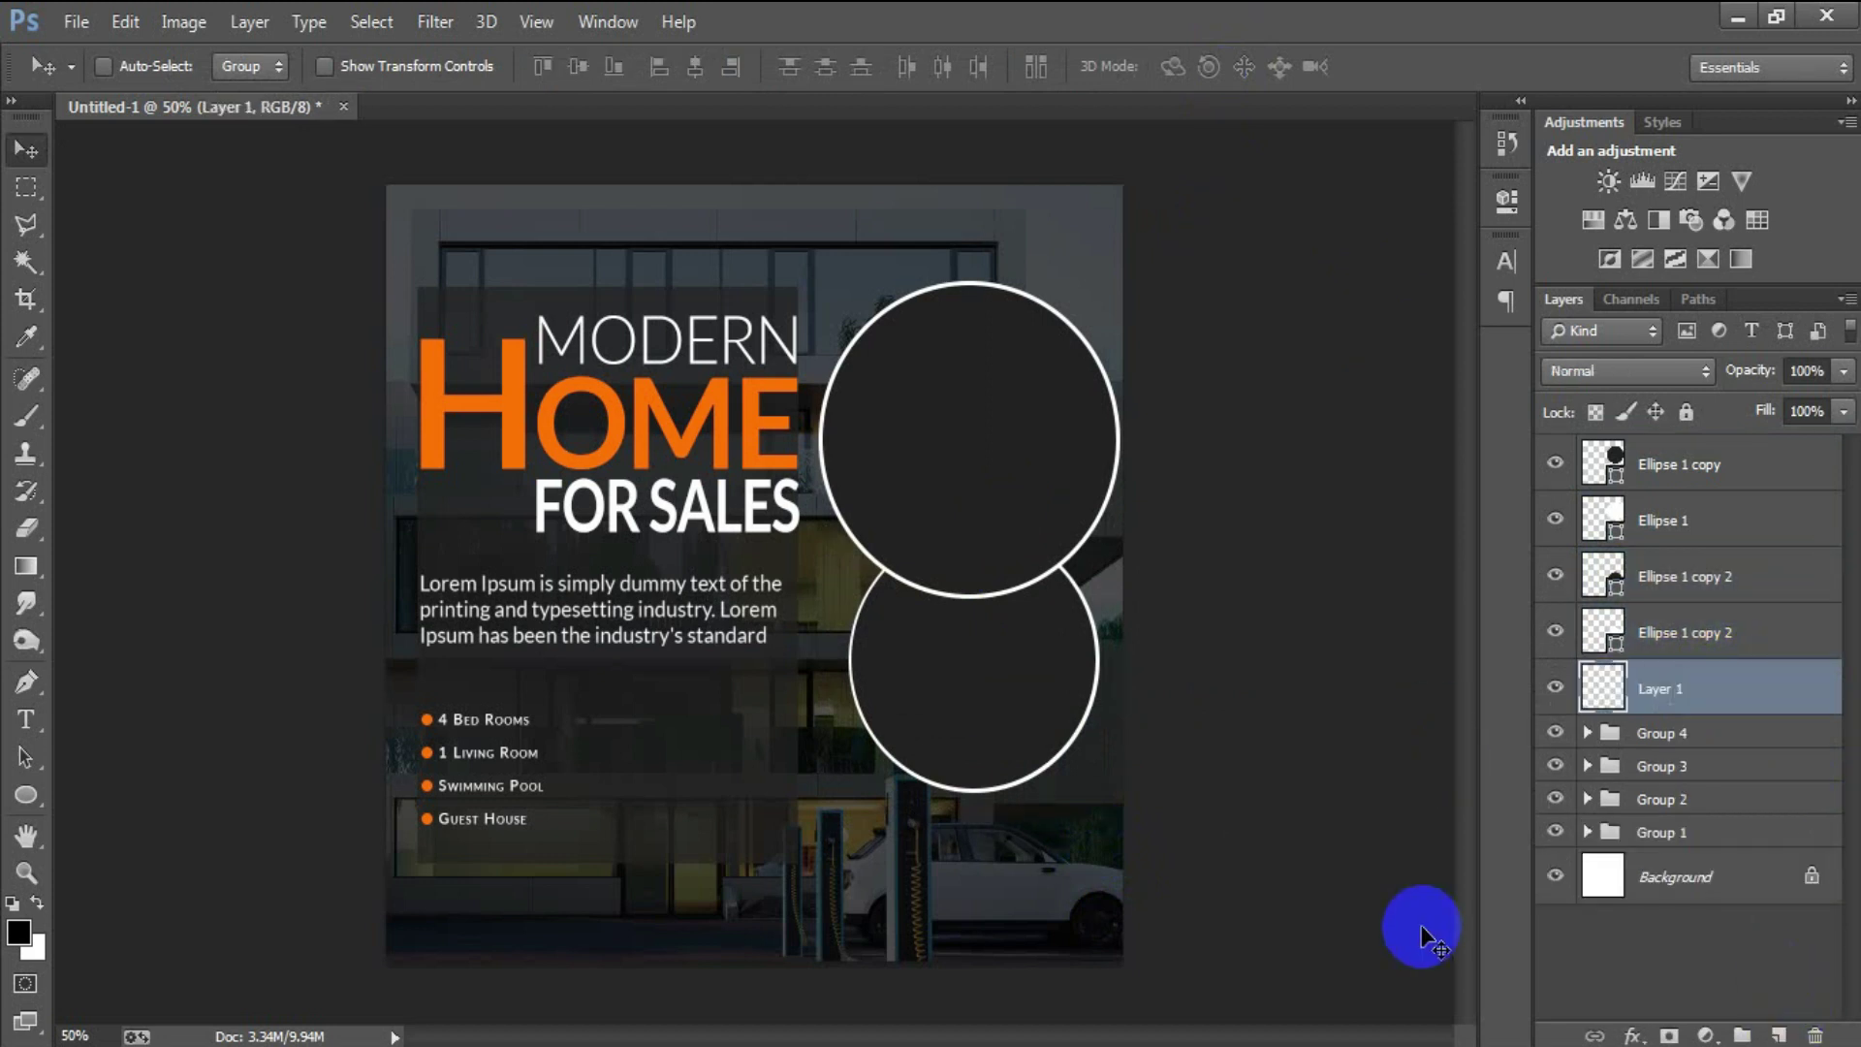
{"action": "right_click", "coordinate": [23, 801]}
{"action": "left_click", "coordinate": [114, 898]}
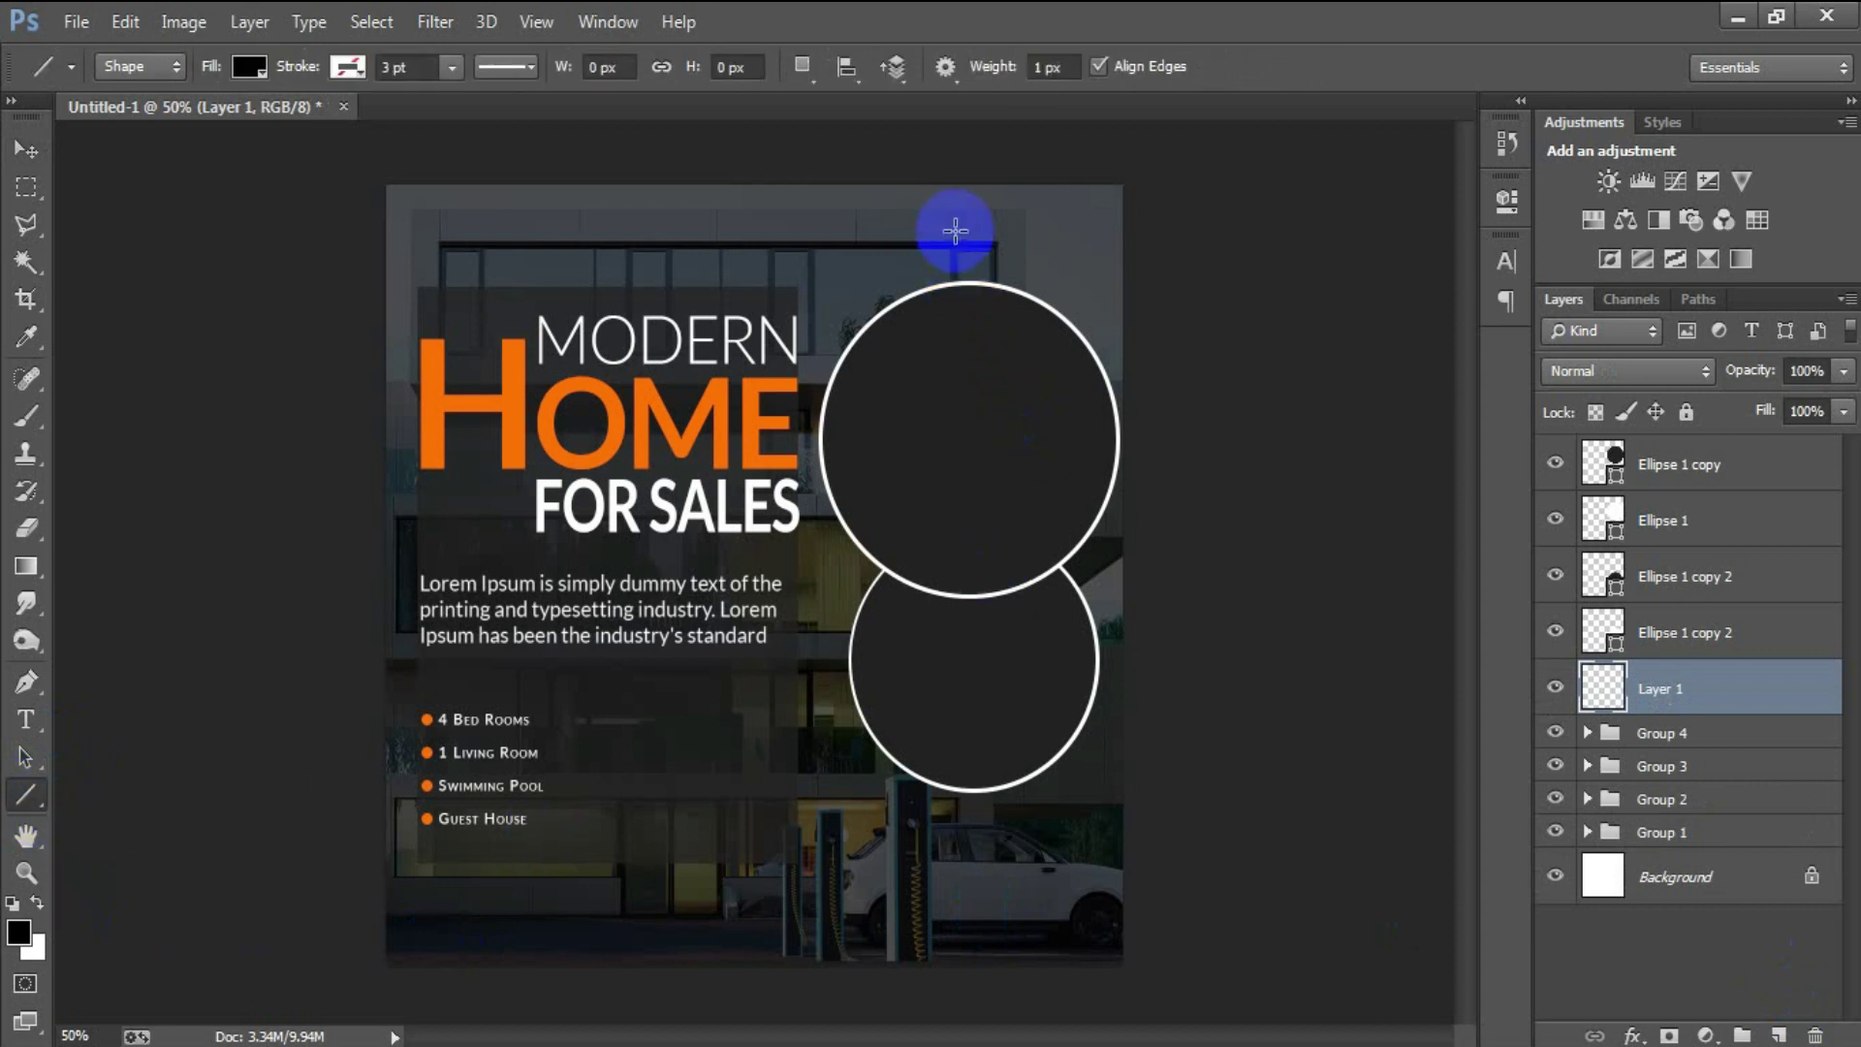
{"action": "left_click_drag", "start_coordinate": [936, 170], "coordinate": [981, 659]}
{"action": "left_click", "coordinate": [740, 86]}
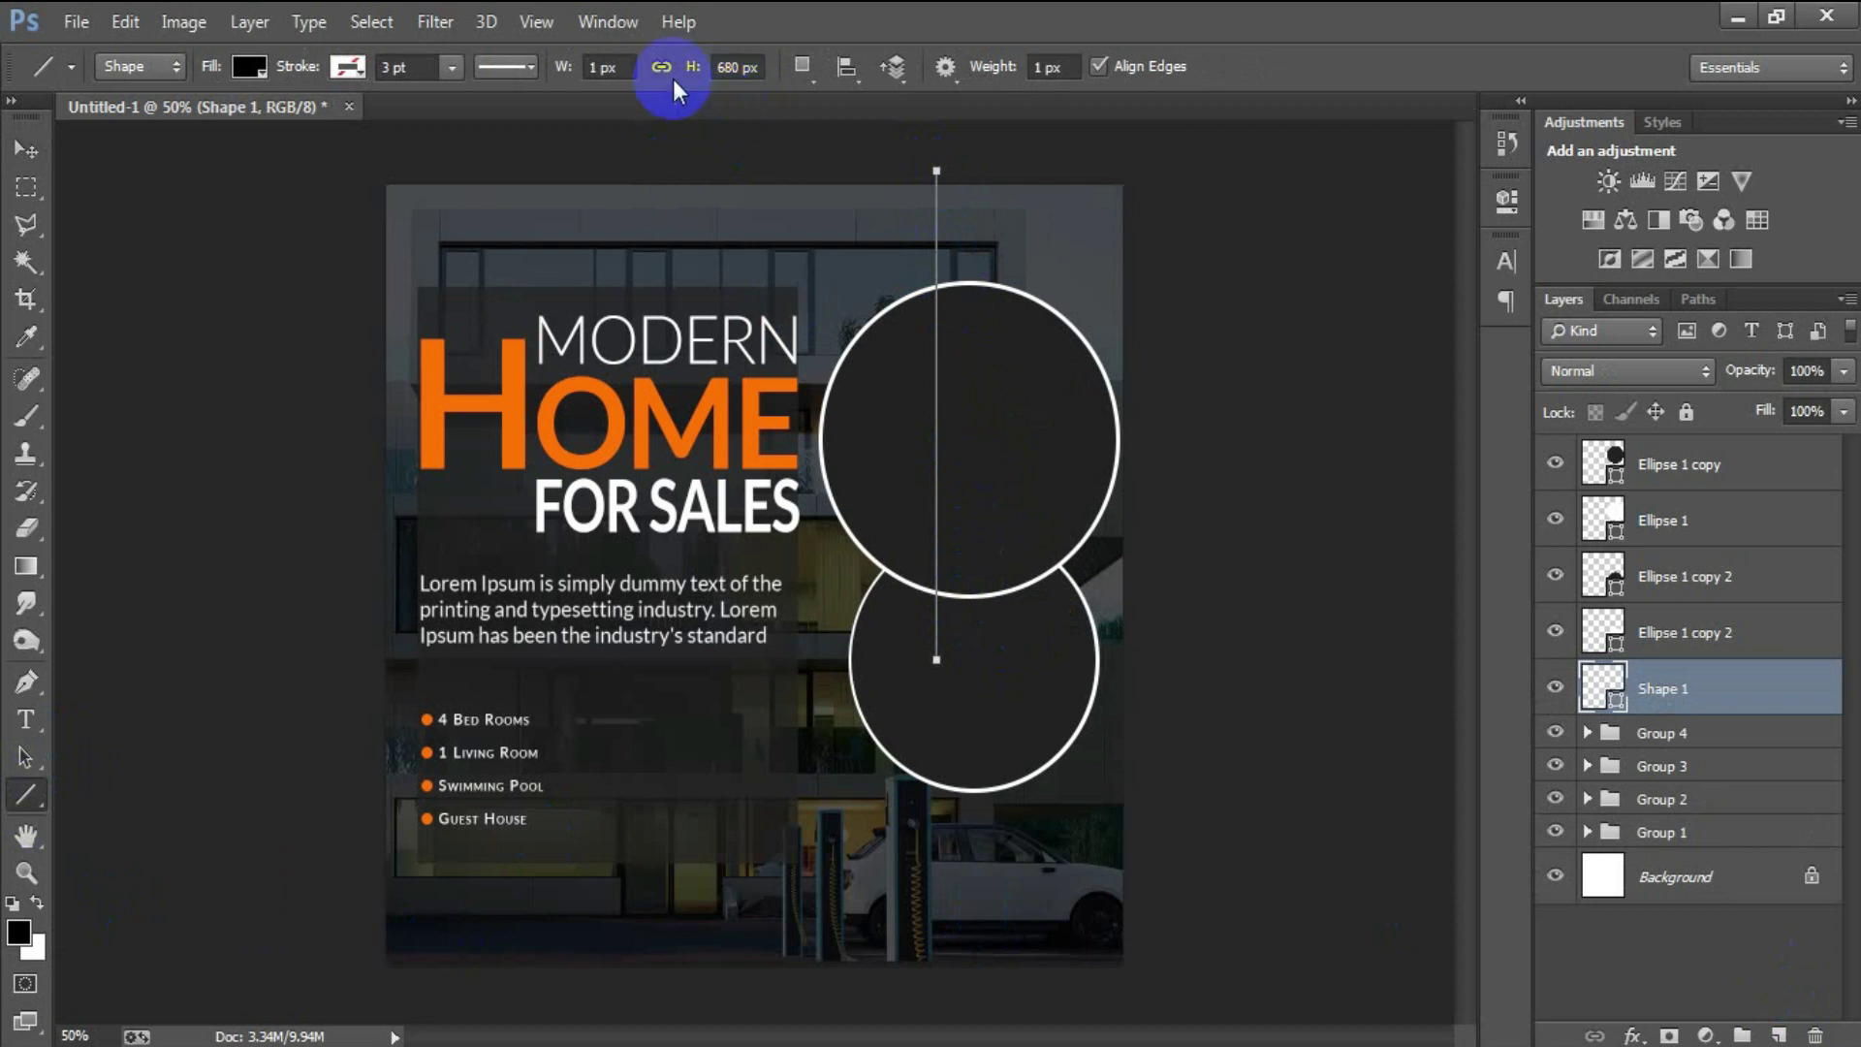
{"action": "left_click_drag", "start_coordinate": [576, 70], "coordinate": [569, 71]}
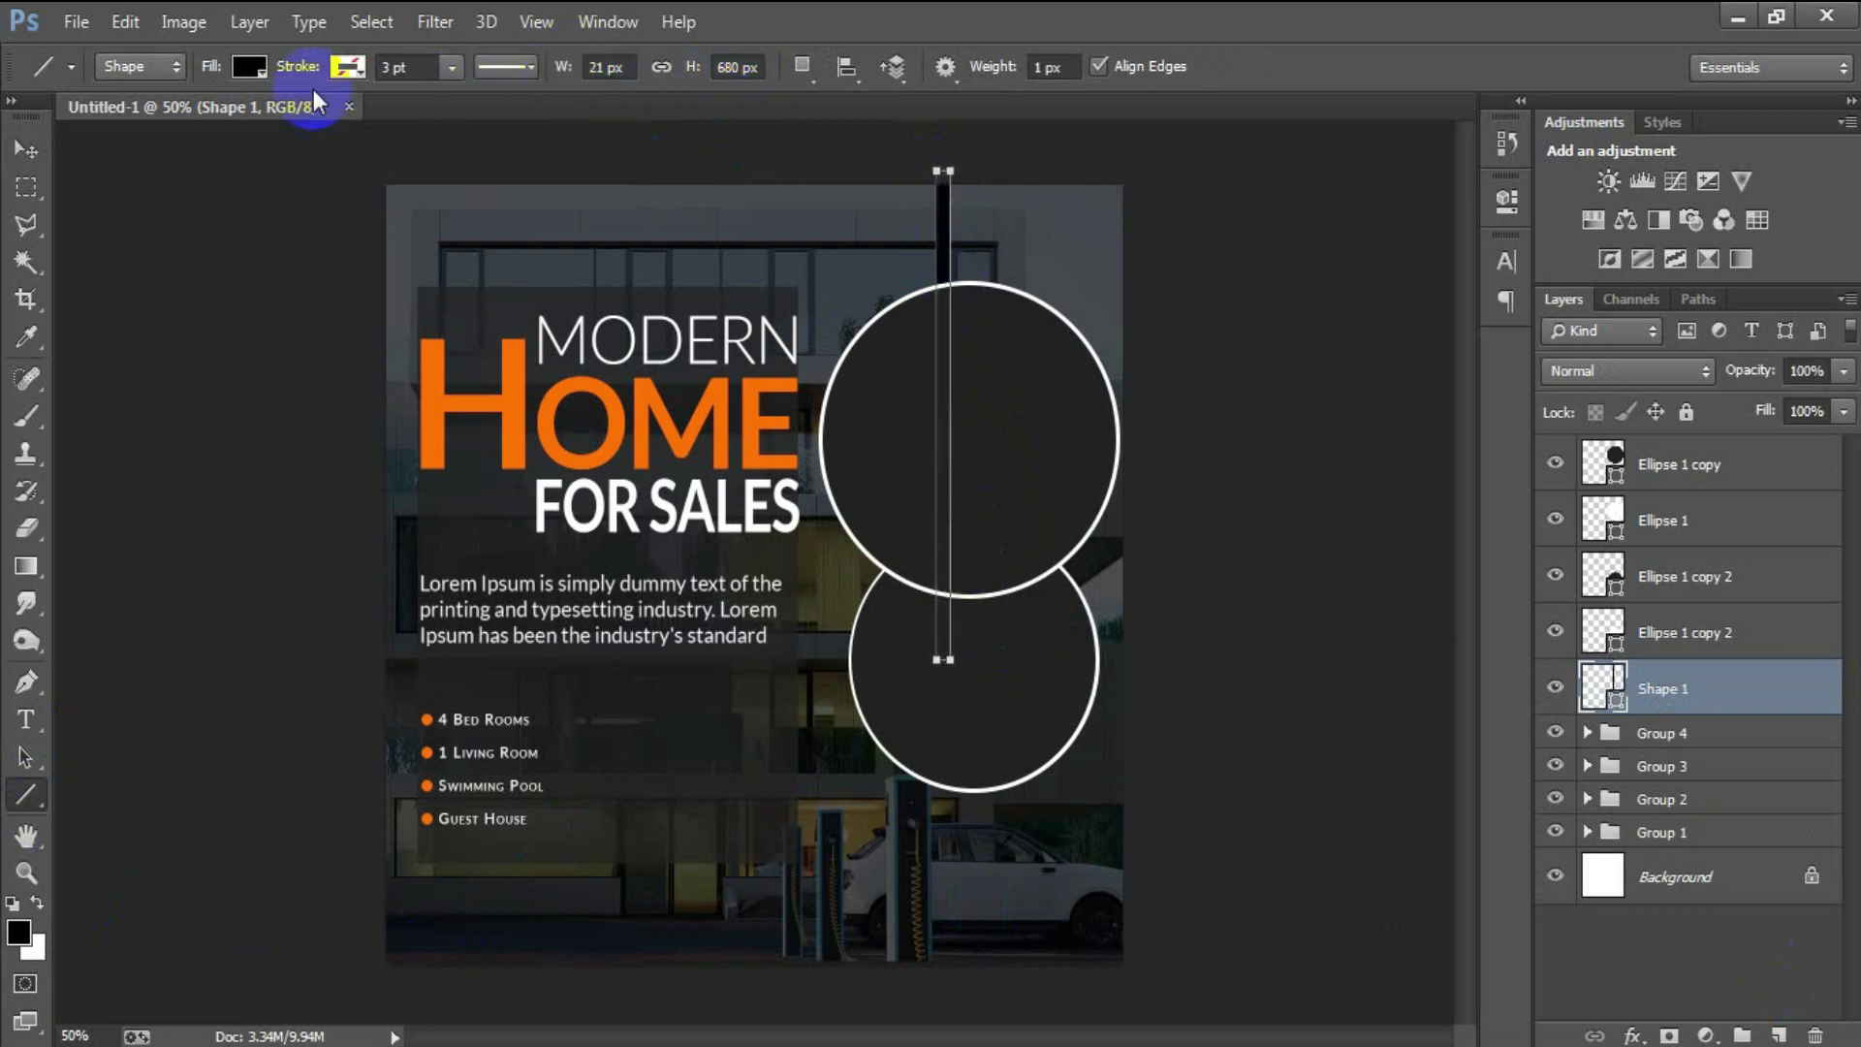
{"action": "left_click", "coordinate": [26, 148]}
{"action": "double_click", "coordinate": [1580, 461]}
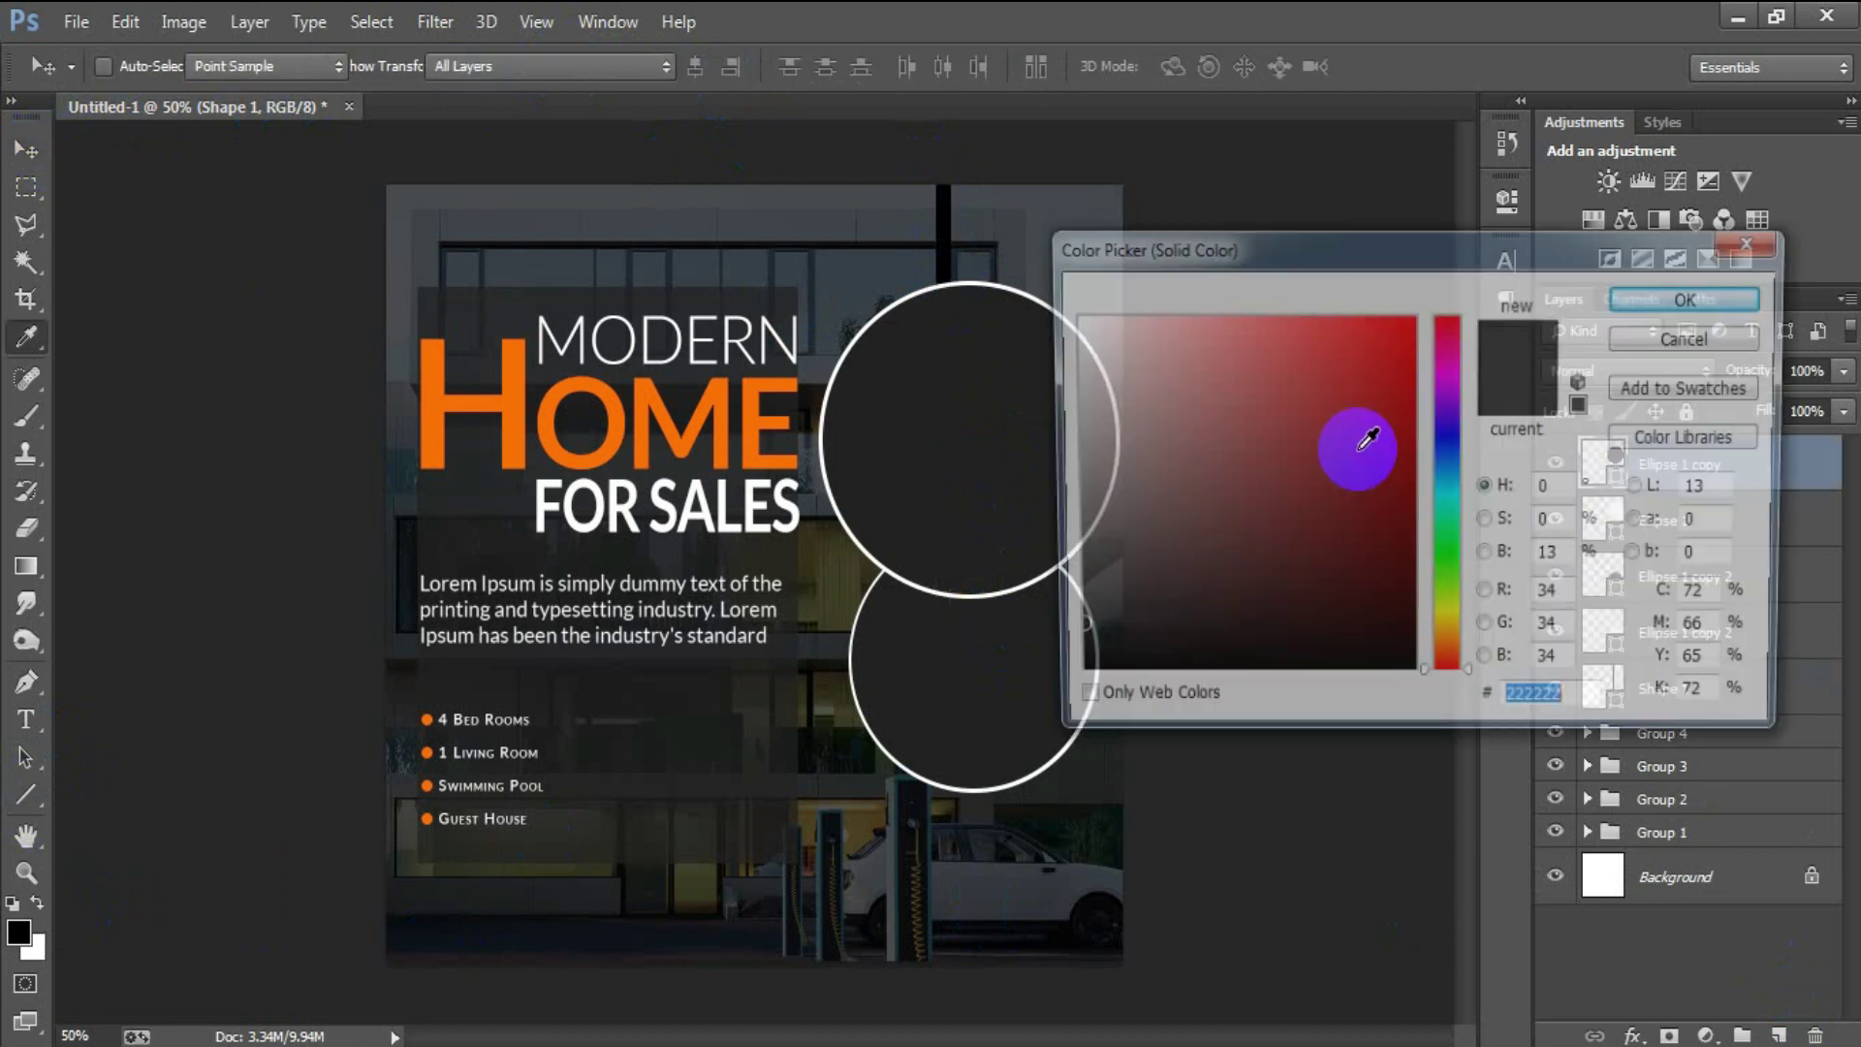
{"action": "left_click", "coordinate": [451, 406]}
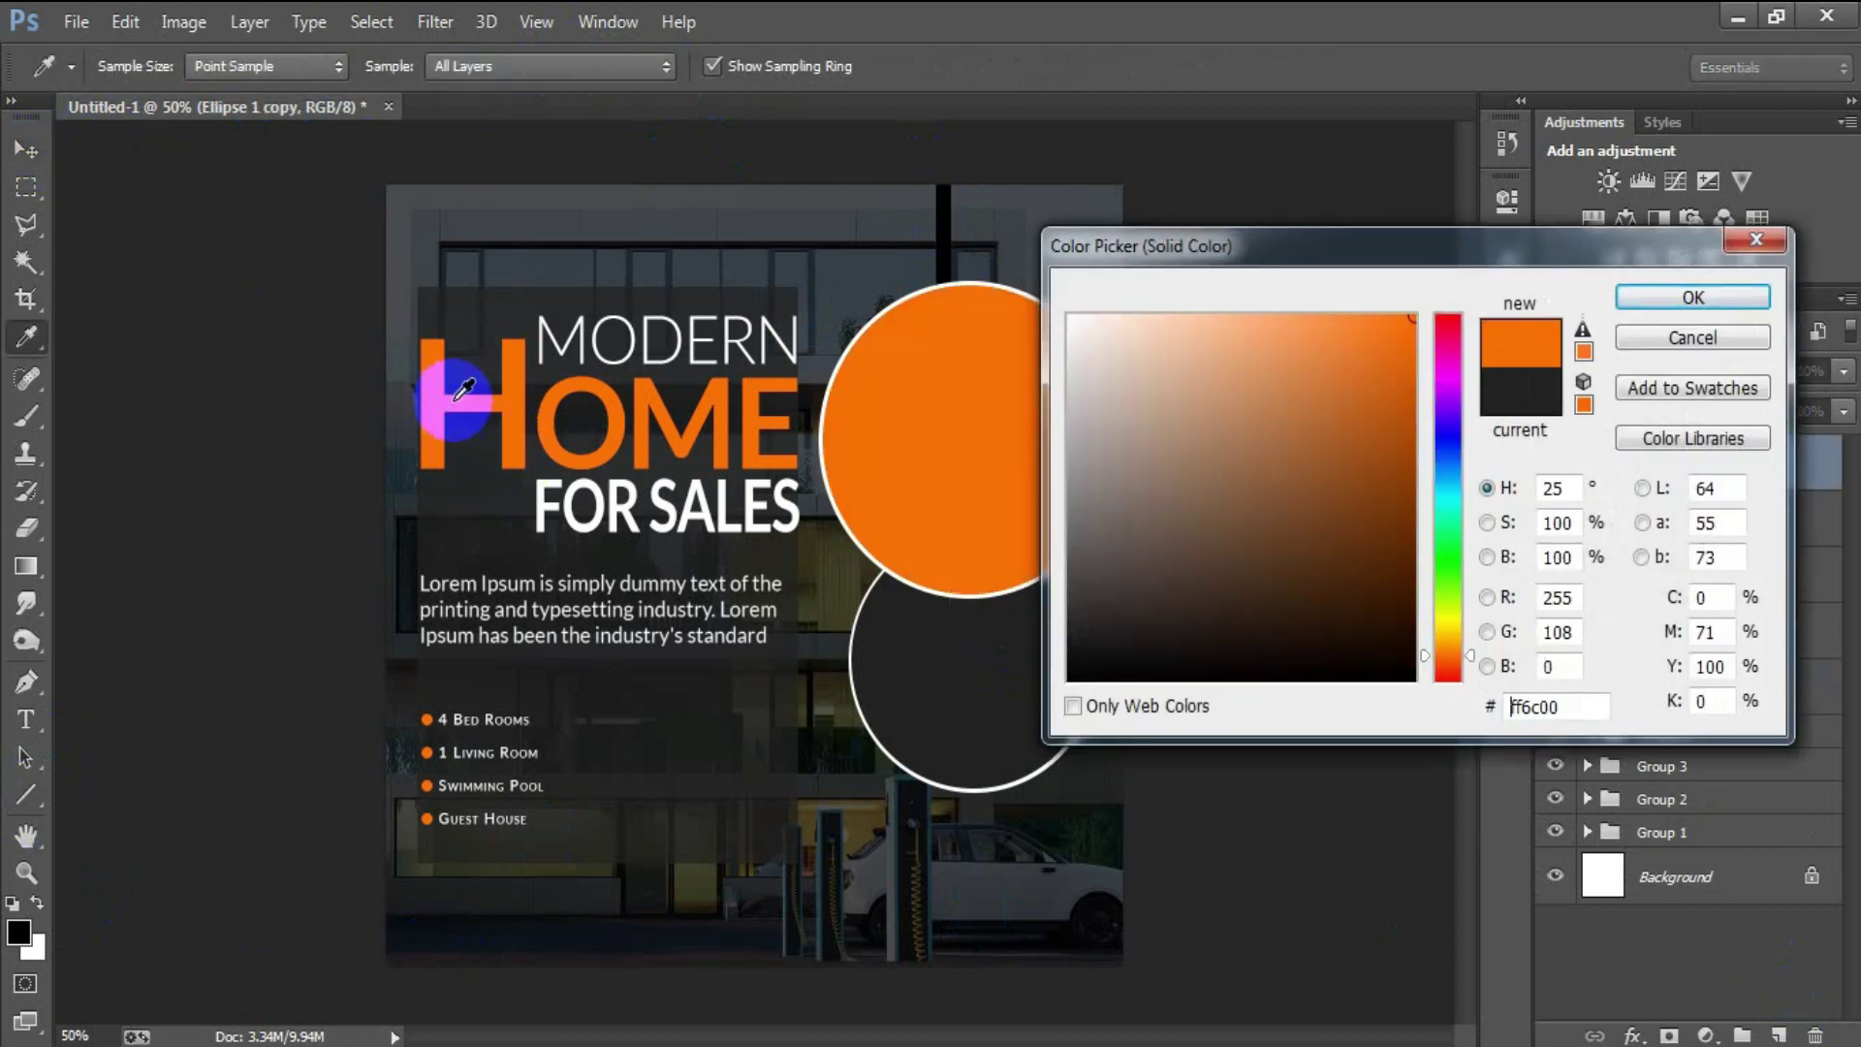
{"action": "left_click", "coordinate": [1645, 307]}
{"action": "left_click_drag", "start_coordinate": [923, 242], "coordinate": [952, 238]}
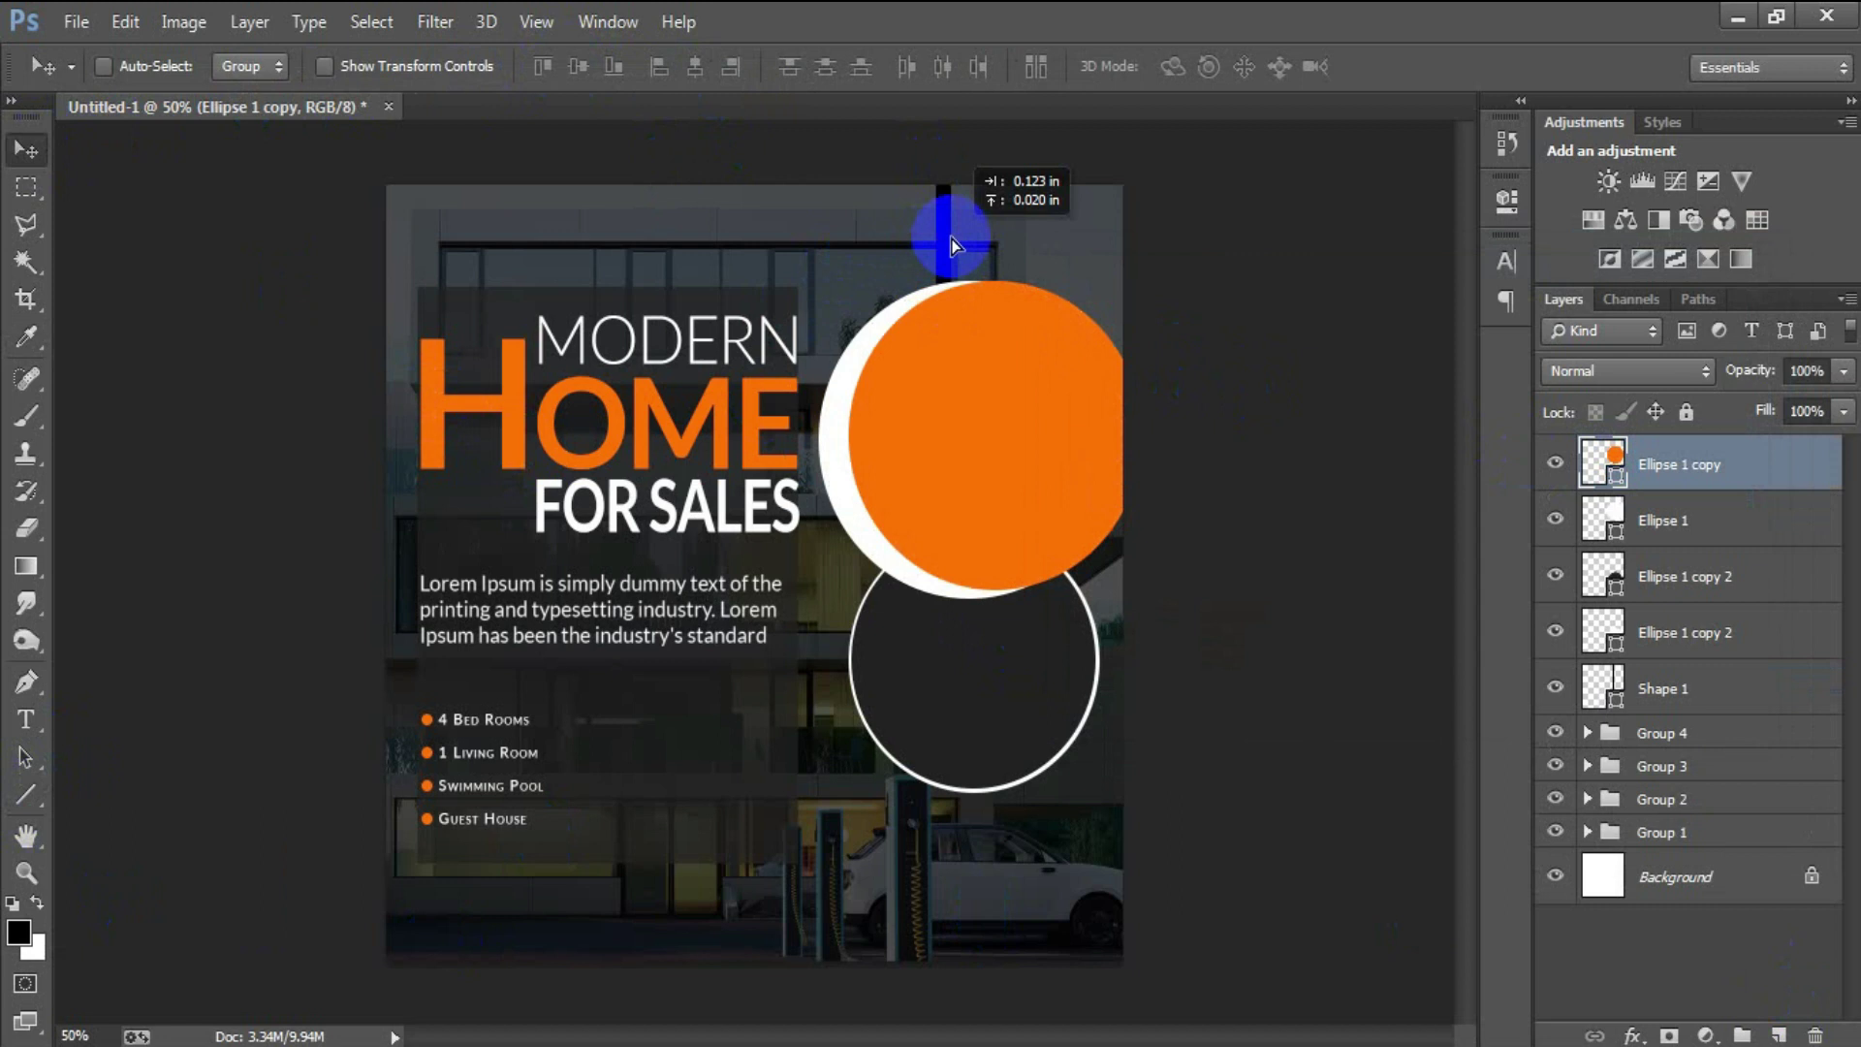
{"action": "left_click_drag", "start_coordinate": [1105, 445], "coordinate": [1075, 449]}
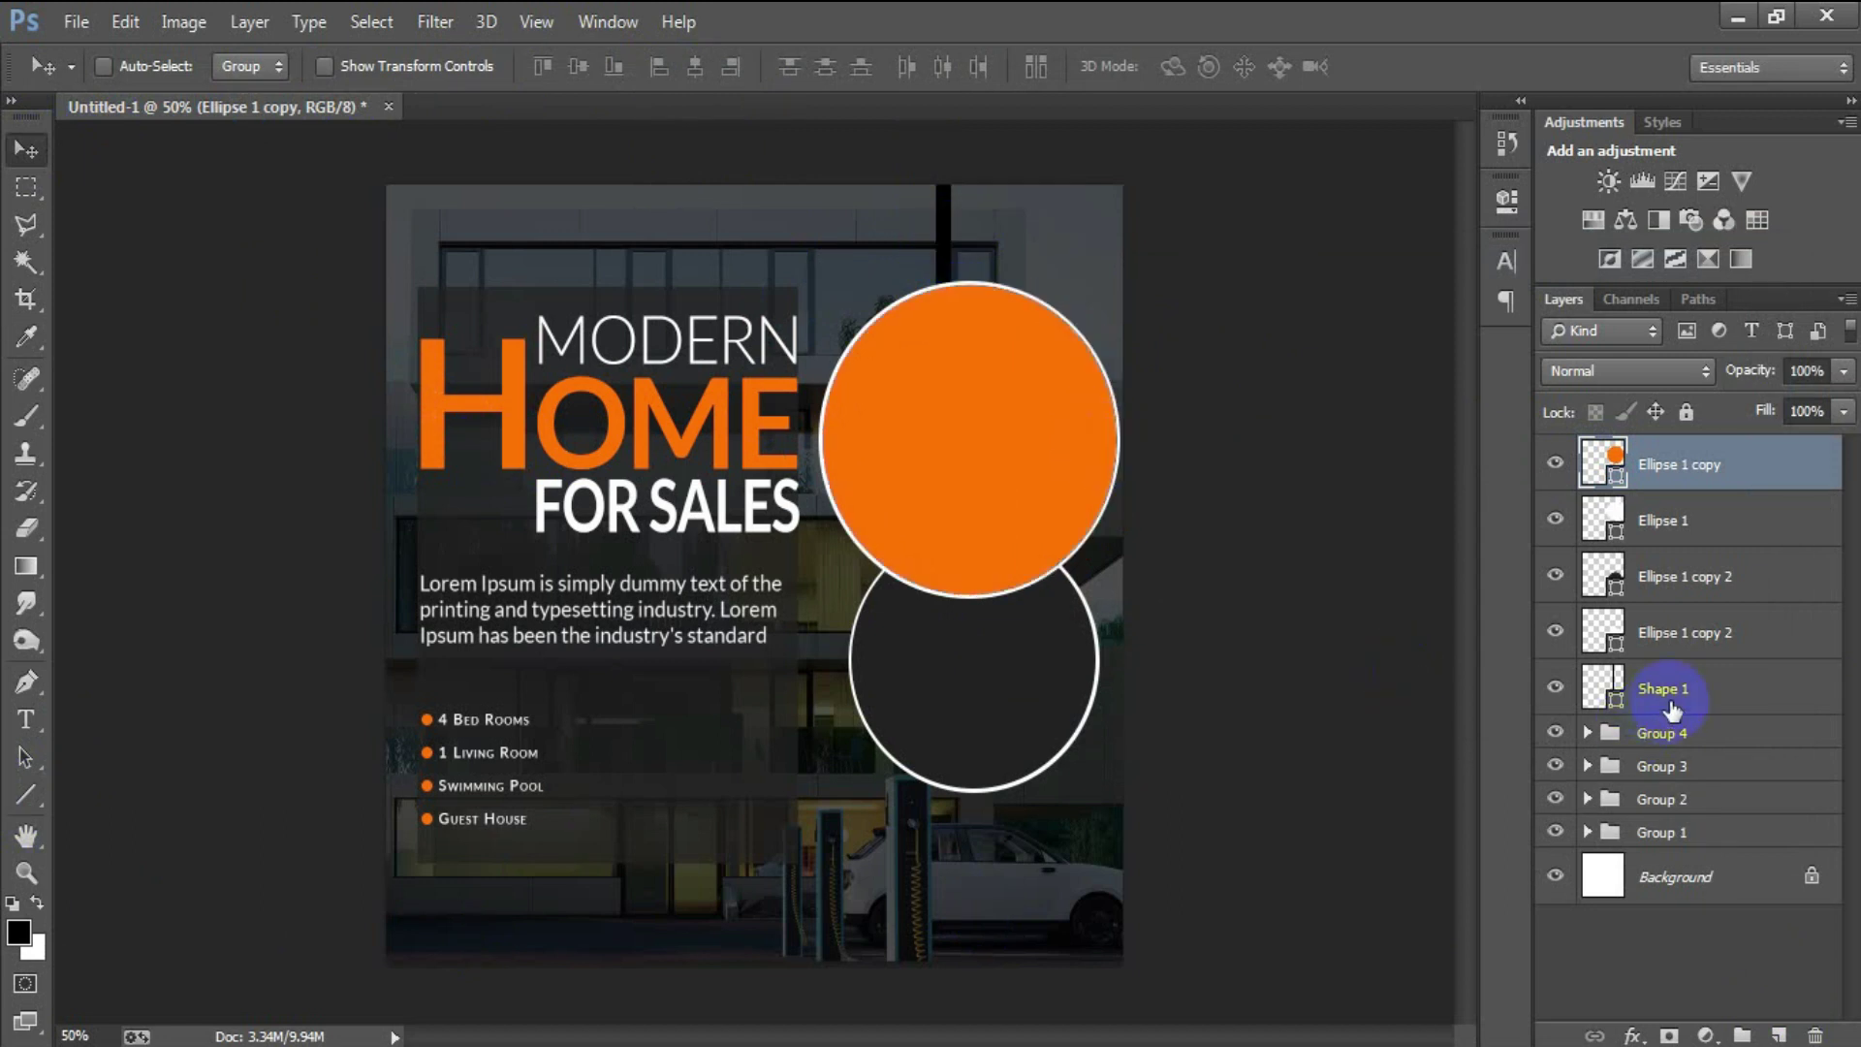
{"action": "key", "text": "ctrl+alt+z"}
{"action": "key", "text": "ctrl+alt+z"}
{"action": "key", "text": "ctrl+alt+z"}
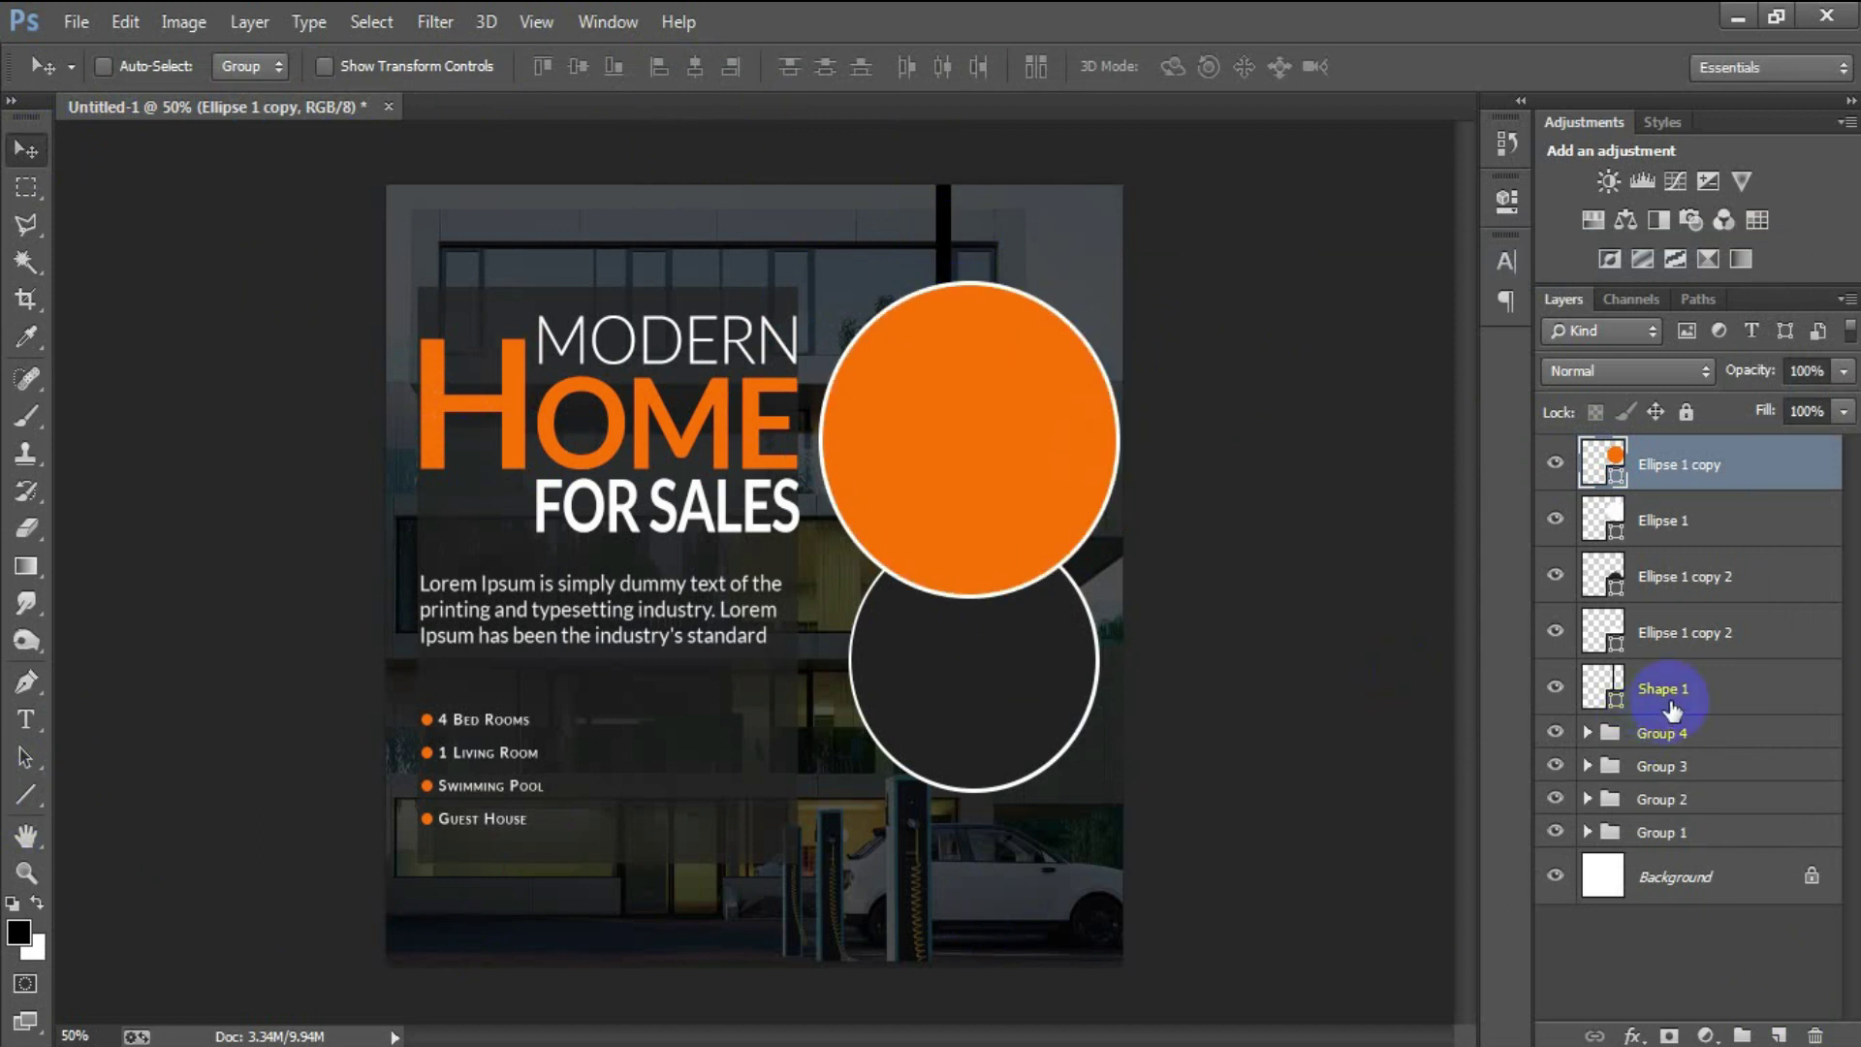
Recolour the vertical line with the orange of the word HOME and move it right, centred above the large circle
{"action": "double_click", "coordinate": [1598, 686]}
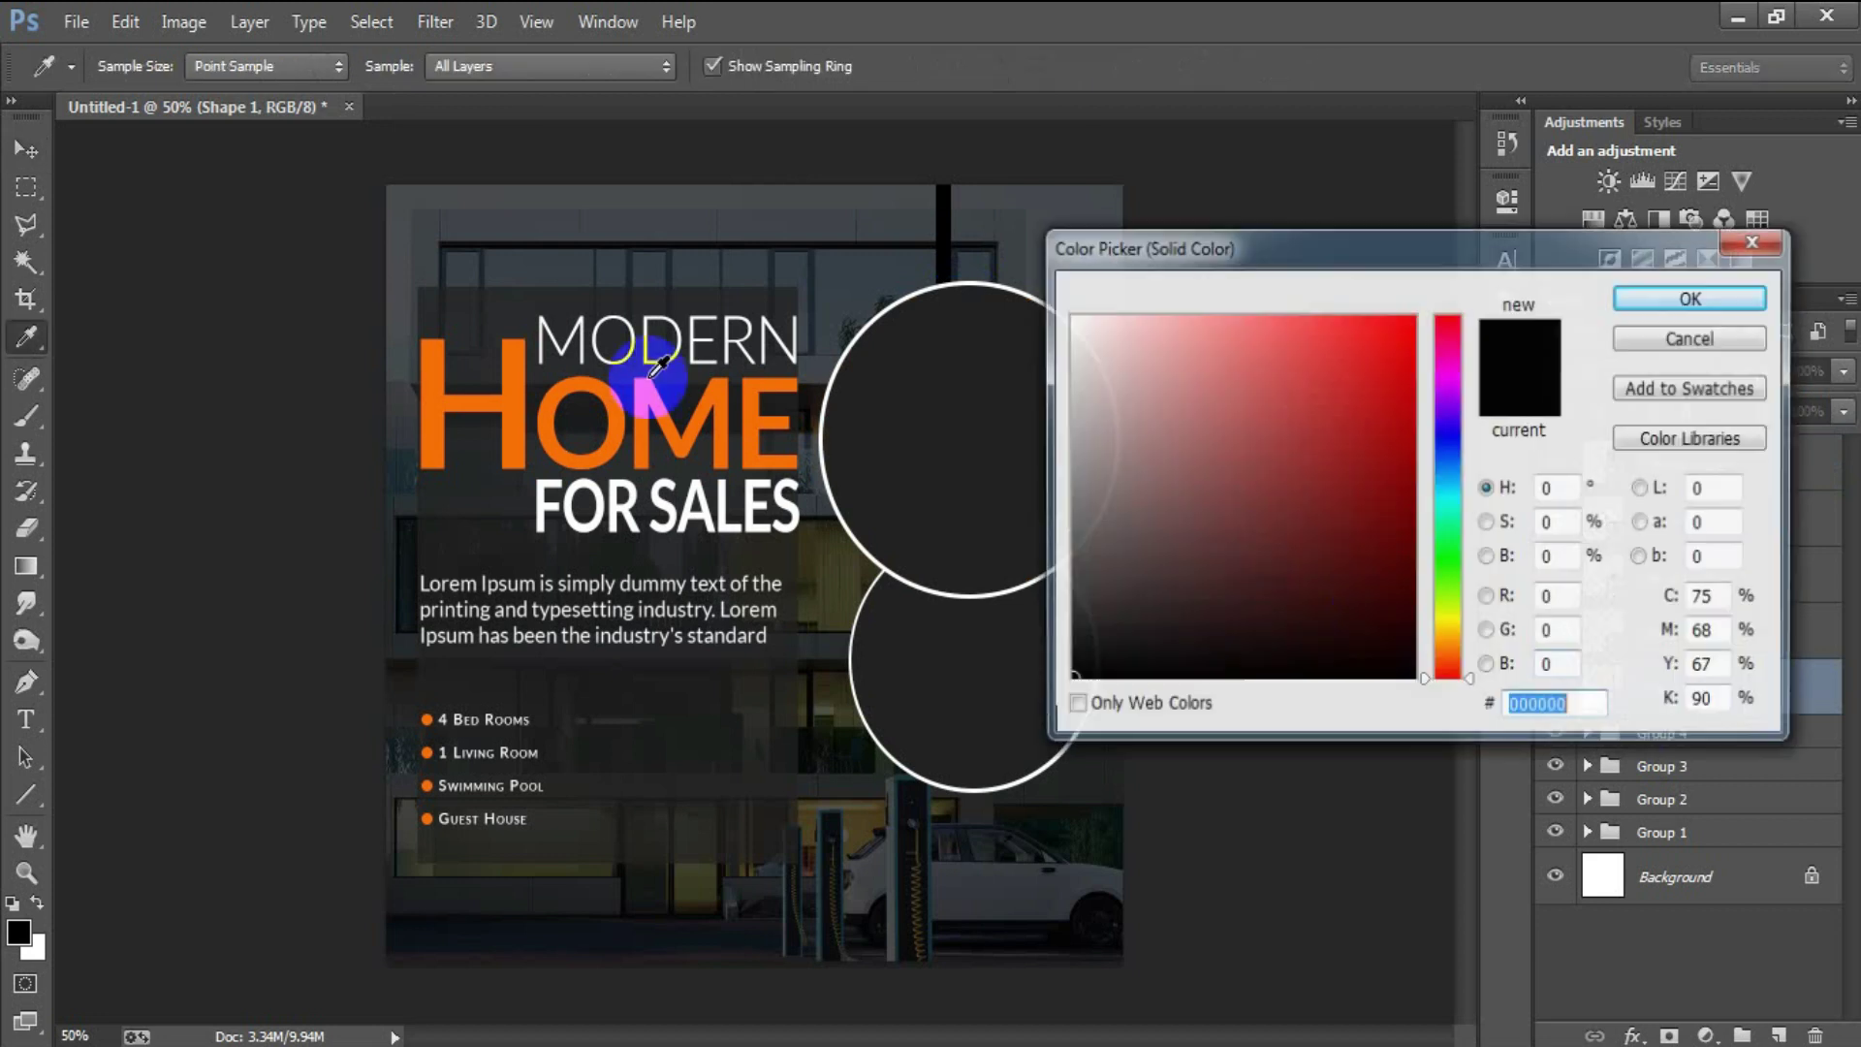
{"action": "left_click", "coordinate": [500, 378]}
{"action": "left_click", "coordinate": [1652, 289]}
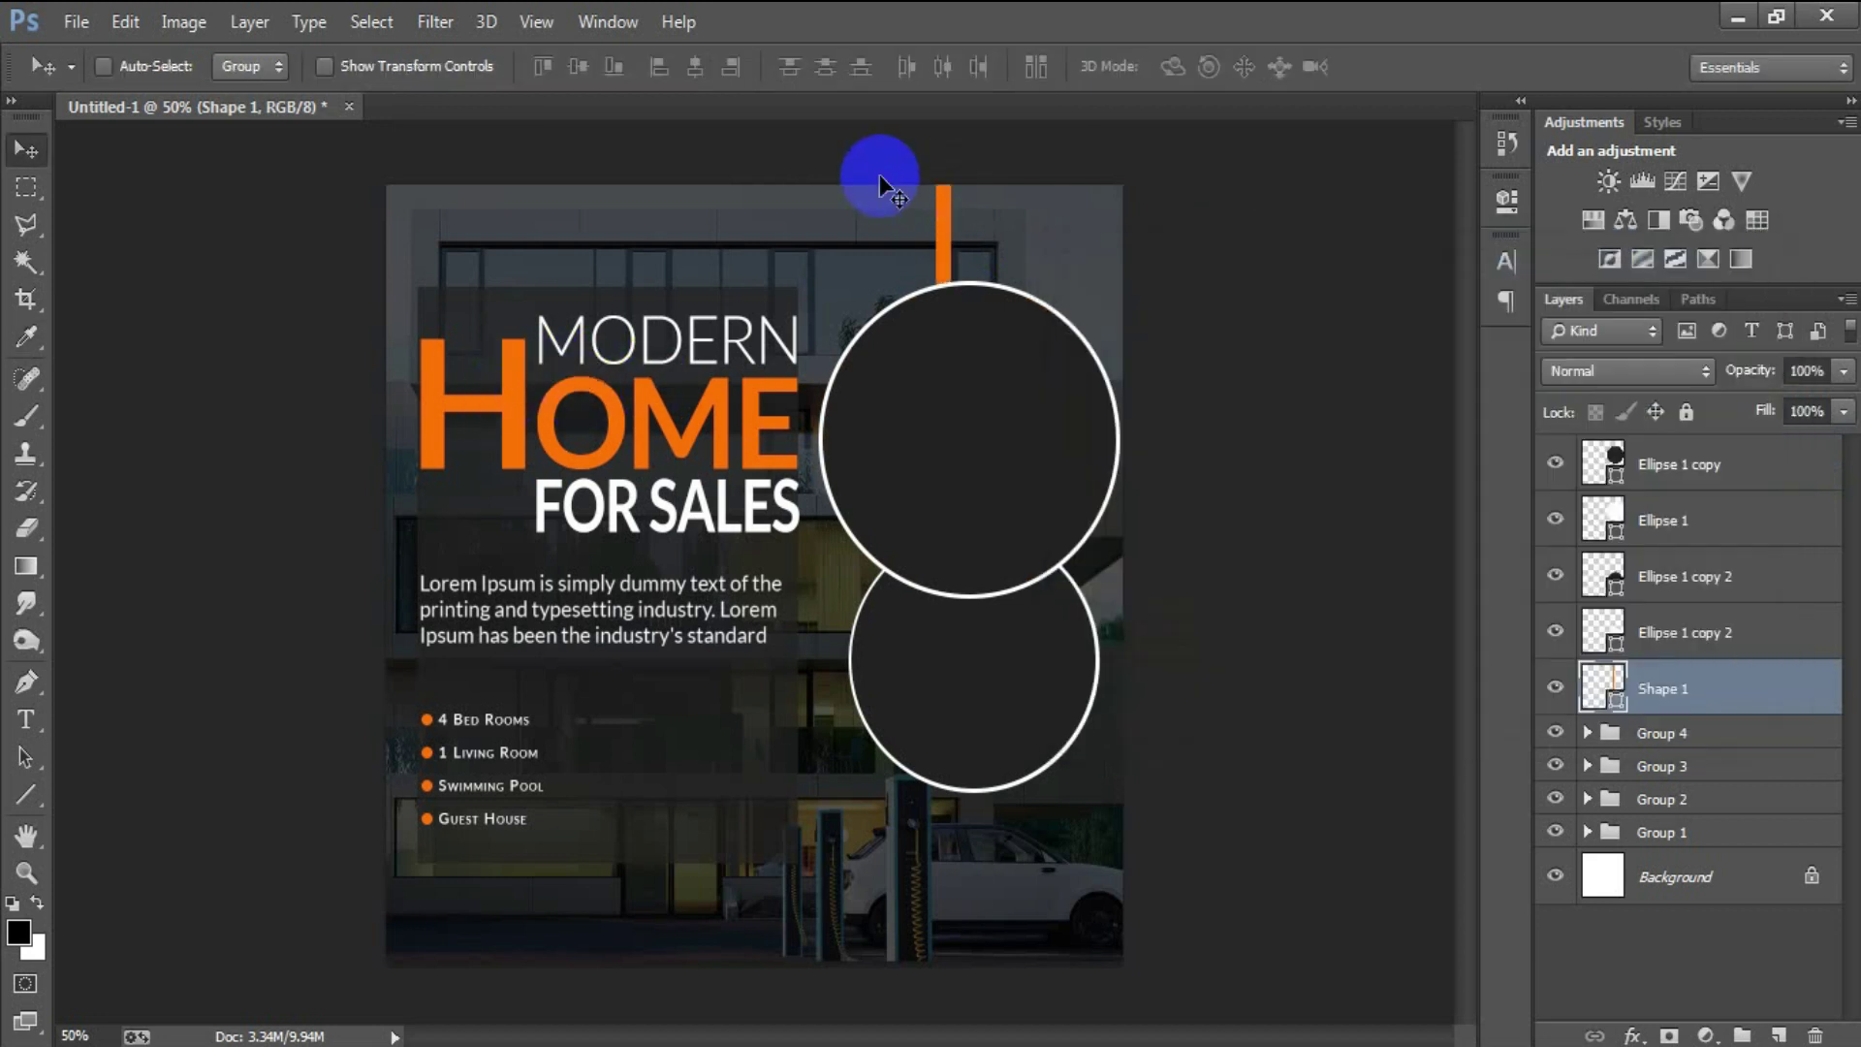
{"action": "left_click_drag", "start_coordinate": [960, 230], "coordinate": [966, 184]}
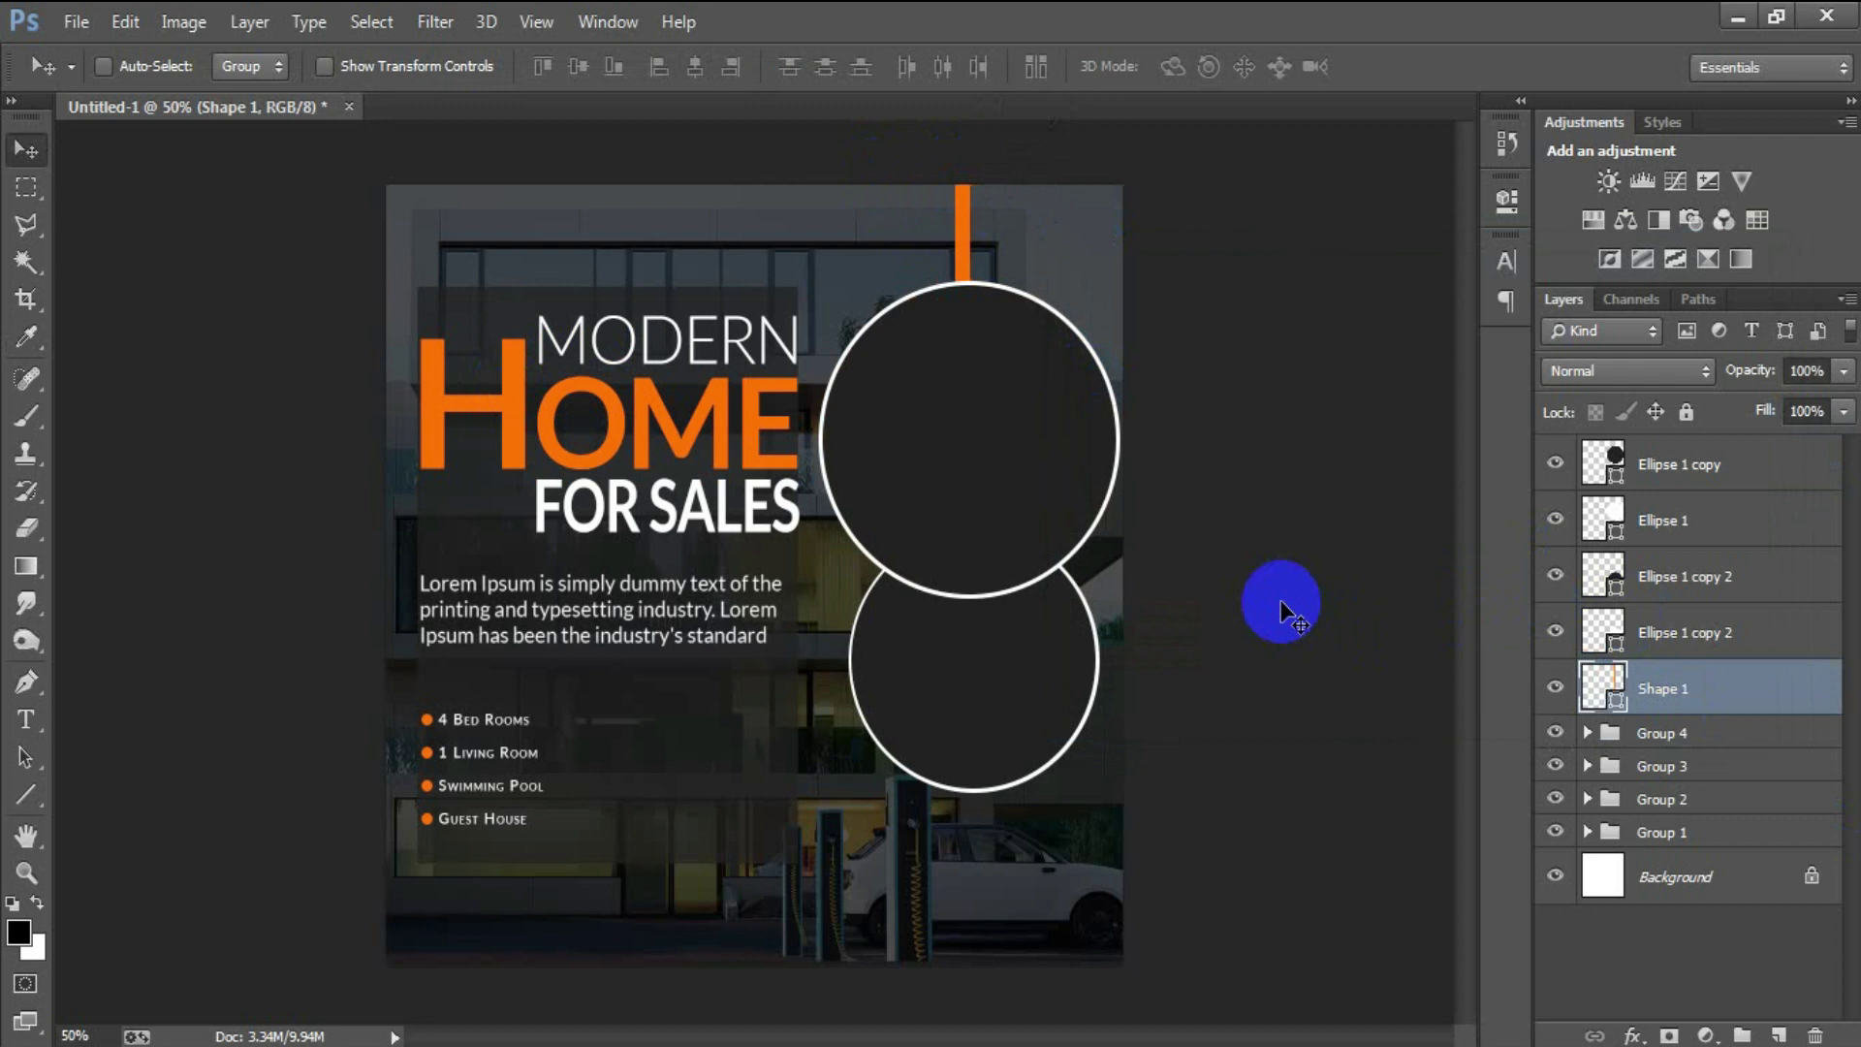
Place the kitchen photo as a linked file above the small dark circle's layer and clip it to that circle
{"action": "left_click", "coordinate": [1694, 575]}
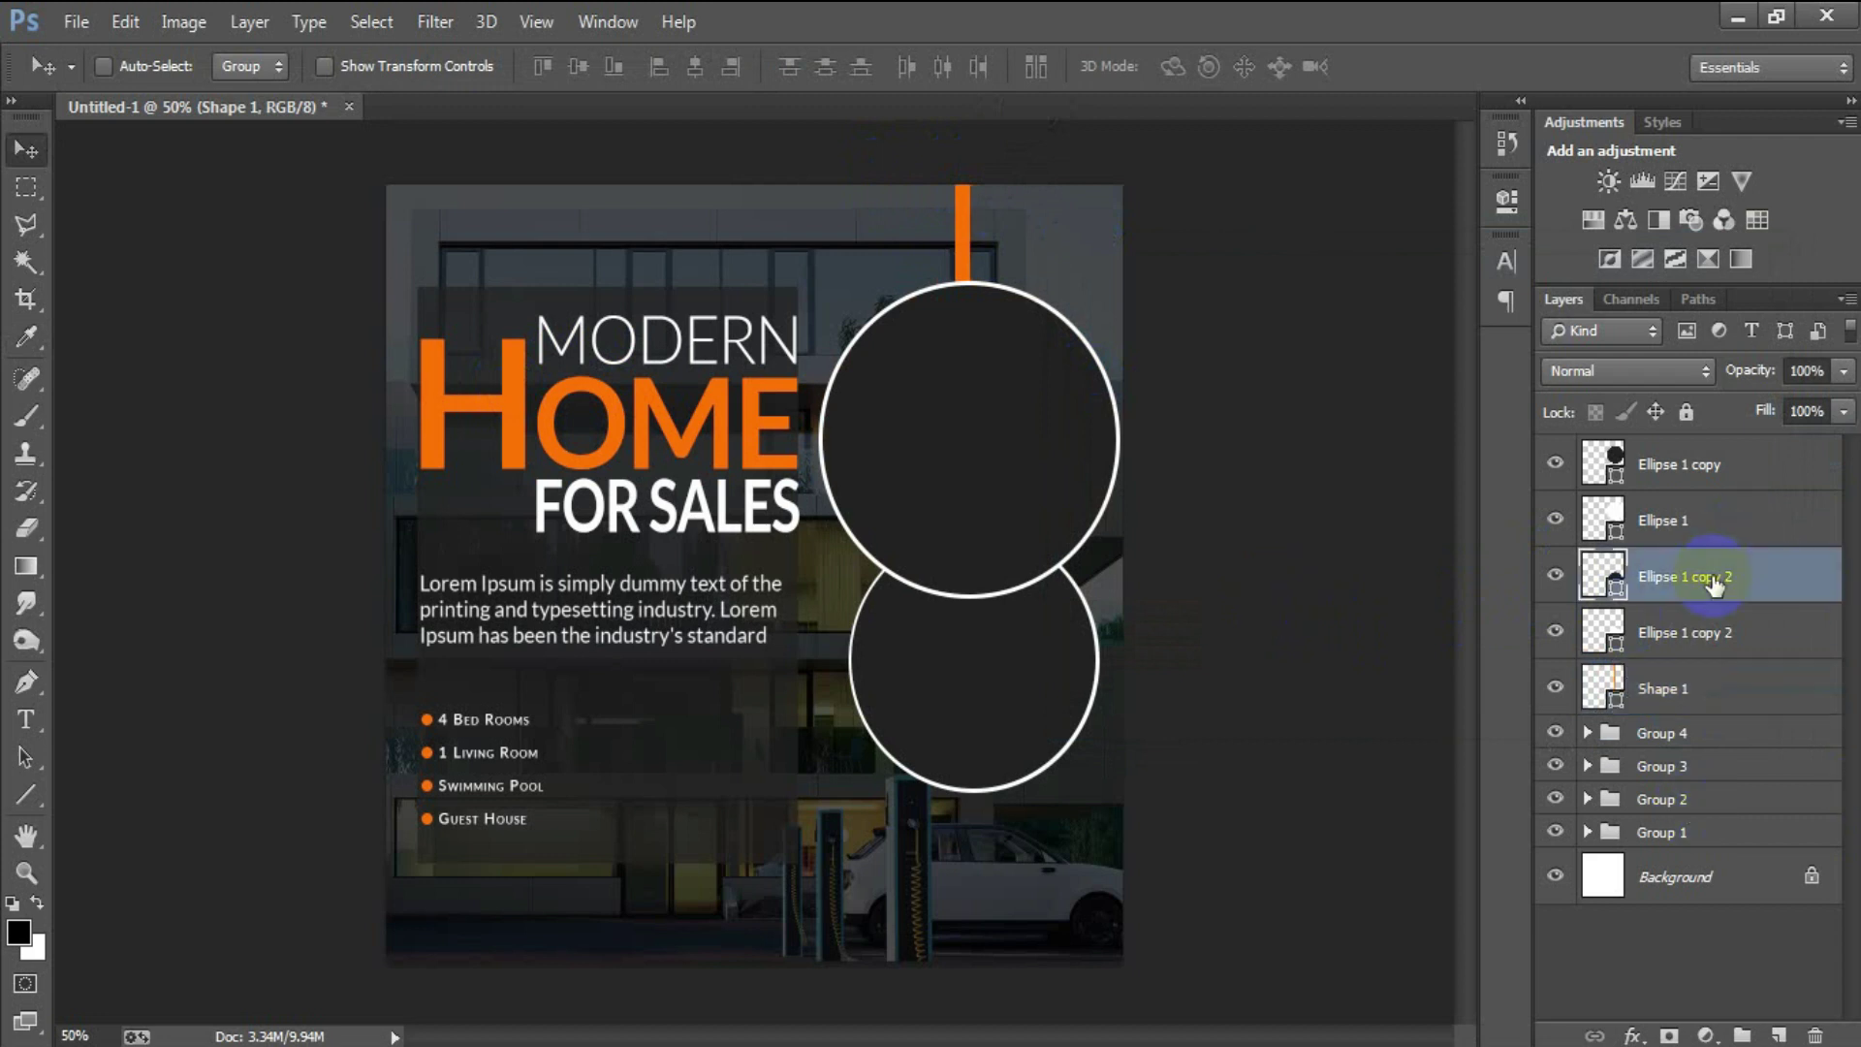
{"action": "left_click", "coordinate": [1556, 578]}
{"action": "left_click", "coordinate": [80, 20]}
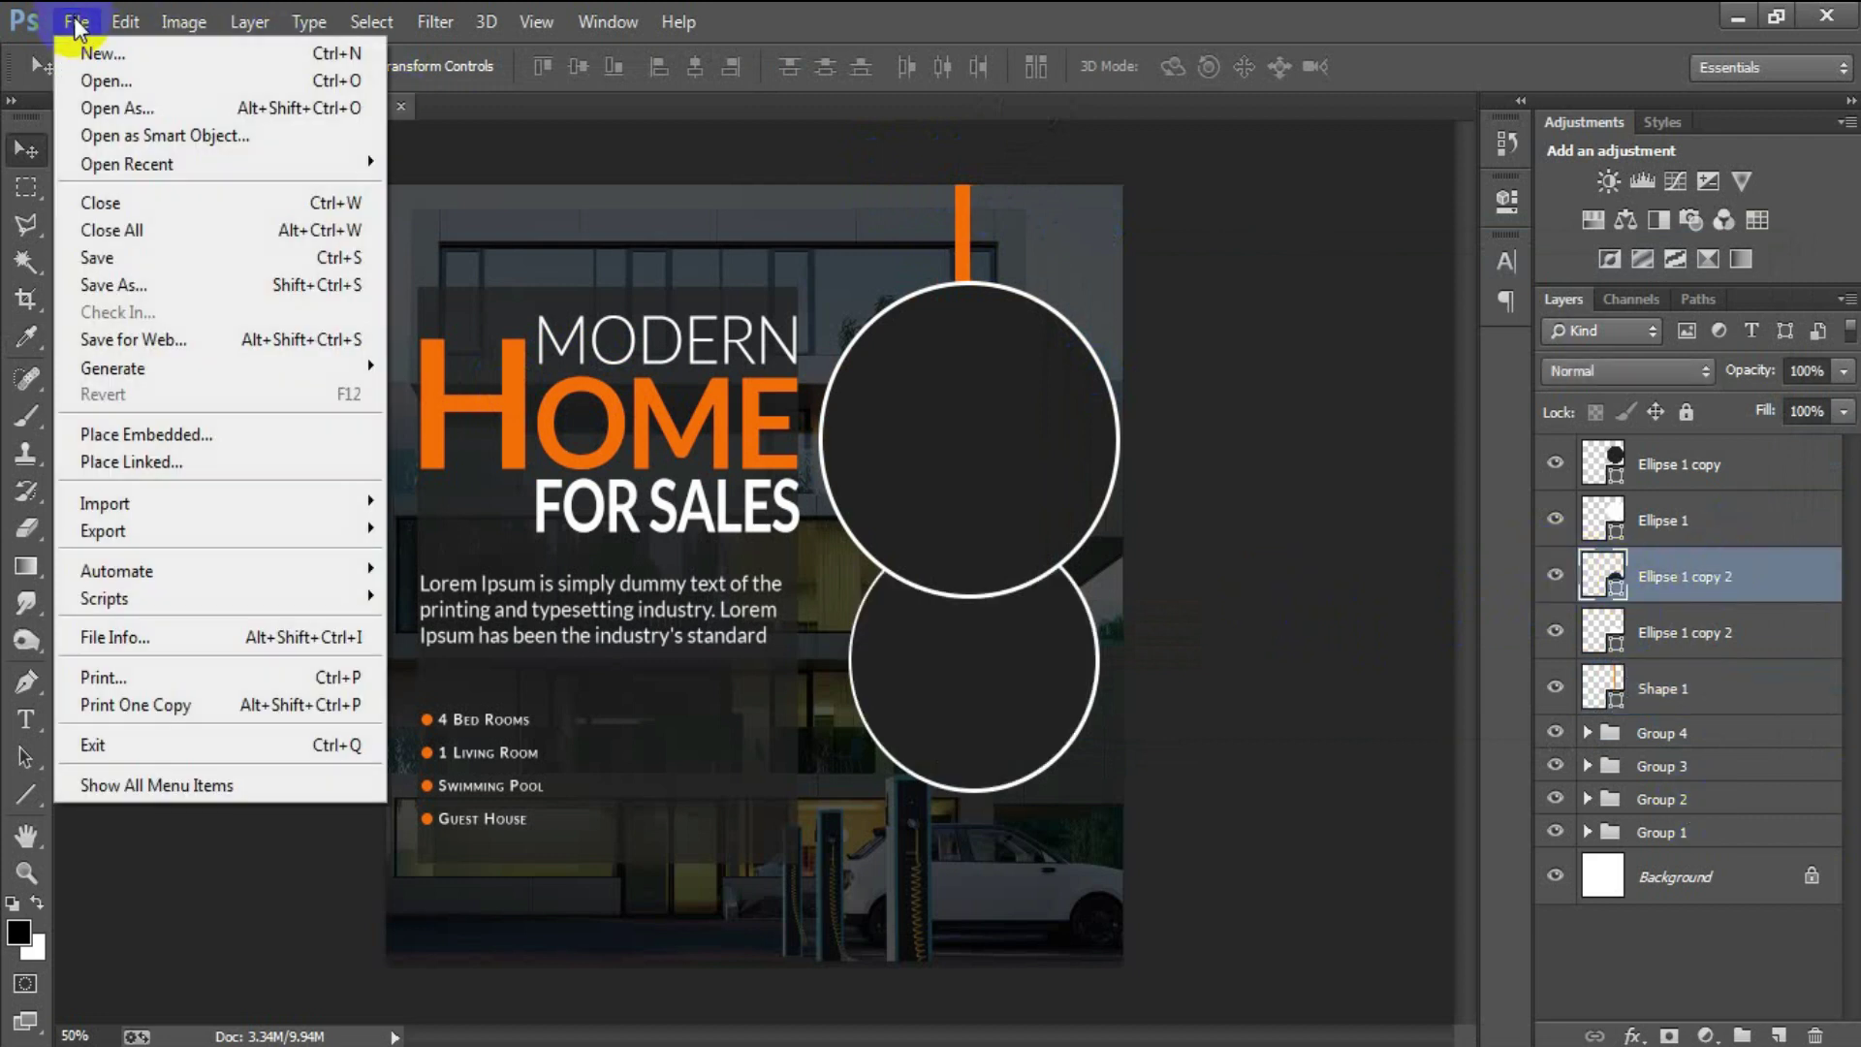
{"action": "left_click", "coordinate": [166, 458]}
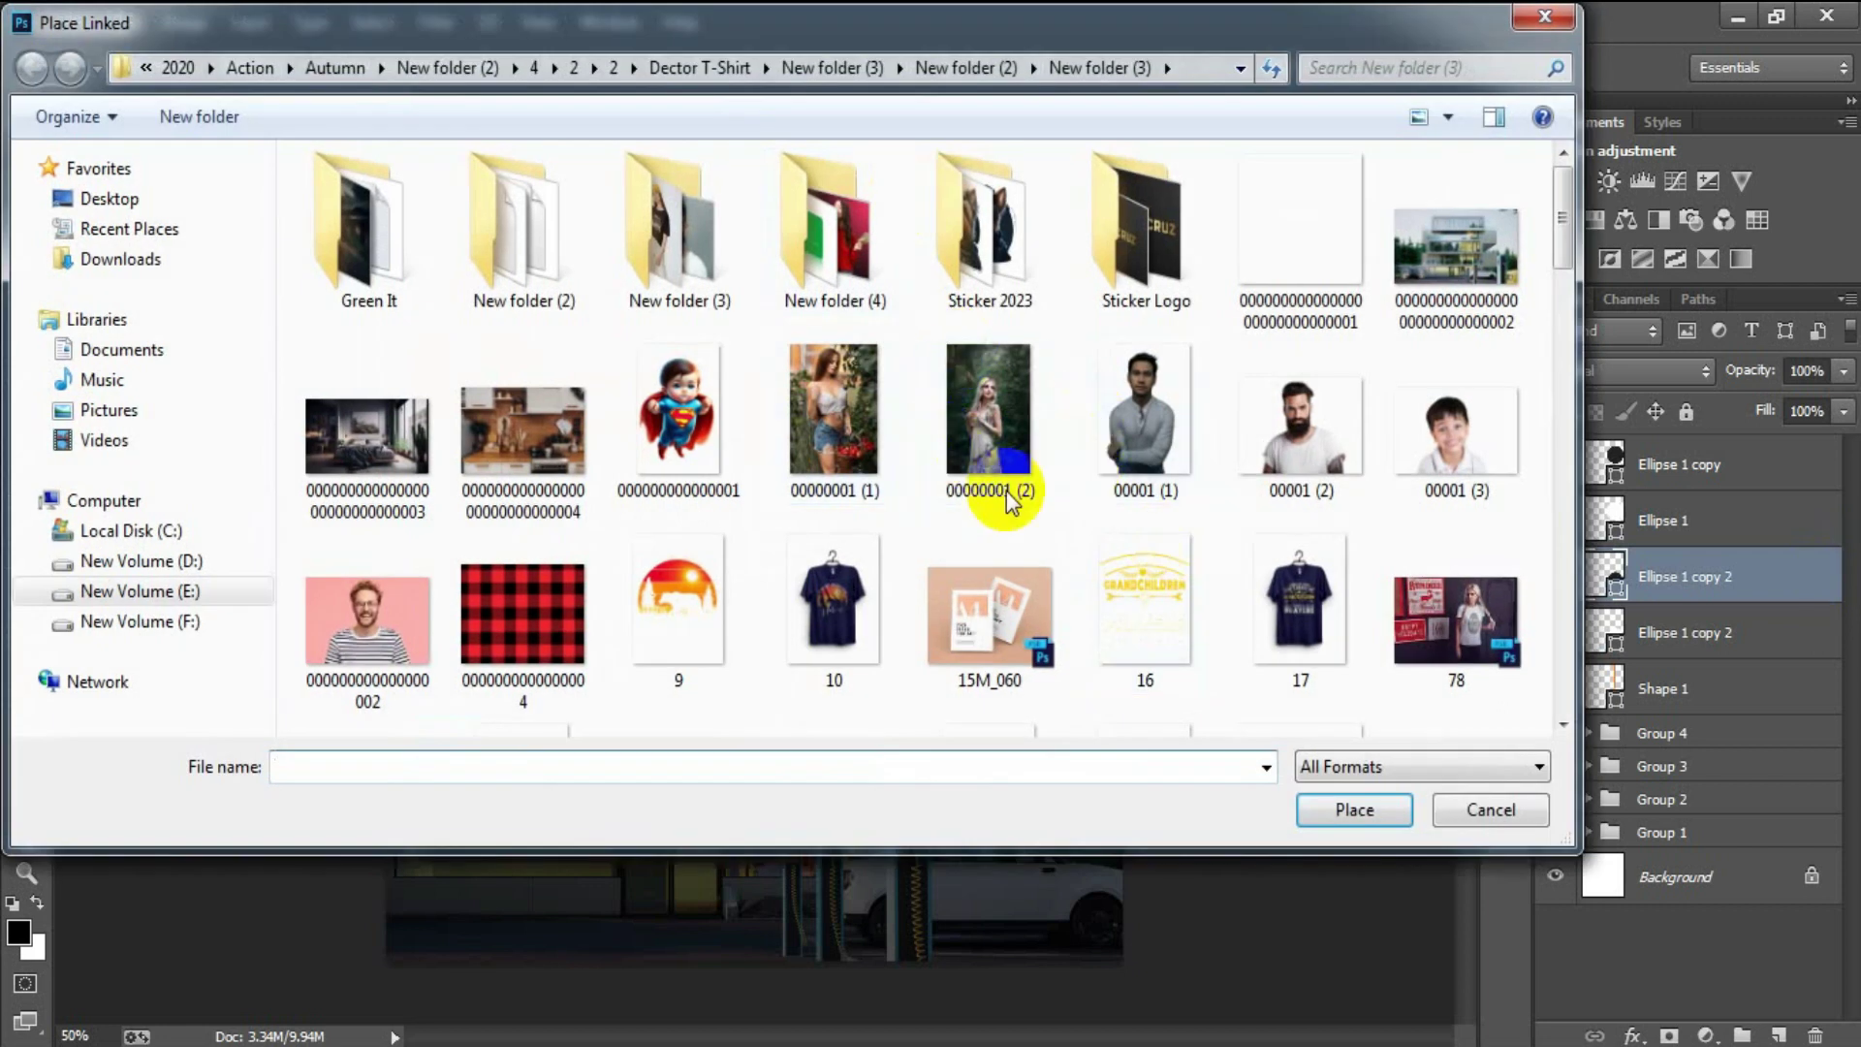
{"action": "double_click", "coordinate": [480, 460]}
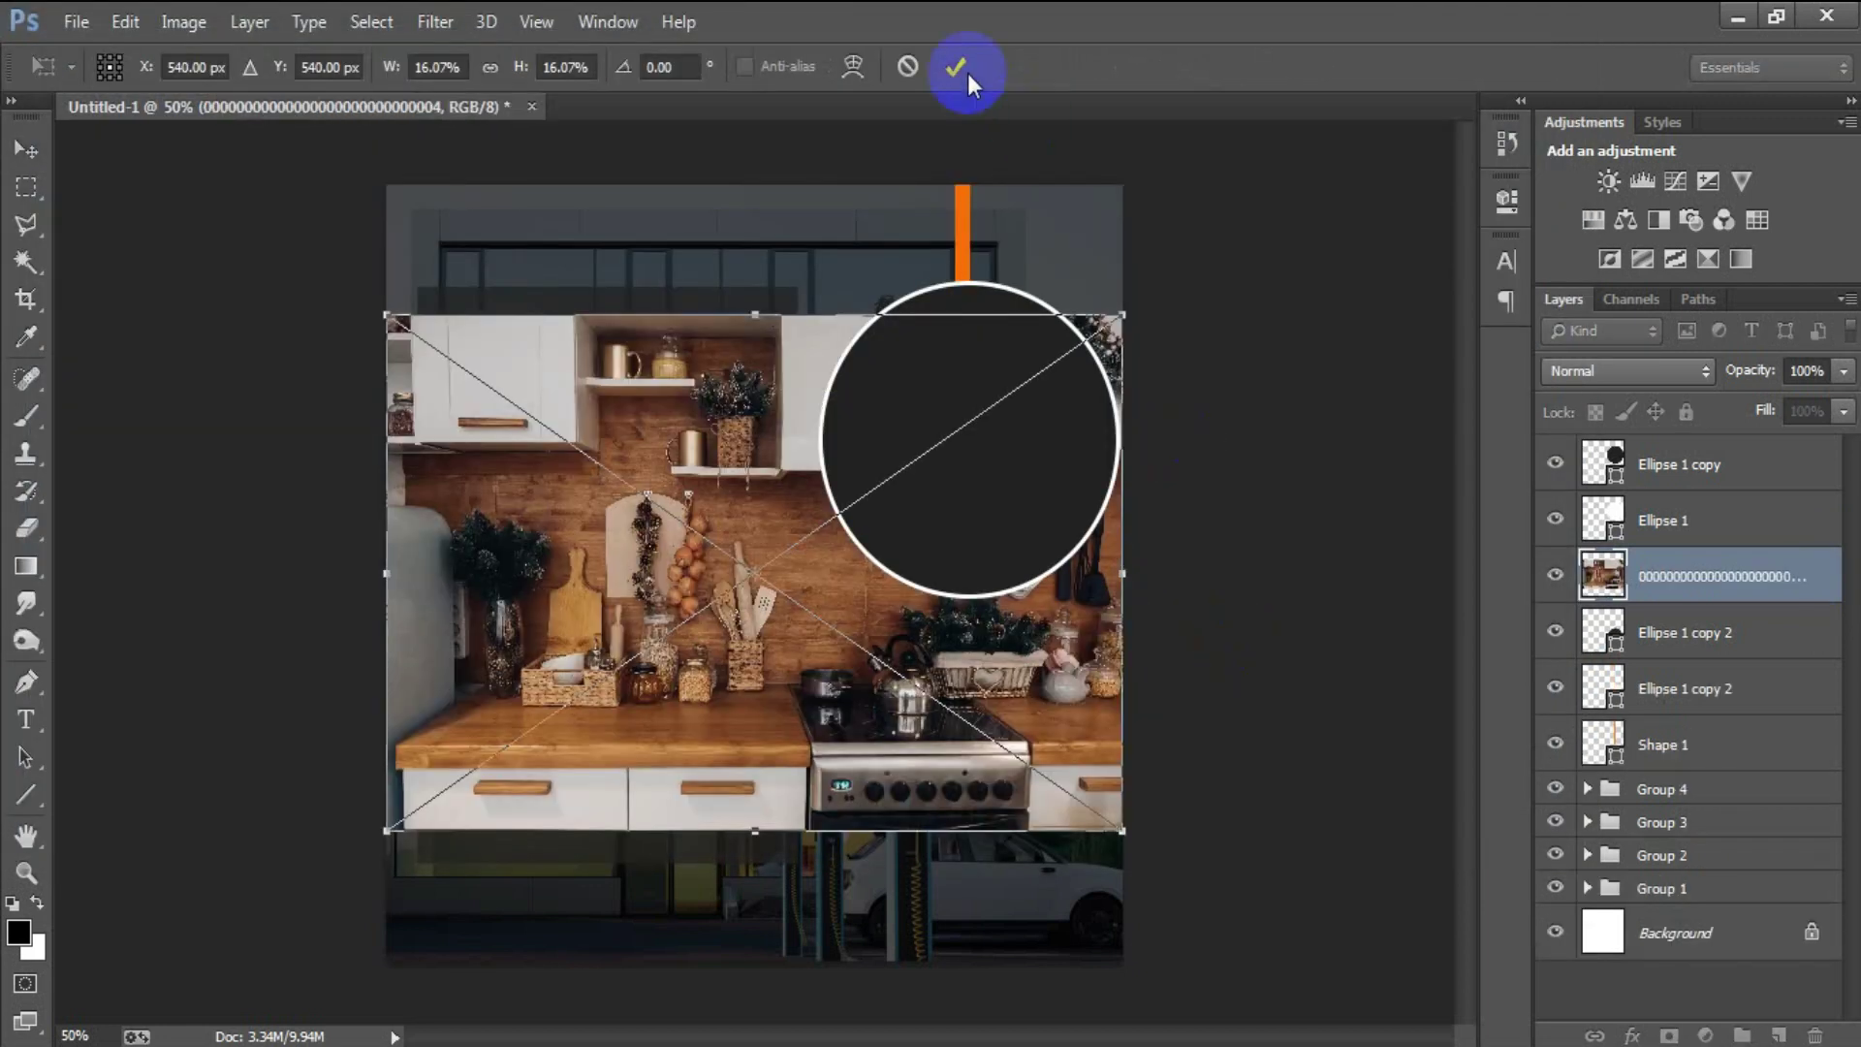
{"action": "right_click", "coordinate": [1706, 585]}
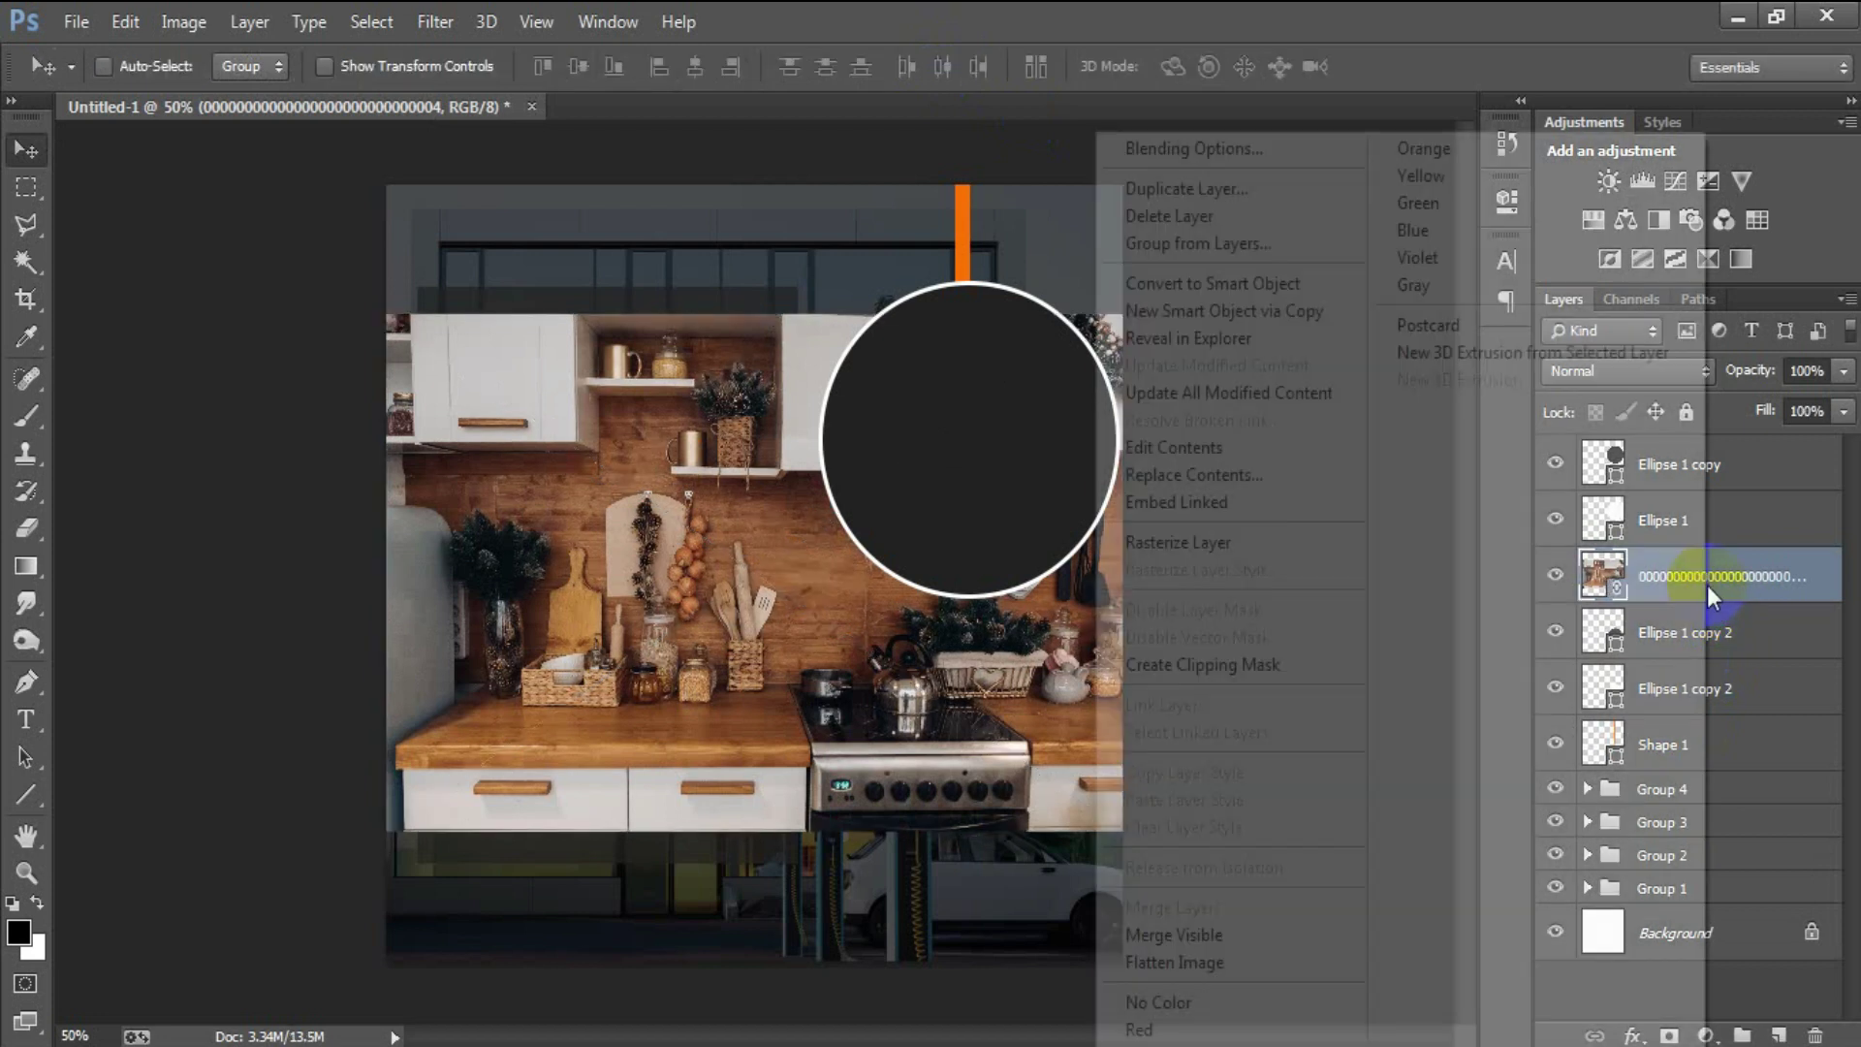
{"action": "left_click", "coordinate": [1207, 672]}
Move the kitchen photo over the small circle and scale it down so the shelves and worktop fill the circle
{"action": "left_click_drag", "start_coordinate": [727, 739], "coordinate": [1016, 677]}
{"action": "key", "text": "ctrl+t"}
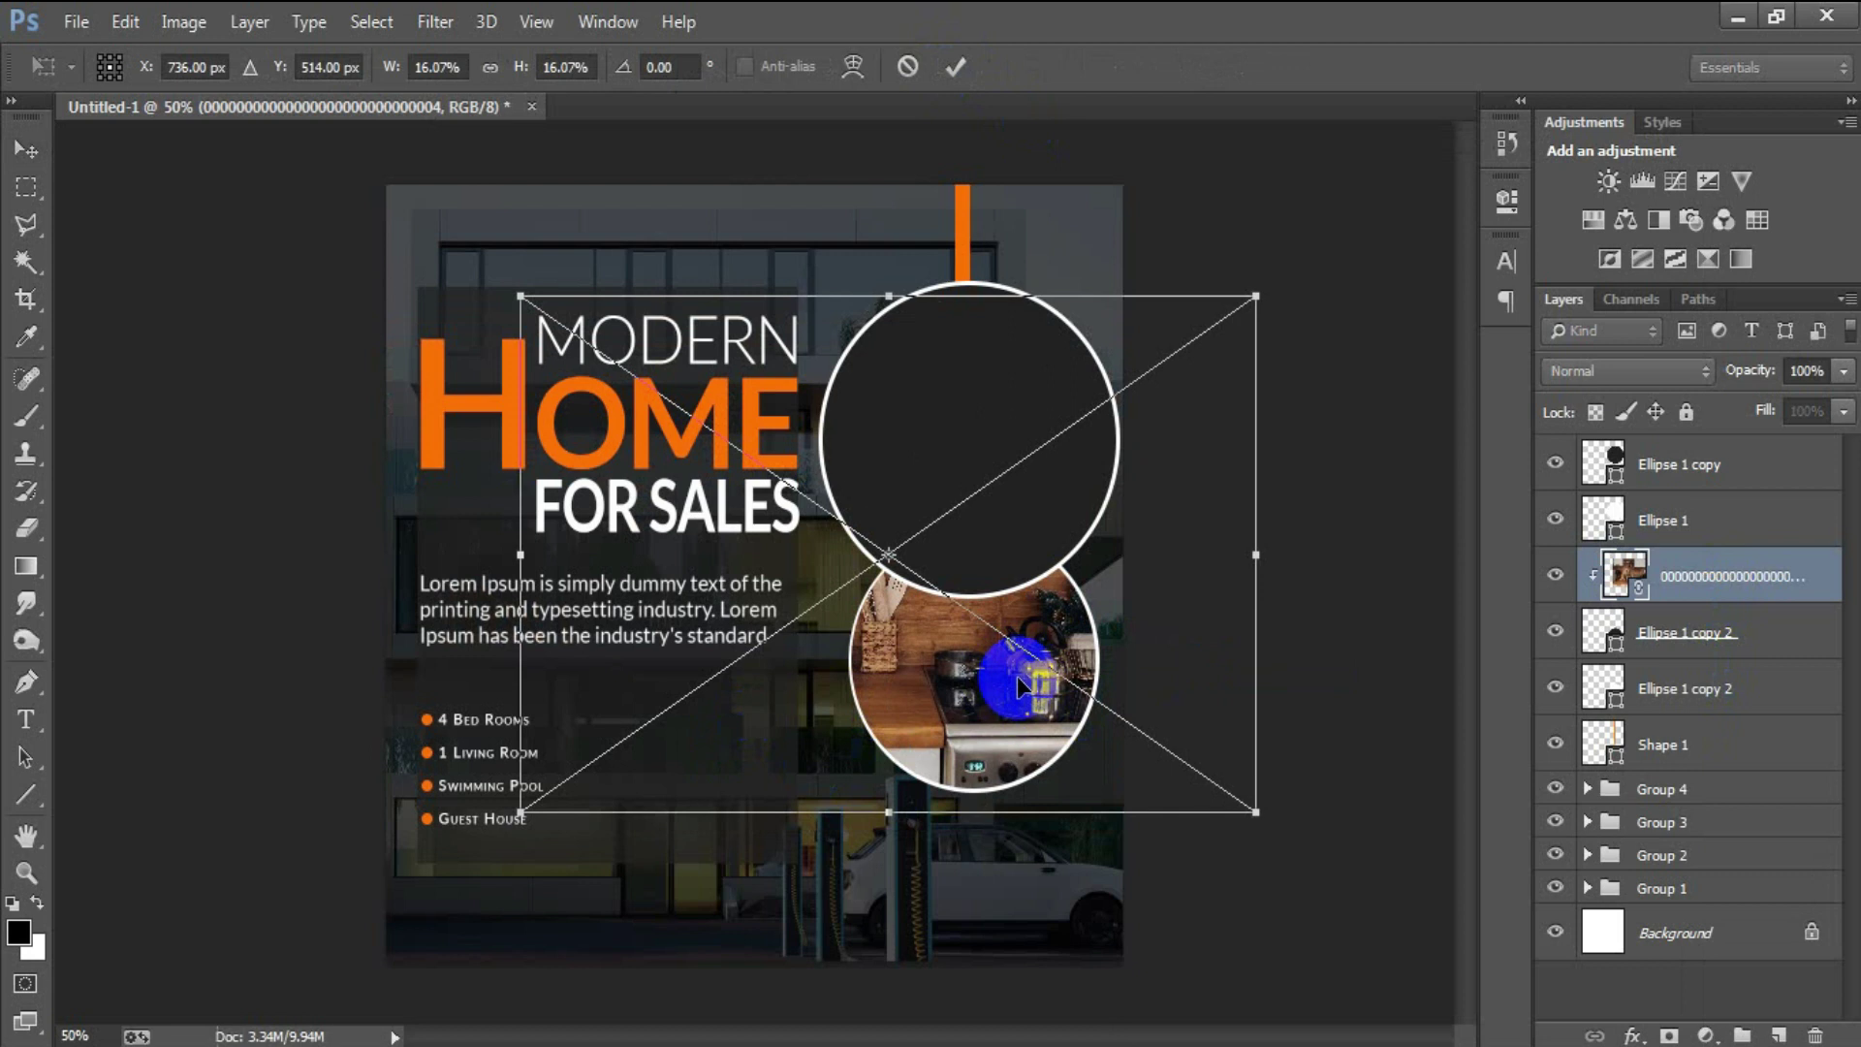
{"action": "left_click_drag", "start_coordinate": [1257, 296], "coordinate": [1138, 679]}
{"action": "left_click", "coordinate": [953, 64]}
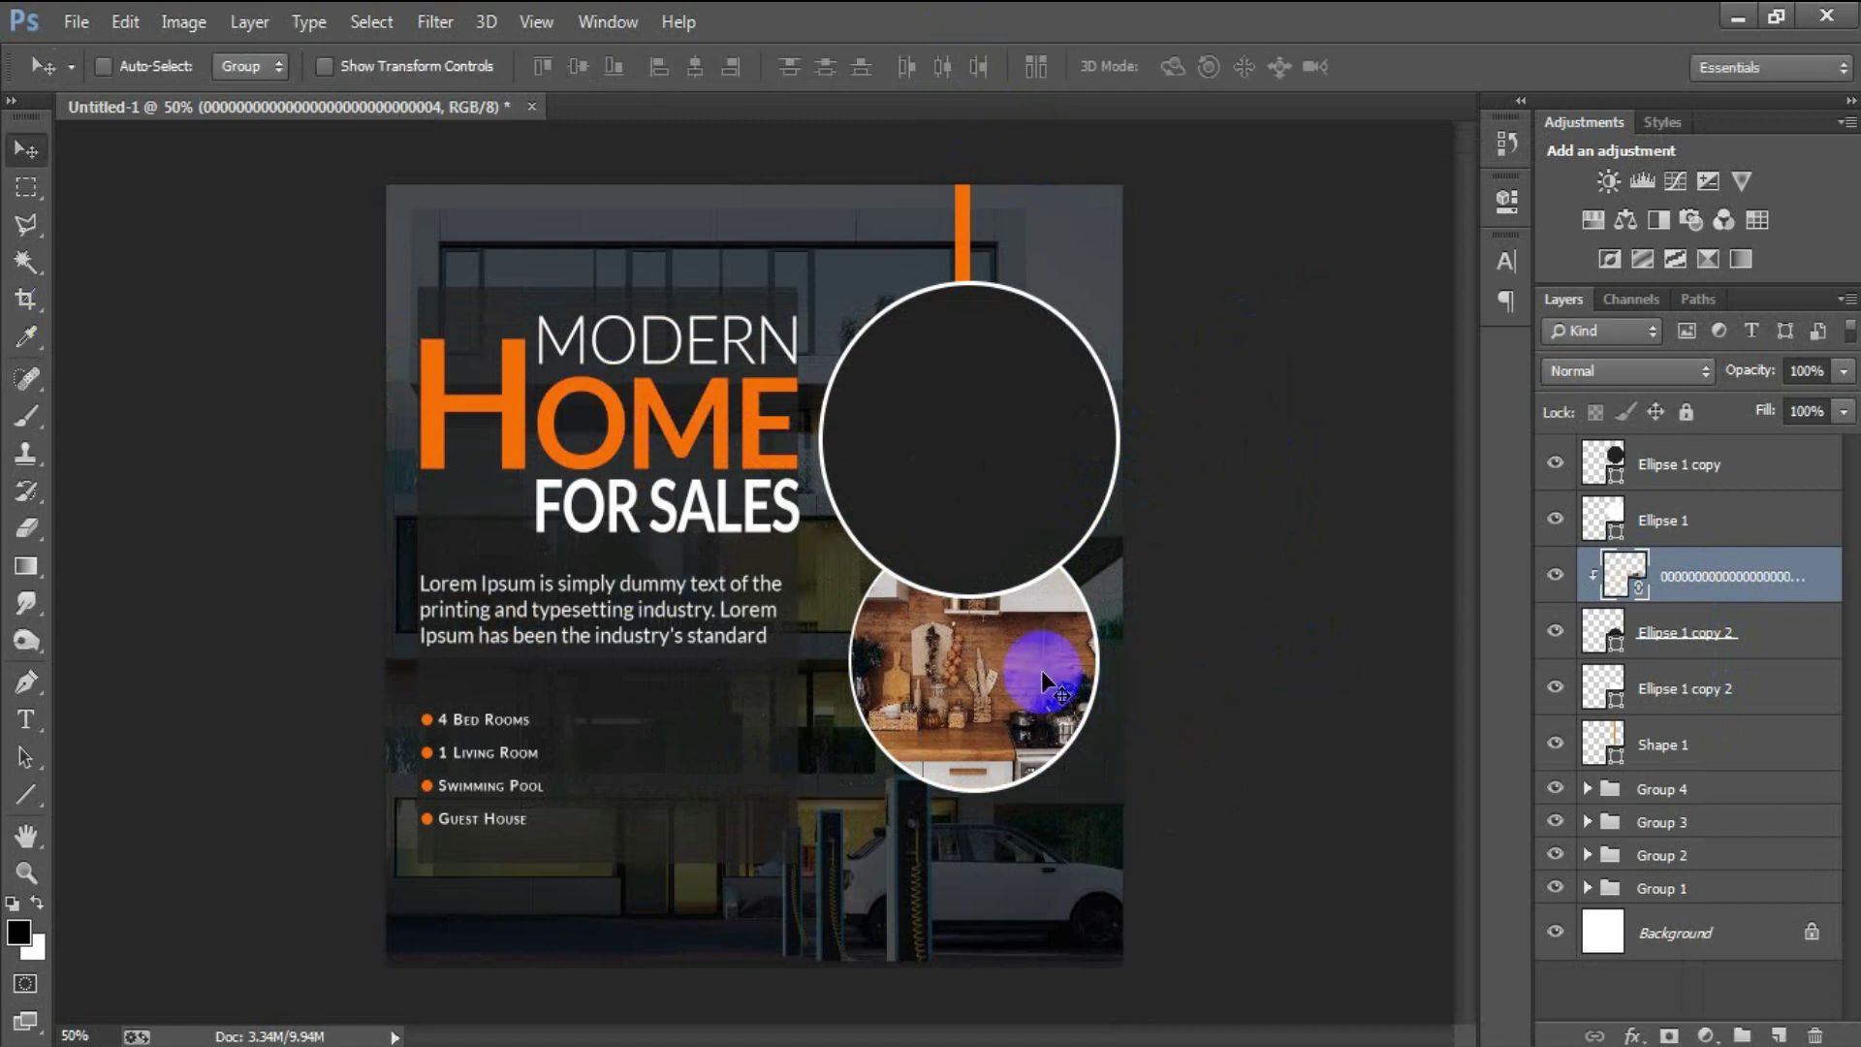
Place the bedroom photo as a linked file above the large dark circle's layer and clip it to that circle
{"action": "left_click", "coordinate": [1738, 485]}
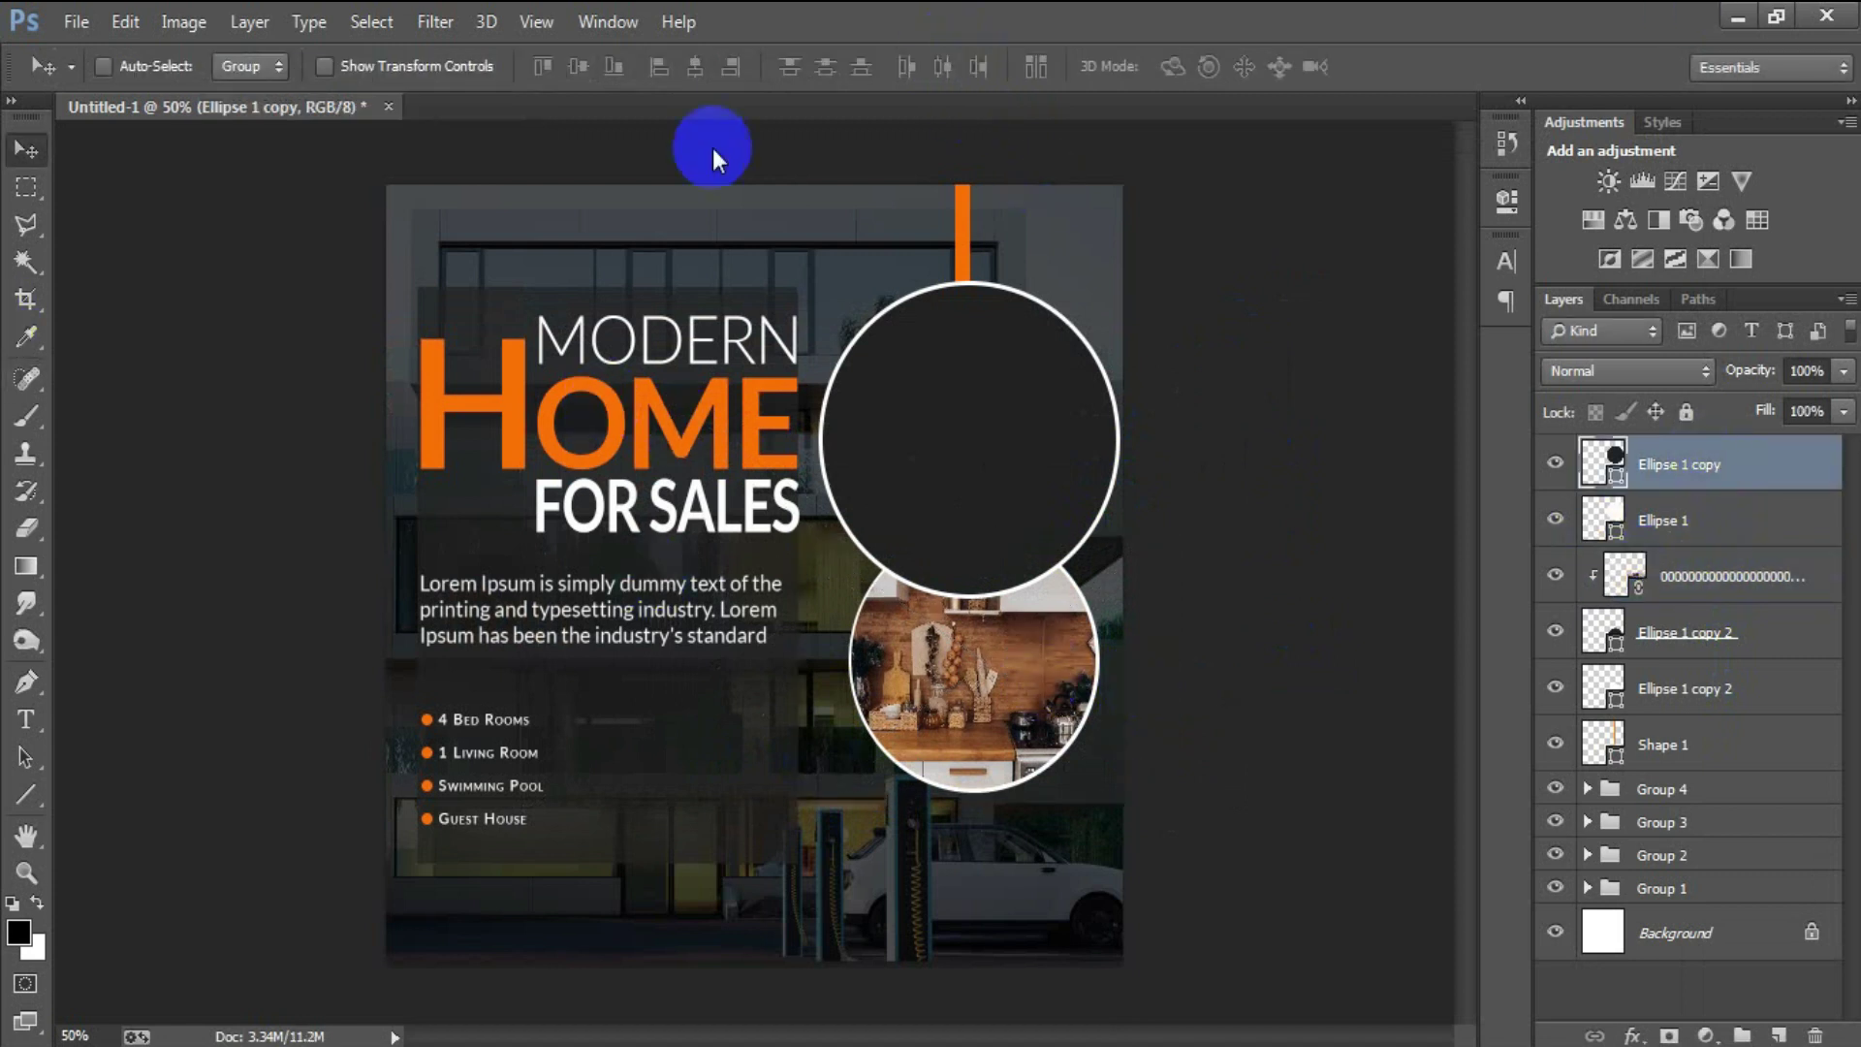
{"action": "left_click", "coordinate": [77, 21]}
{"action": "left_click", "coordinate": [293, 463]}
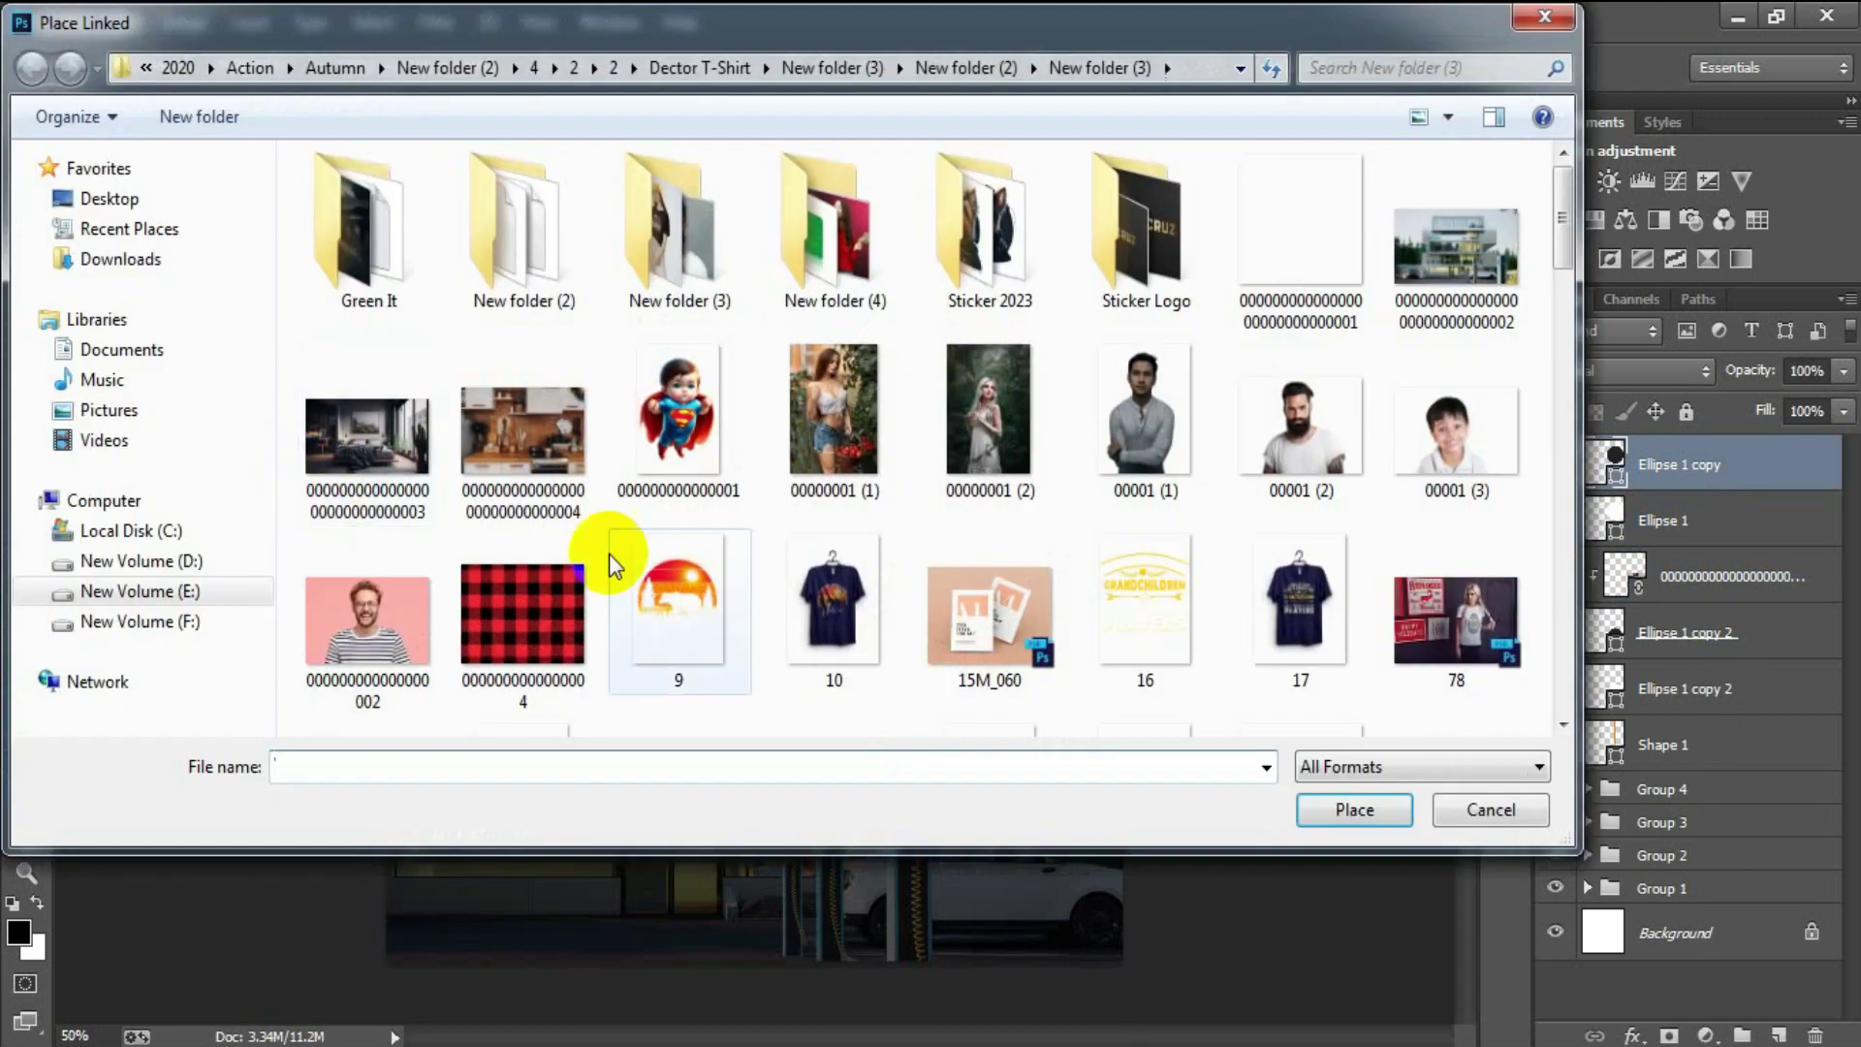
{"action": "double_click", "coordinate": [421, 440]}
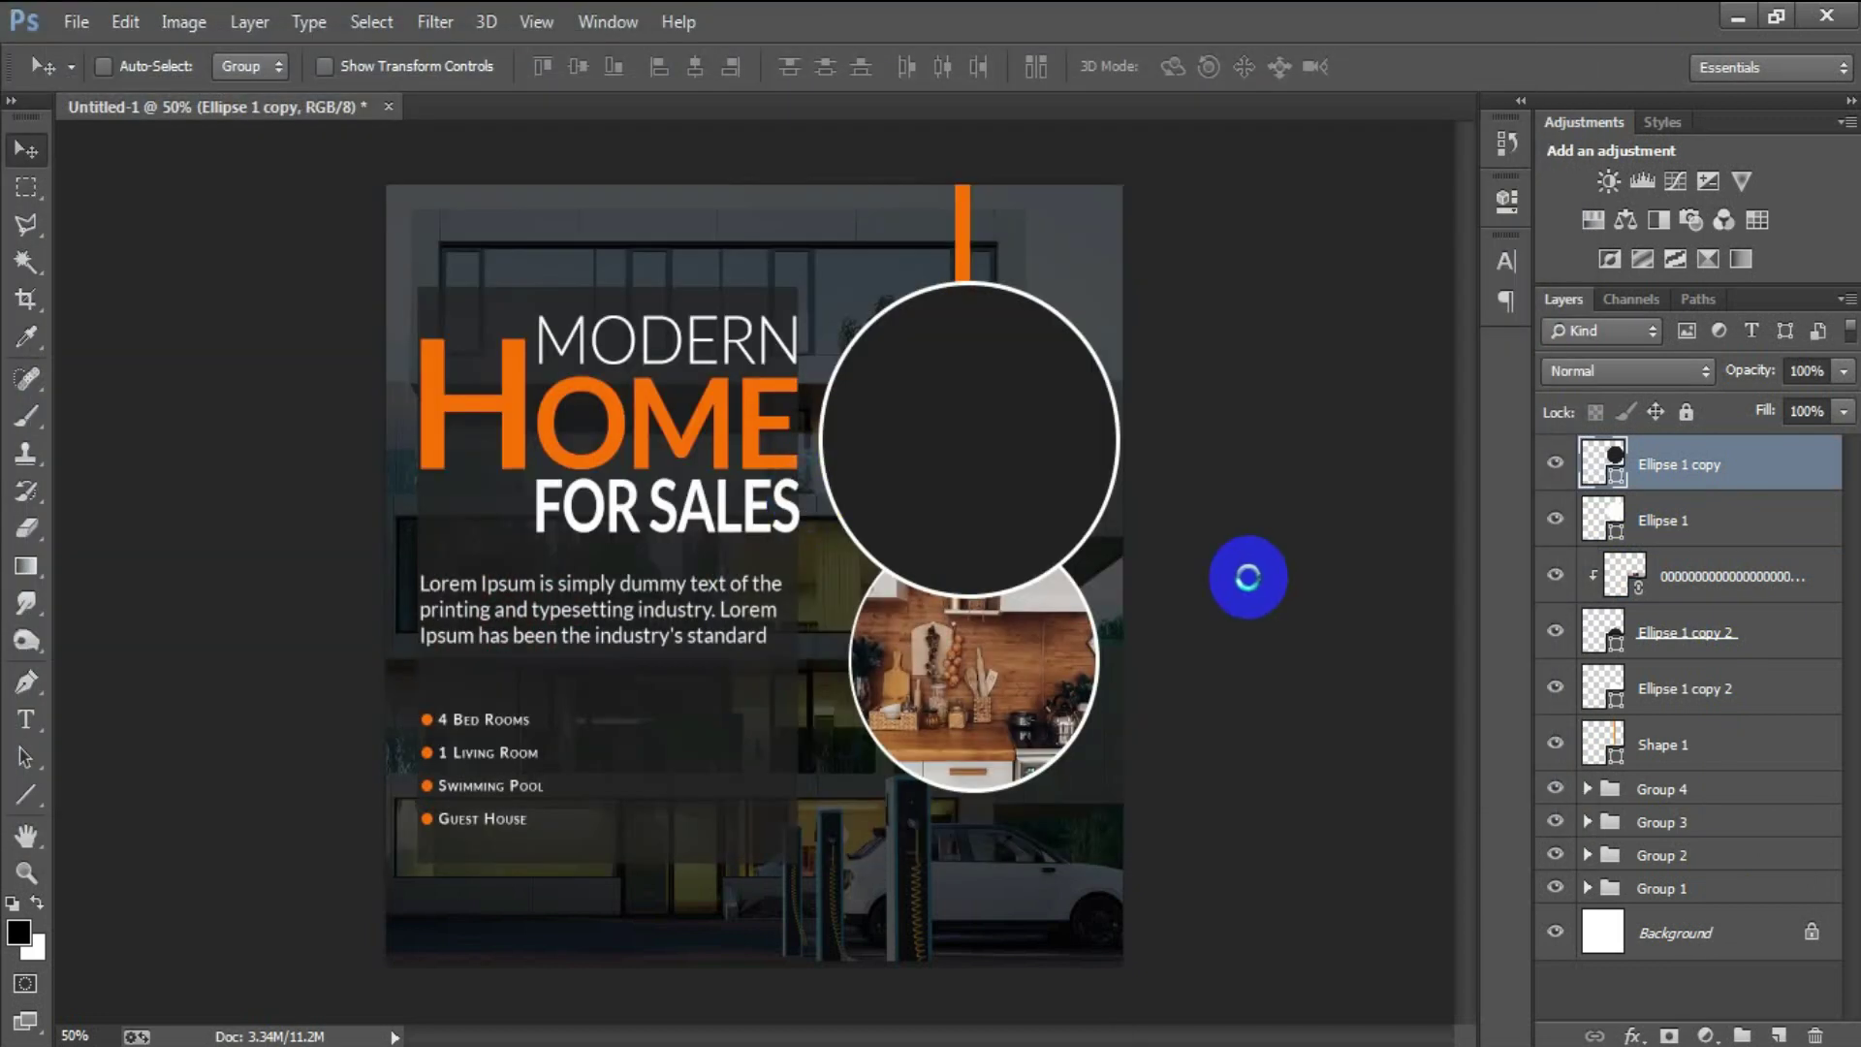
{"action": "left_click_drag", "start_coordinate": [997, 564], "coordinate": [1093, 446]}
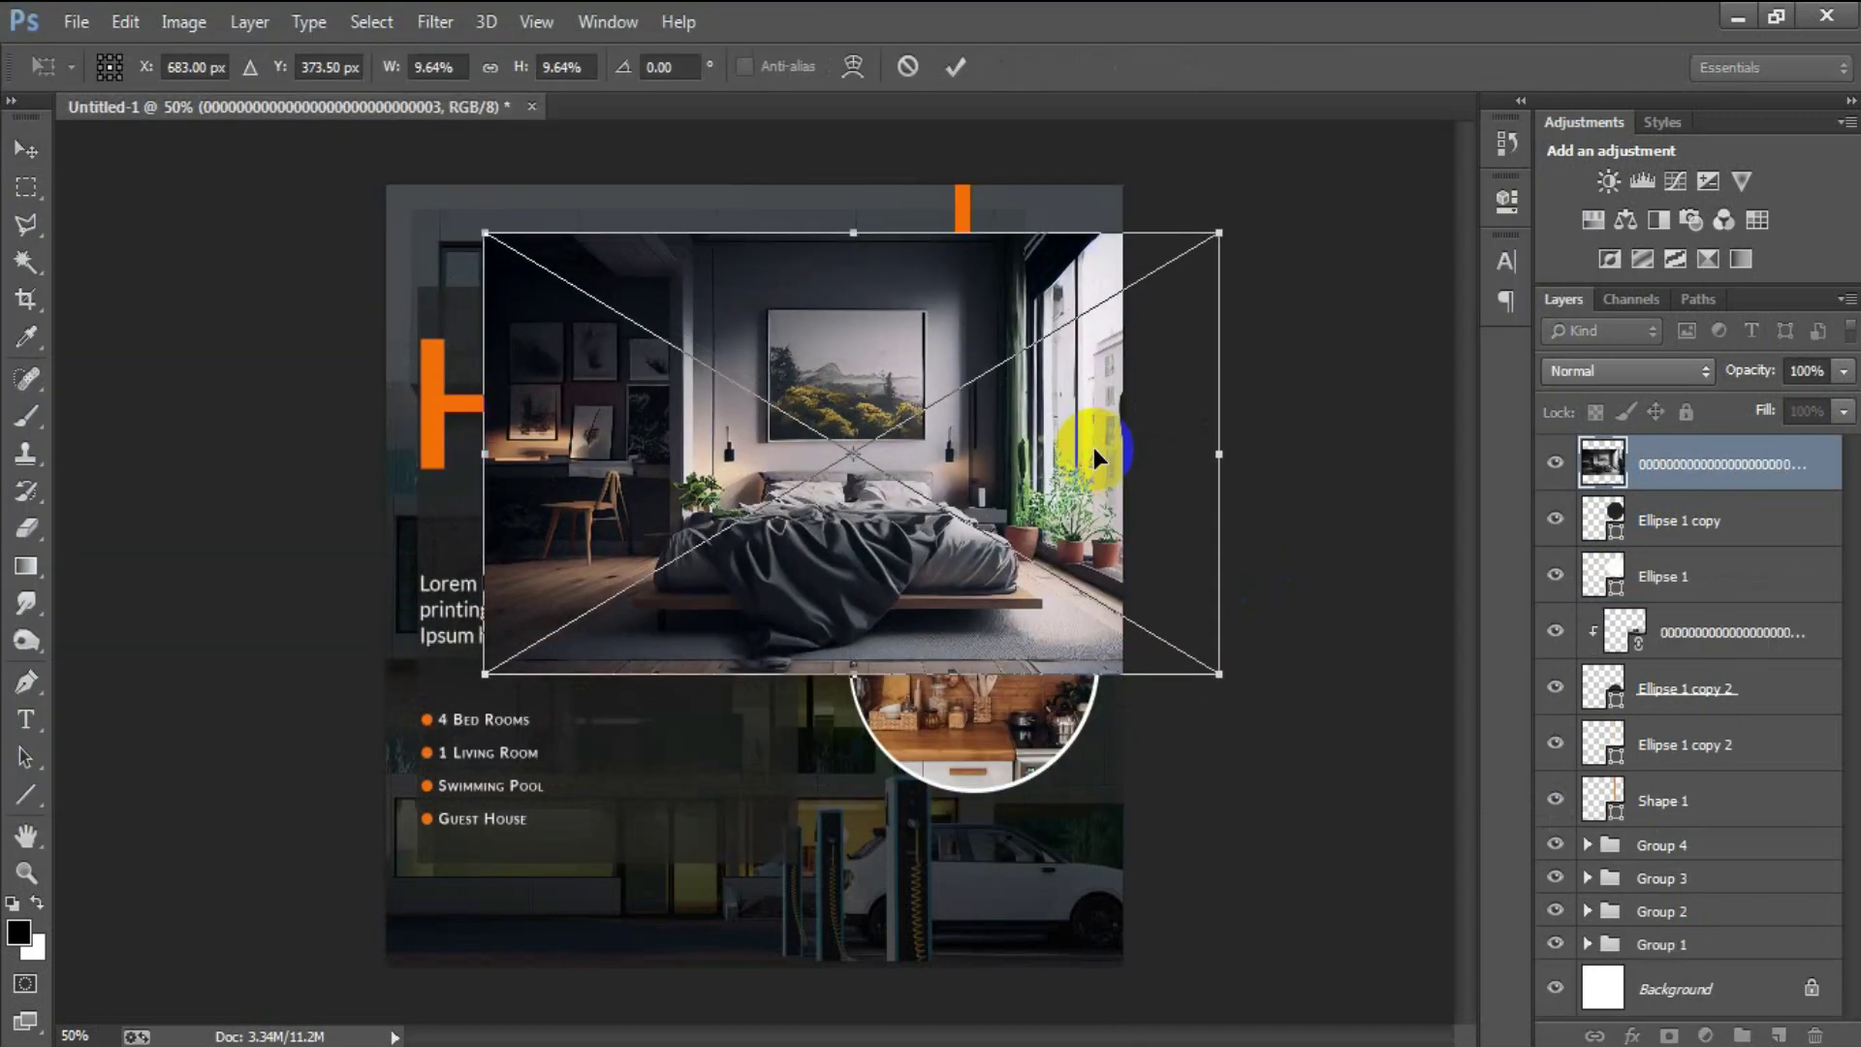
{"action": "left_click", "coordinate": [953, 75]}
{"action": "right_click", "coordinate": [1786, 482]}
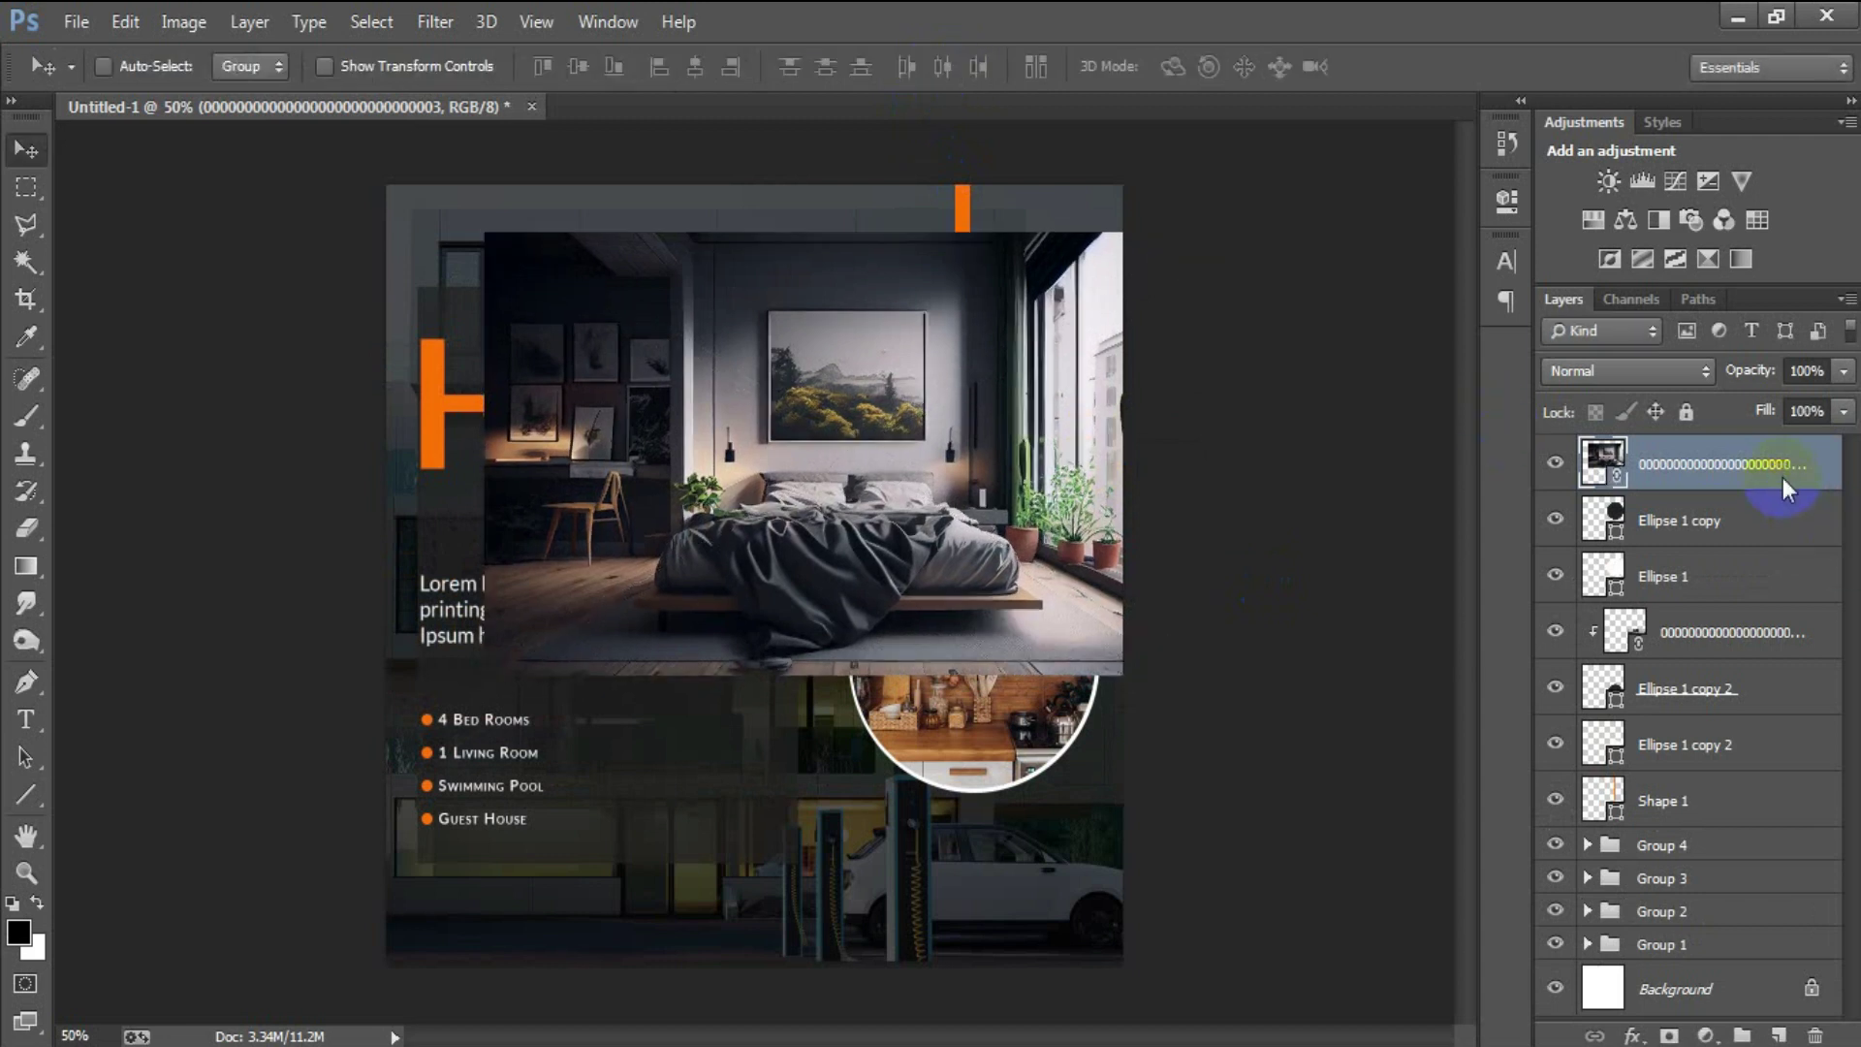
{"action": "left_click", "coordinate": [1304, 665]}
Scale the bedroom photo to 8.27% and position it so the bed and wall picture fill the large circle
{"action": "left_click_drag", "start_coordinate": [1037, 530], "coordinate": [1092, 433]}
{"action": "key", "text": "ctrl+t"}
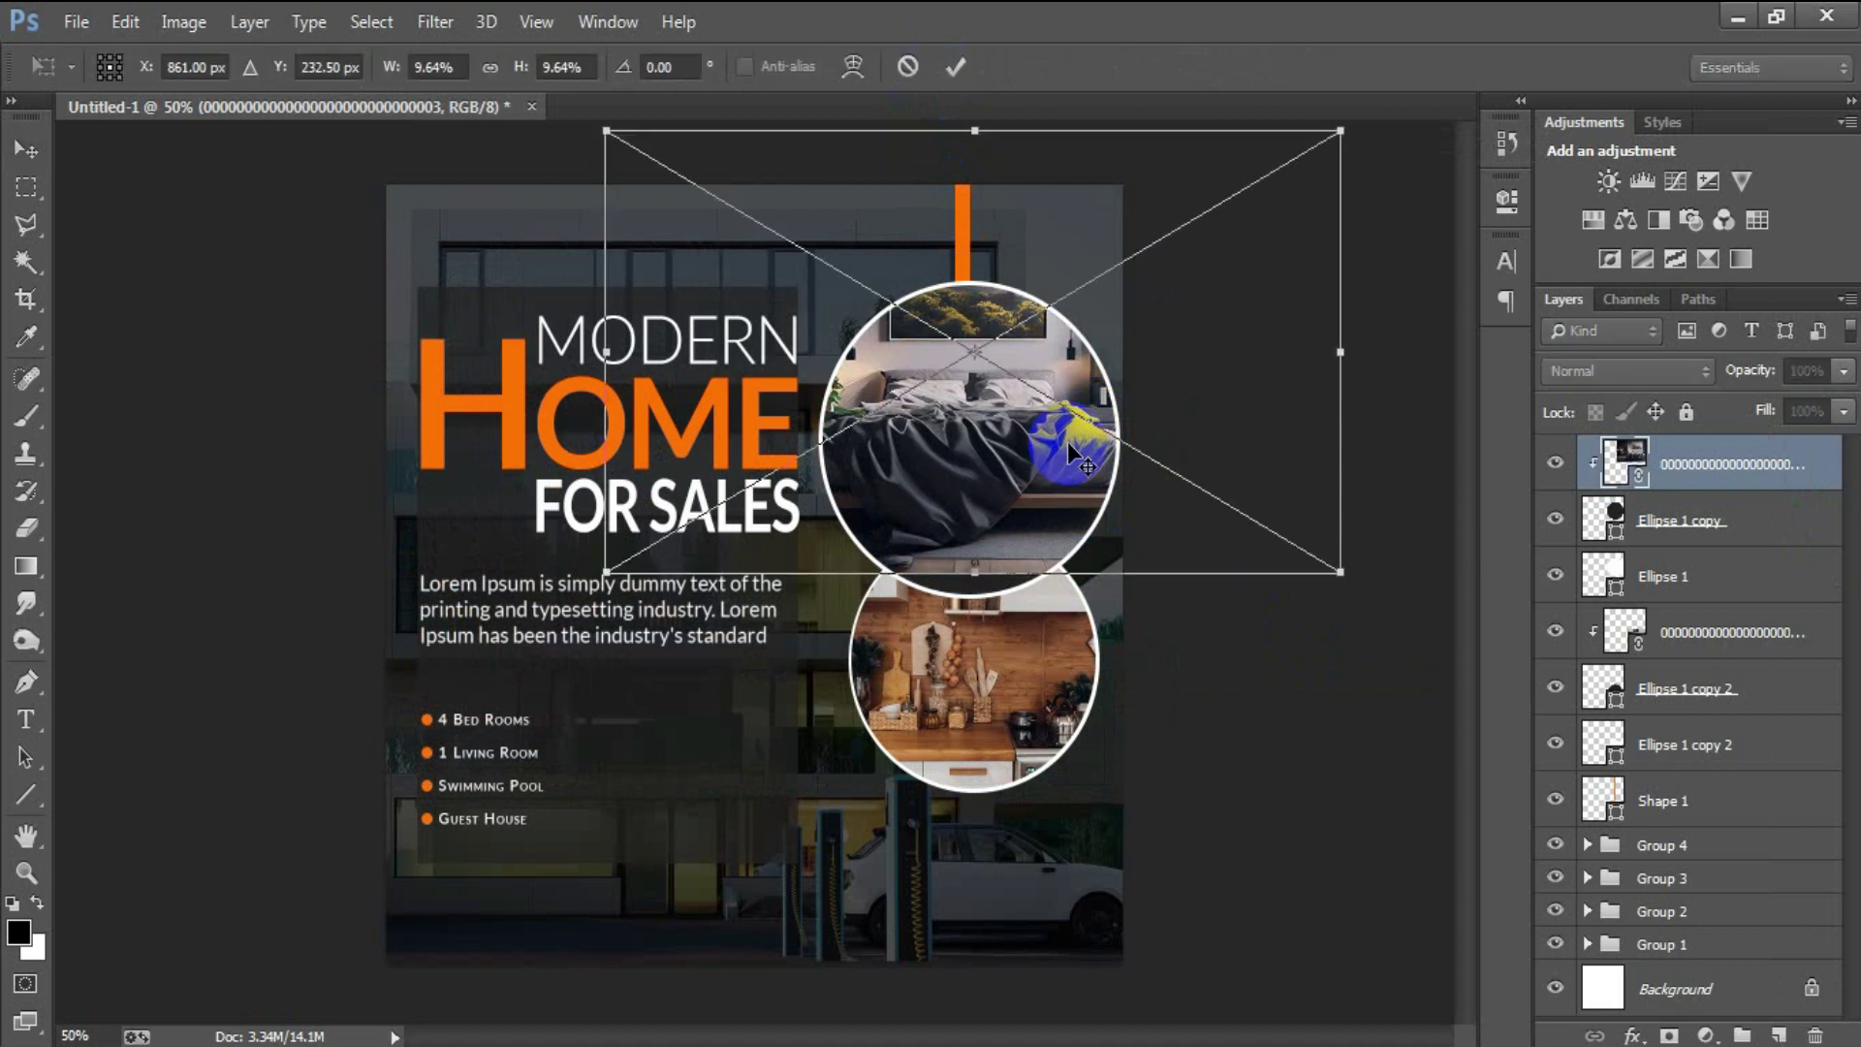
{"action": "left_click_drag", "start_coordinate": [1336, 575], "coordinate": [1282, 545]}
{"action": "left_click_drag", "start_coordinate": [1168, 468], "coordinate": [1172, 514]}
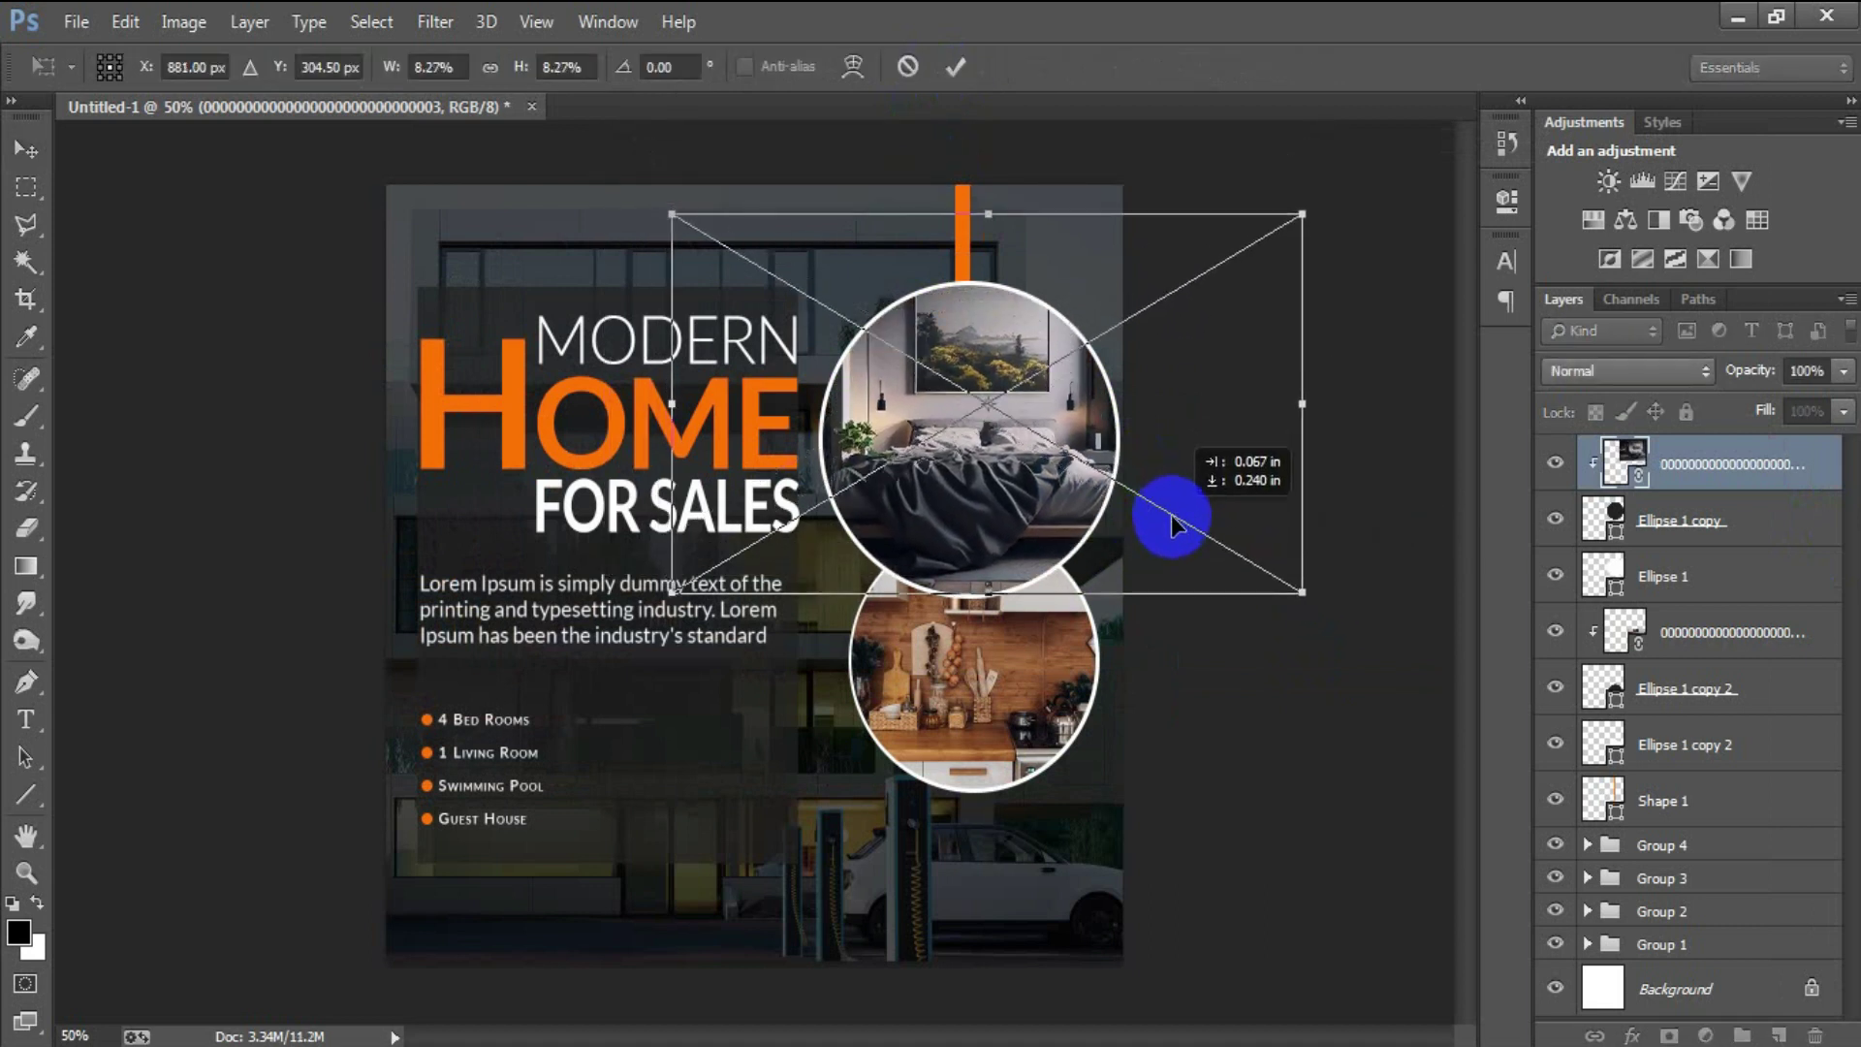
{"action": "left_click", "coordinate": [955, 66]}
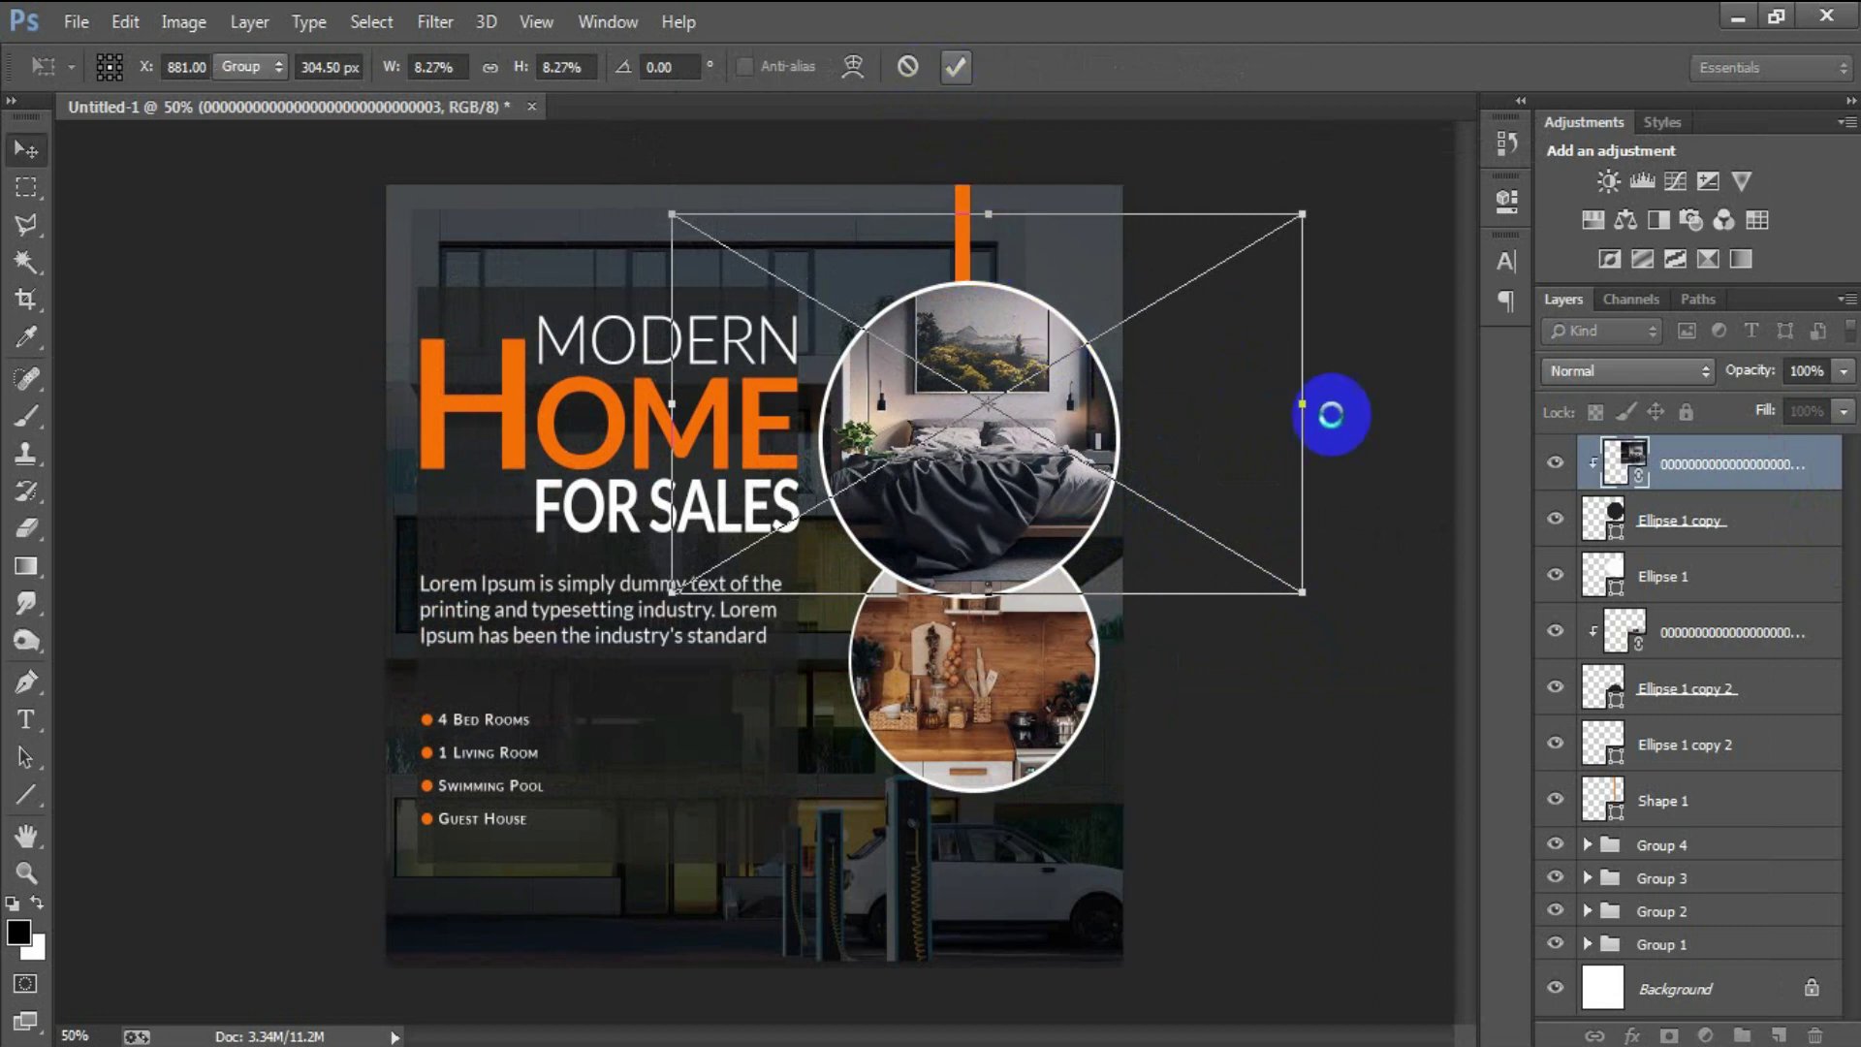
Nudge the bedroom photo slightly right and up, and group all the circle, photo and orange line layers
{"action": "key", "text": "Right"}
{"action": "key", "text": "Right"}
{"action": "key", "text": "Right"}
{"action": "key", "text": "Right"}
{"action": "key", "text": "Right"}
{"action": "key", "text": "Right"}
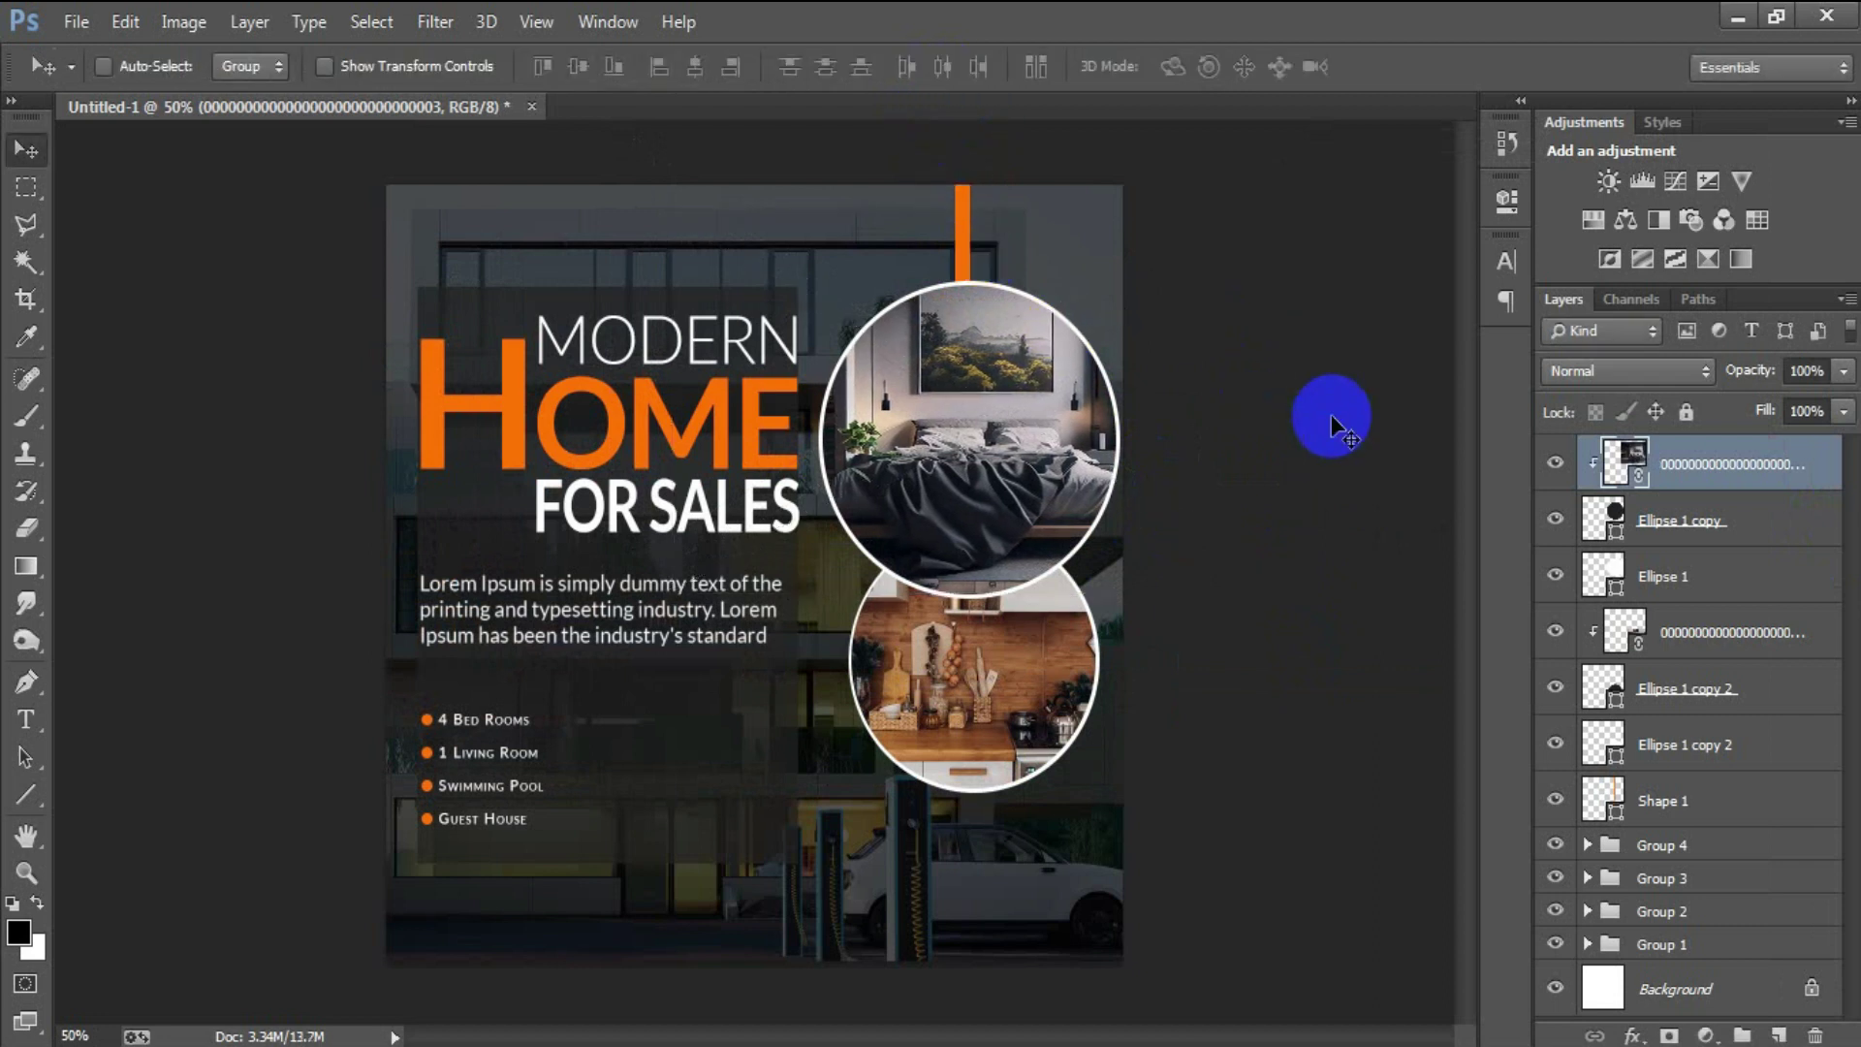
{"action": "key", "text": "Up"}
{"action": "key", "text": "Up"}
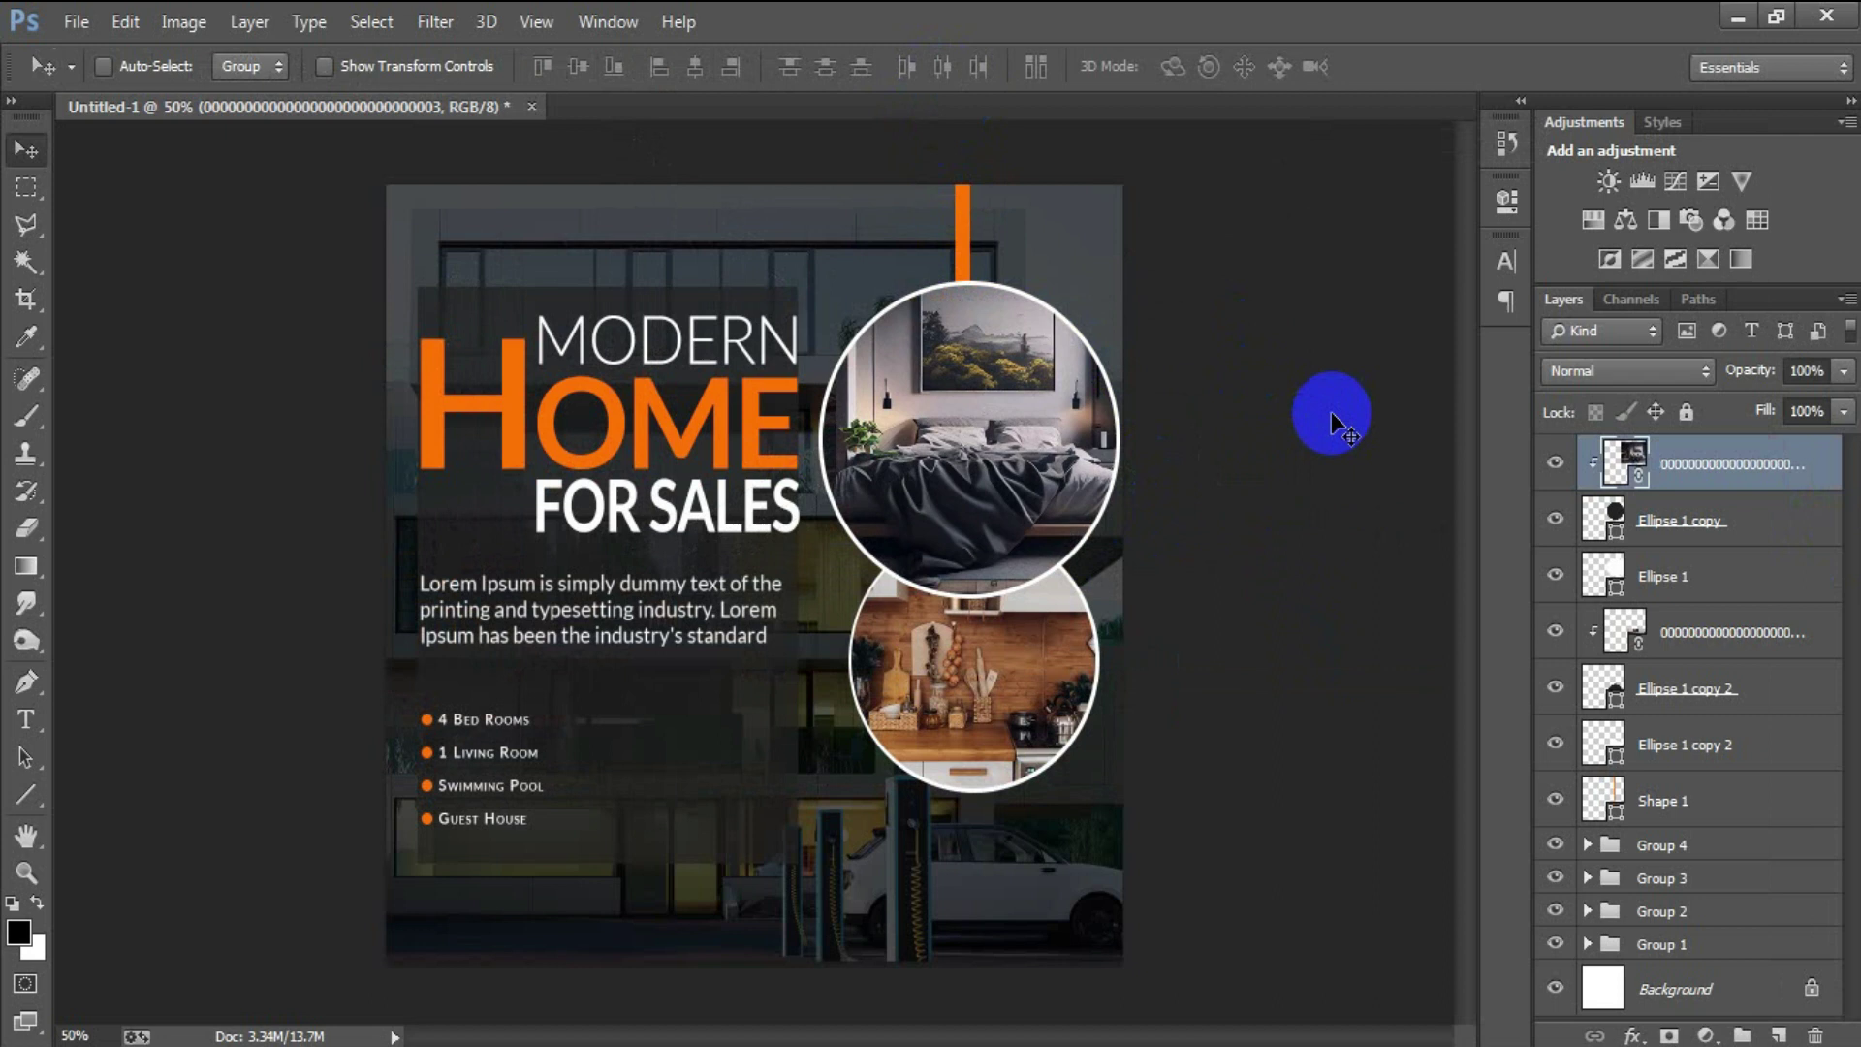
{"action": "left_click", "coordinate": [1712, 797], "text": "shift"}
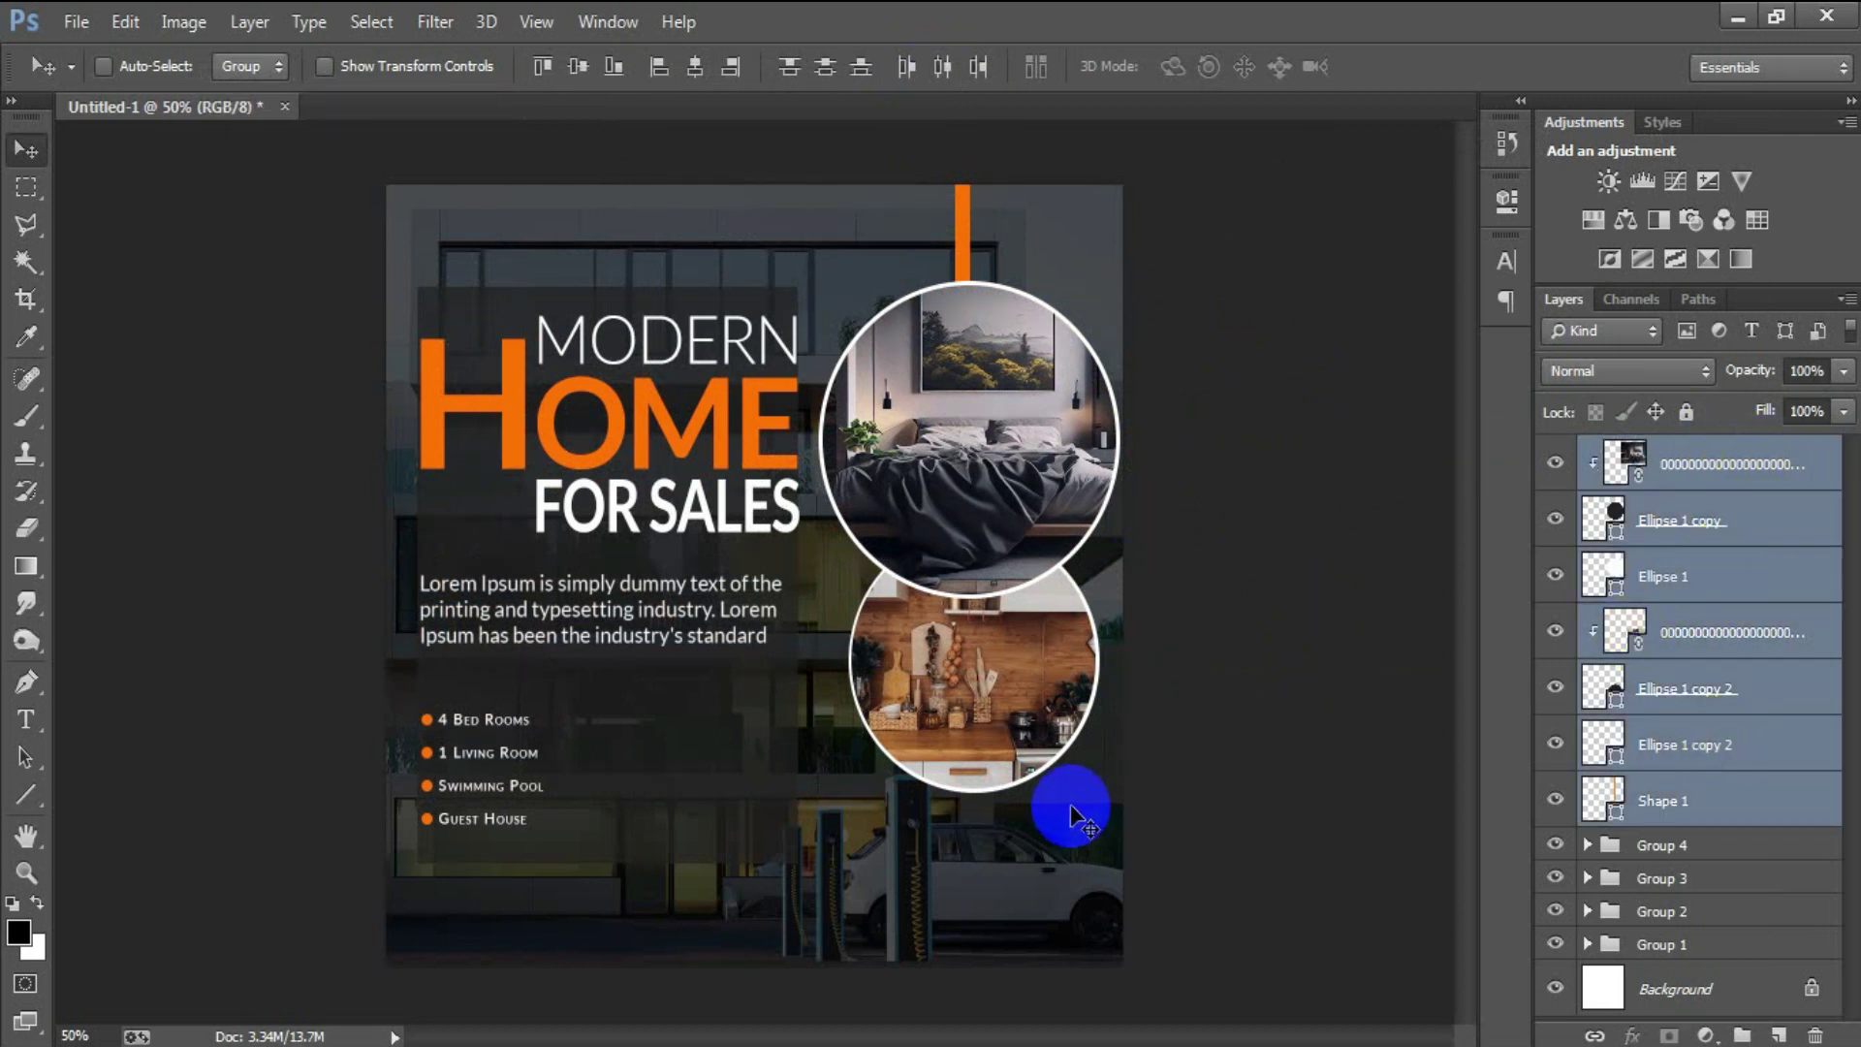
{"action": "key", "text": "ctrl+g"}
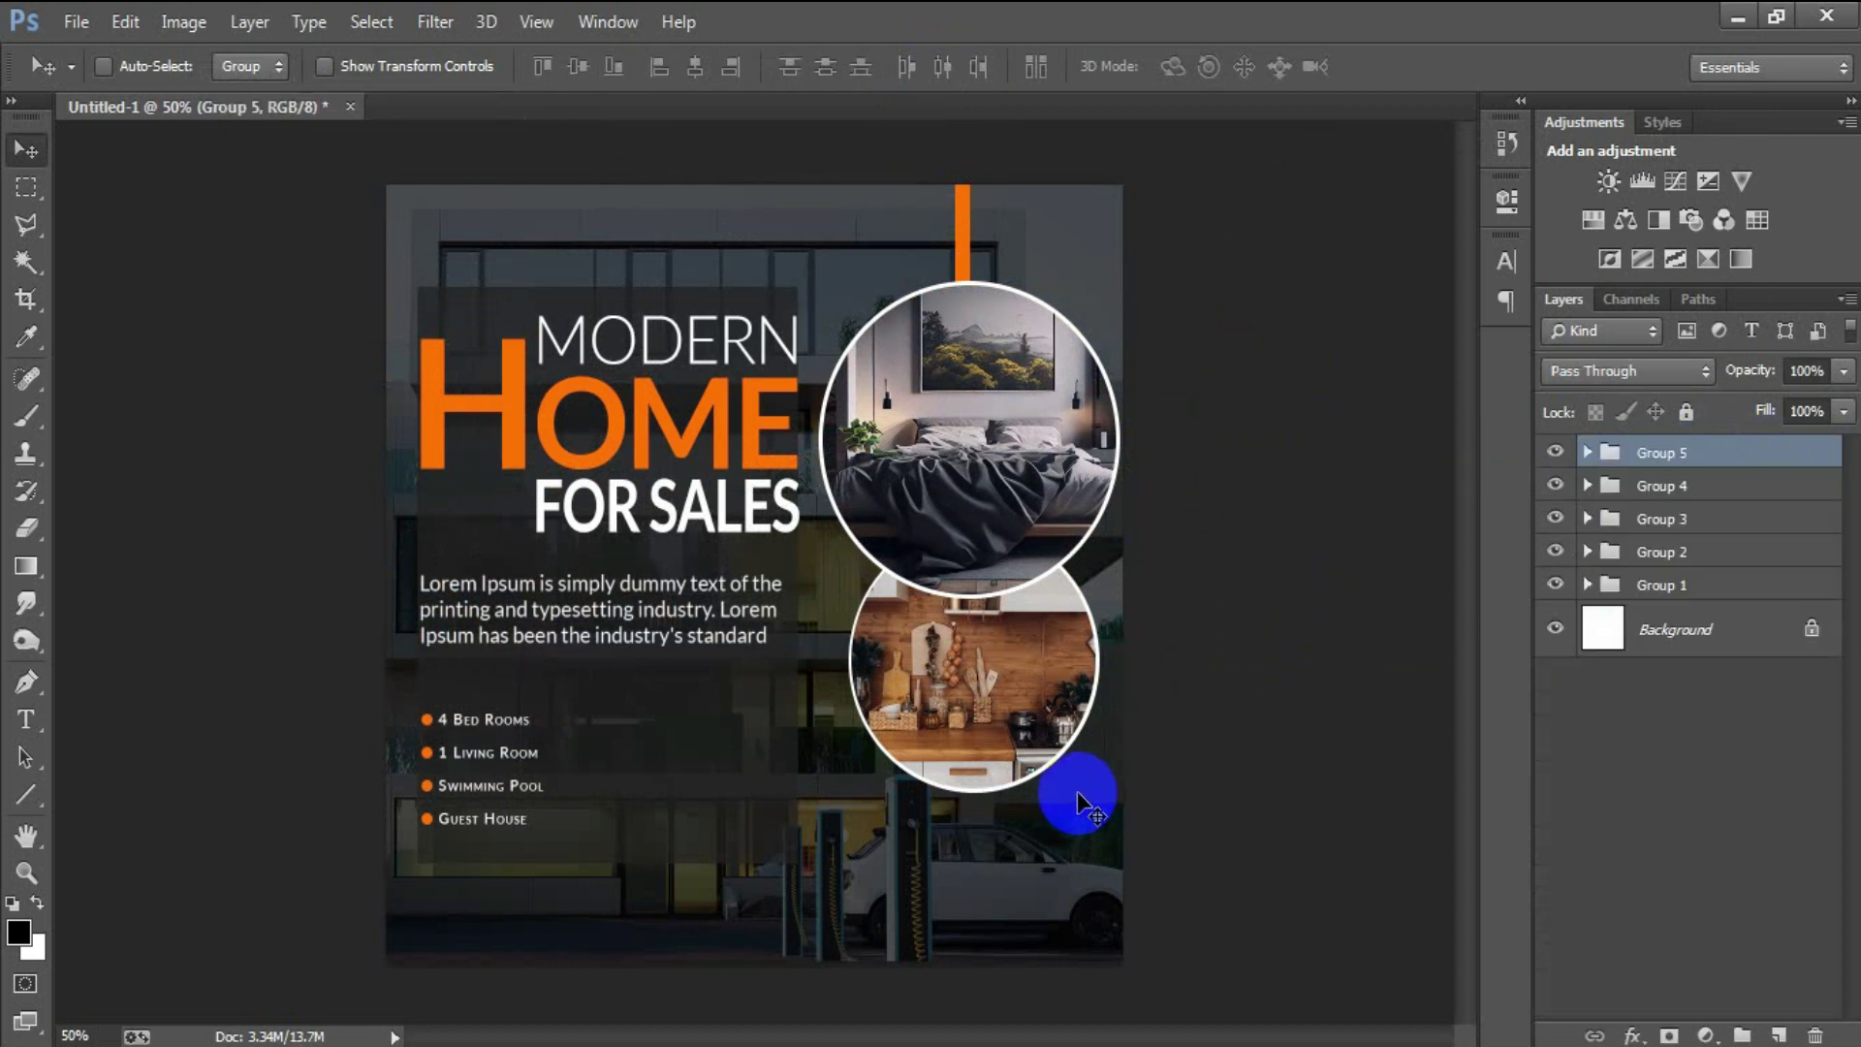
On a new layer, draw a black rectangle about 1186 × 138 px across the bottom of the poster
{"action": "left_click", "coordinate": [1779, 1035]}
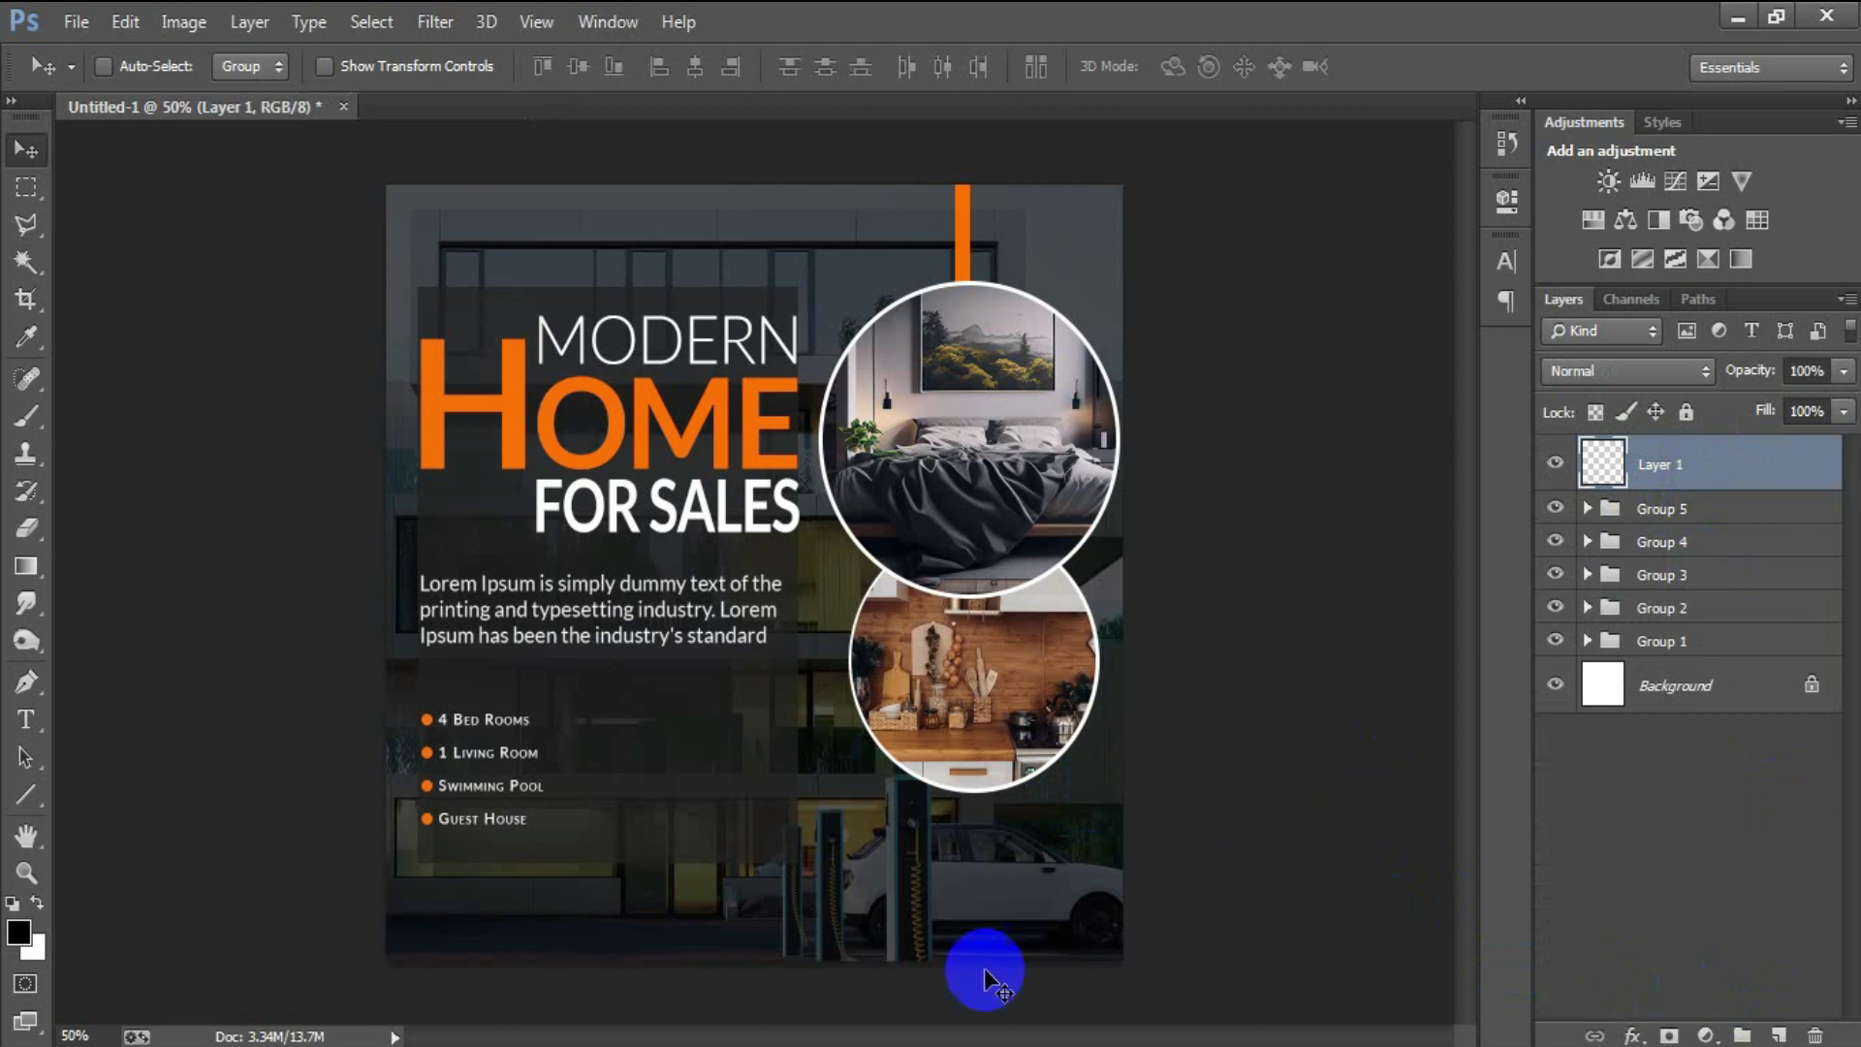
{"action": "left_click", "coordinate": [38, 800]}
{"action": "right_click", "coordinate": [39, 800]}
{"action": "left_click", "coordinate": [97, 776]}
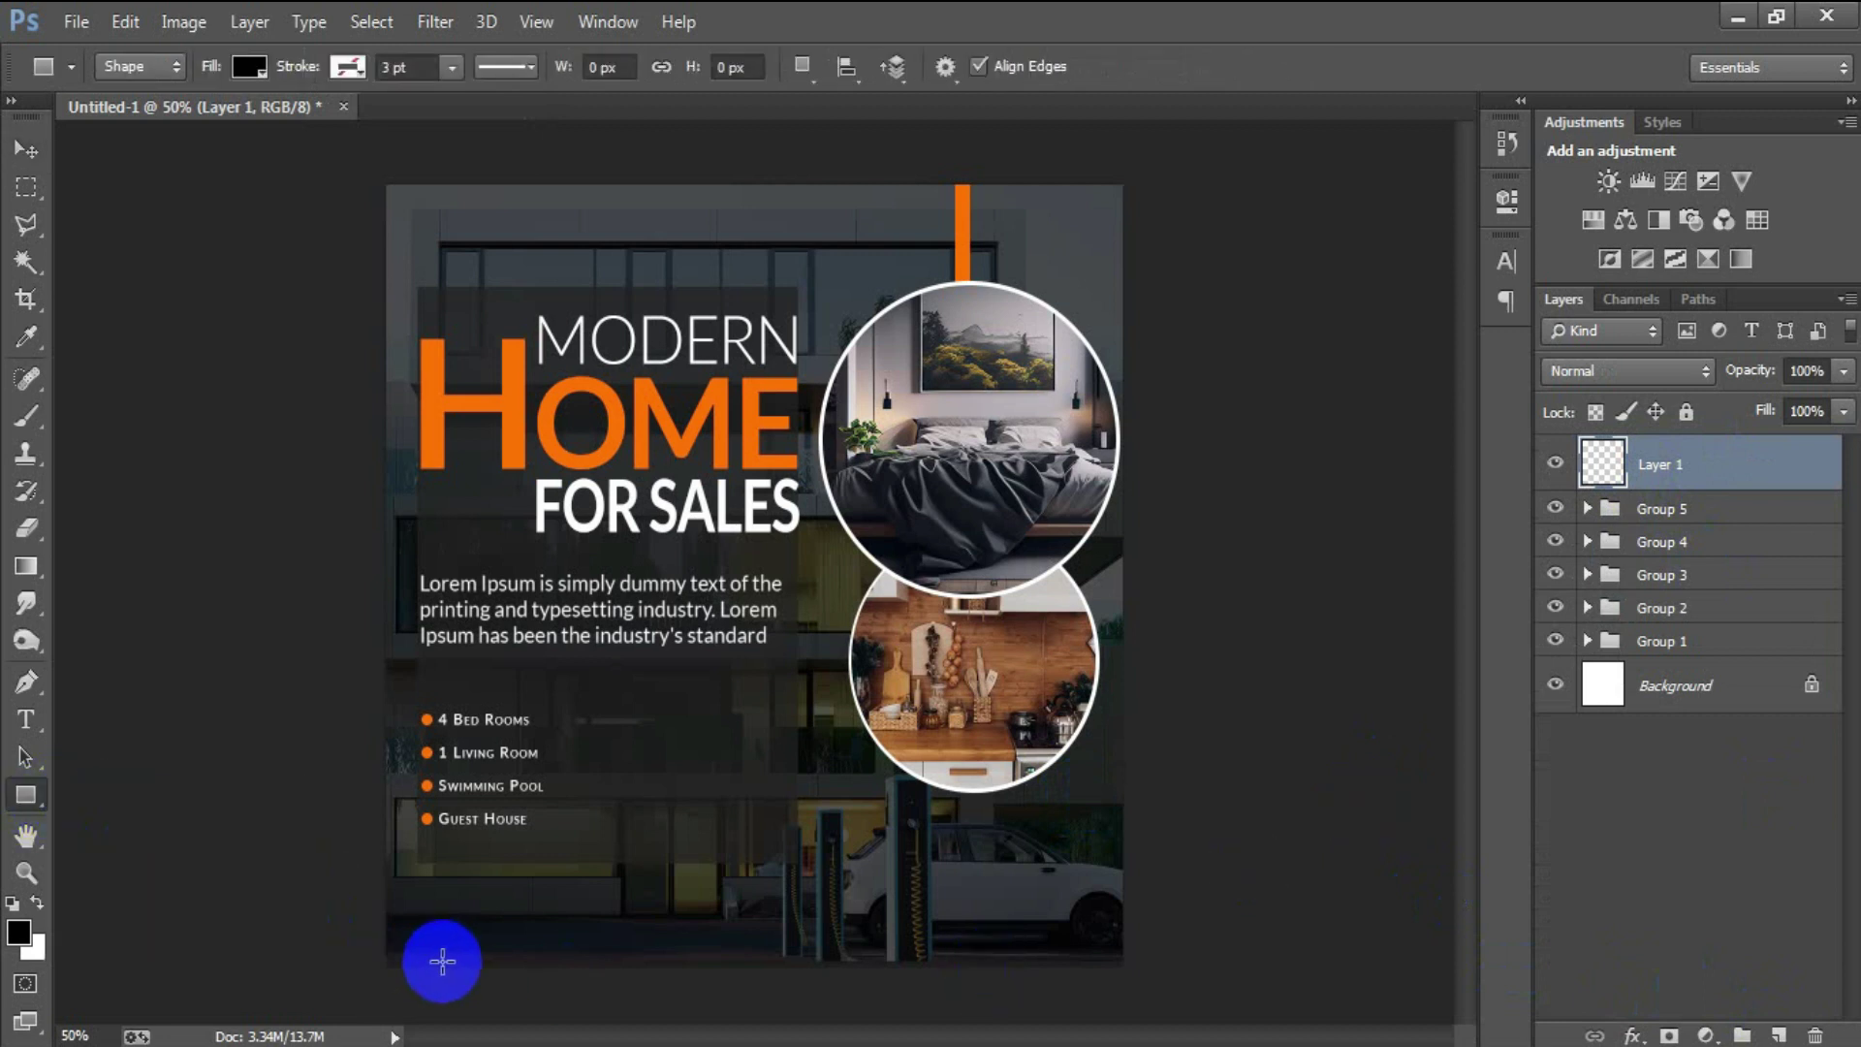
{"action": "left_click_drag", "start_coordinate": [382, 873], "coordinate": [1184, 966]}
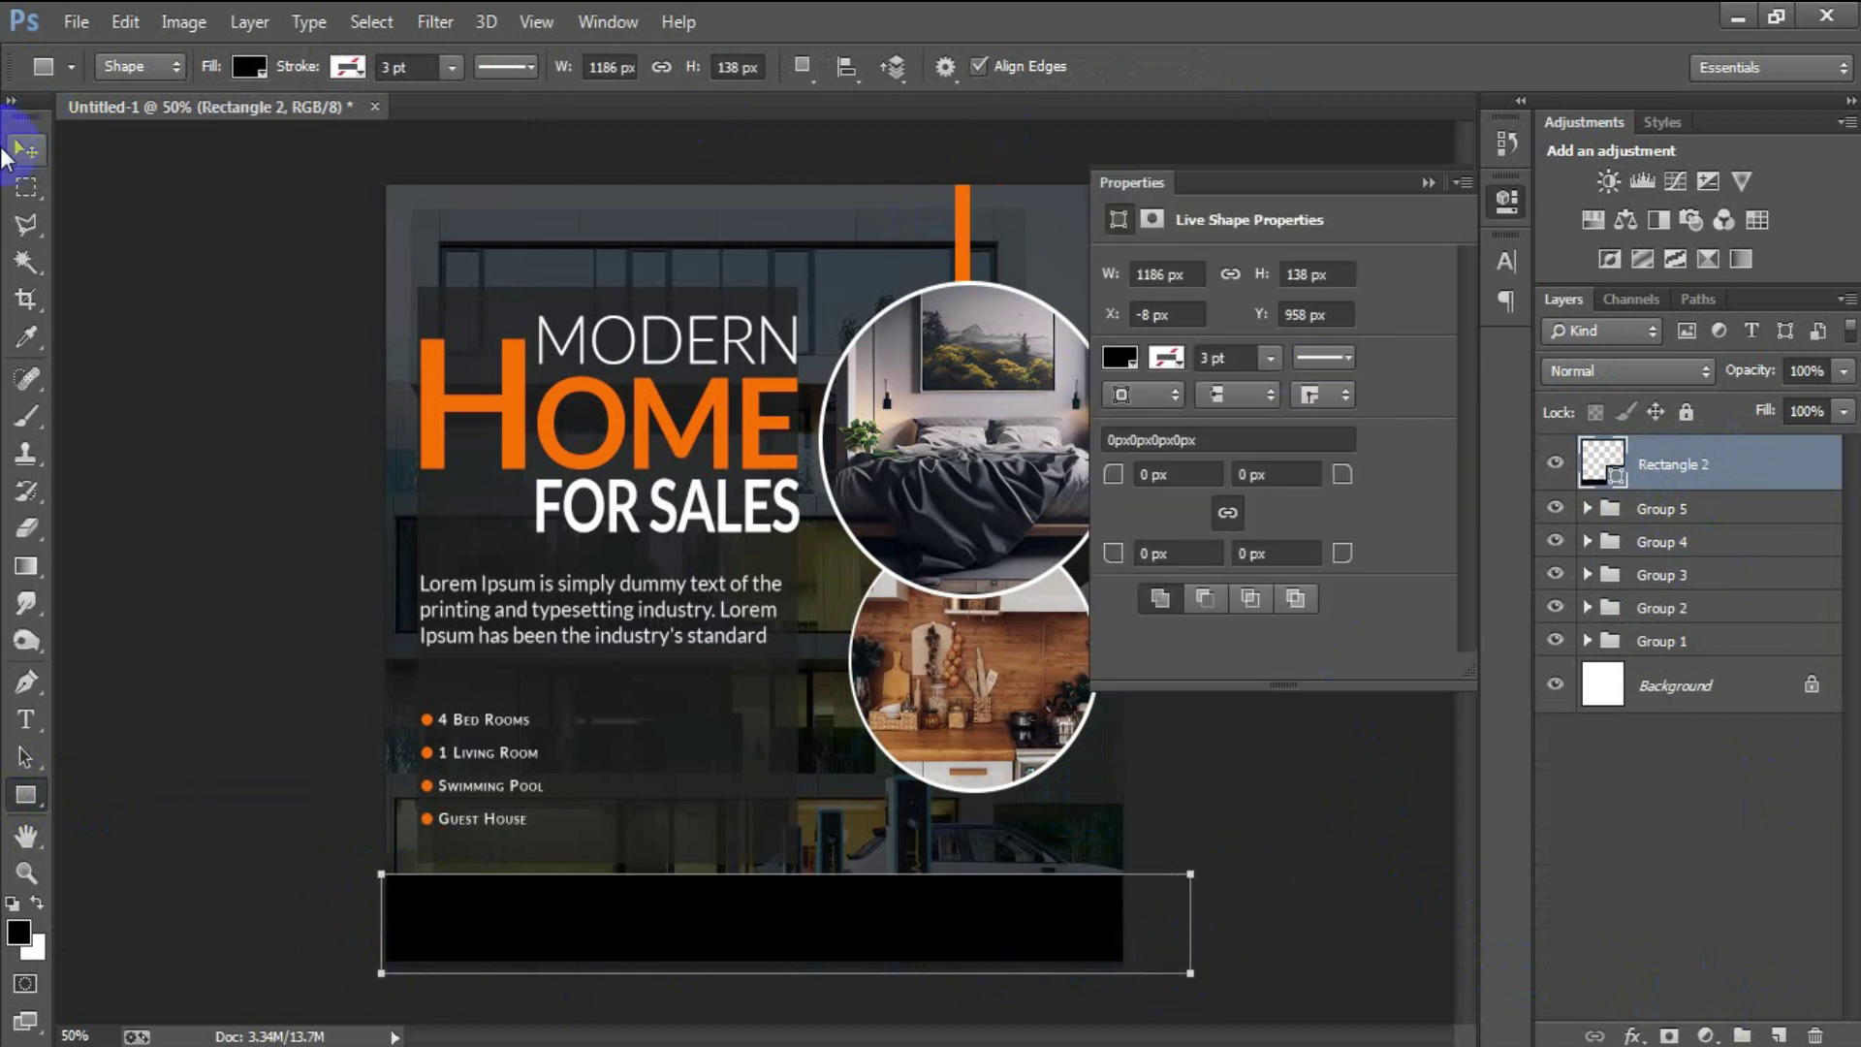
{"action": "left_click", "coordinate": [21, 149]}
Recolour the bottom rectangle with the orange ff6c00 sampled from the vertical line
{"action": "double_click", "coordinate": [1602, 463]}
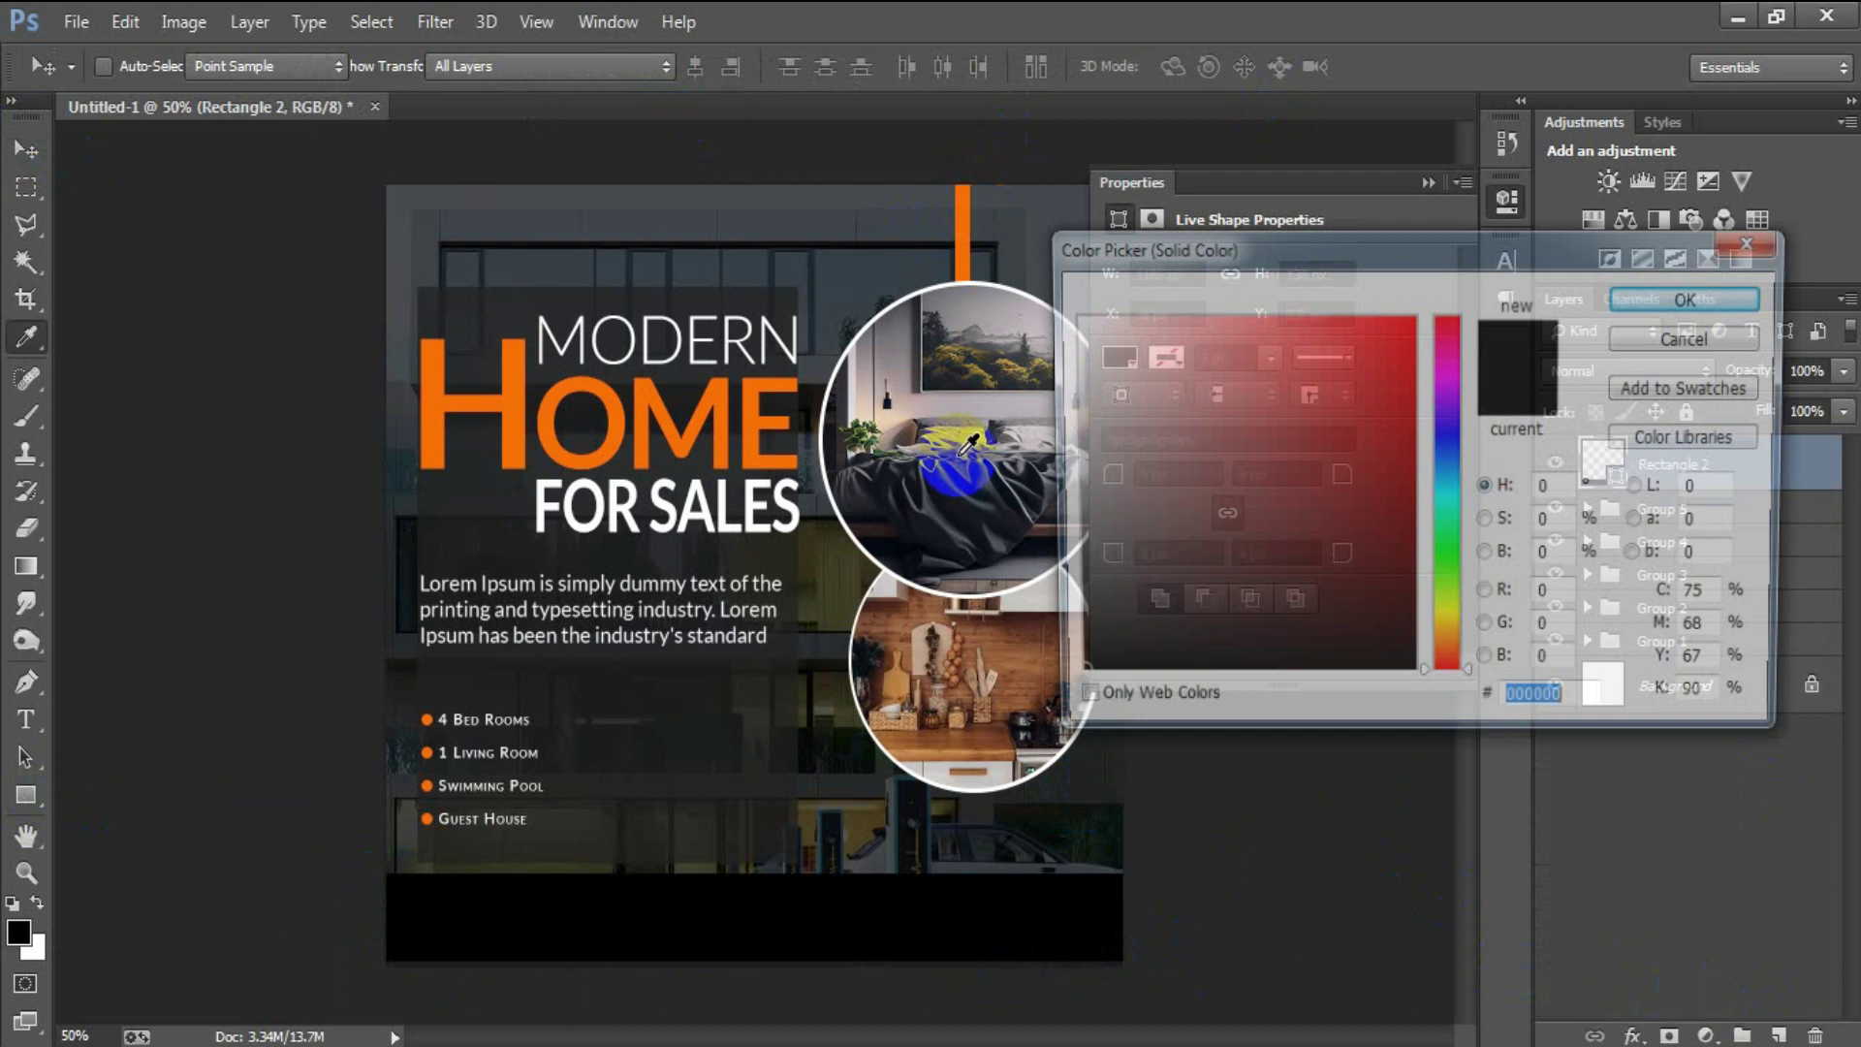
{"action": "left_click", "coordinate": [961, 202]}
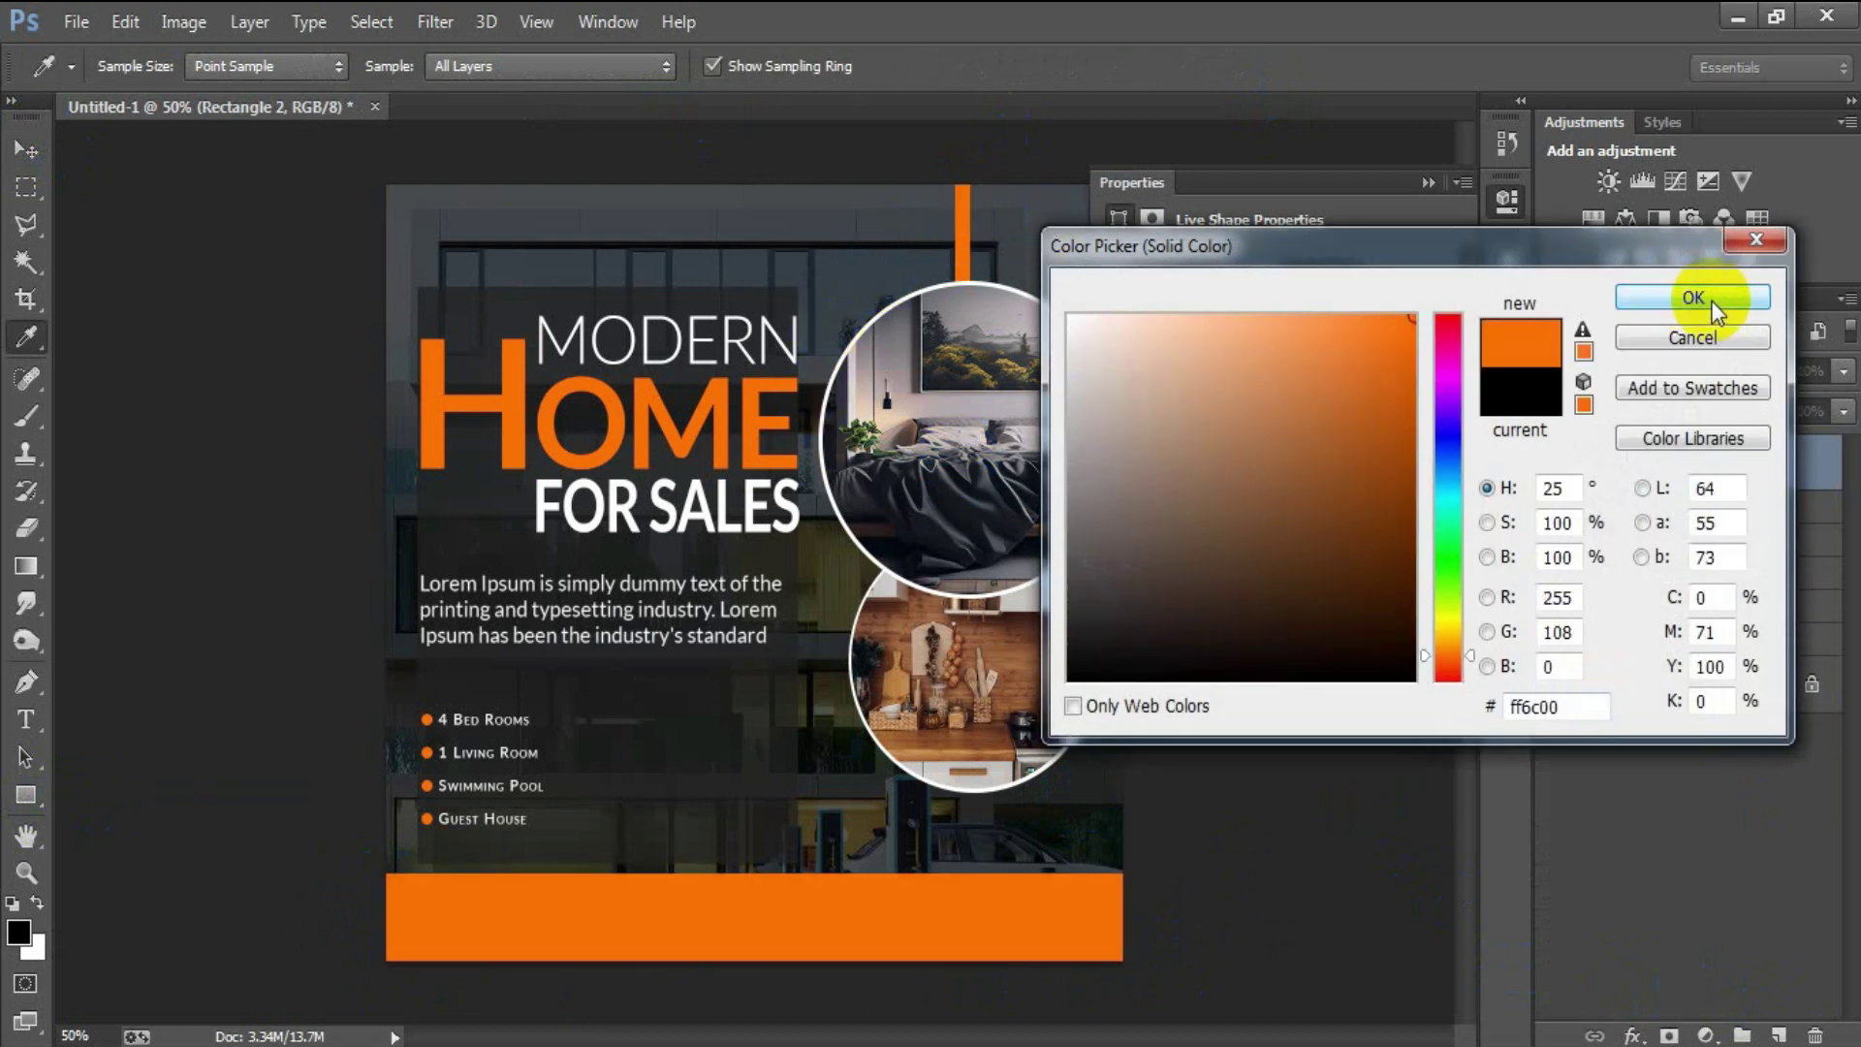
{"action": "left_click", "coordinate": [1713, 307]}
{"action": "left_click", "coordinate": [1423, 185]}
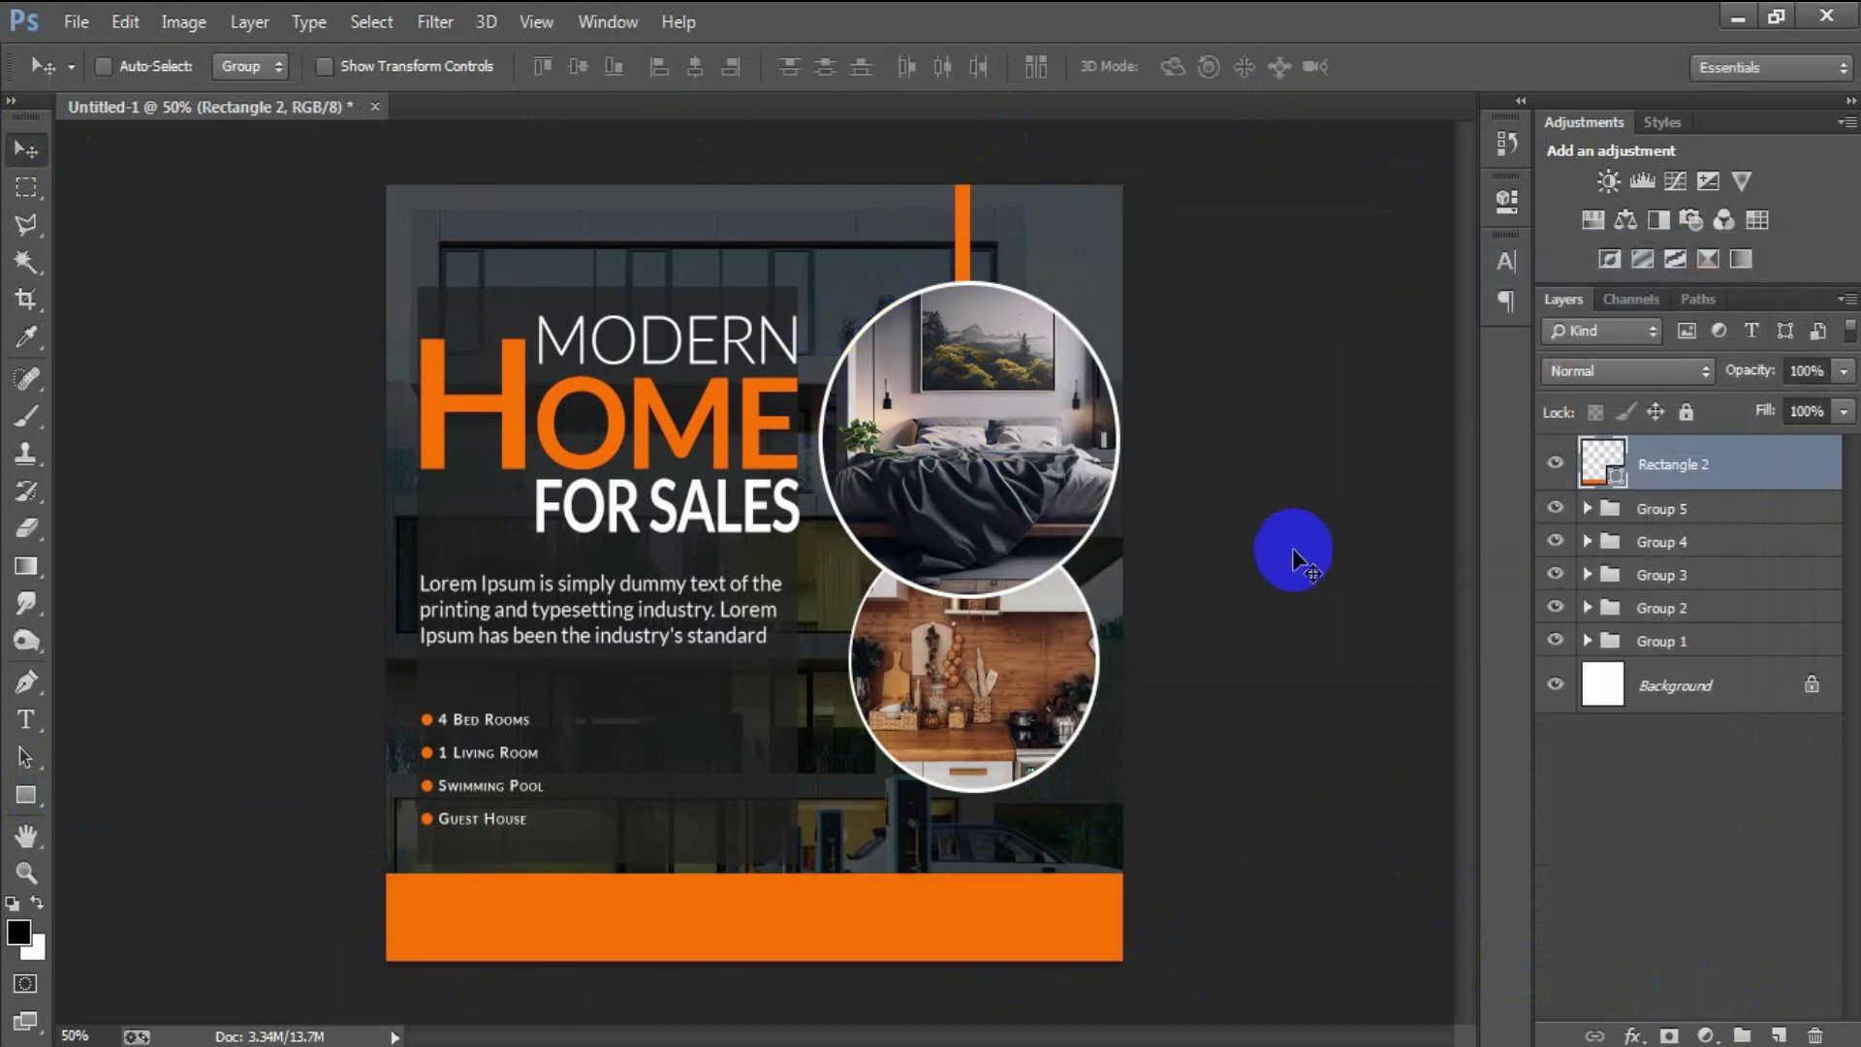
On a new layer, draw a circle about 200 px wide overlapping the upper edge of the orange footer bar
{"action": "left_click", "coordinate": [1779, 1035]}
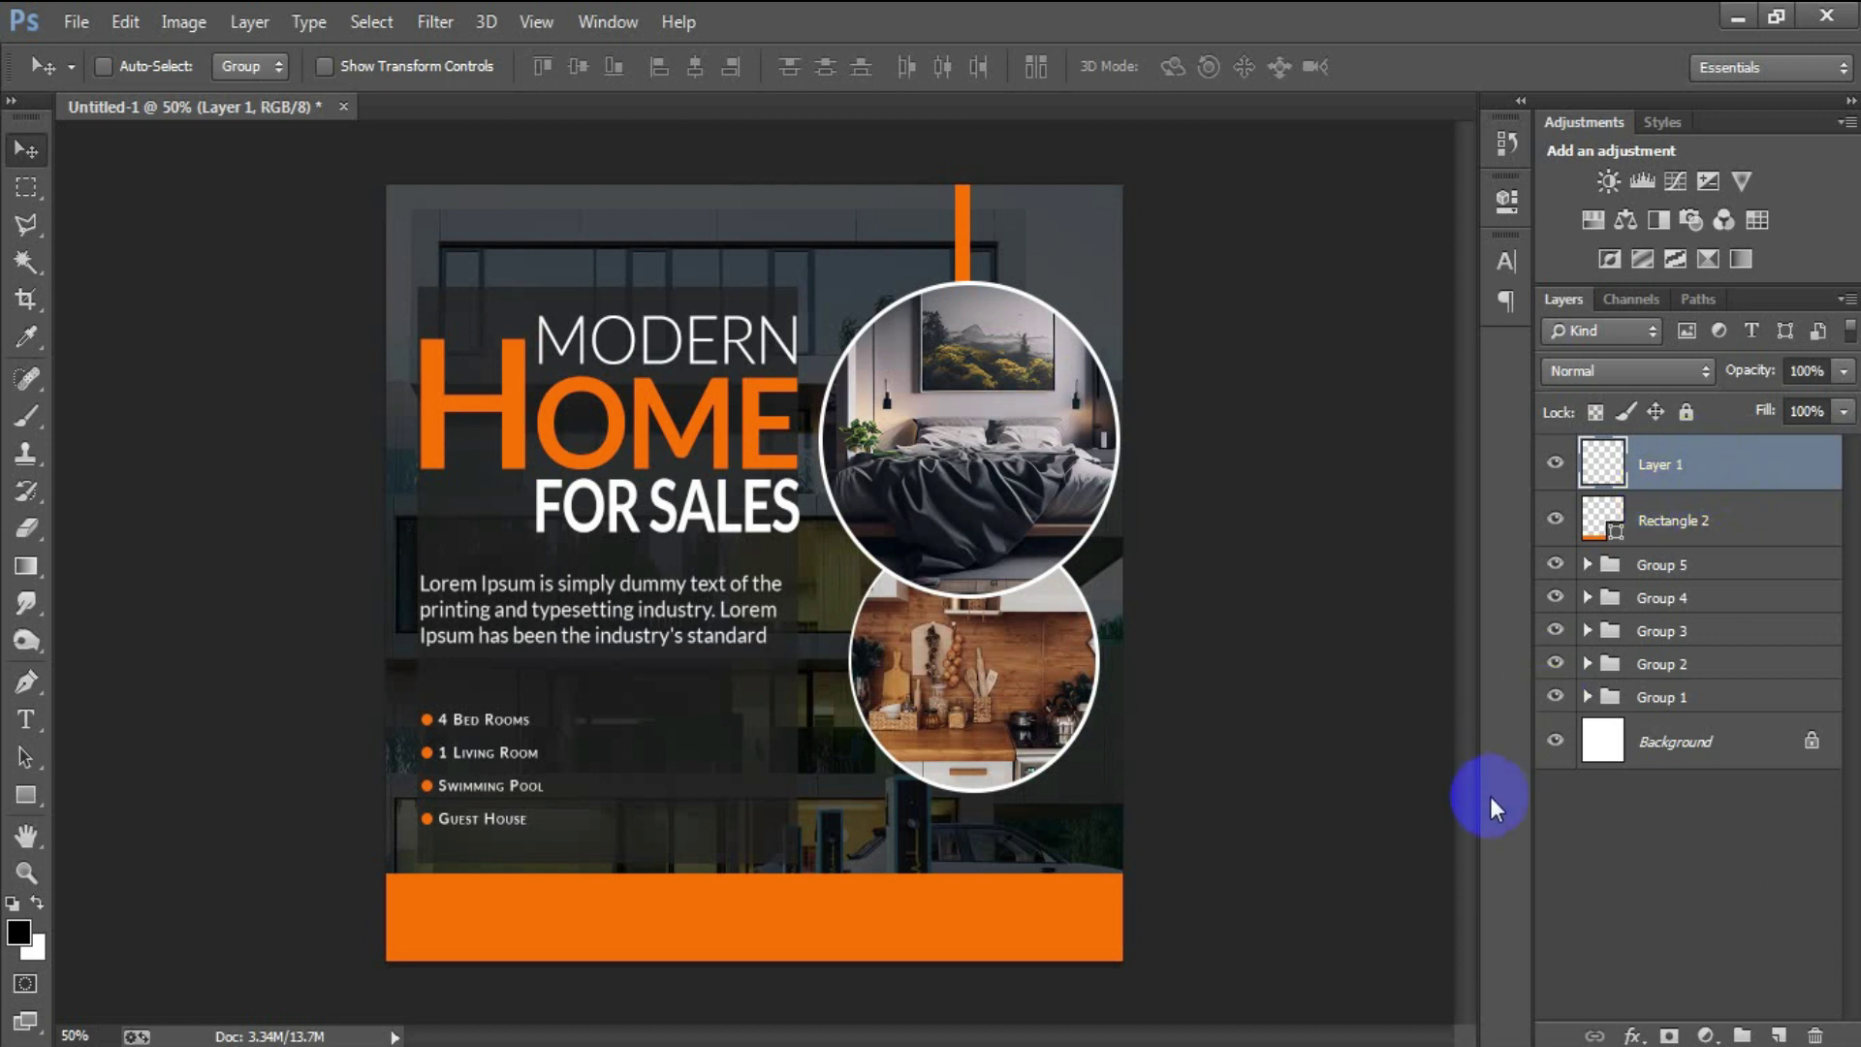
{"action": "left_click", "coordinate": [23, 796]}
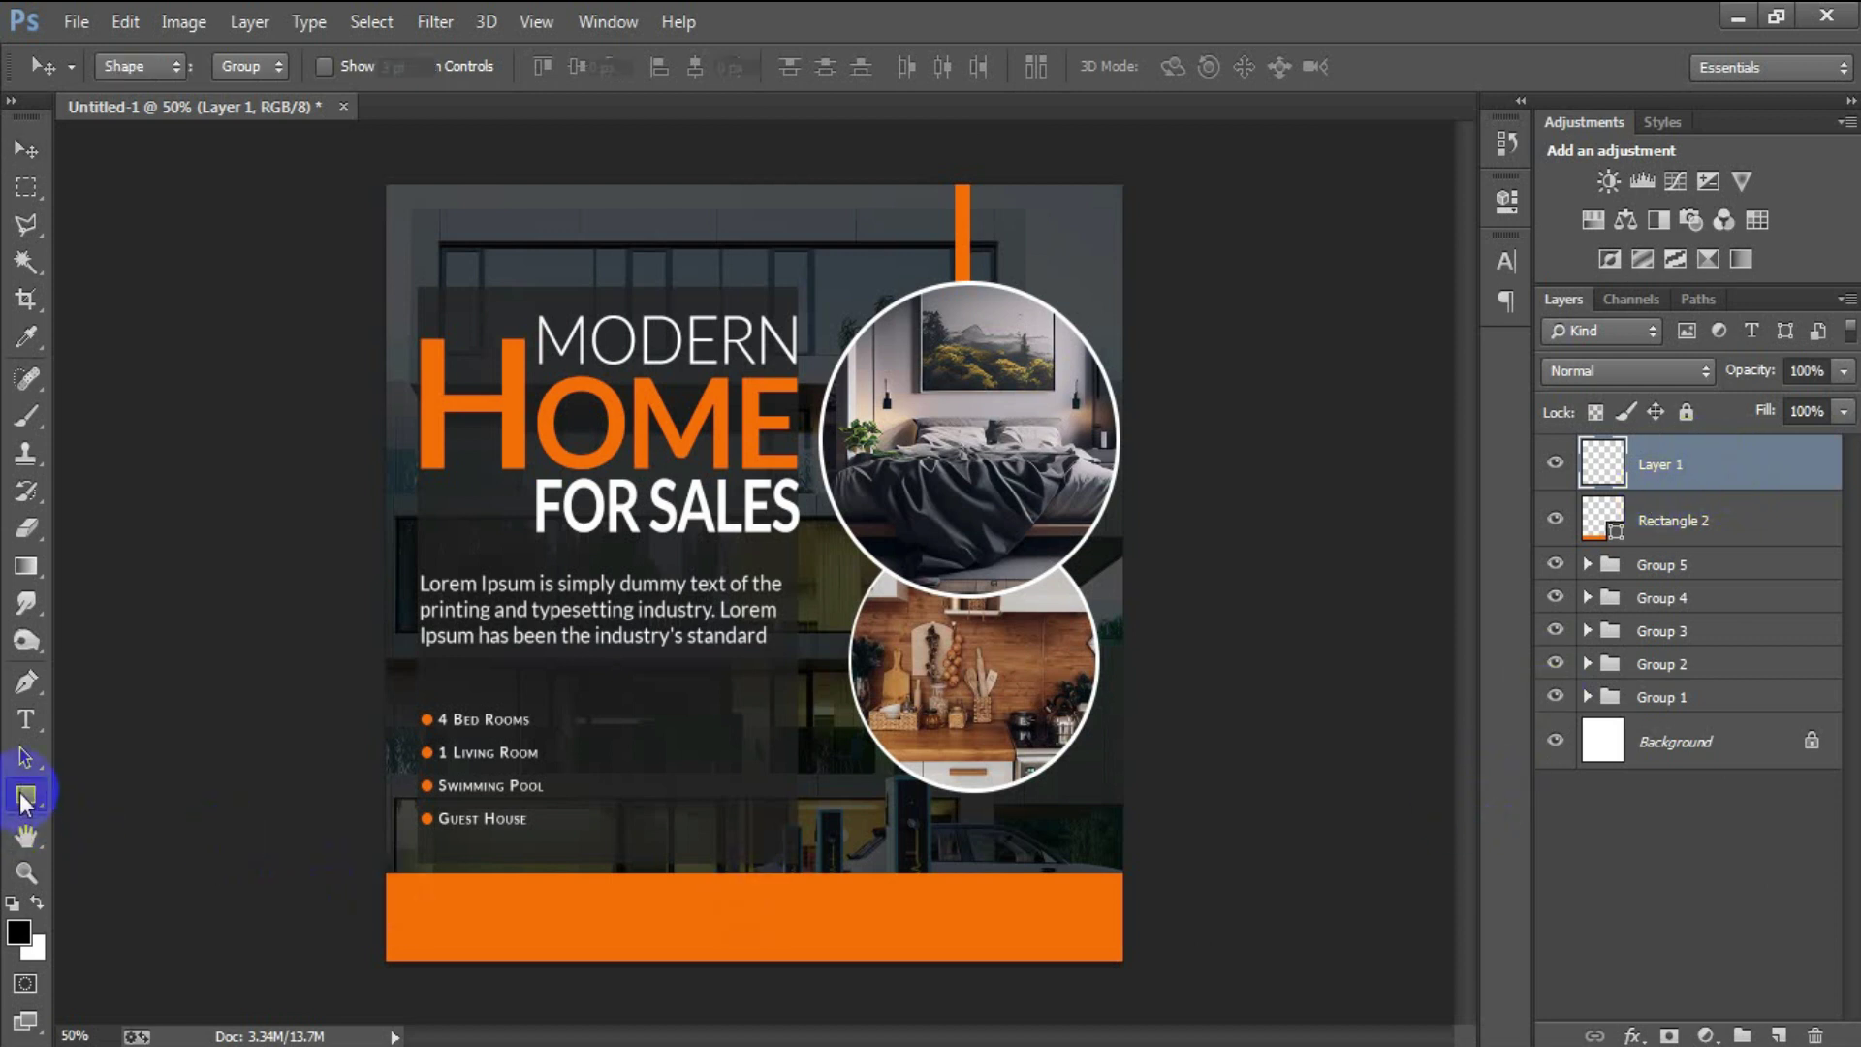
{"action": "left_click", "coordinate": [91, 847]}
{"action": "left_click_drag", "start_coordinate": [756, 797], "coordinate": [886, 997]}
{"action": "key", "text": "v"}
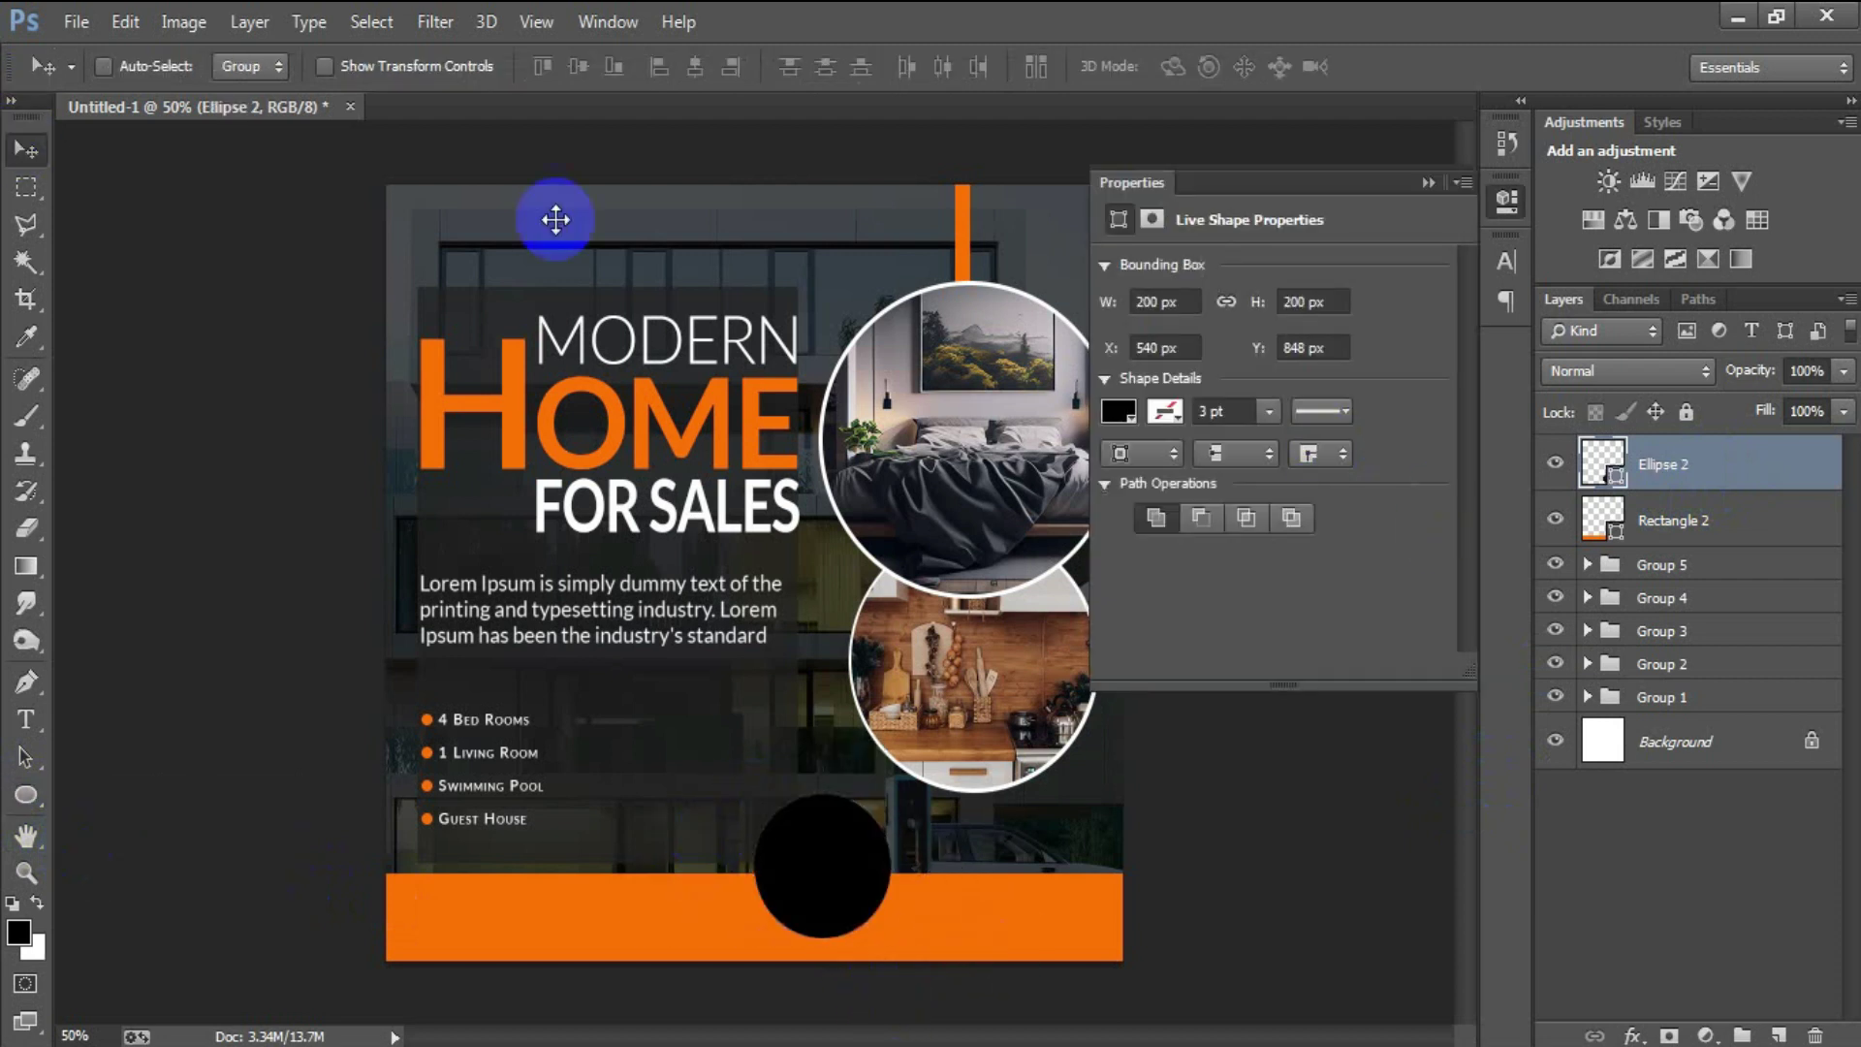
Recolour the new circle with the footer's orange ff6c00 and align the circle and footer bar by their horizontal centres
{"action": "double_click", "coordinate": [1603, 466]}
{"action": "left_click", "coordinate": [968, 906]}
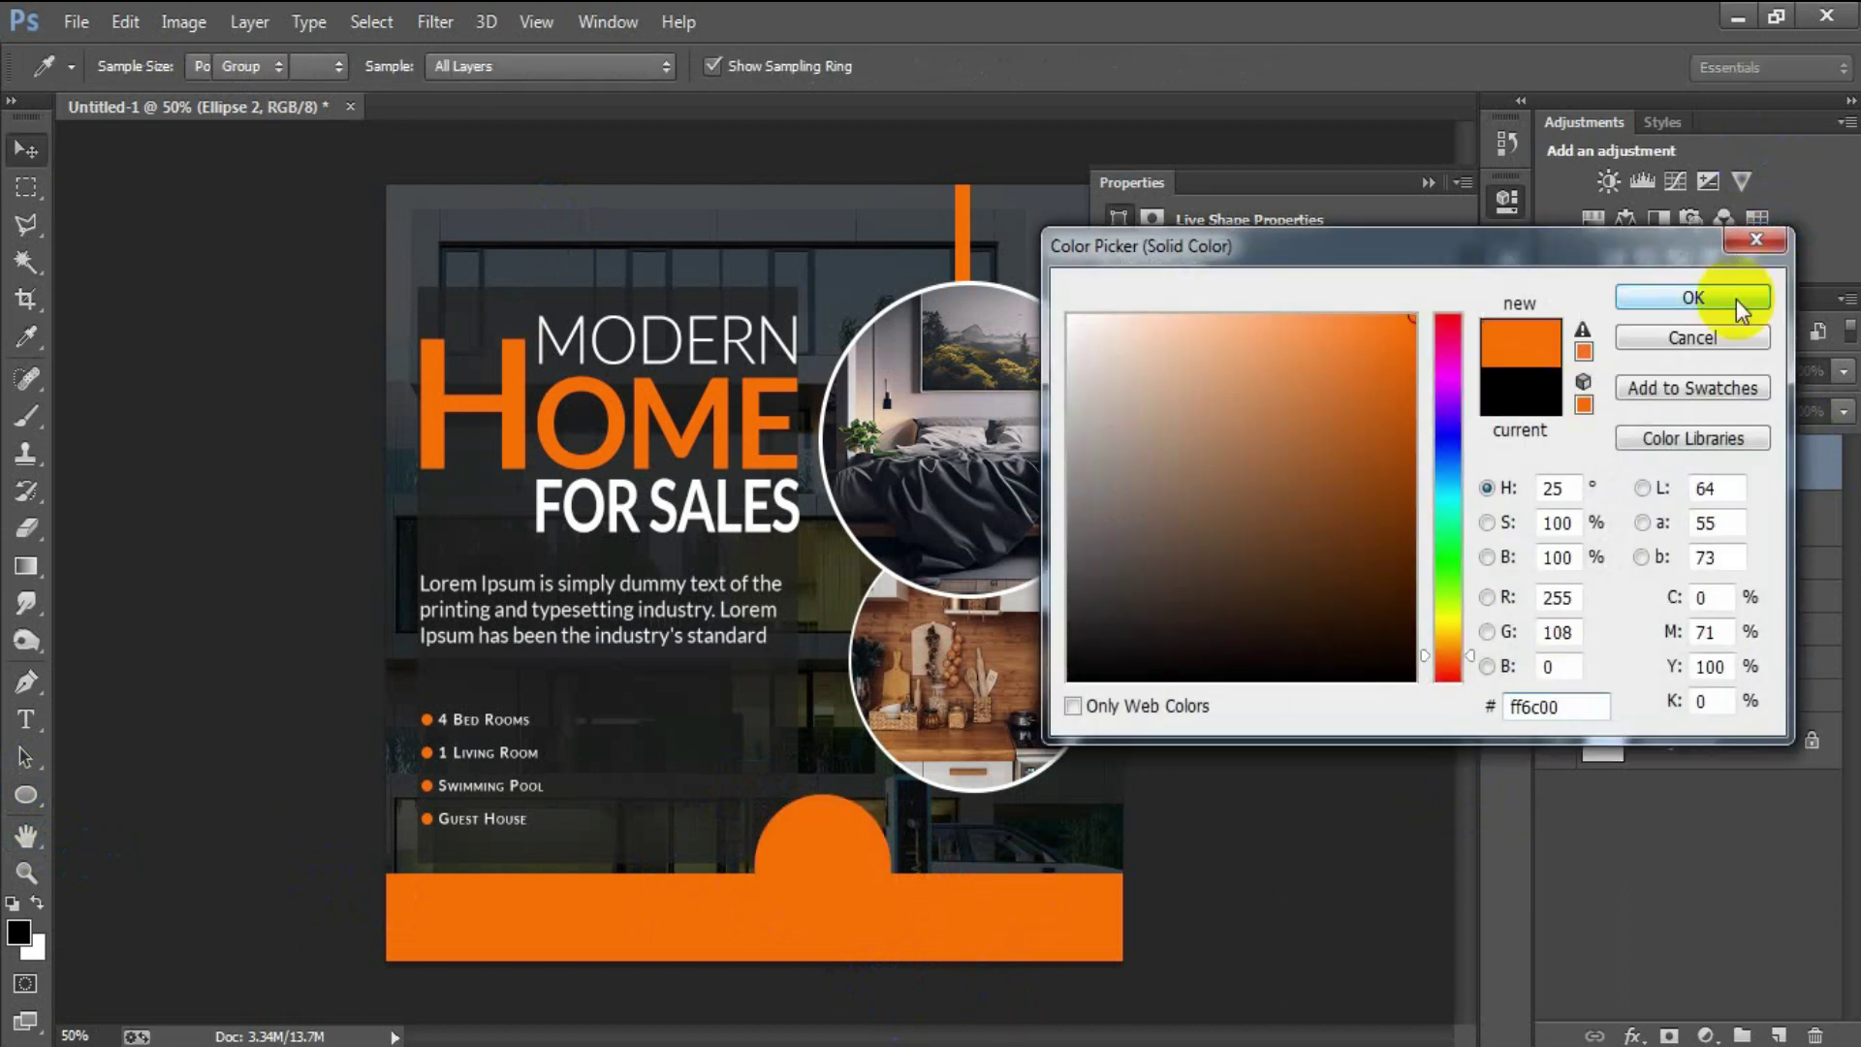
{"action": "left_click", "coordinate": [1736, 299]}
{"action": "left_click", "coordinate": [1733, 521], "text": "shift"}
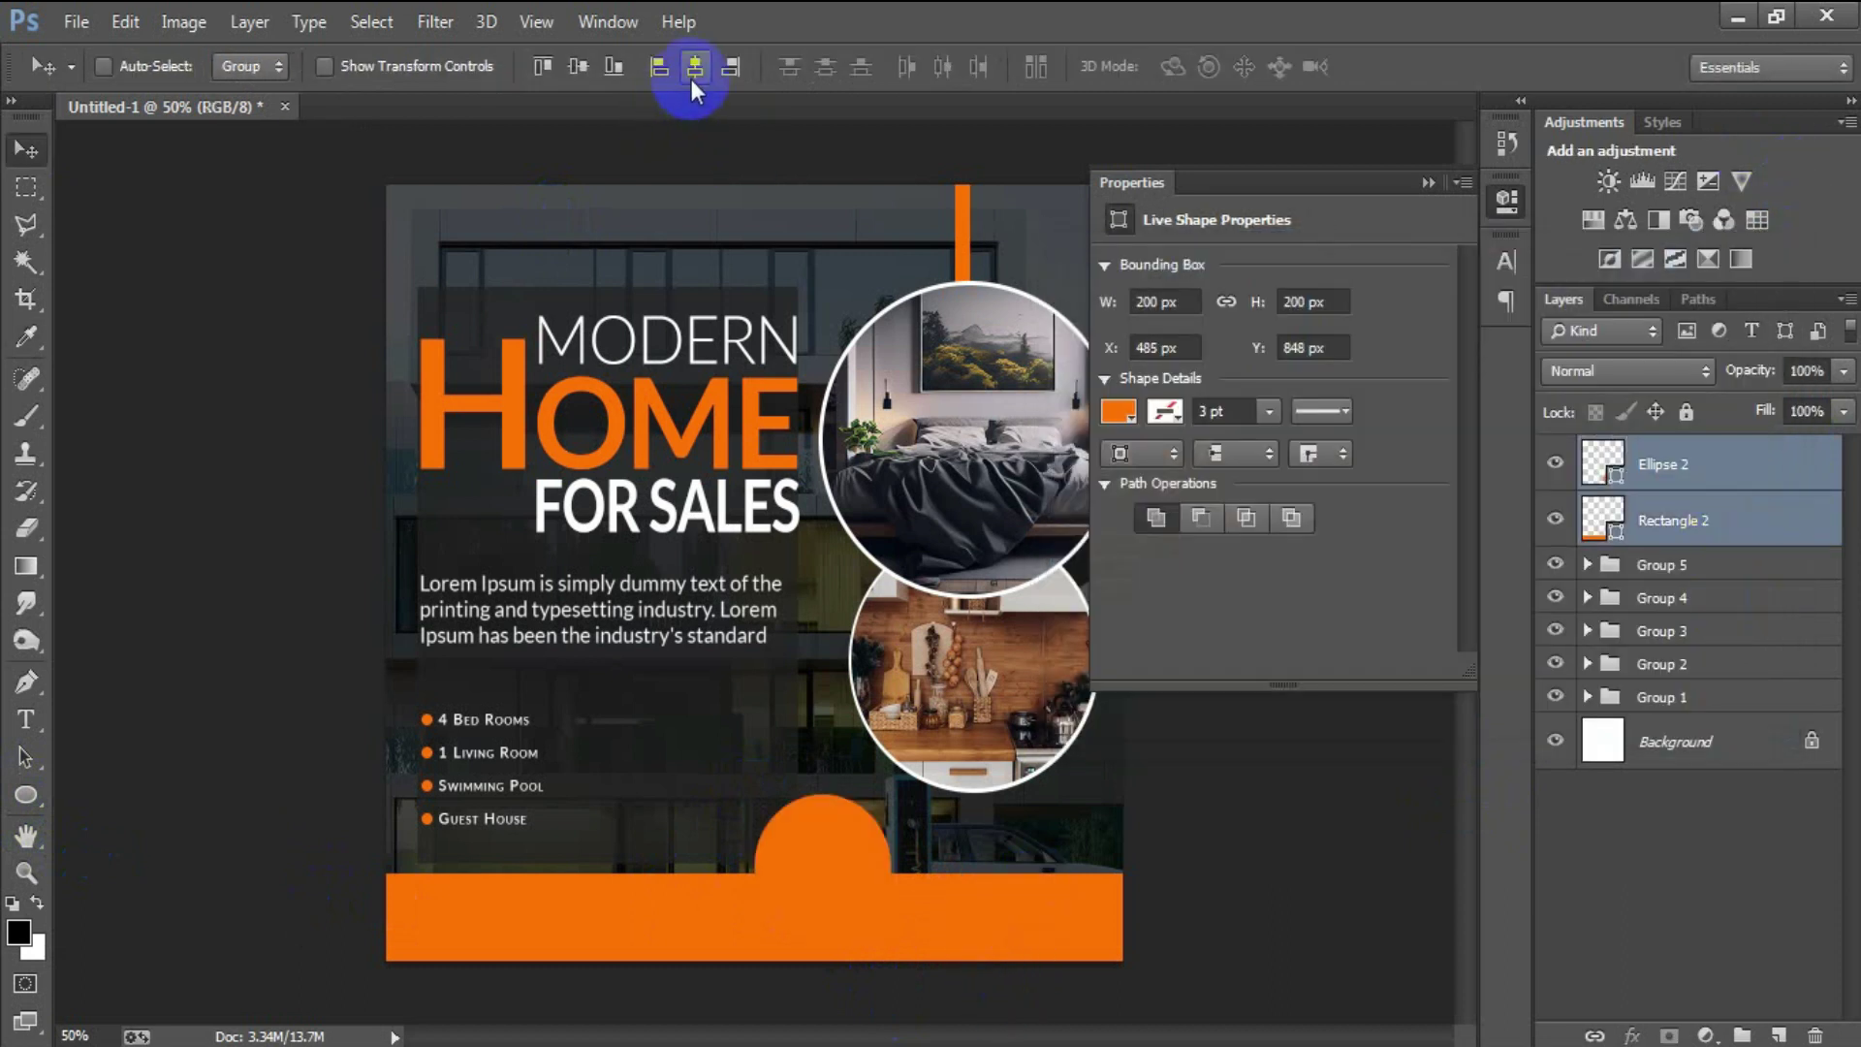
{"action": "left_click", "coordinate": [693, 77]}
{"action": "left_click", "coordinate": [1428, 185]}
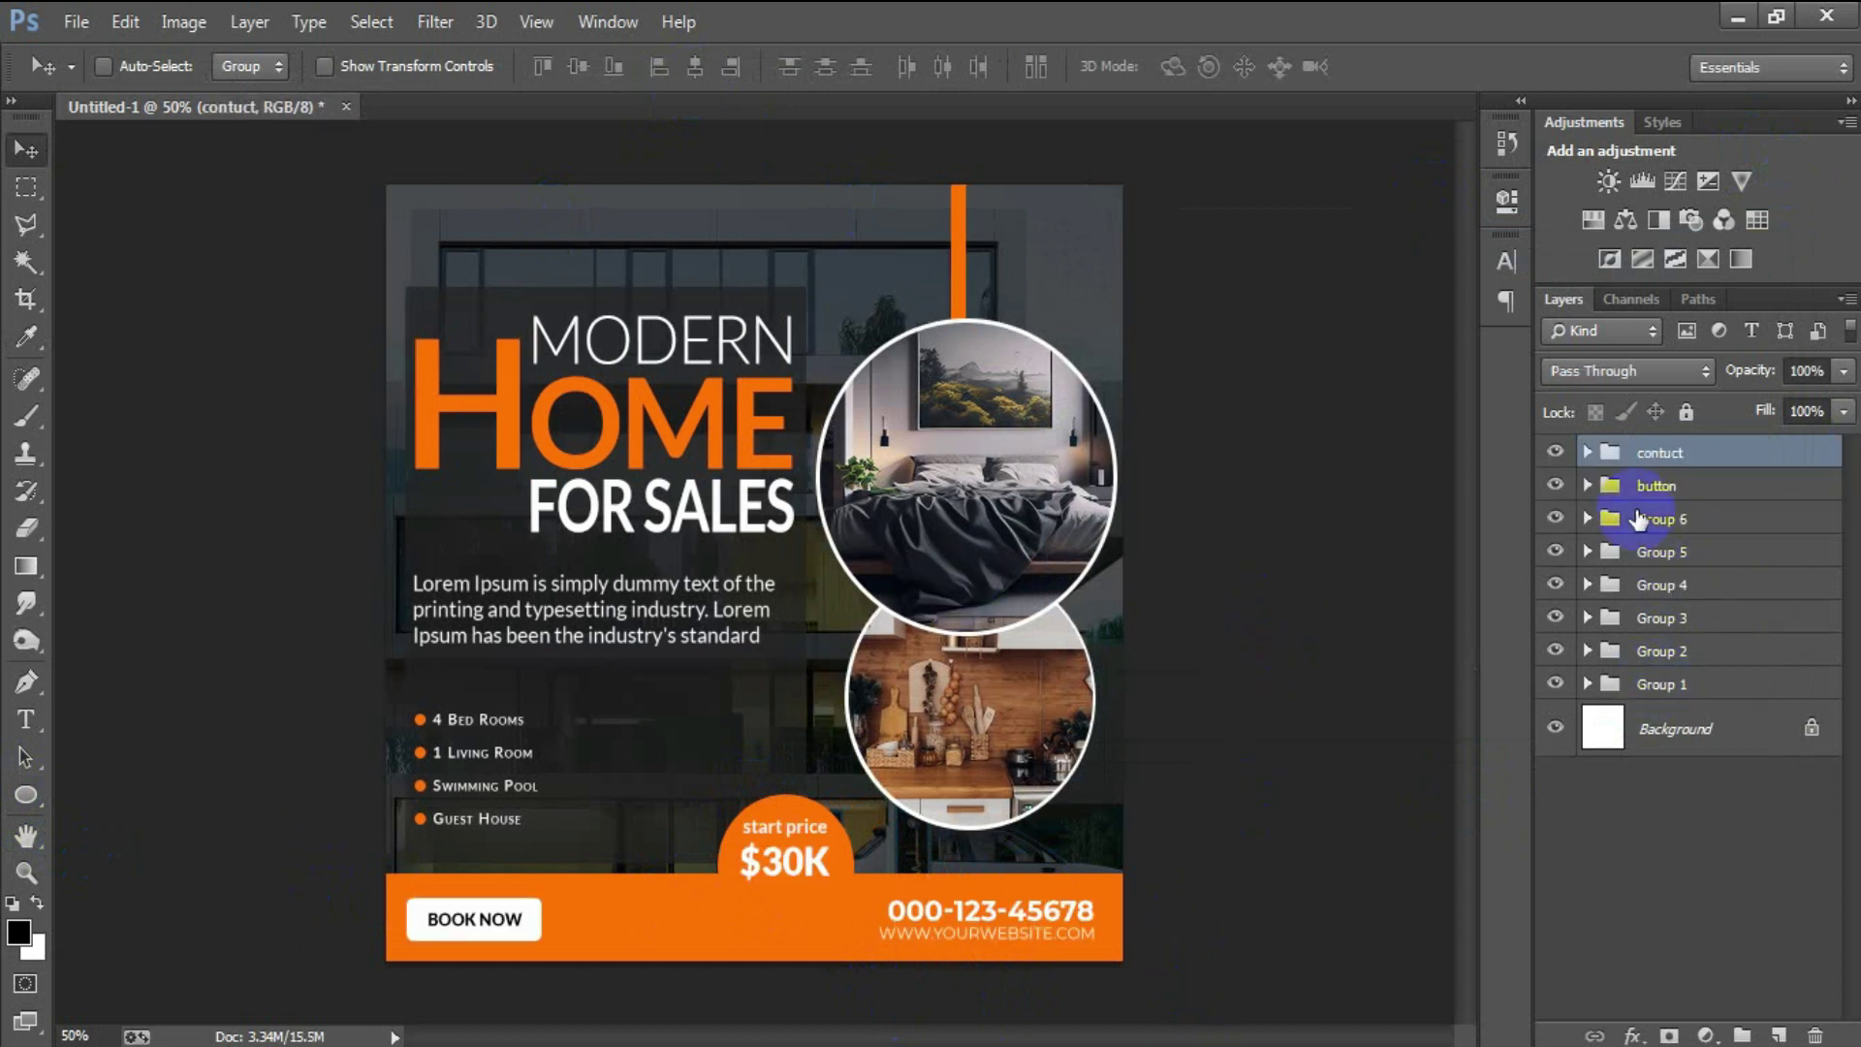
Check the finished poster by toggling the visibility of the groups from contuct down to Group 4 and inspecting the footer up close
{"action": "left_click", "coordinate": [1554, 452]}
{"action": "left_click", "coordinate": [1555, 452]}
{"action": "left_click", "coordinate": [1555, 485]}
{"action": "left_click", "coordinate": [1555, 517]}
{"action": "left_click", "coordinate": [1555, 517]}
{"action": "left_click", "coordinate": [1554, 550]}
{"action": "left_click", "coordinate": [1554, 551]}
{"action": "left_click", "coordinate": [1555, 584]}
{"action": "left_click", "coordinate": [1555, 584]}
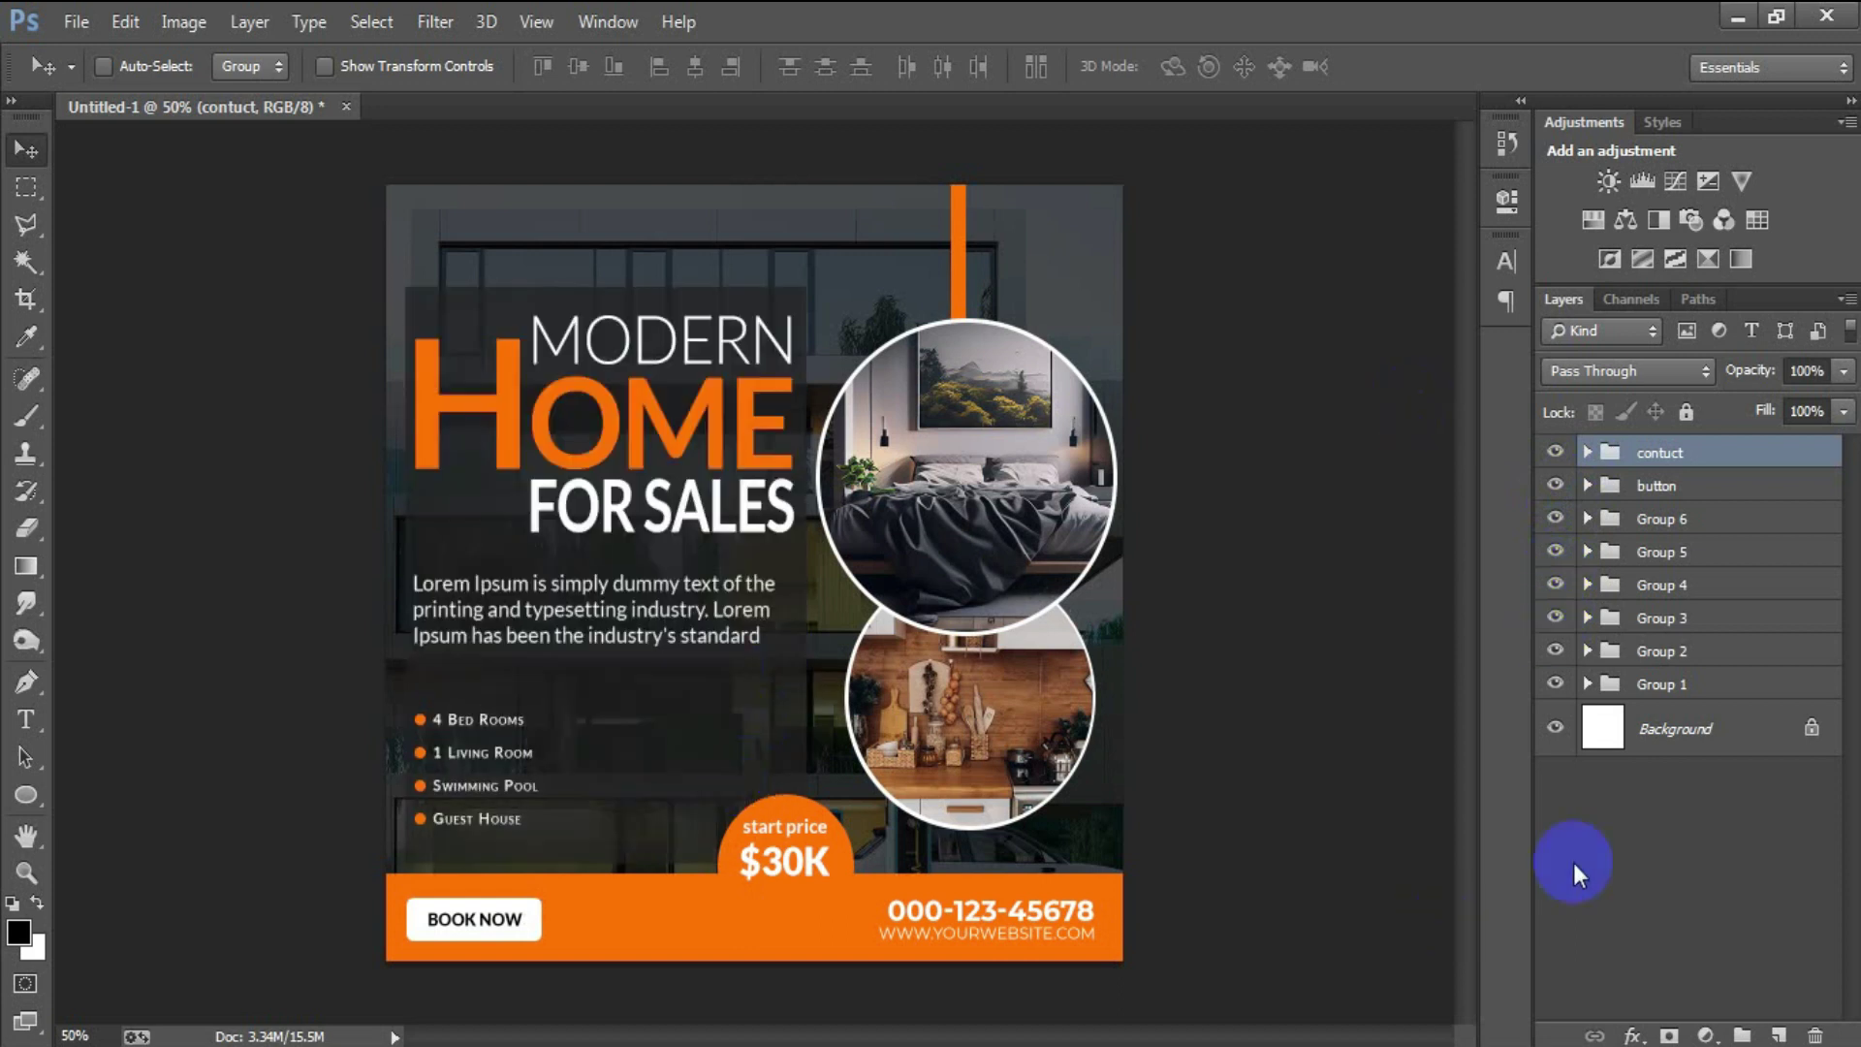
{"action": "key", "text": "ctrl+plus"}
{"action": "scroll", "coordinate": [738, 818], "scroll_direction": "down", "scroll_amount": 4}
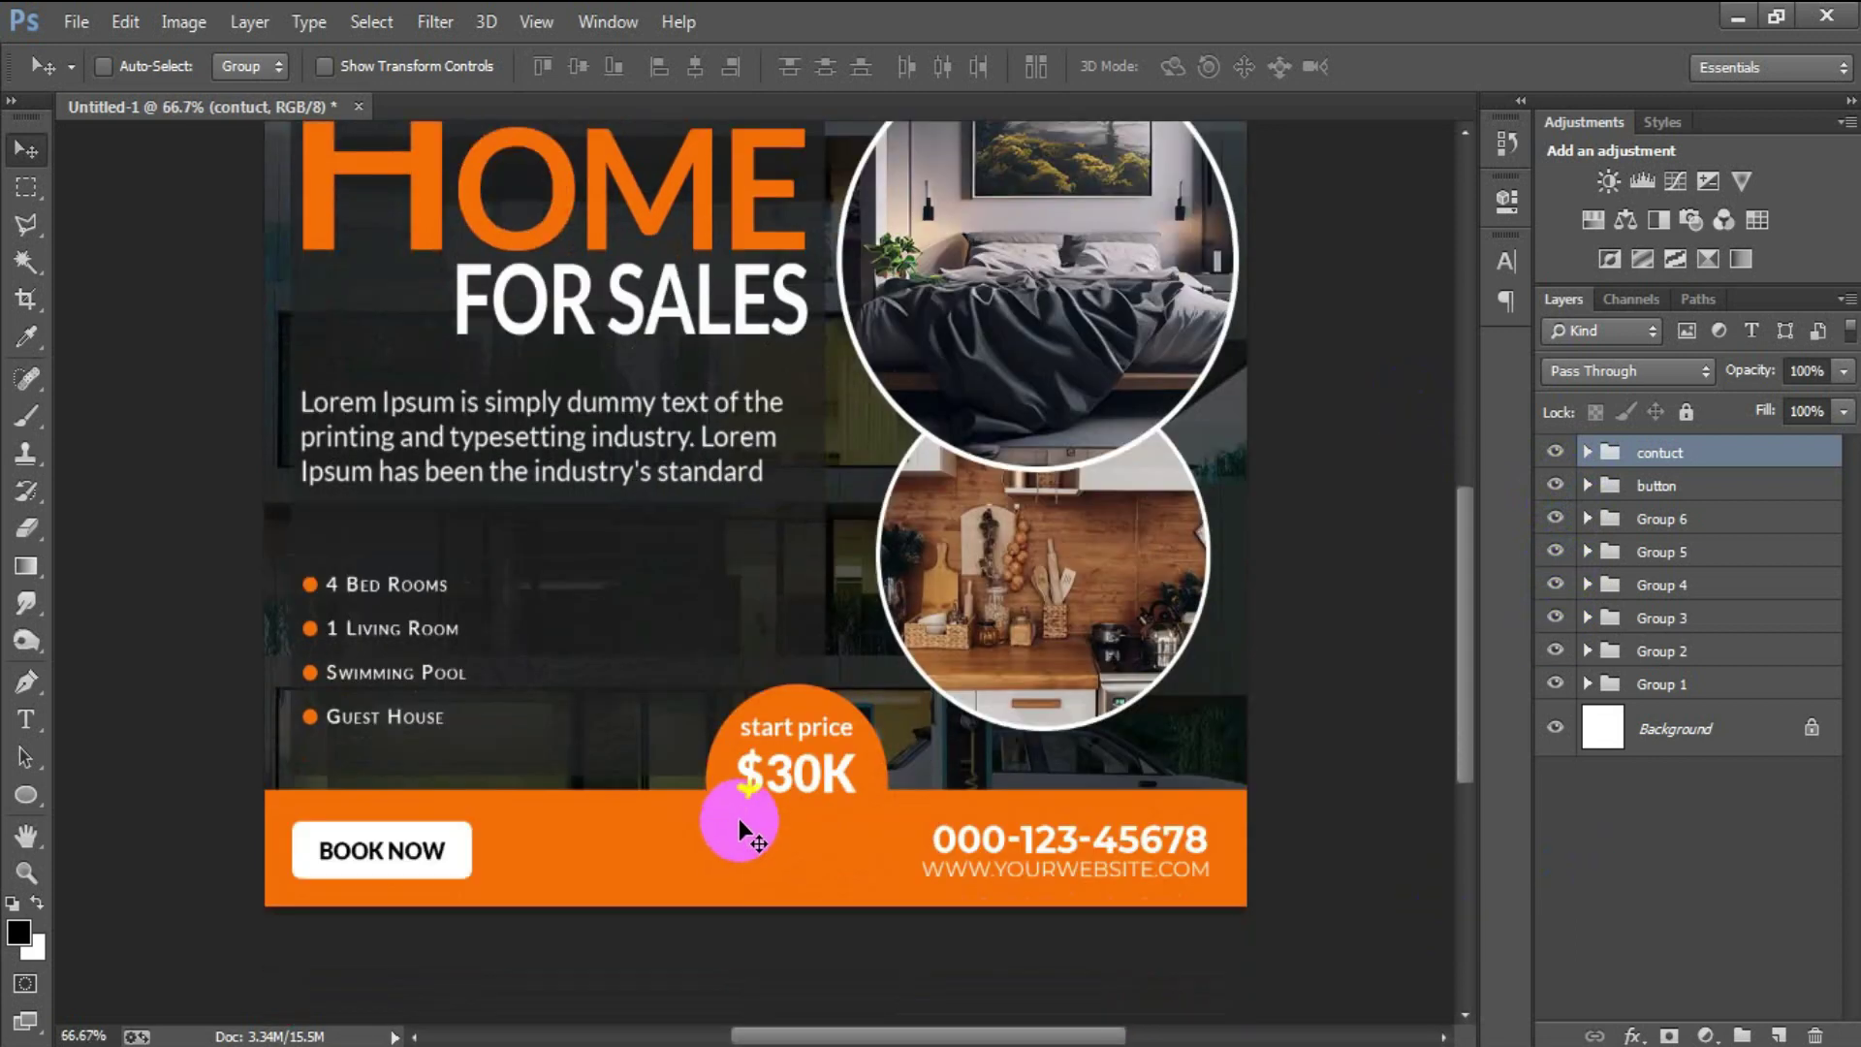
{"action": "scroll", "coordinate": [873, 816], "scroll_direction": "up", "scroll_amount": 5}
{"action": "key", "text": "ctrl+minus"}
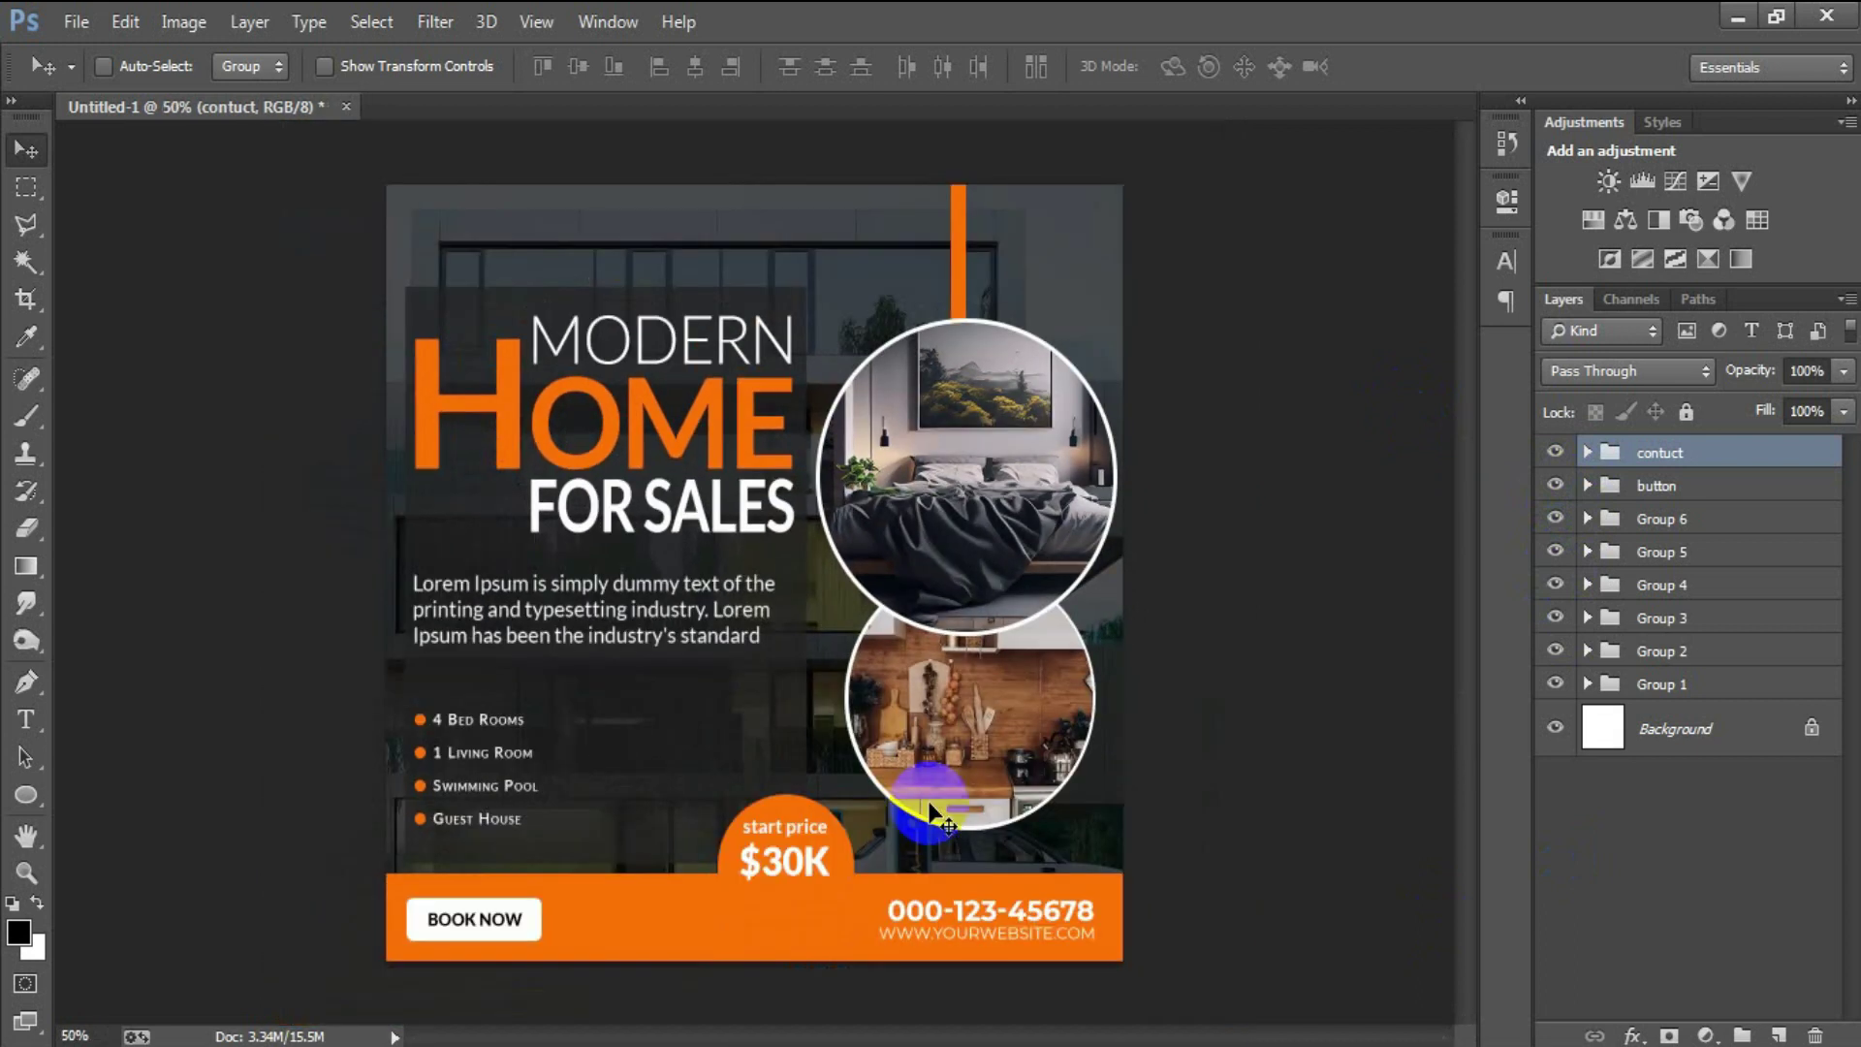